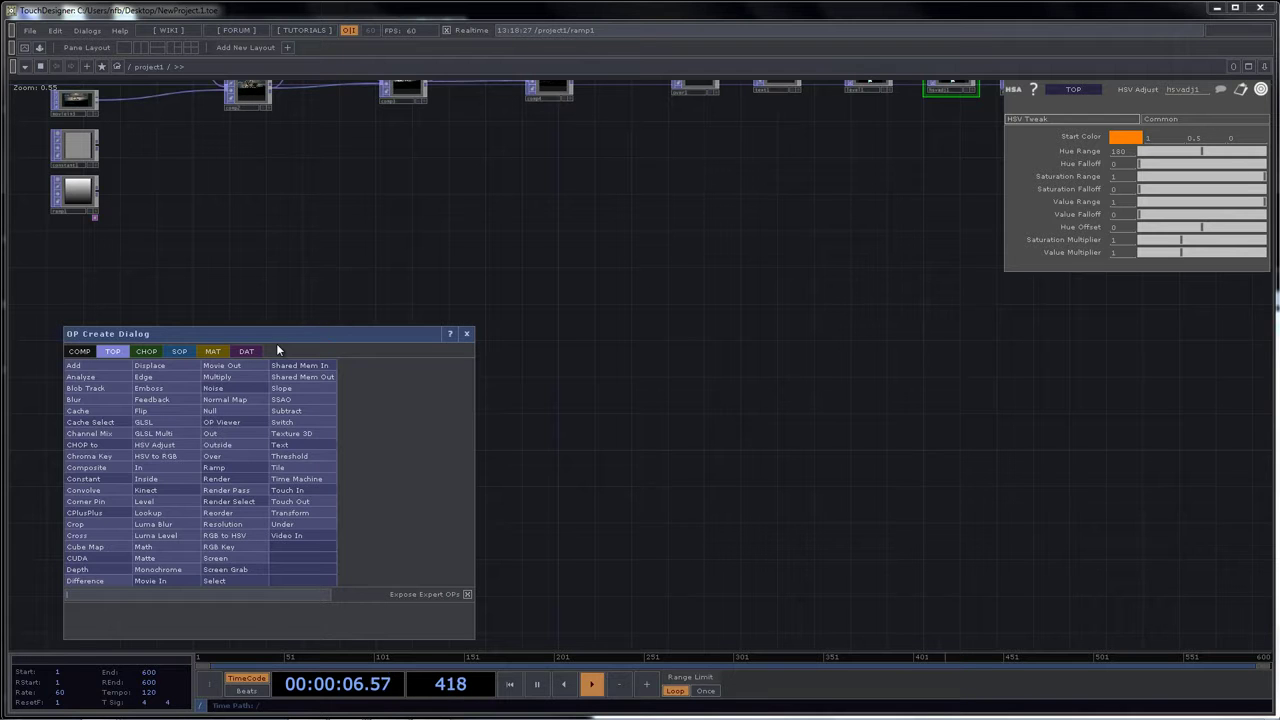
Start saving the project under a new name and create a folder named MUTEK1 on the Desktop
{"action": "left_click", "coordinate": [443, 272]}
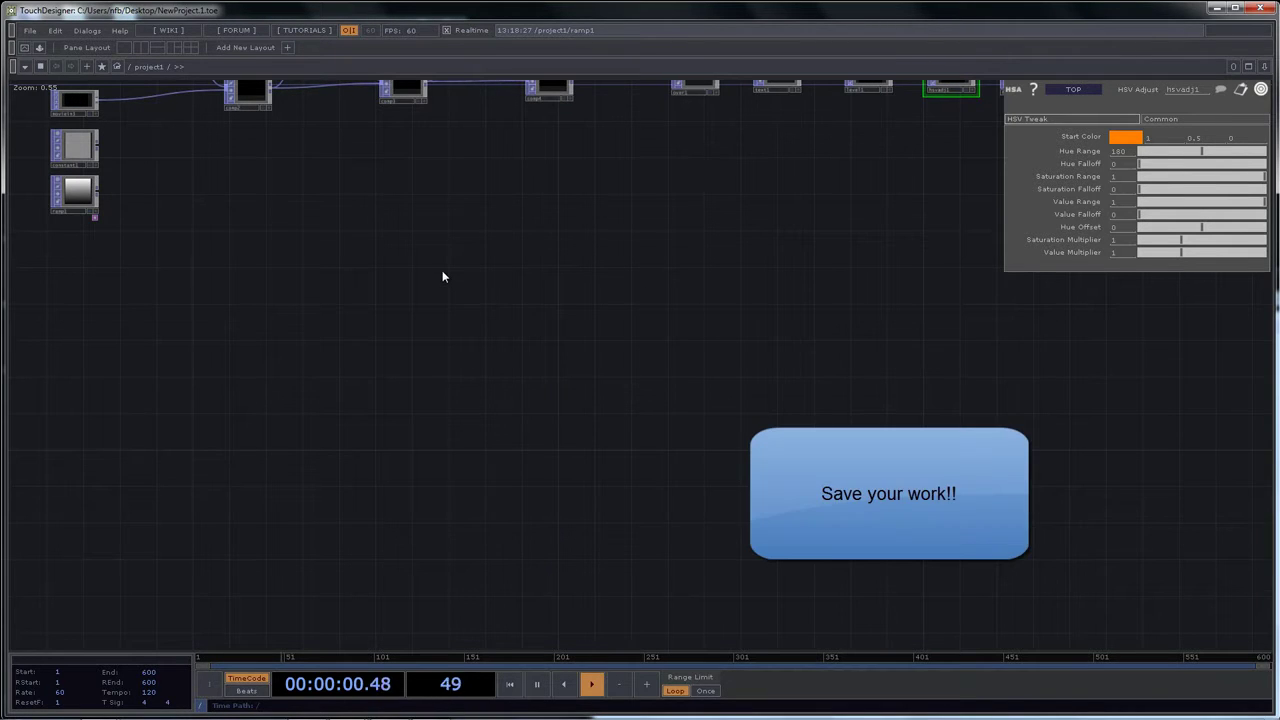
{"action": "left_click_drag", "start_coordinate": [443, 274], "coordinate": [480, 378]}
{"action": "scroll", "coordinate": [426, 363], "scroll_direction": "down", "scroll_amount": 3}
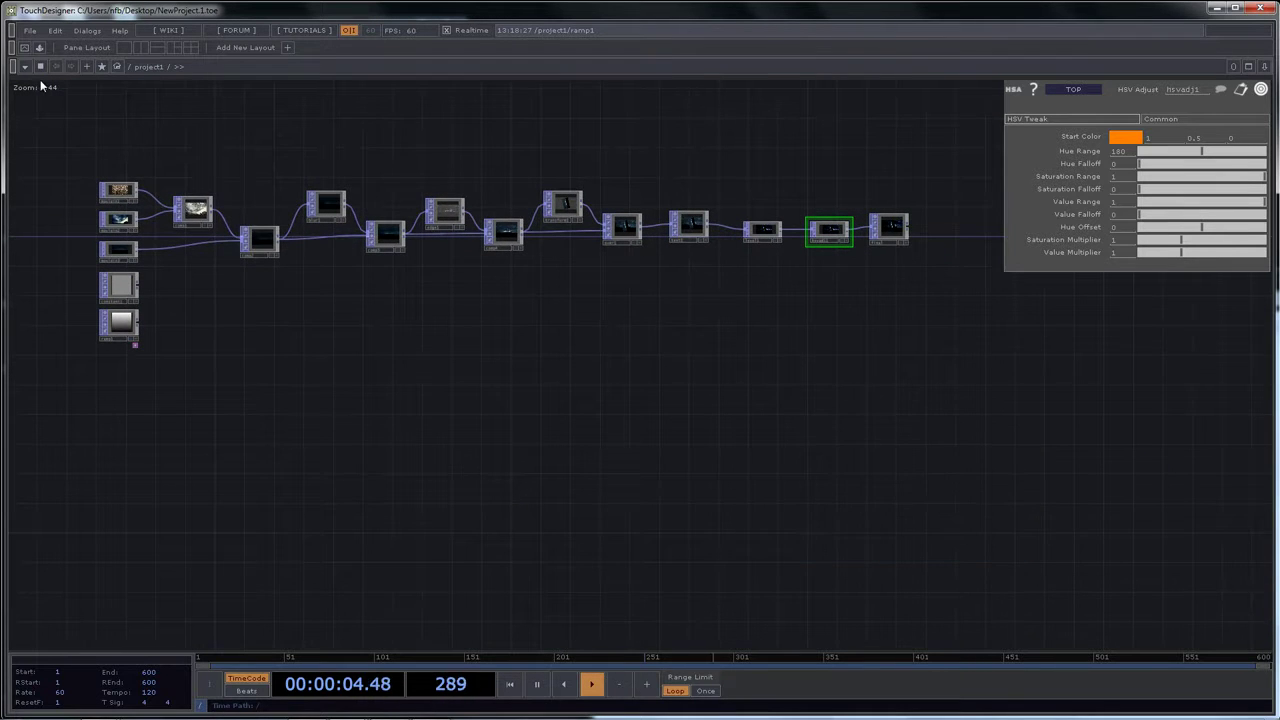
{"action": "left_click", "coordinate": [31, 36]}
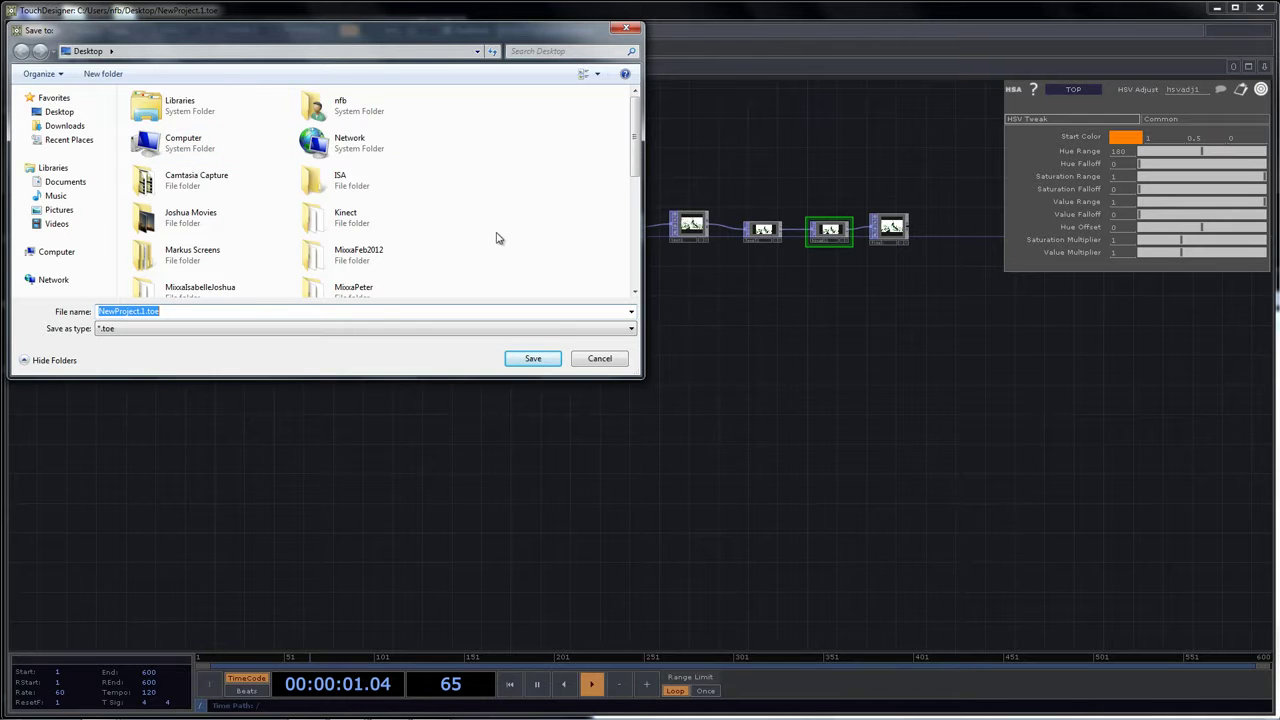
{"action": "left_click", "coordinate": [509, 156]}
{"action": "right_click", "coordinate": [509, 160]}
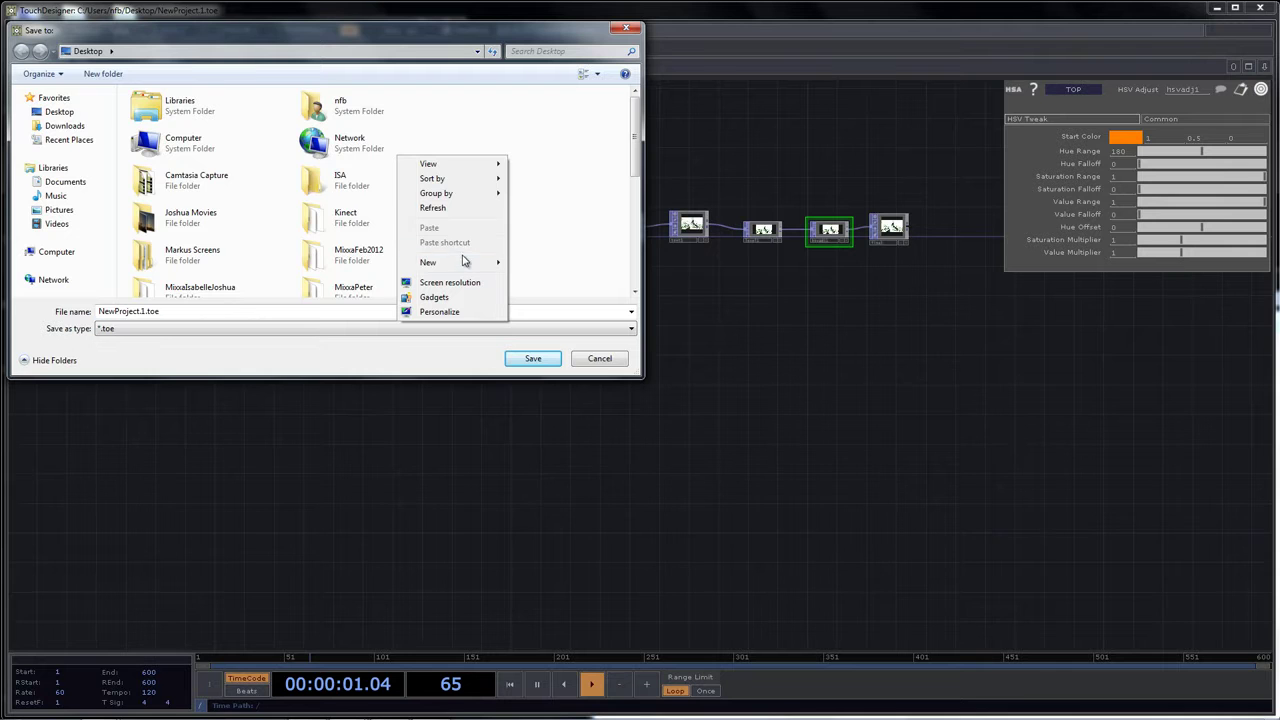
{"action": "mouse_move", "coordinate": [500, 265]}
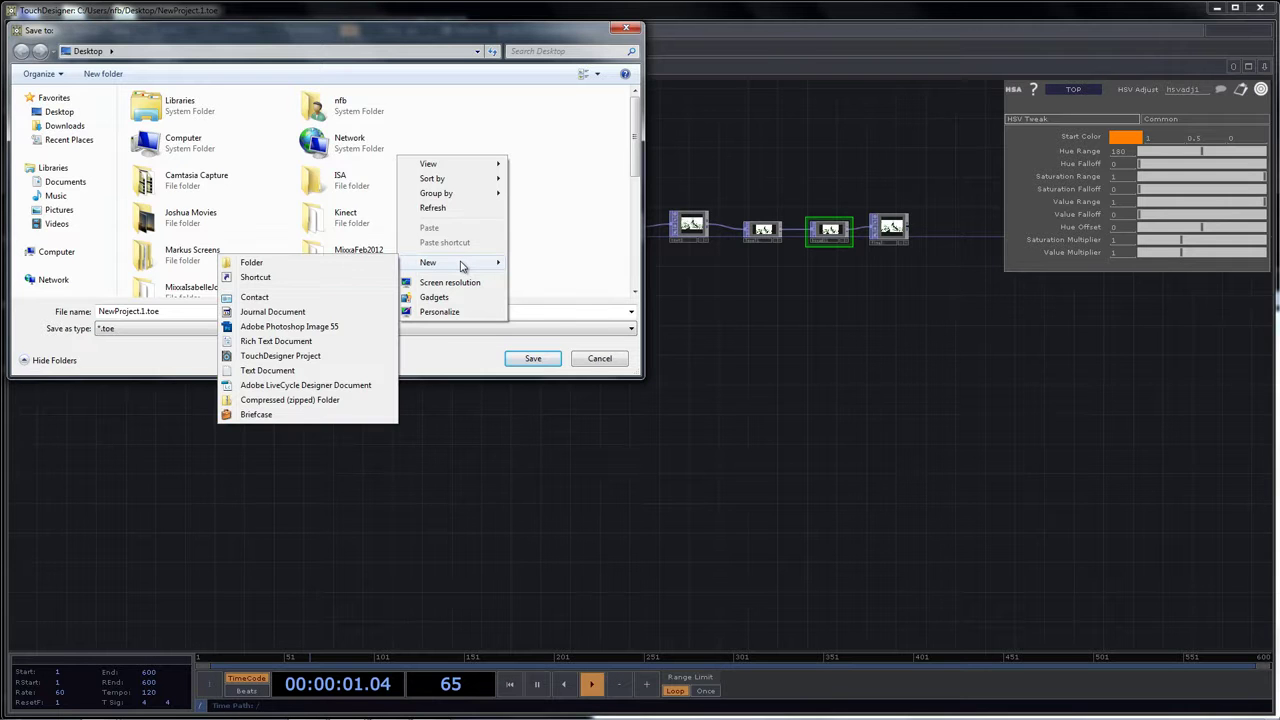
{"action": "left_click", "coordinate": [385, 263]}
{"action": "type", "text": "MUTEK1"}
{"action": "key", "text": "Return"}
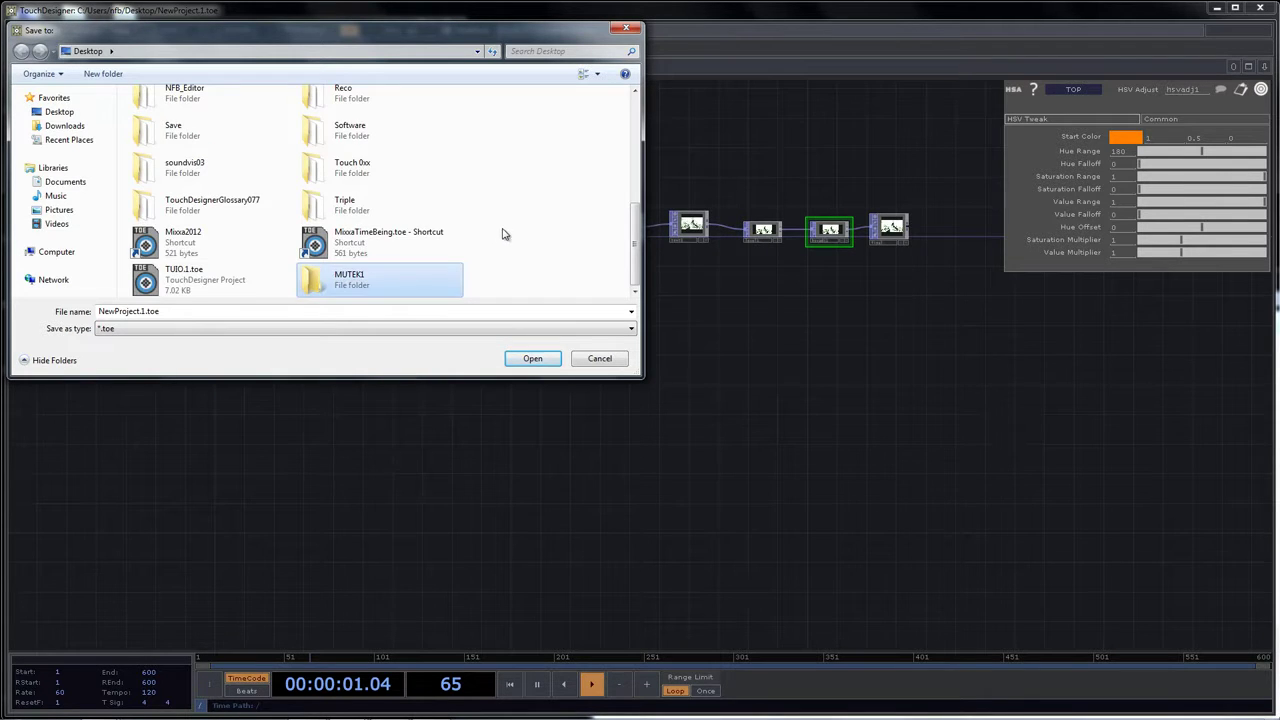
Save the project as MUTEK1.1.toe inside the MUTEK1 folder
{"action": "double_click", "coordinate": [358, 282]}
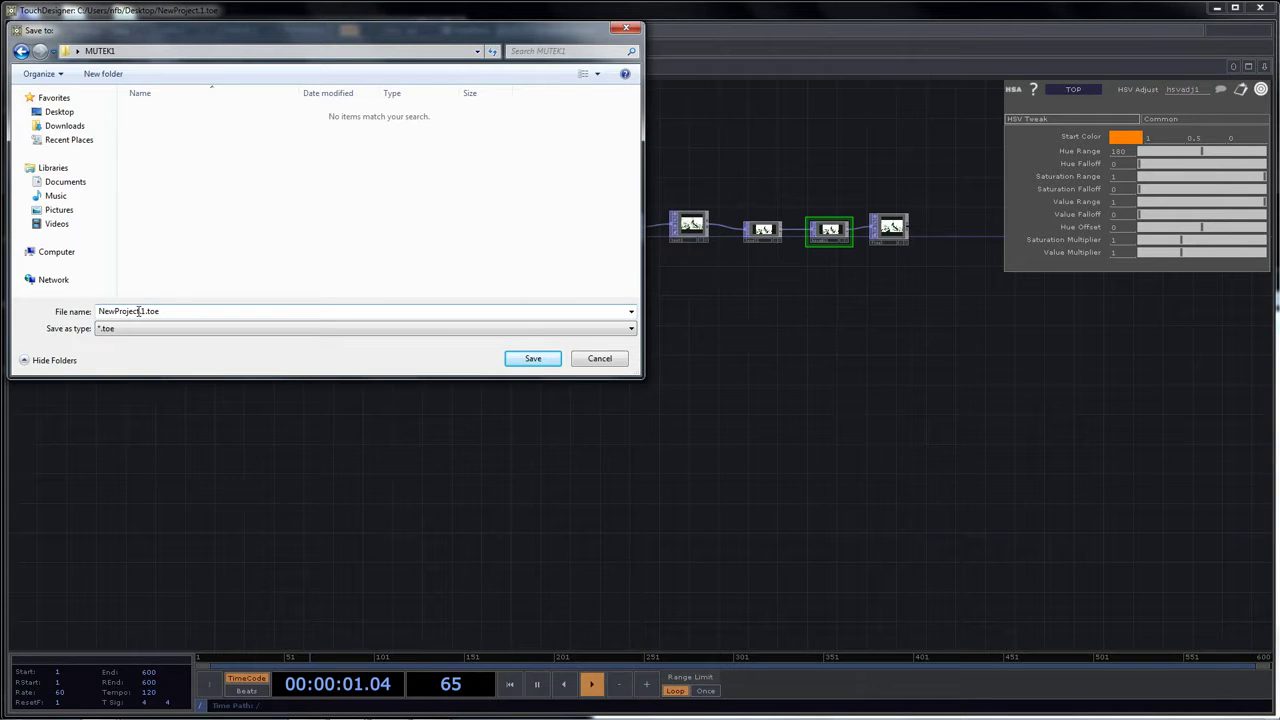
{"action": "left_click", "coordinate": [139, 312]}
{"action": "left_click_drag", "start_coordinate": [139, 312], "coordinate": [101, 318]}
{"action": "type", "text": "MUTEK11"}
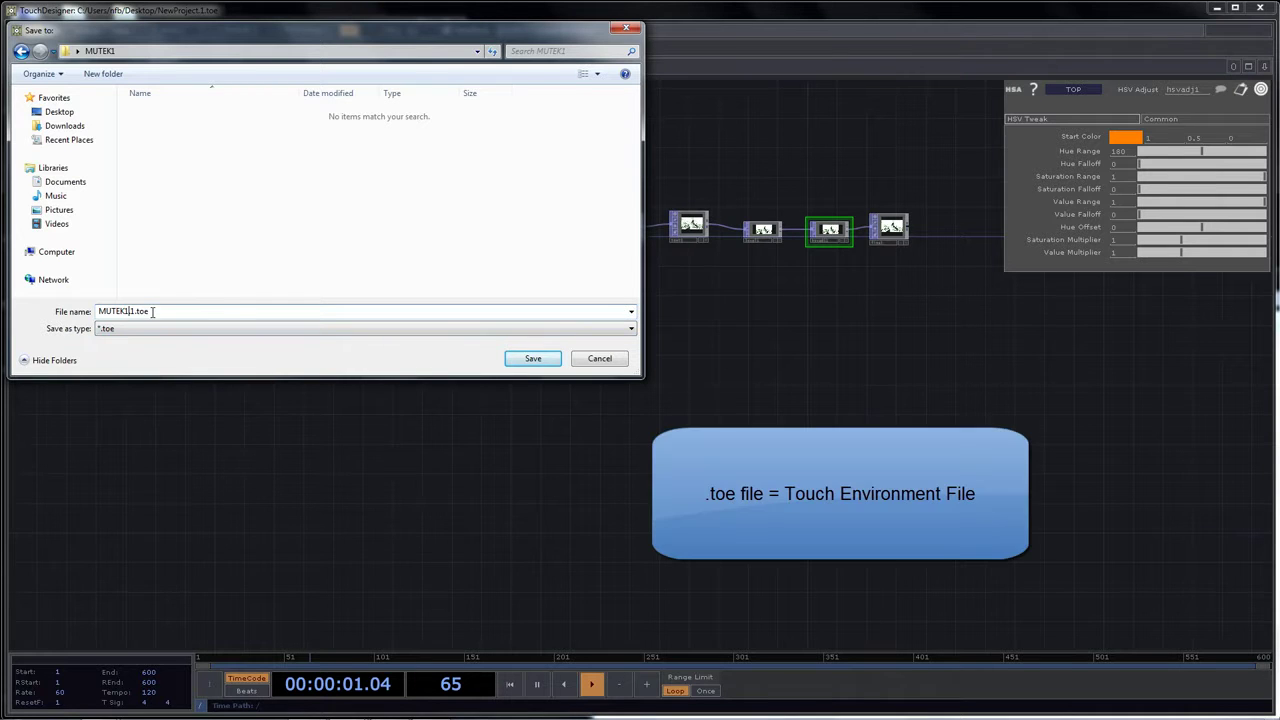
{"action": "left_click", "coordinate": [533, 360]}
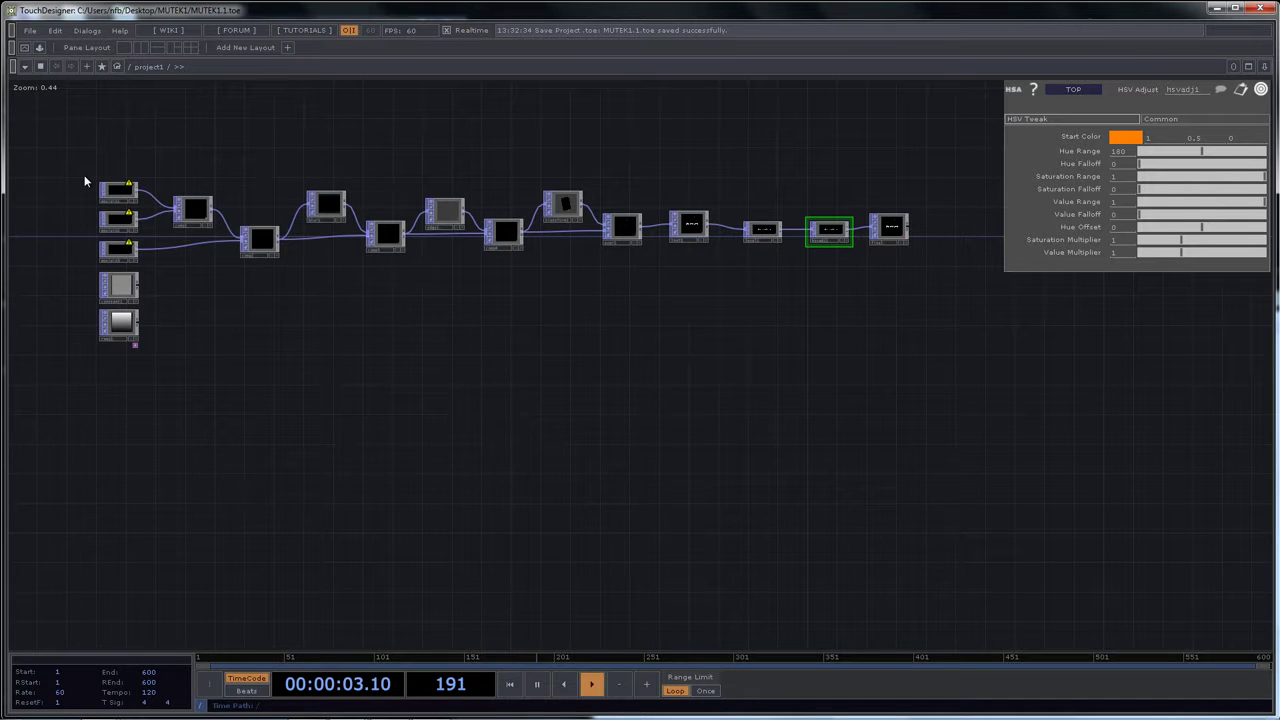
Replace $TOUCH with .. at the start of the moviein1 operator's file path
{"action": "left_click_drag", "start_coordinate": [83, 171], "coordinate": [115, 190]}
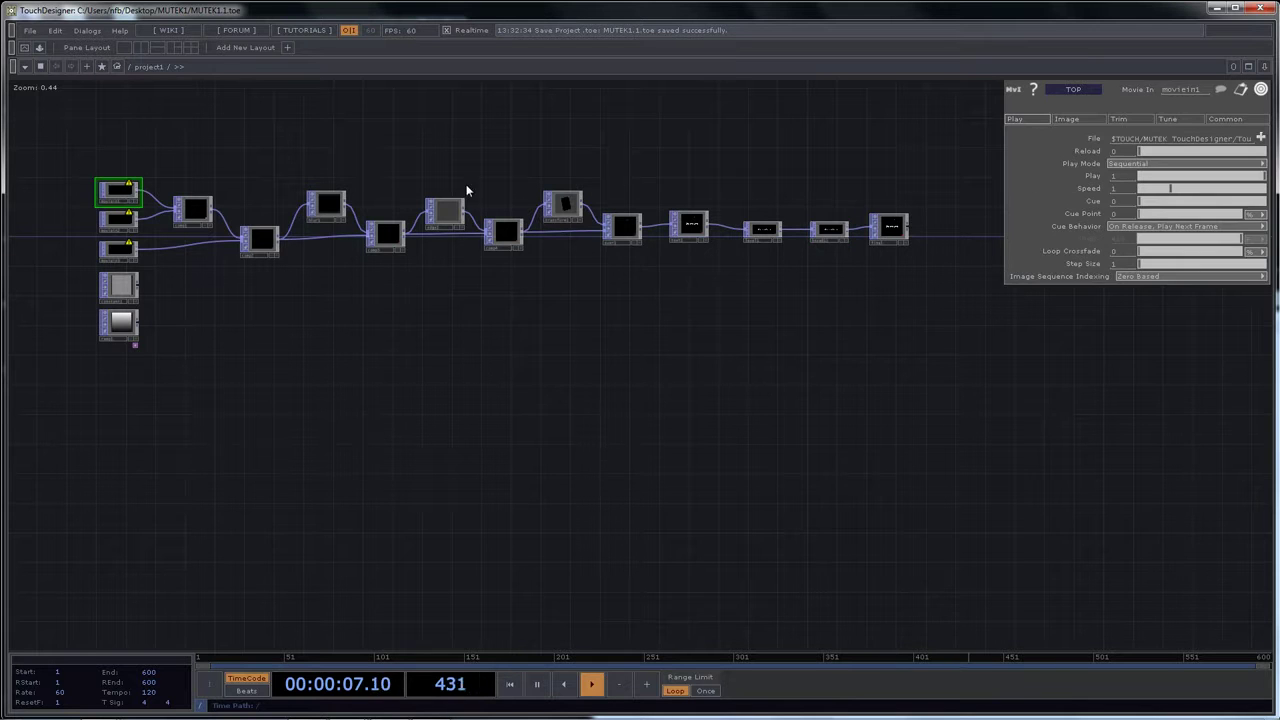
{"action": "left_click_drag", "start_coordinate": [1139, 139], "coordinate": [1112, 139]}
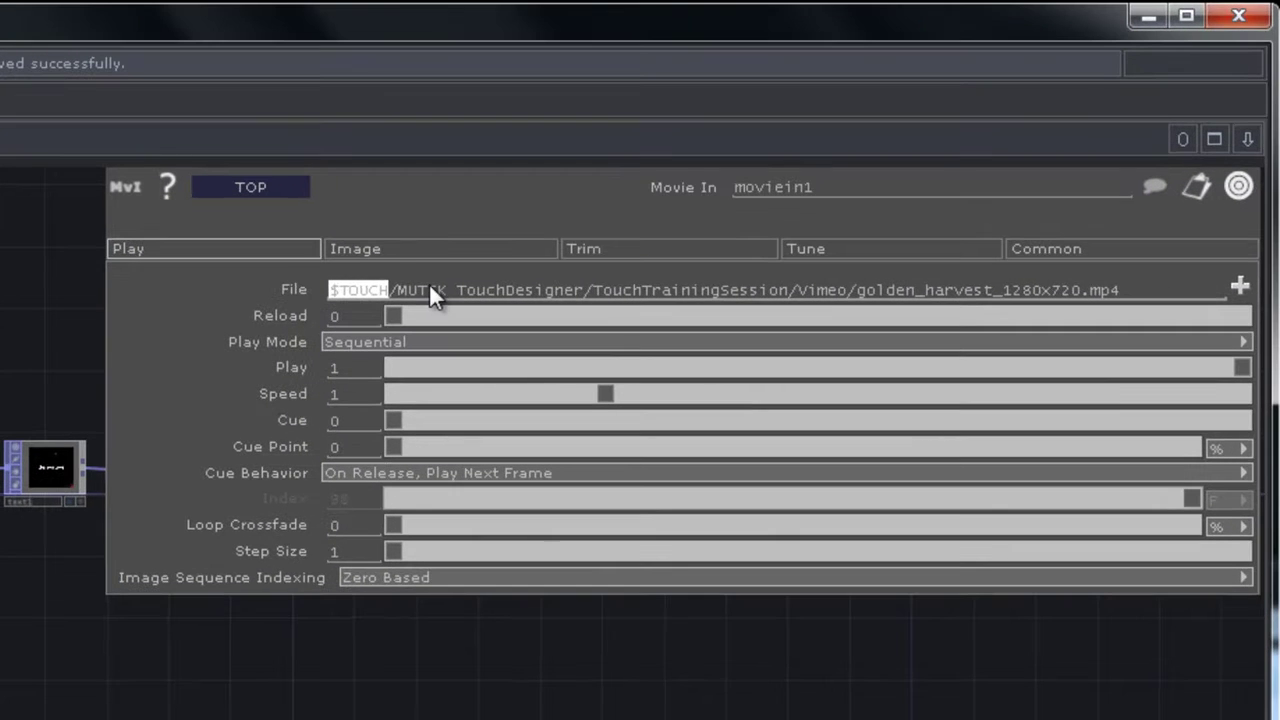
{"action": "type", "text": "../"}
{"action": "key", "text": "BackSpace"}
{"action": "key", "text": "Return"}
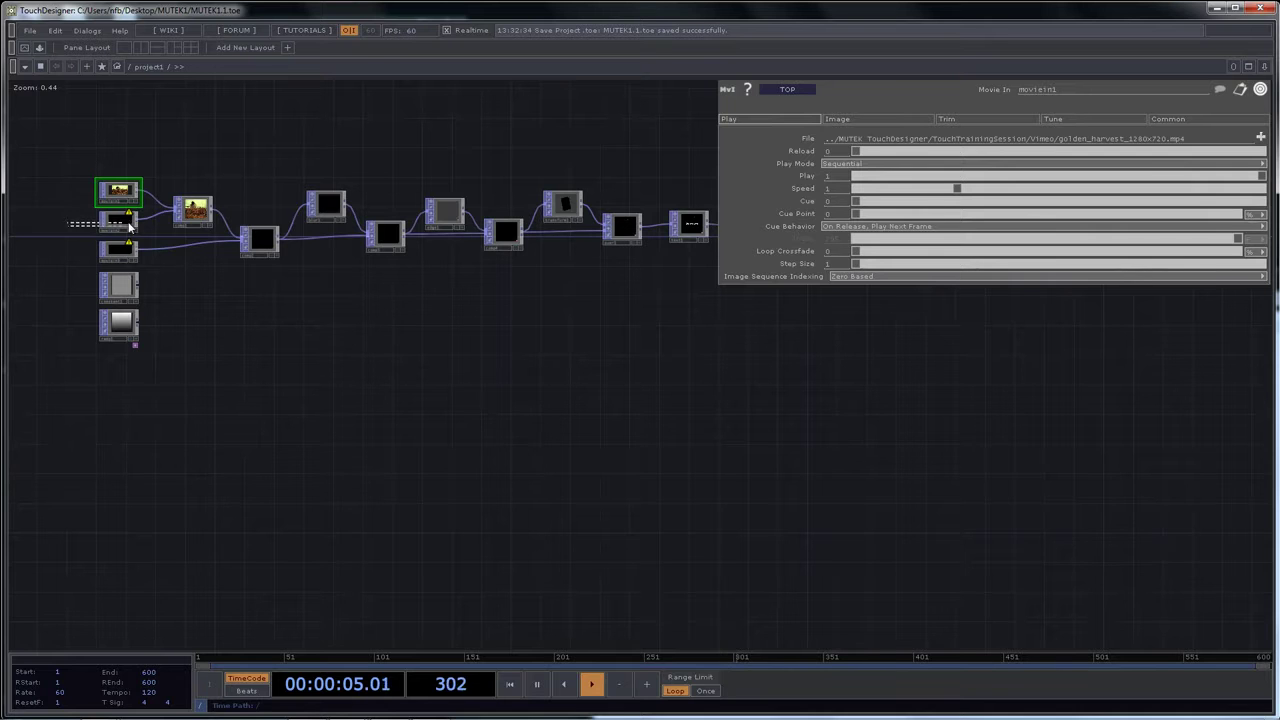
Make the moviein2 operator's file path relative by replacing its $TOUCH prefix with two dots (..)
{"action": "left_click", "coordinate": [118, 218]}
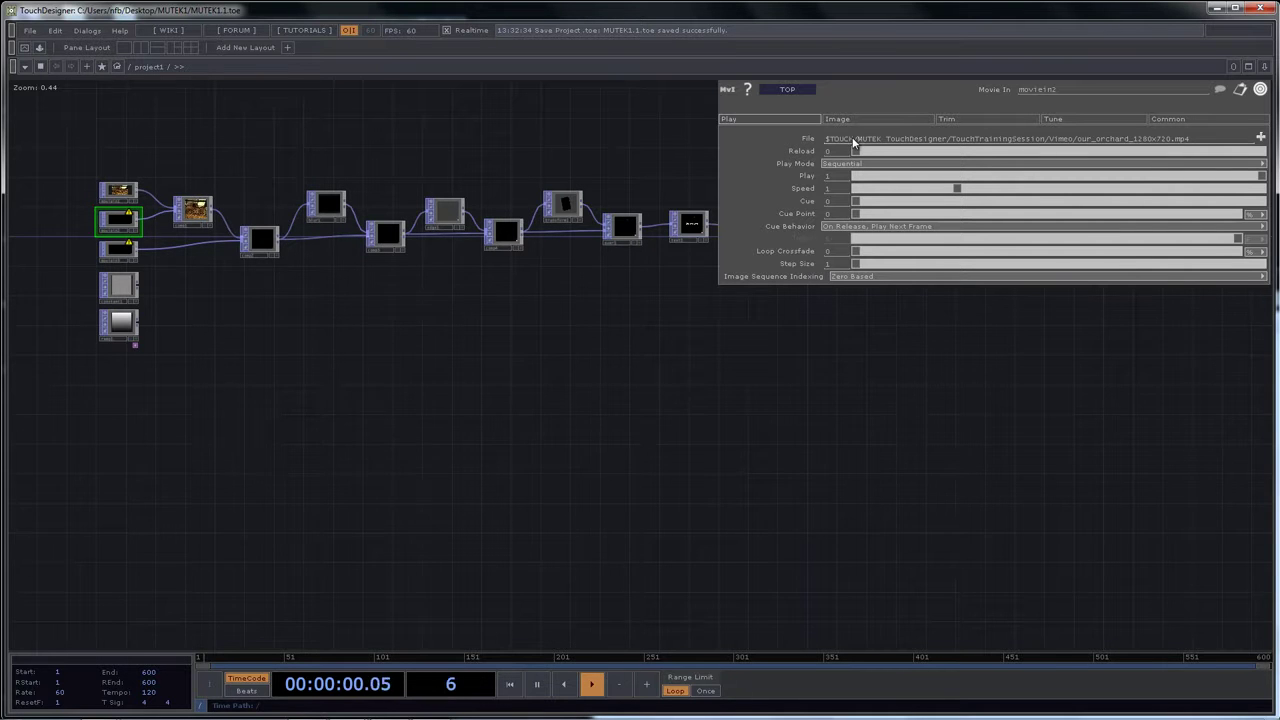
{"action": "left_click_drag", "start_coordinate": [853, 143], "coordinate": [831, 143]}
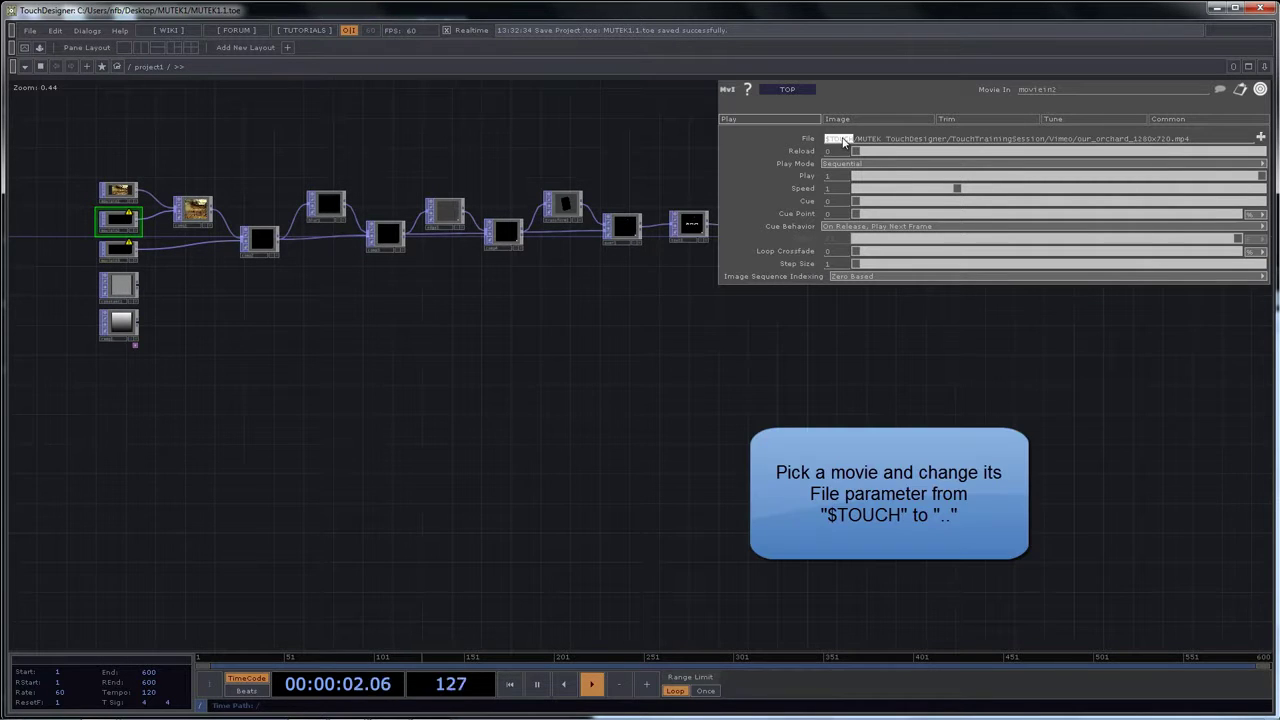
{"action": "type", "text": ".."}
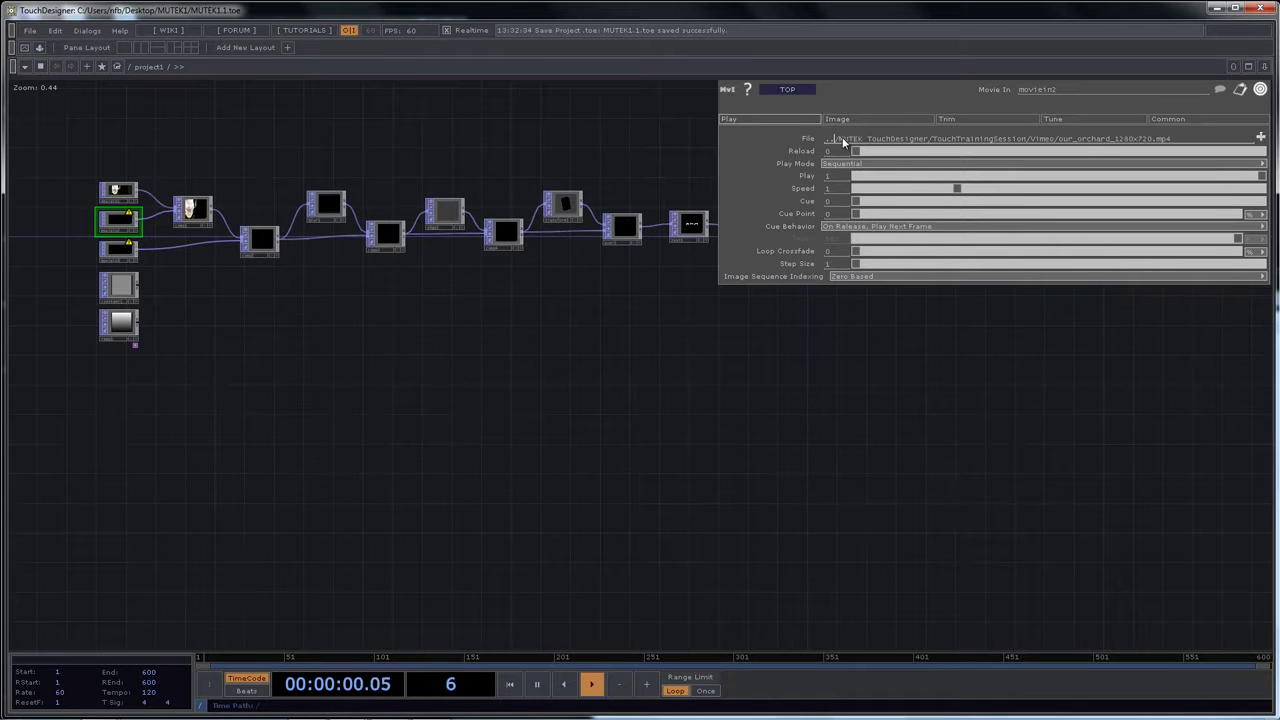
{"action": "key", "text": "Return"}
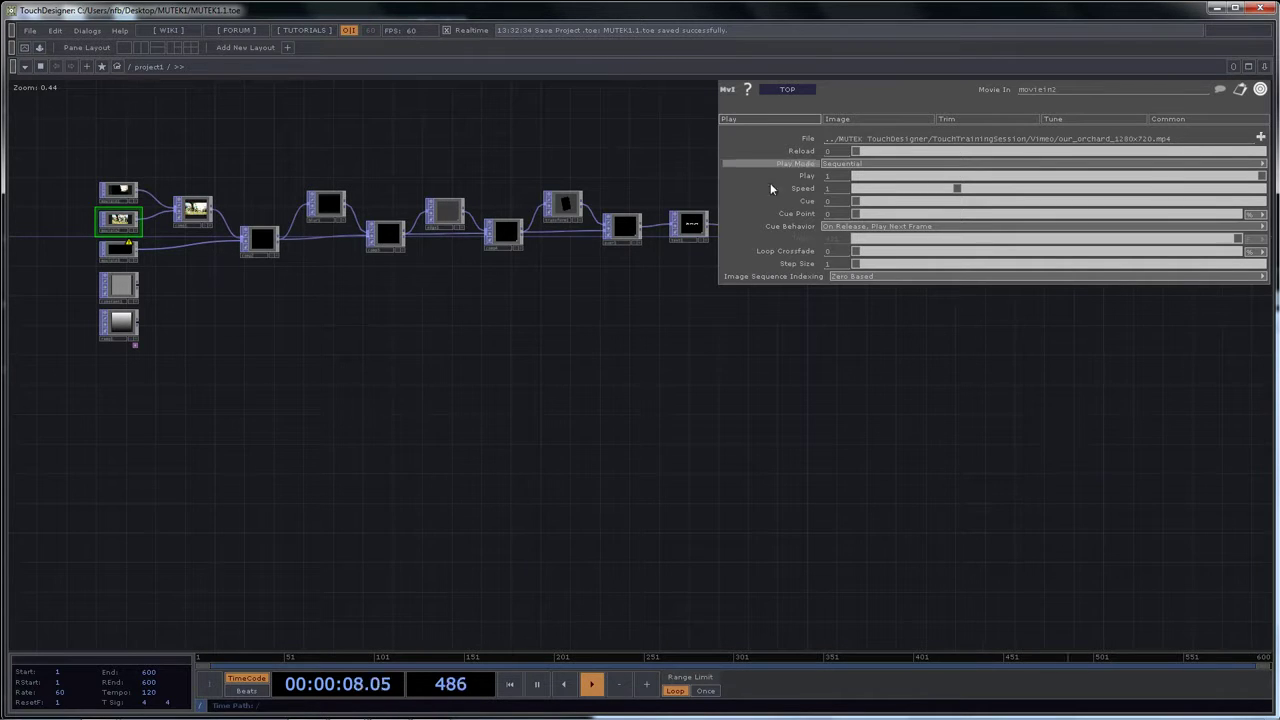
Change the beginning of the moviein3 operator's file path to $DESKTOP
{"action": "left_click", "coordinate": [137, 251]}
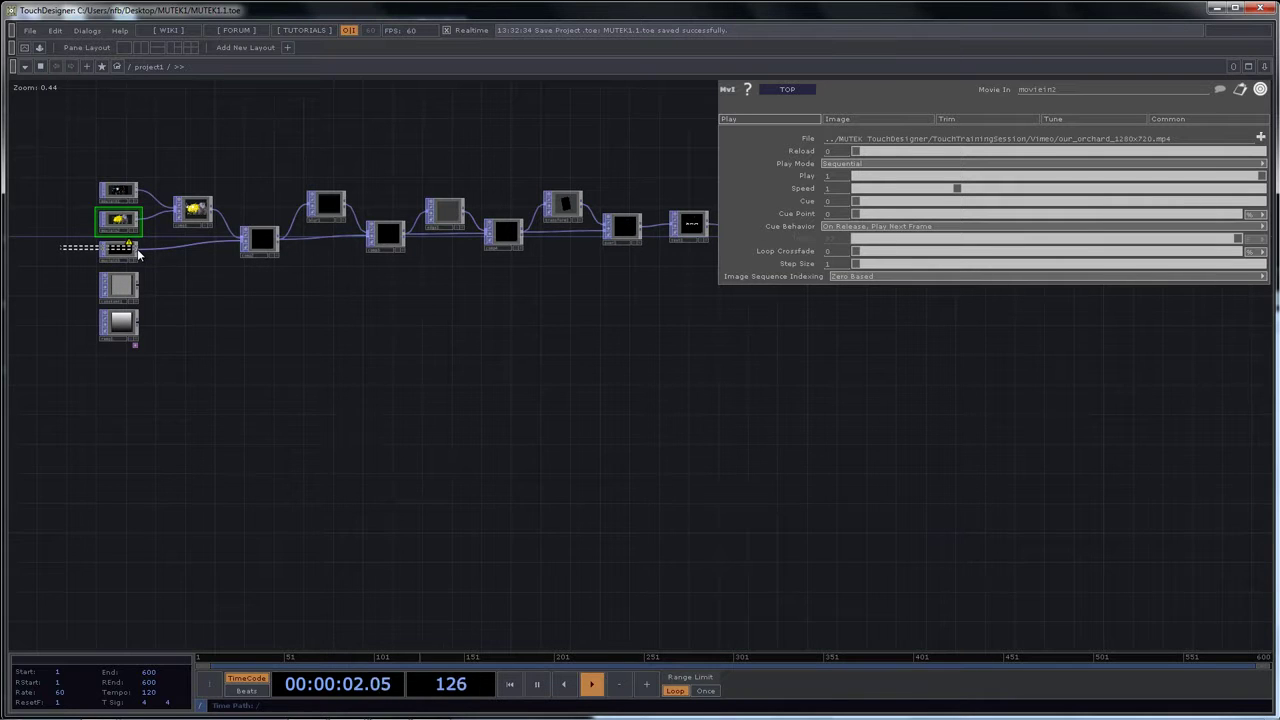
{"action": "left_click", "coordinate": [134, 258]}
{"action": "scroll", "coordinate": [80, 246], "scroll_direction": "up", "scroll_amount": 10}
{"action": "left_click_drag", "start_coordinate": [99, 218], "coordinate": [106, 294]}
{"action": "left_click_drag", "start_coordinate": [687, 381], "coordinate": [788, 389]}
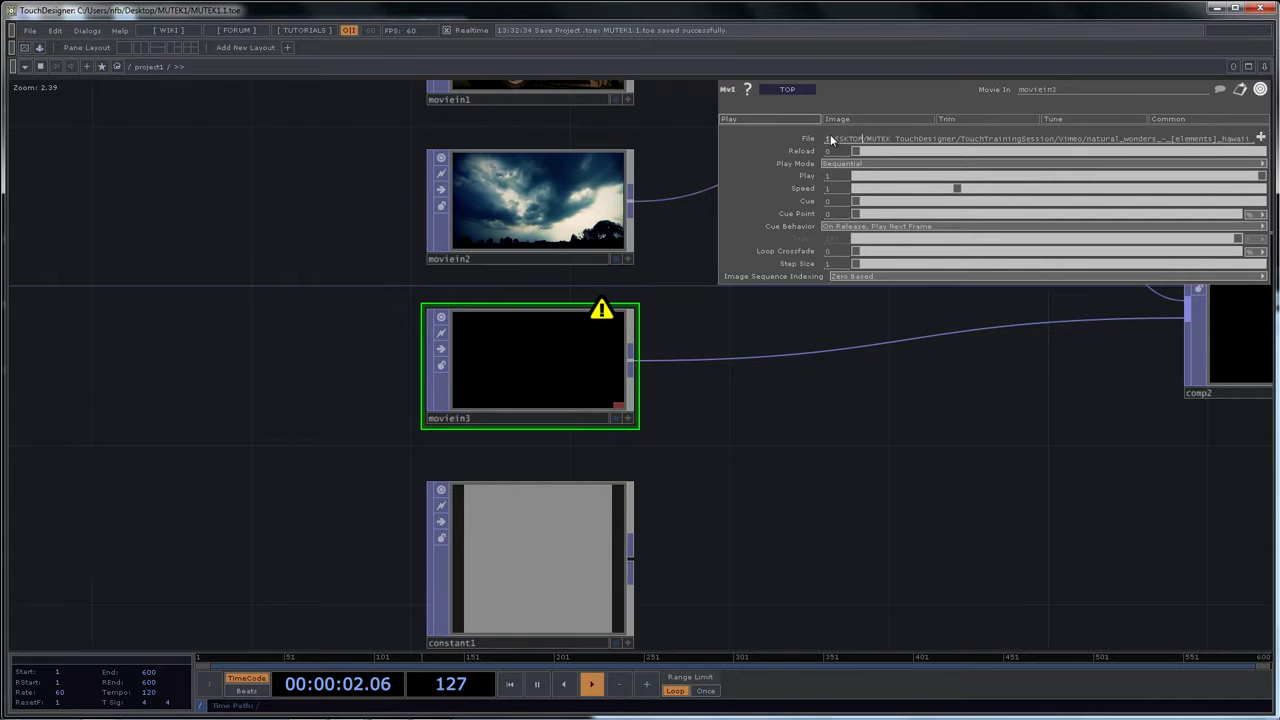
{"action": "key", "text": "Return"}
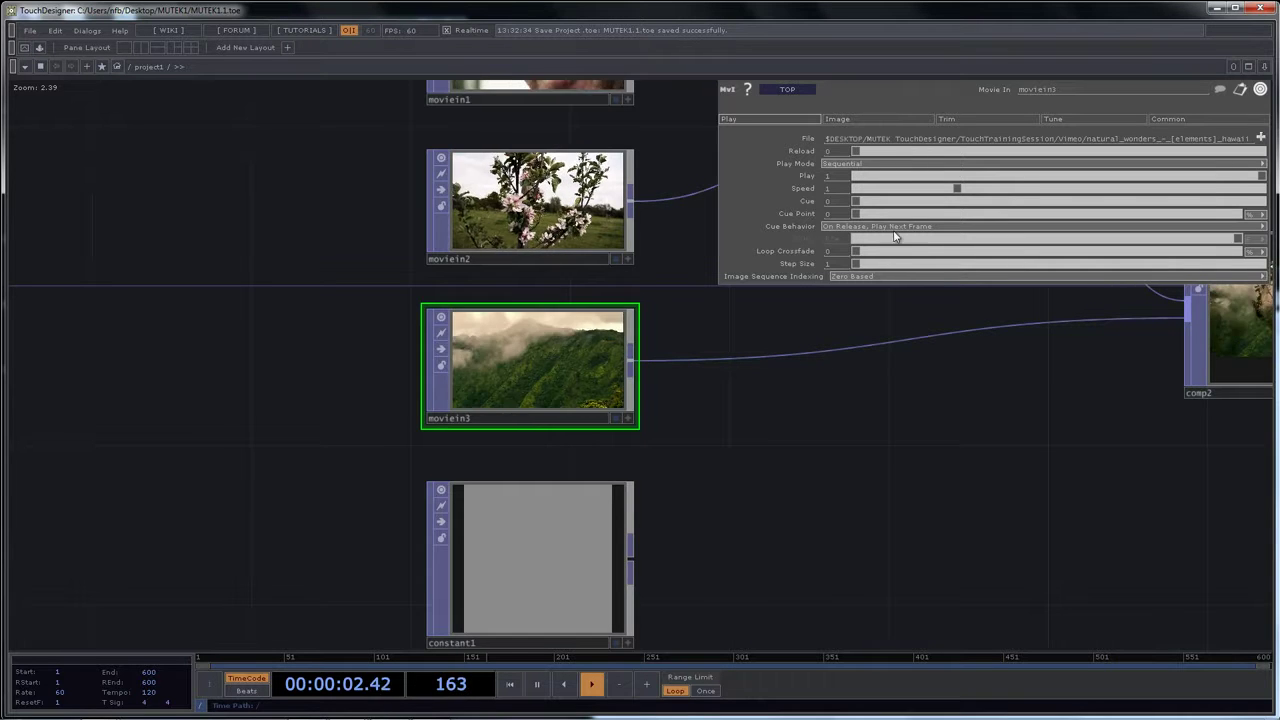
Add an LFO CHOP in the empty network area below the ramp1 operator
{"action": "scroll", "coordinate": [863, 337], "scroll_direction": "down", "scroll_amount": 5}
{"action": "left_click_drag", "start_coordinate": [782, 343], "coordinate": [503, 331]}
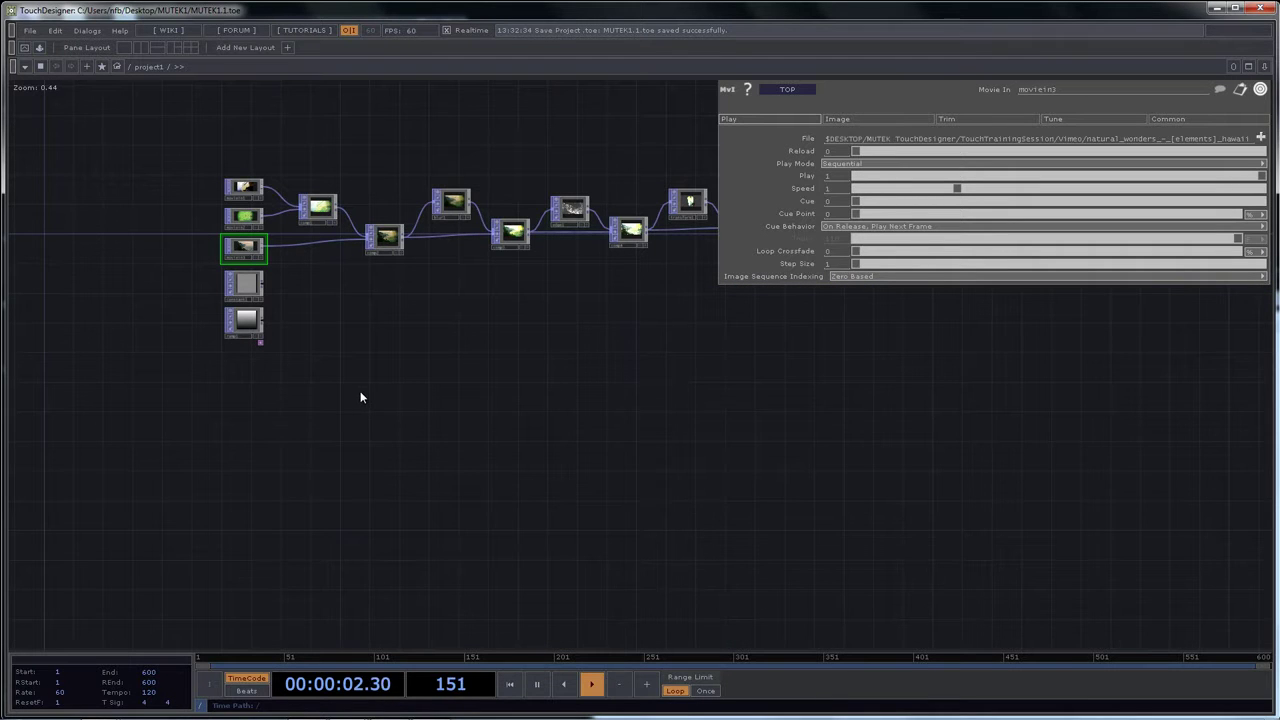
{"action": "key", "text": "Tab"}
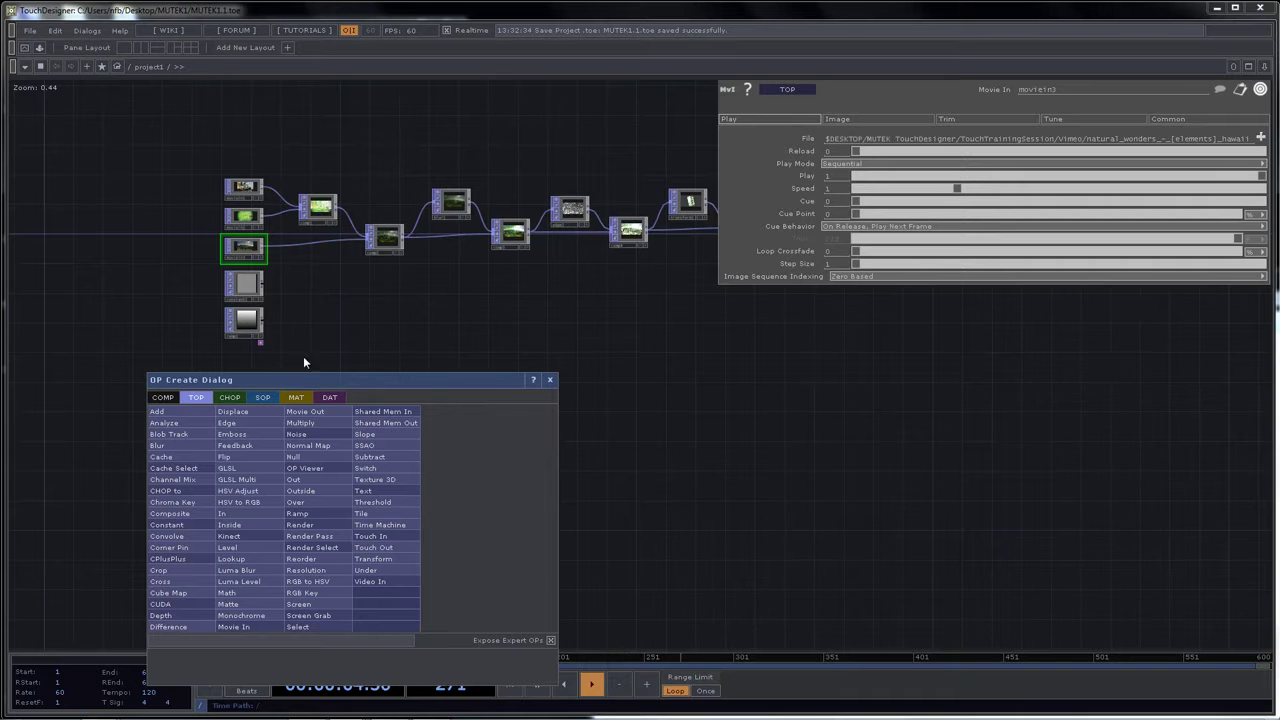
{"action": "left_click", "coordinate": [233, 398]}
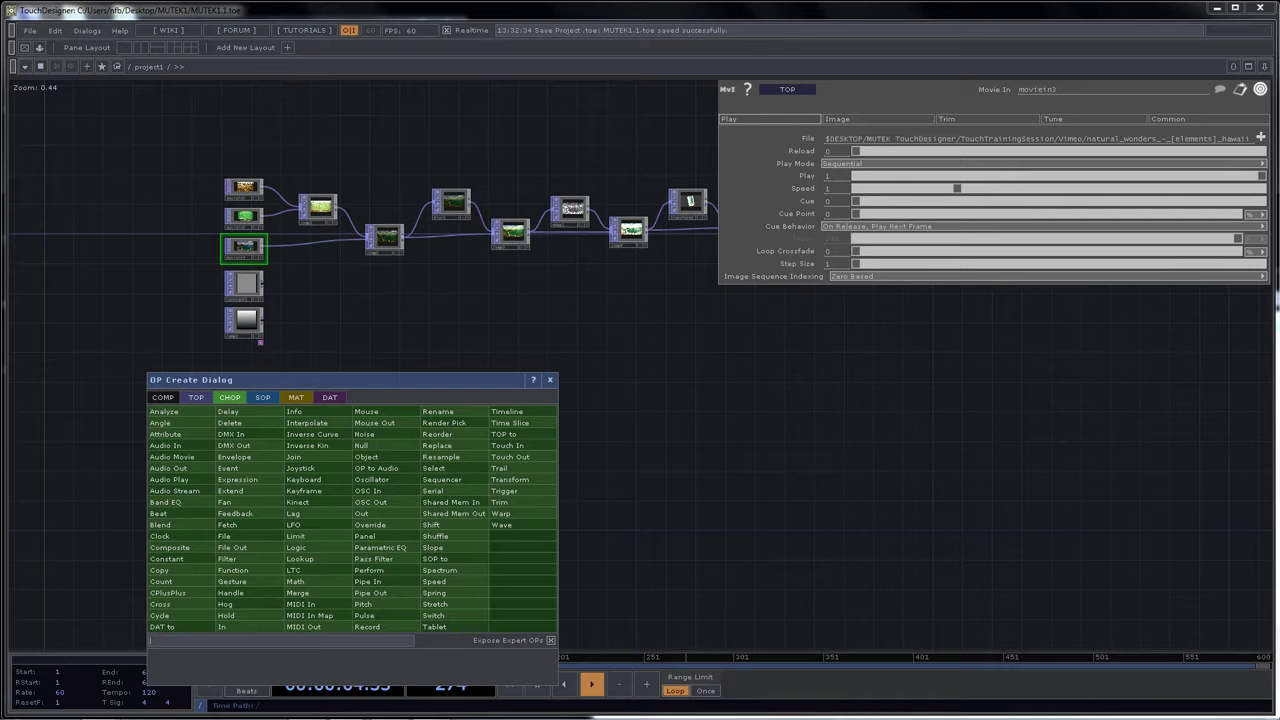
{"action": "left_click", "coordinate": [306, 528]}
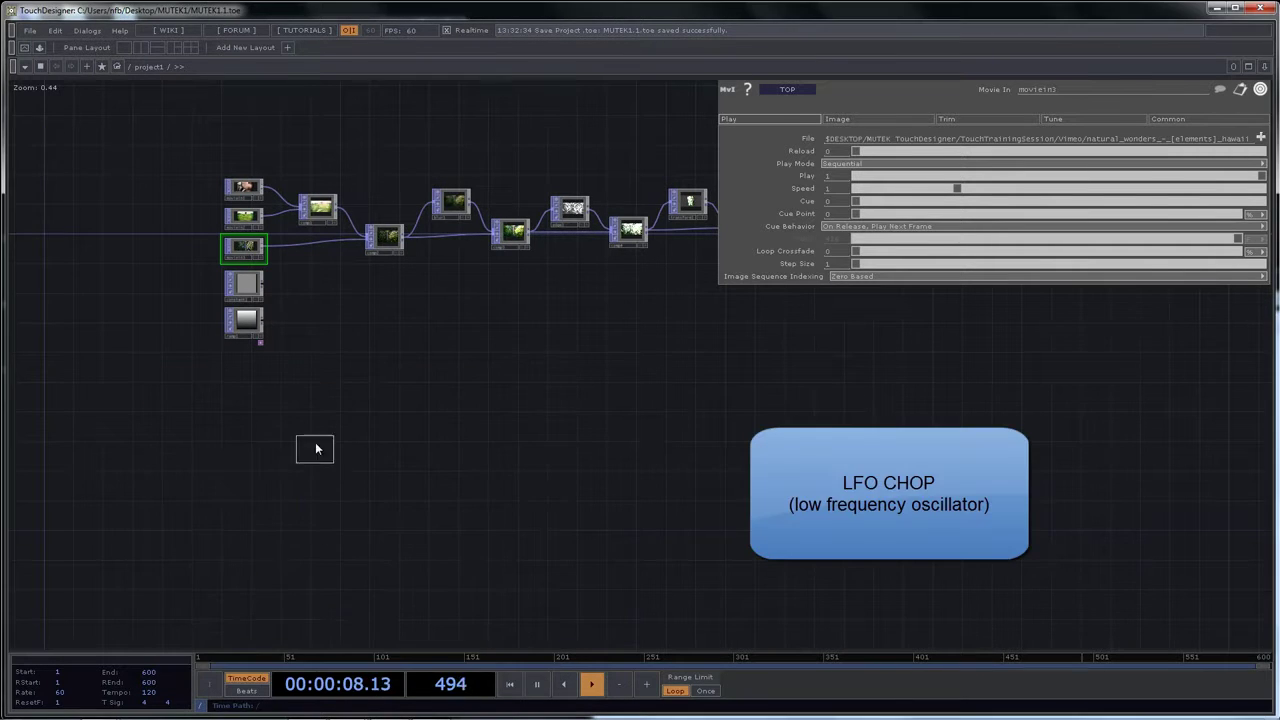
{"action": "left_click", "coordinate": [303, 410]}
{"action": "scroll", "coordinate": [303, 410], "scroll_direction": "up", "scroll_amount": 5}
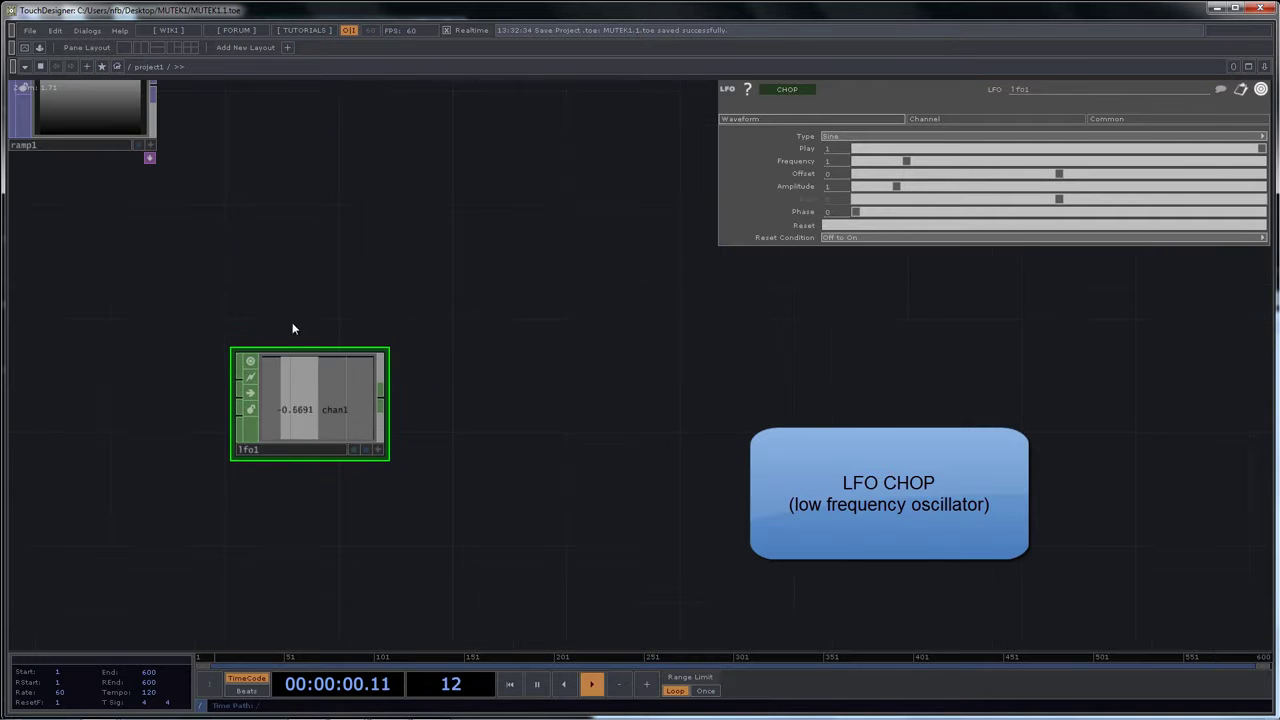
{"action": "left_click_drag", "start_coordinate": [309, 517], "coordinate": [254, 494]}
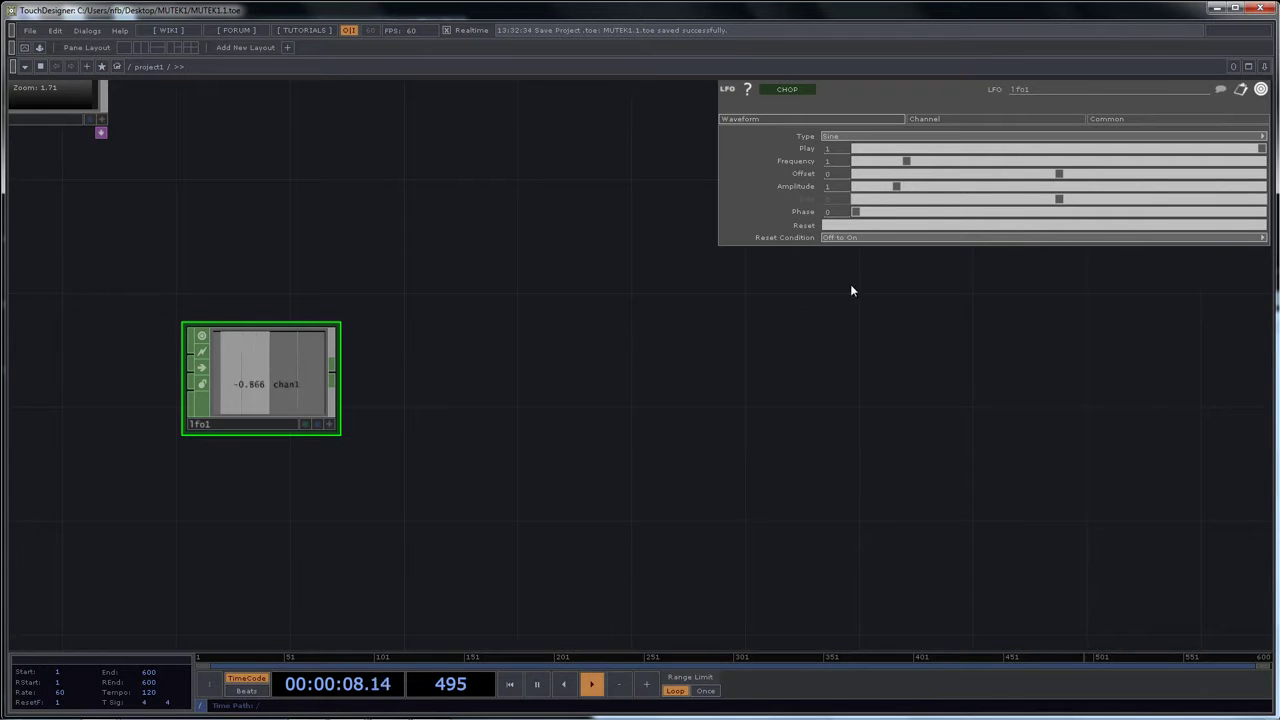
Adjust the LFO's Frequency with the value ladder and set it to 2
{"action": "middle_click_drag", "start_coordinate": [797, 161], "coordinate": [797, 131]}
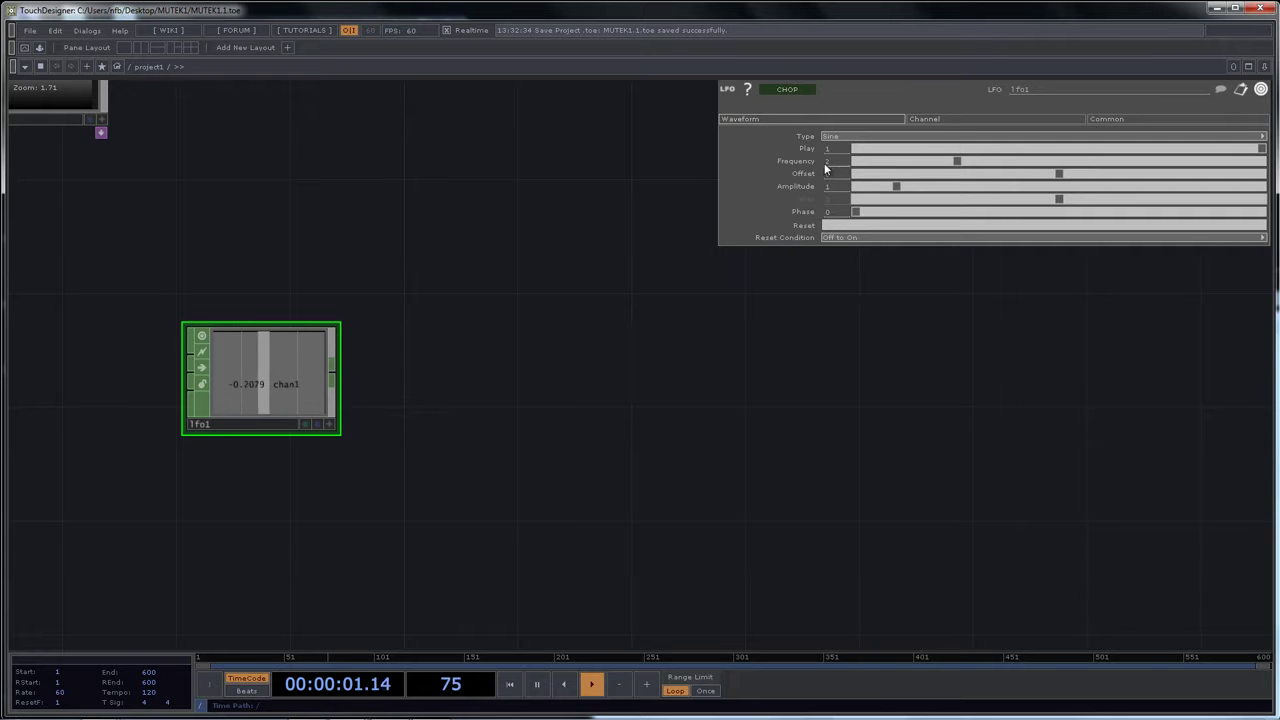
{"action": "mouse_move", "coordinate": [803, 157]}
{"action": "middle_mouse_down"}
{"action": "mouse_move", "coordinate": [802, 190]}
{"action": "mouse_move", "coordinate": [801, 164]}
{"action": "middle_mouse_up"}
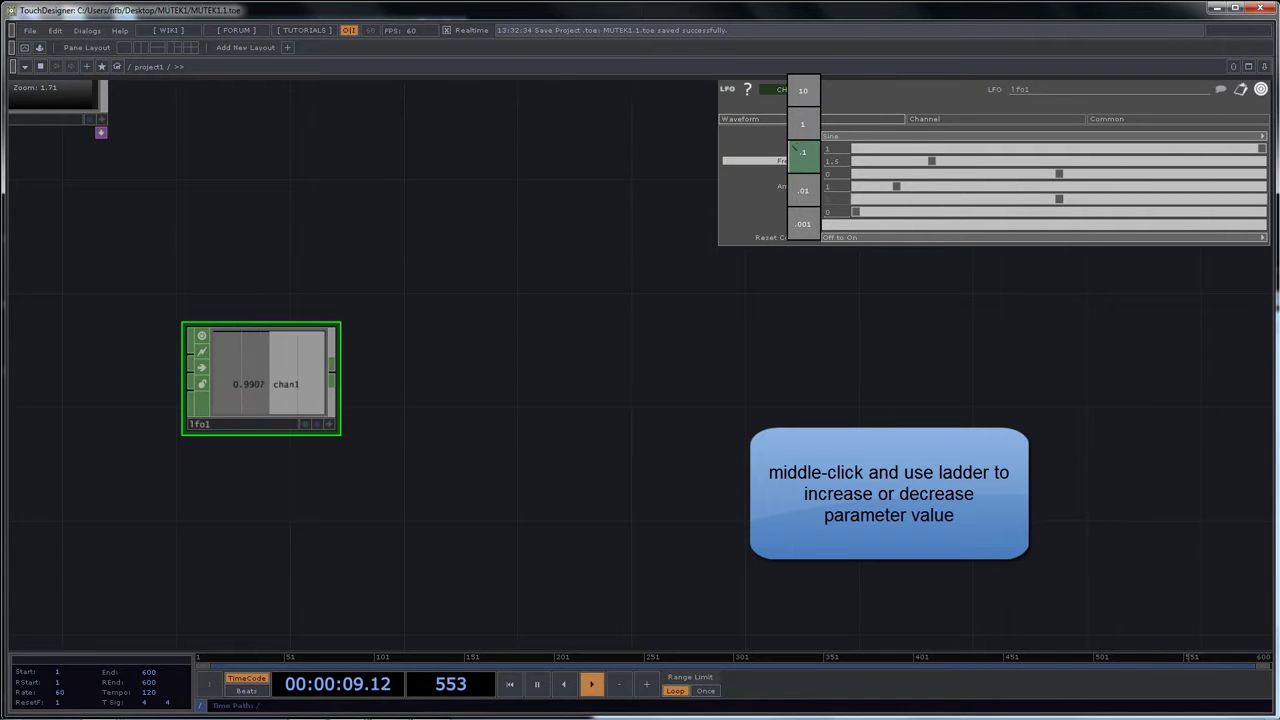
{"action": "middle_click_drag", "start_coordinate": [803, 152], "coordinate": [830, 152]}
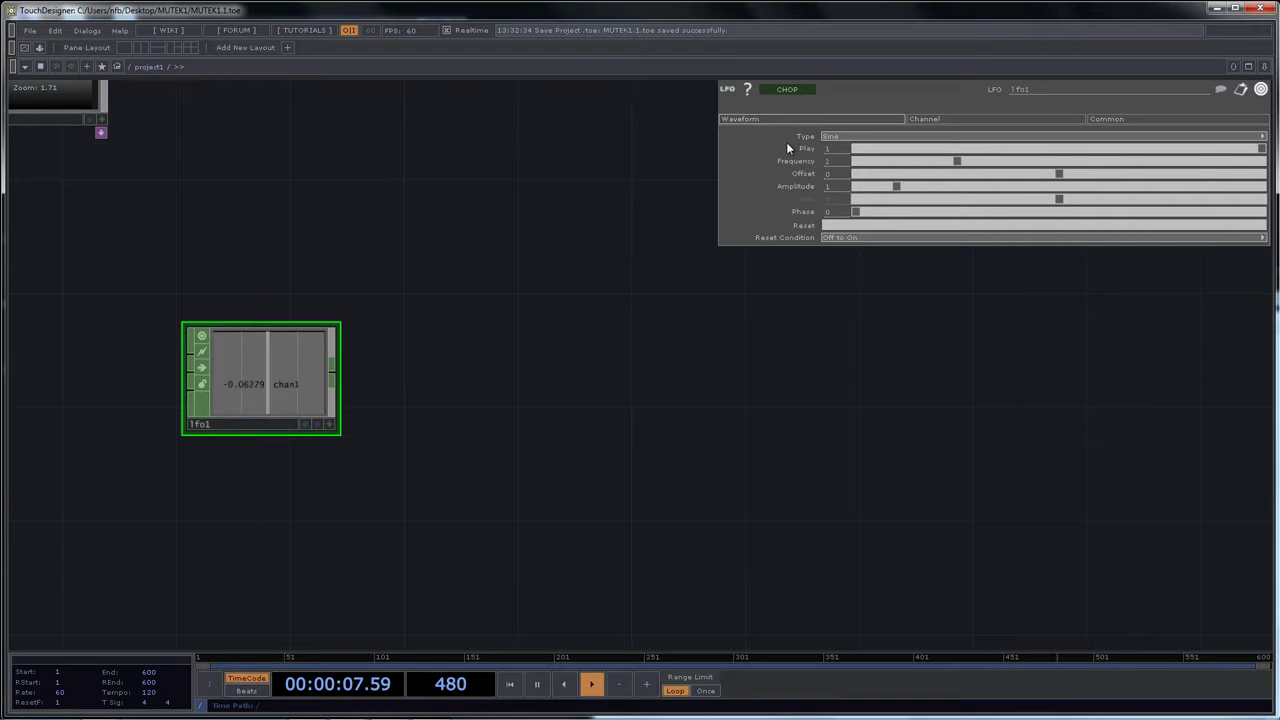
Try out value ladder increments on the LFO's Play parameter and return it to 1
{"action": "middle_click_drag", "start_coordinate": [786, 143], "coordinate": [787, 149]}
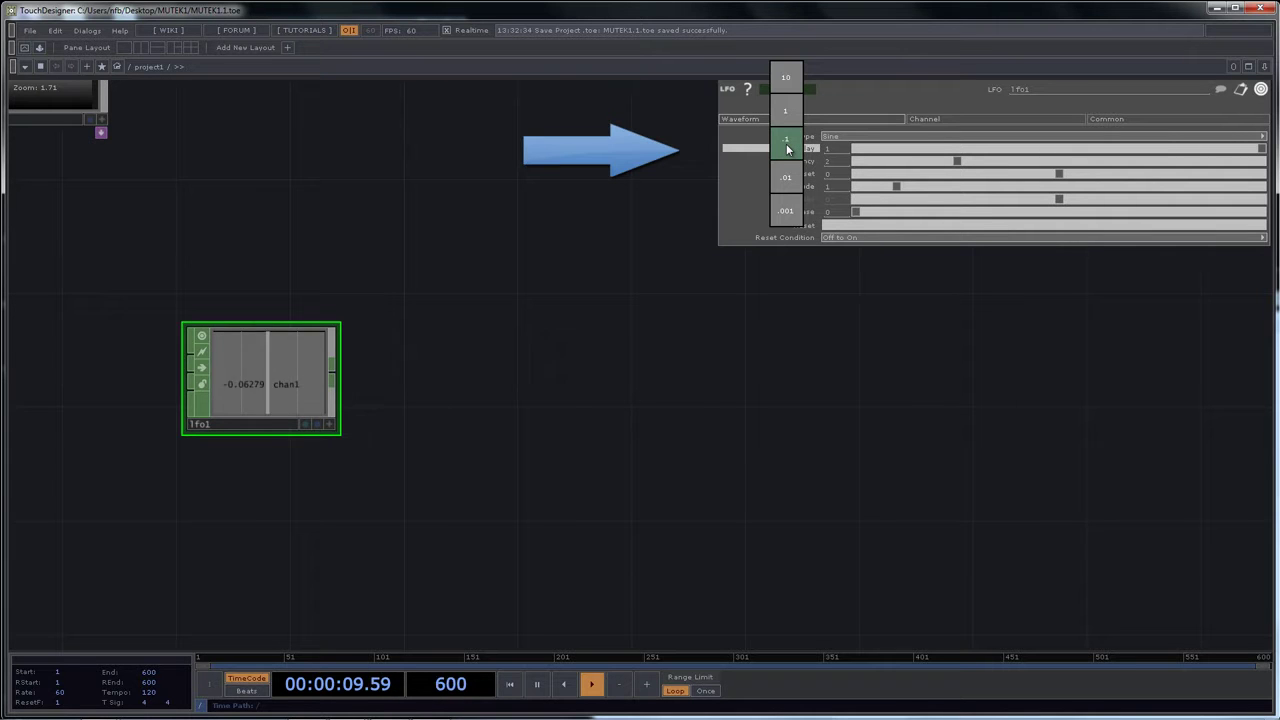
{"action": "middle_click_drag", "start_coordinate": [784, 136], "coordinate": [786, 120]}
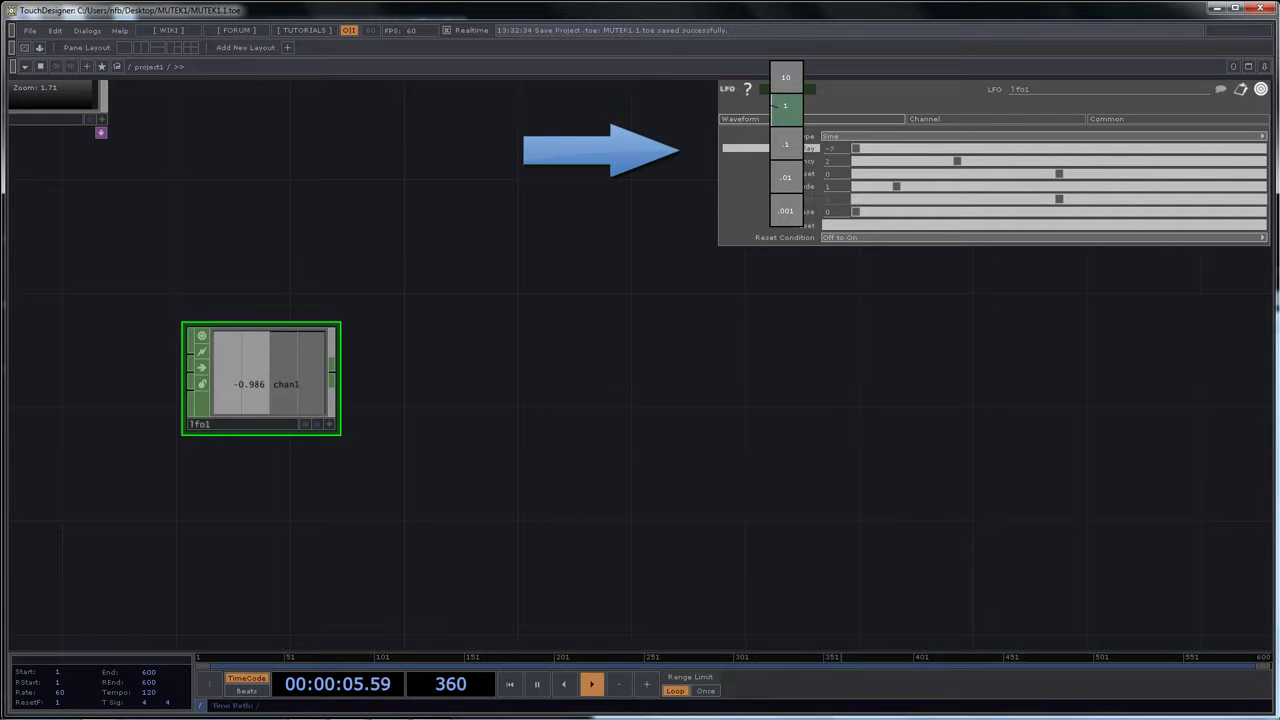
{"action": "middle_click_drag", "start_coordinate": [786, 115], "coordinate": [788, 215]}
{"action": "mouse_move", "coordinate": [797, 186]}
{"action": "middle_mouse_down"}
{"action": "mouse_move", "coordinate": [810, 187]}
{"action": "mouse_move", "coordinate": [798, 188]}
{"action": "middle_mouse_up"}
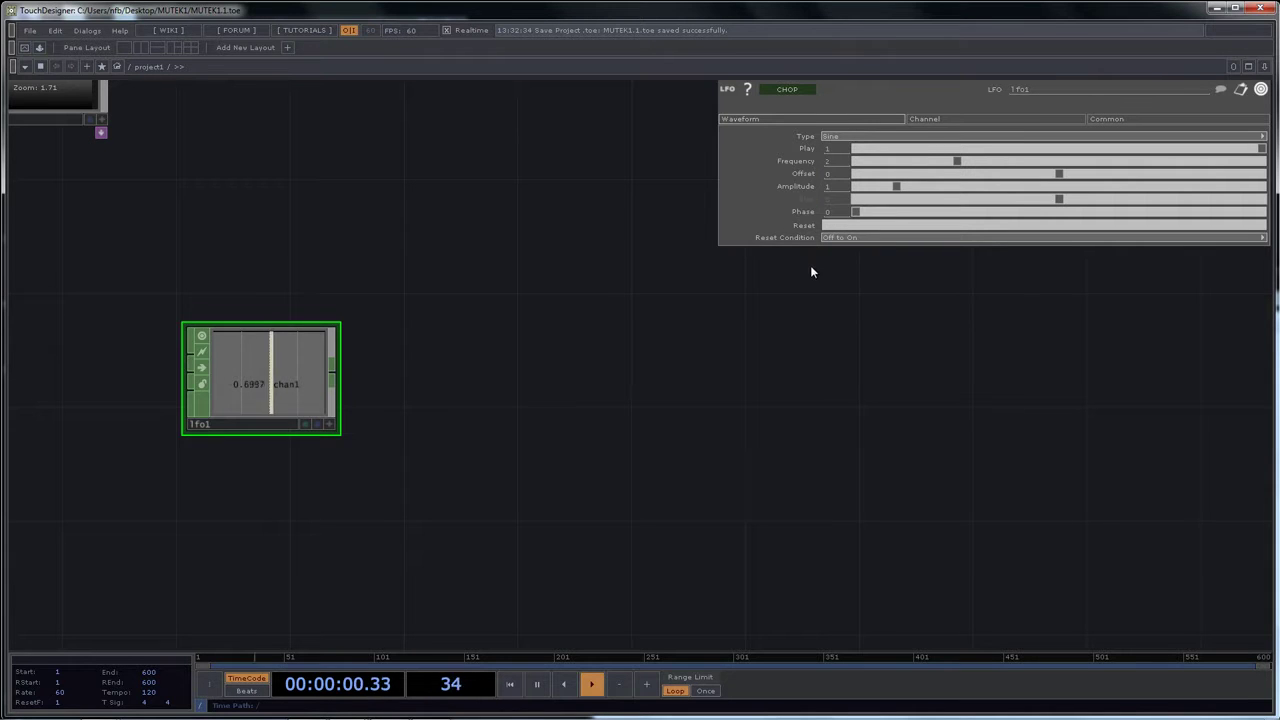
Add a second channel to the LFO by setting its Channel Name to "chan1 chan2"
{"action": "left_click", "coordinate": [955, 119]}
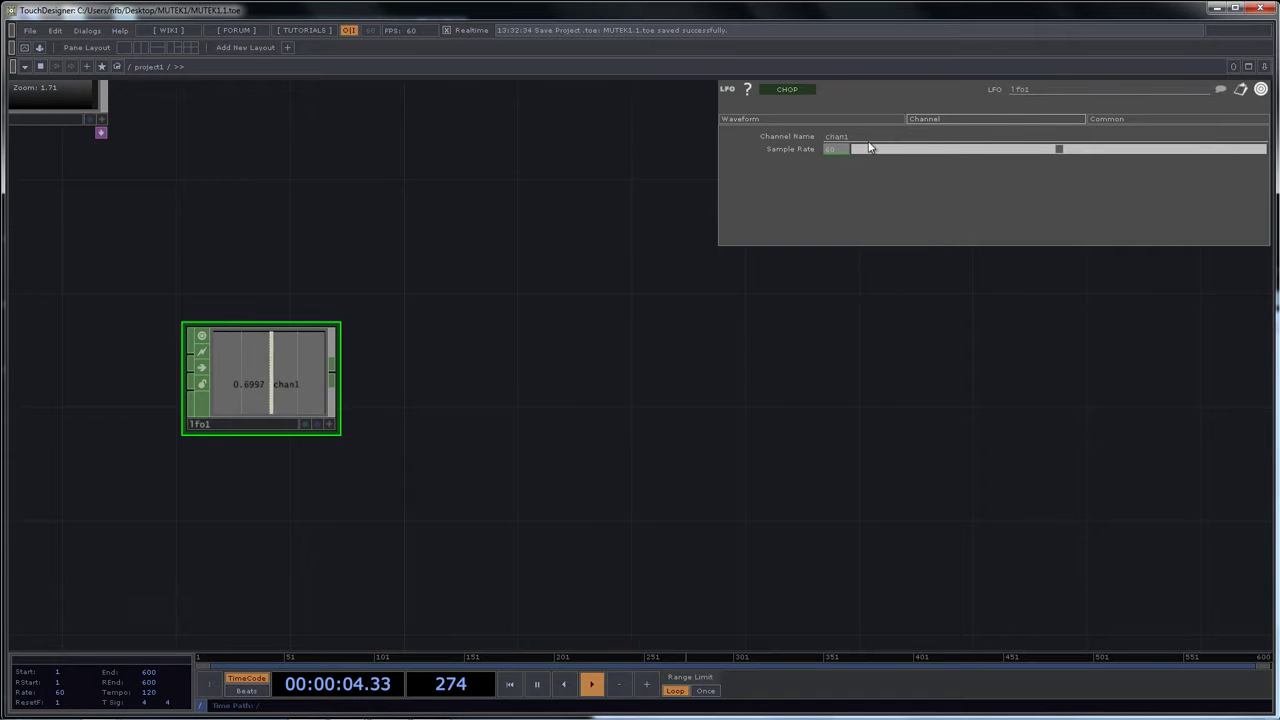
{"action": "right_click_drag", "start_coordinate": [306, 361], "coordinate": [304, 361]}
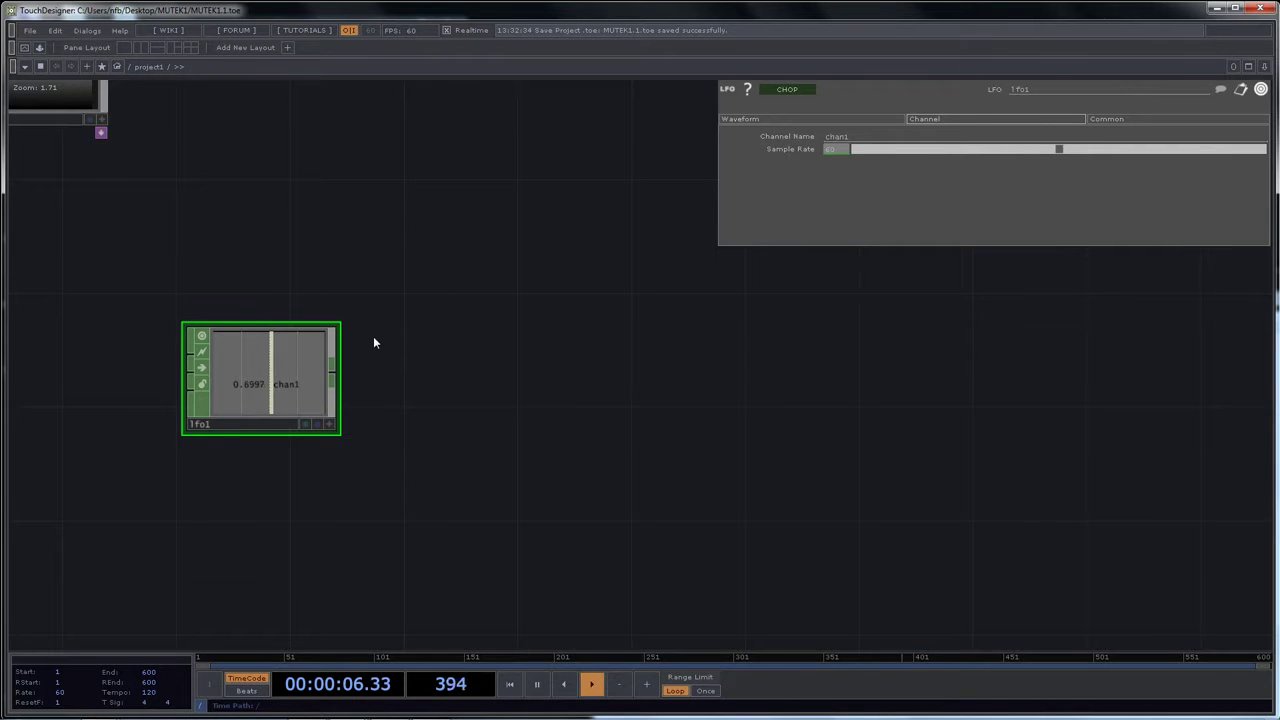
{"action": "left_click", "coordinate": [857, 137]}
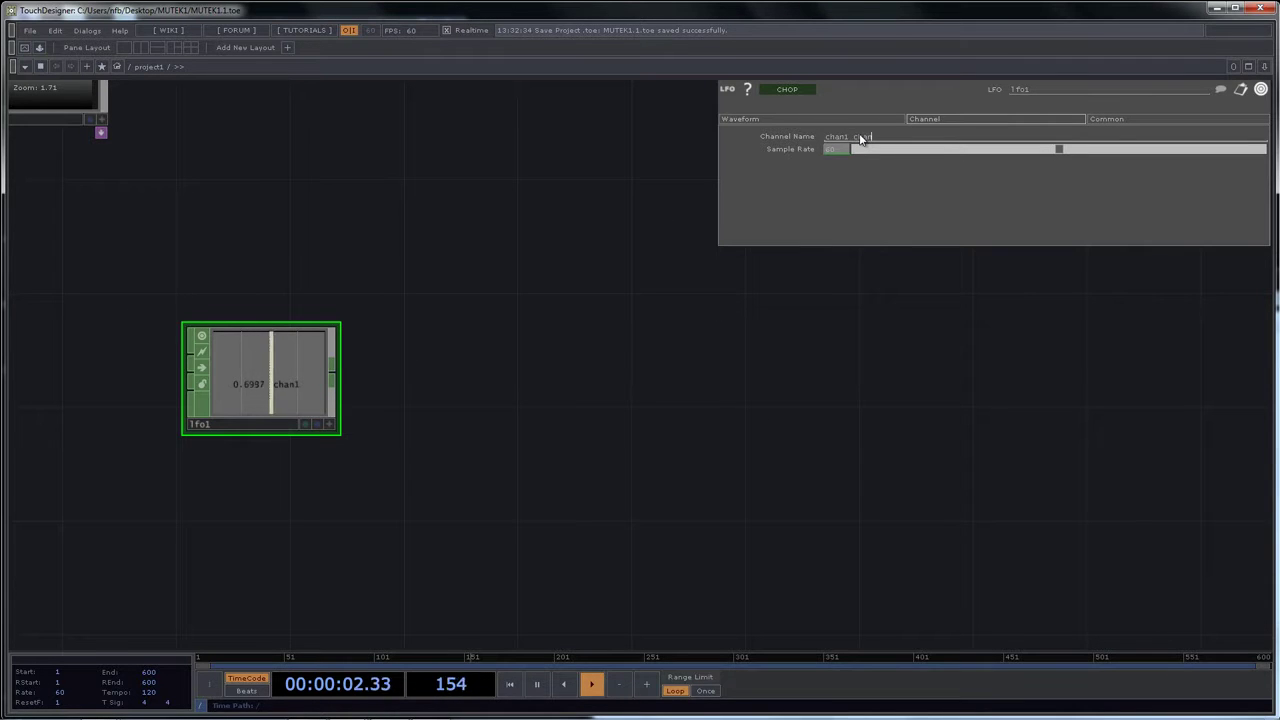
{"action": "key", "text": "Return"}
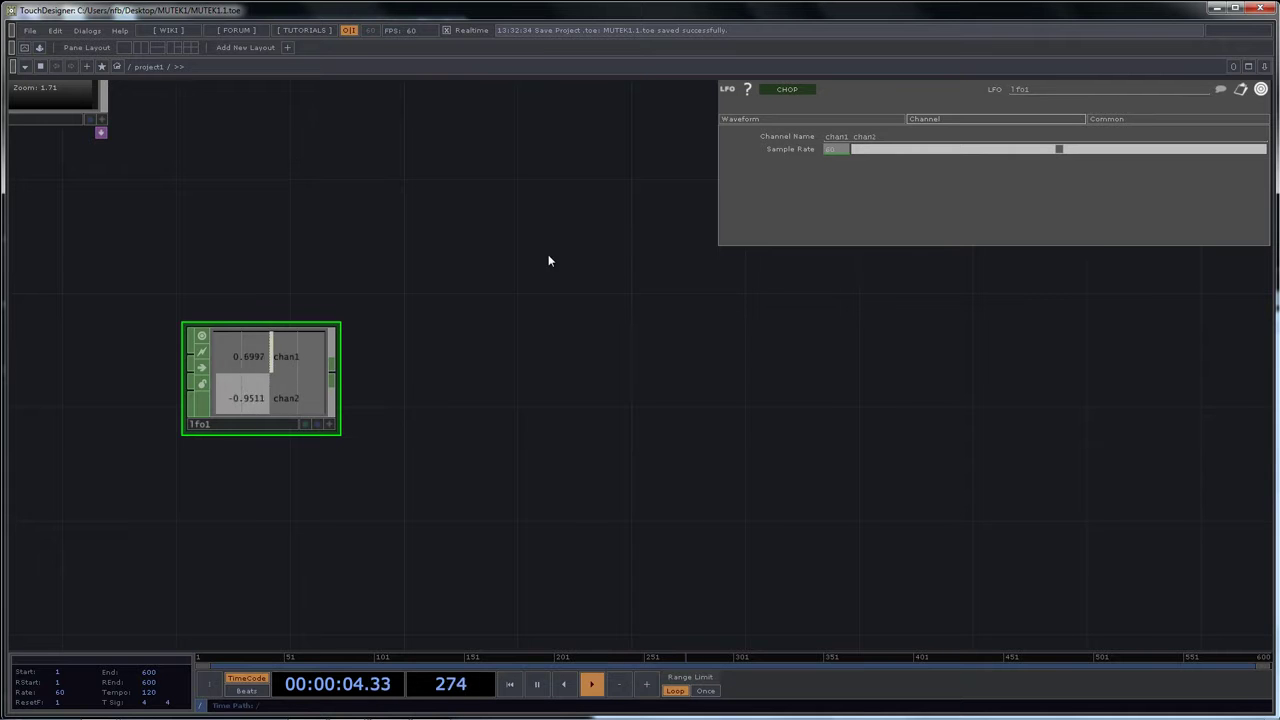
Examine the lfo1 viewer up close, comparing the chan1 and chan2 display ranges, with the Waveform parameters shown
{"action": "scroll", "coordinate": [246, 374], "scroll_direction": "up", "scroll_amount": 3}
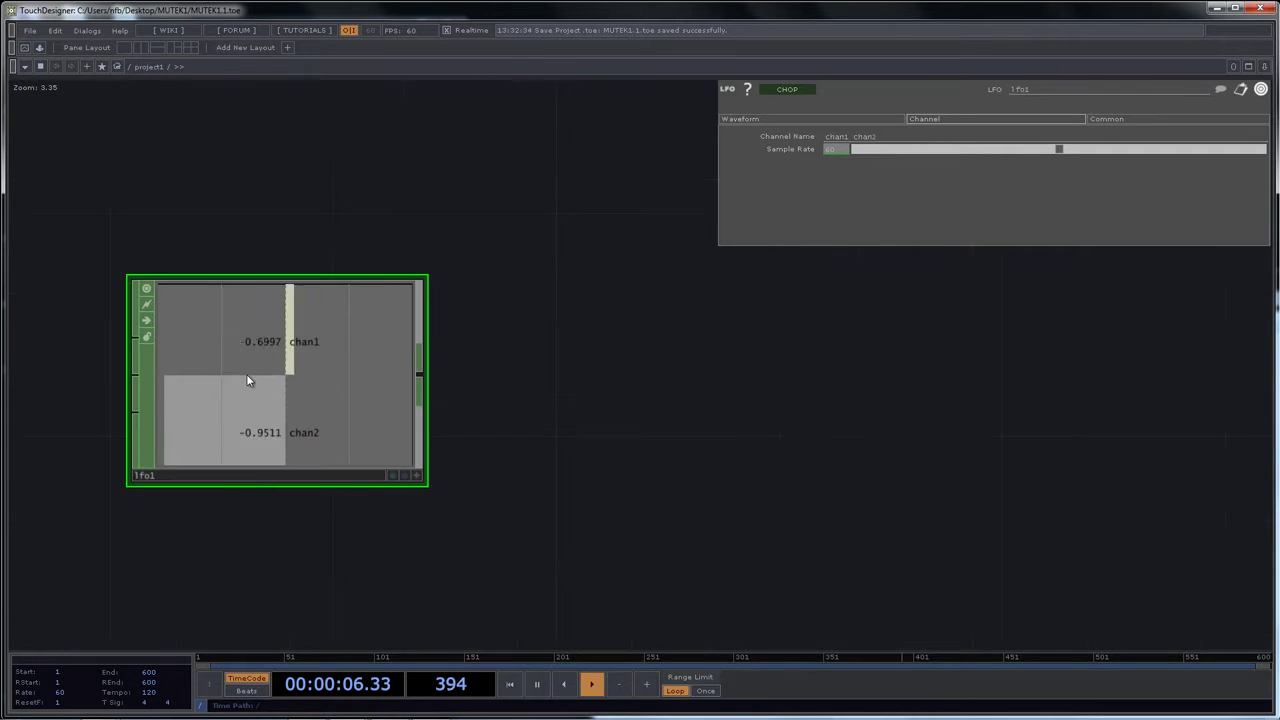
{"action": "left_click", "coordinate": [787, 119]}
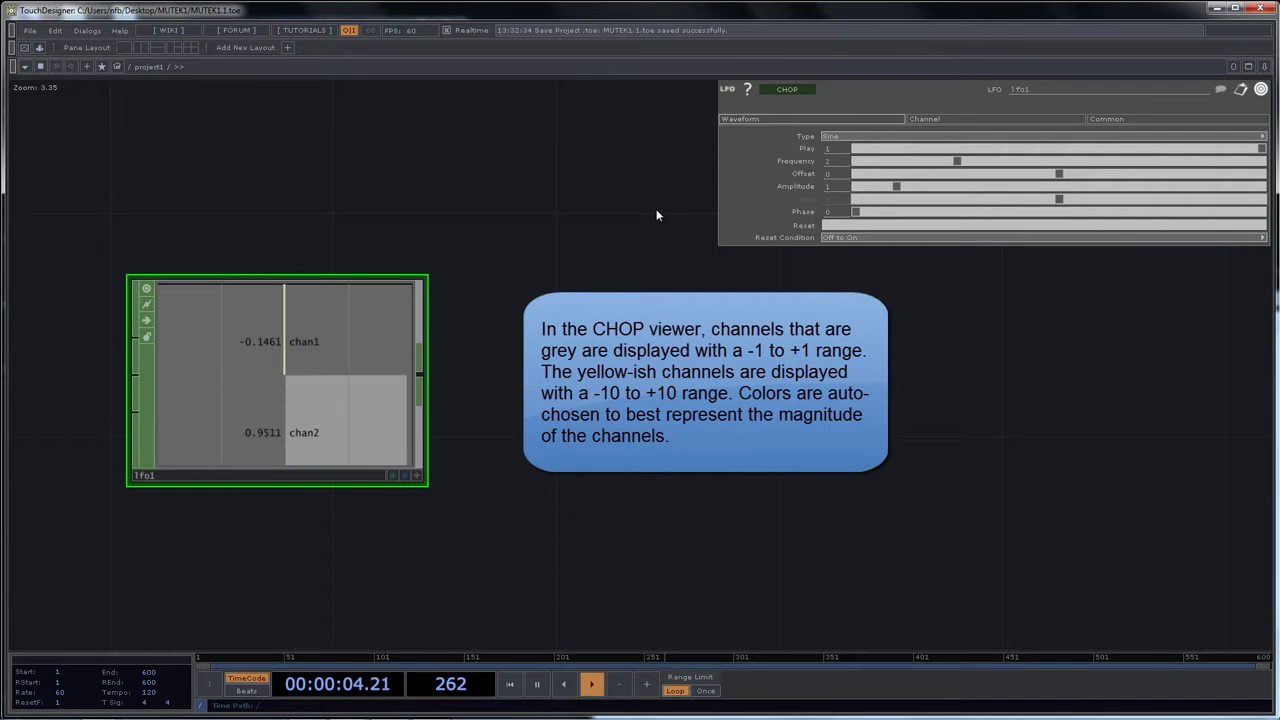
{"action": "scroll", "coordinate": [254, 336], "scroll_direction": "up", "scroll_amount": 3}
{"action": "scroll", "coordinate": [254, 336], "scroll_direction": "up", "scroll_amount": 2}
{"action": "scroll", "coordinate": [270, 344], "scroll_direction": "down", "scroll_amount": 2}
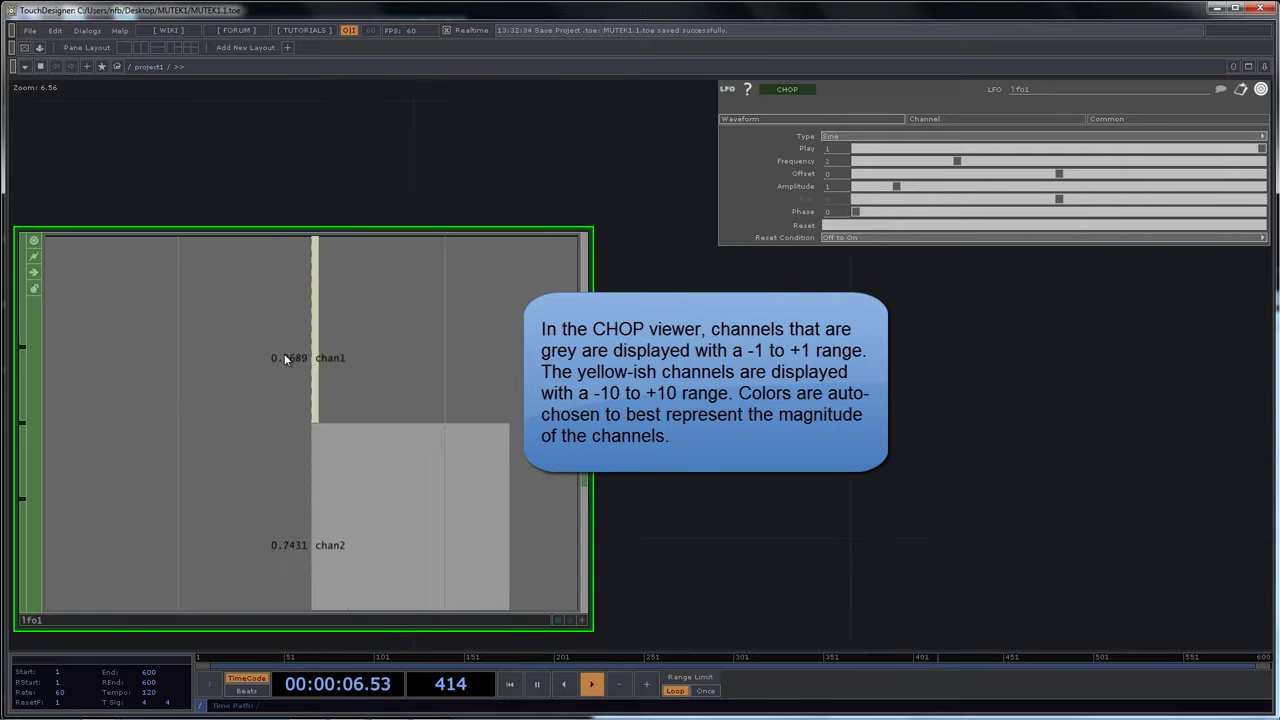
{"action": "scroll", "coordinate": [298, 384], "scroll_direction": "up", "scroll_amount": 2}
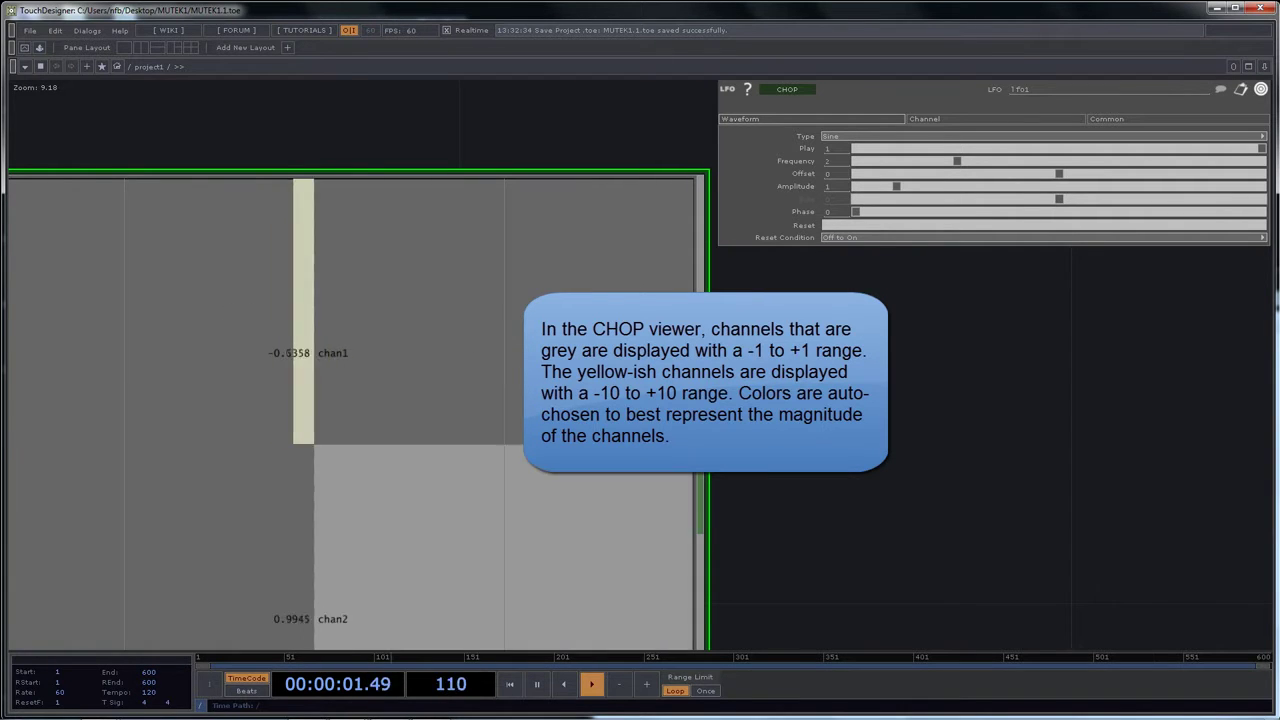
{"action": "left_click_drag", "start_coordinate": [741, 517], "coordinate": [633, 303]}
{"action": "middle_click_drag", "start_coordinate": [690, 316], "coordinate": [690, 358]}
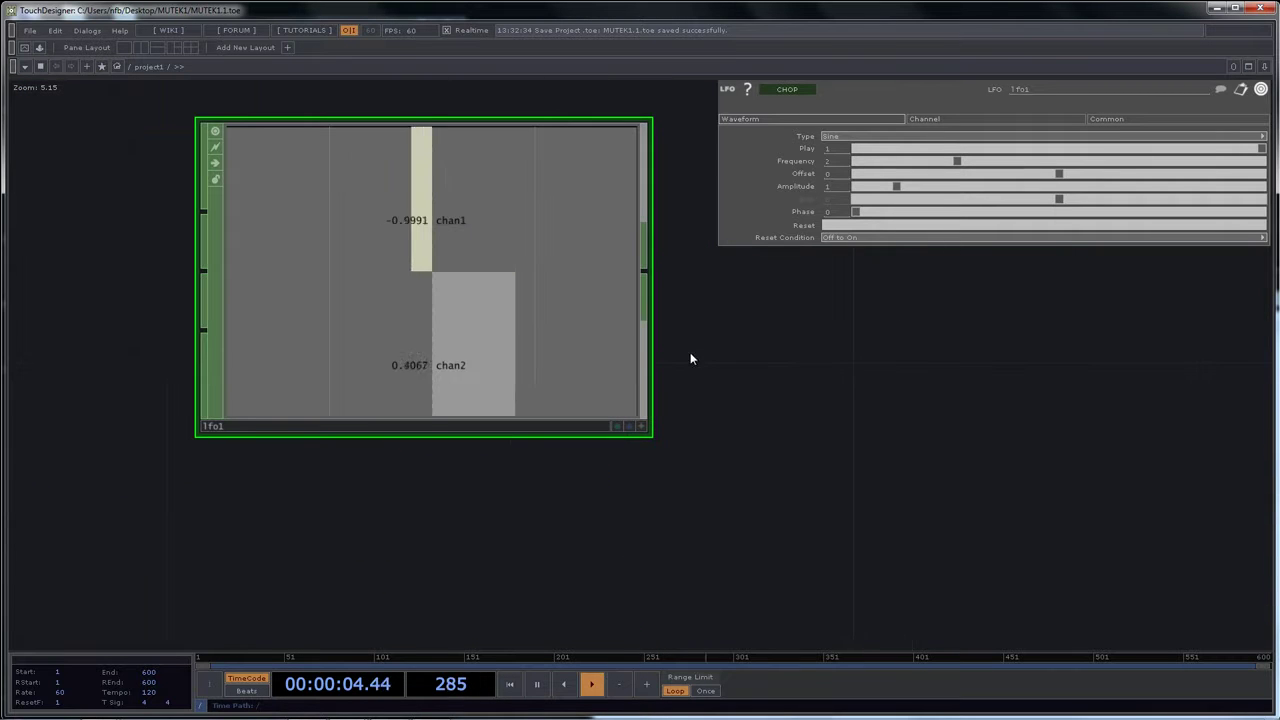
{"action": "middle_click", "coordinate": [793, 162]}
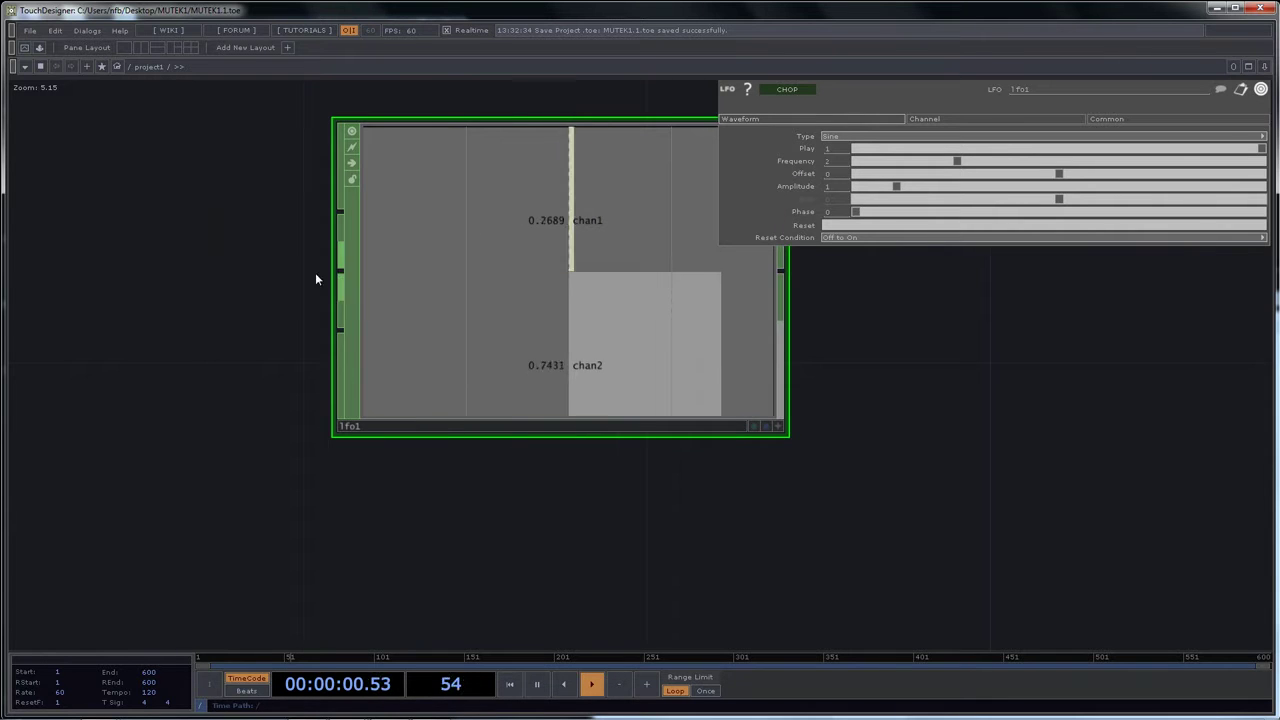
{"action": "left_click_drag", "start_coordinate": [291, 318], "coordinate": [387, 342]}
{"action": "middle_click_drag", "start_coordinate": [353, 334], "coordinate": [323, 329]}
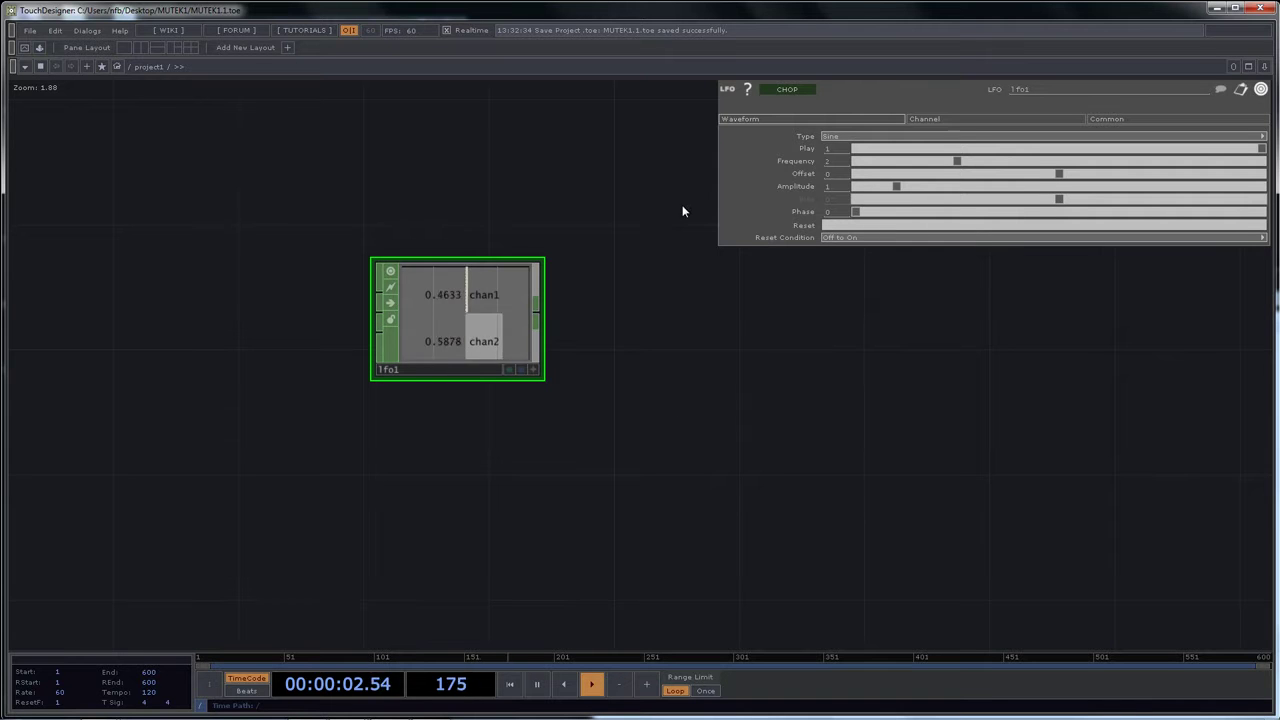
Set the Frequency of lfo1 to .1
{"action": "left_click", "coordinate": [830, 162]}
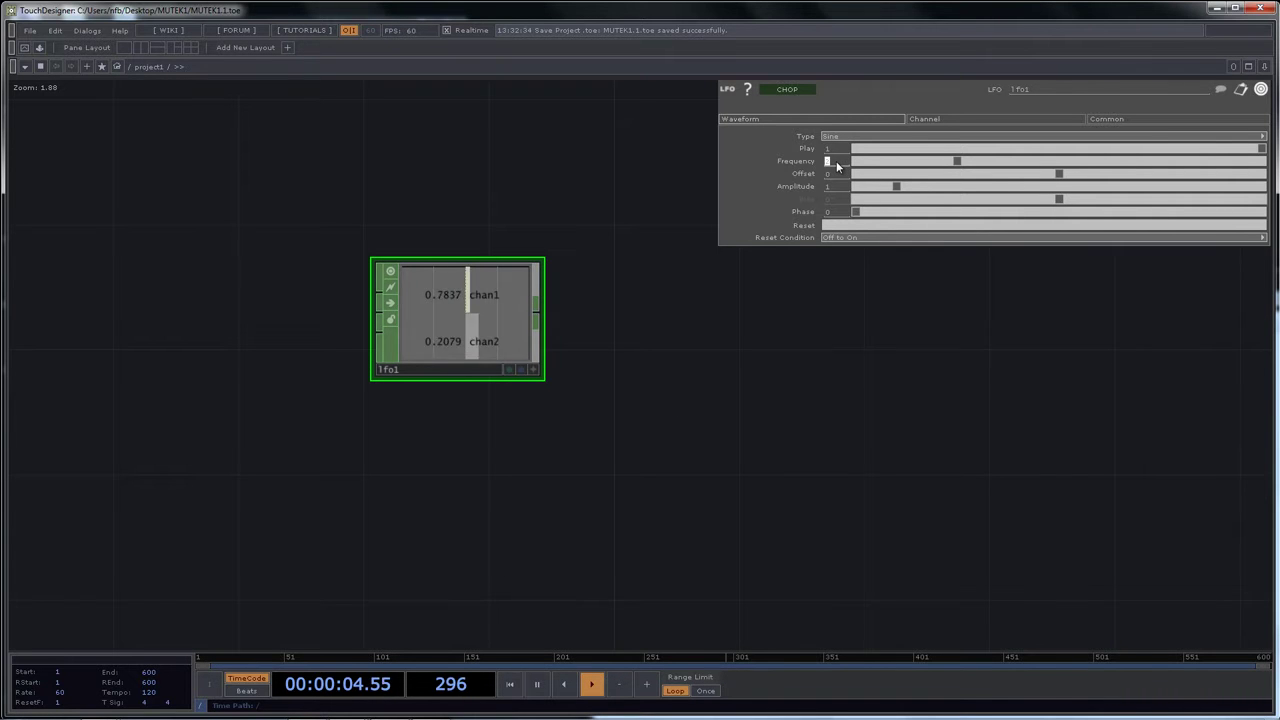
{"action": "type", "text": ".1"}
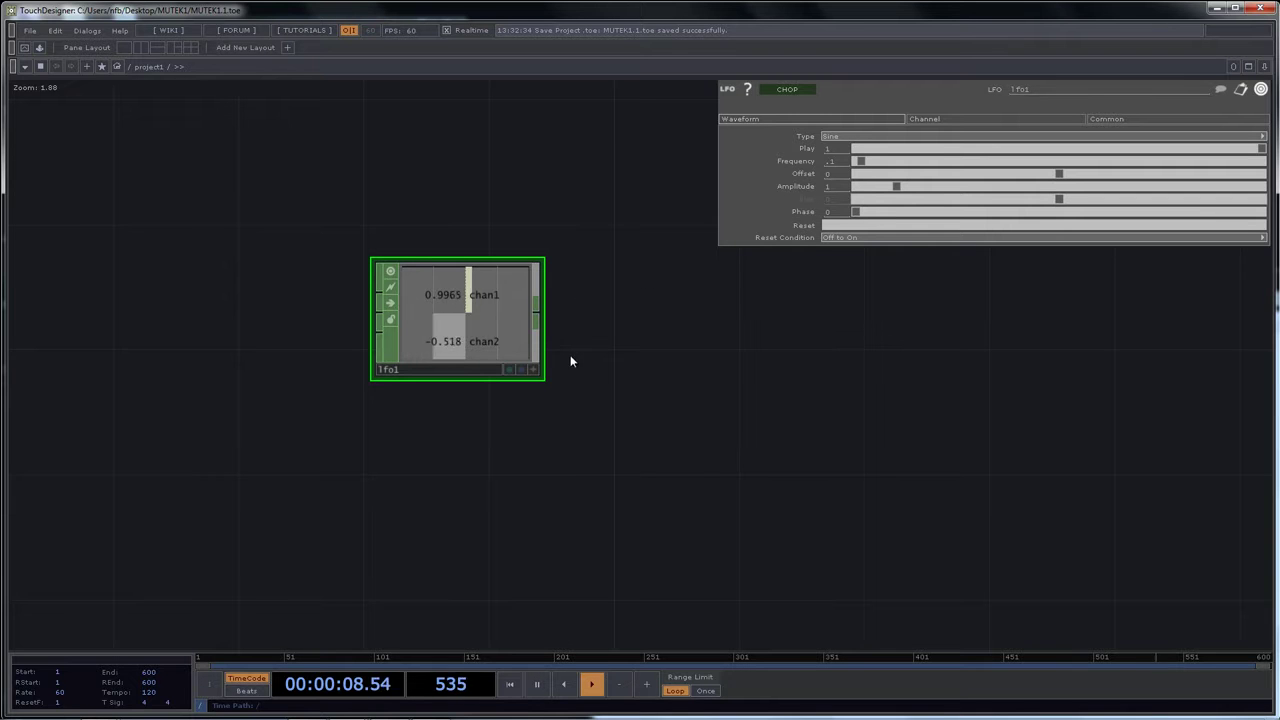
{"action": "scroll", "coordinate": [445, 295], "scroll_direction": "up", "scroll_amount": 3}
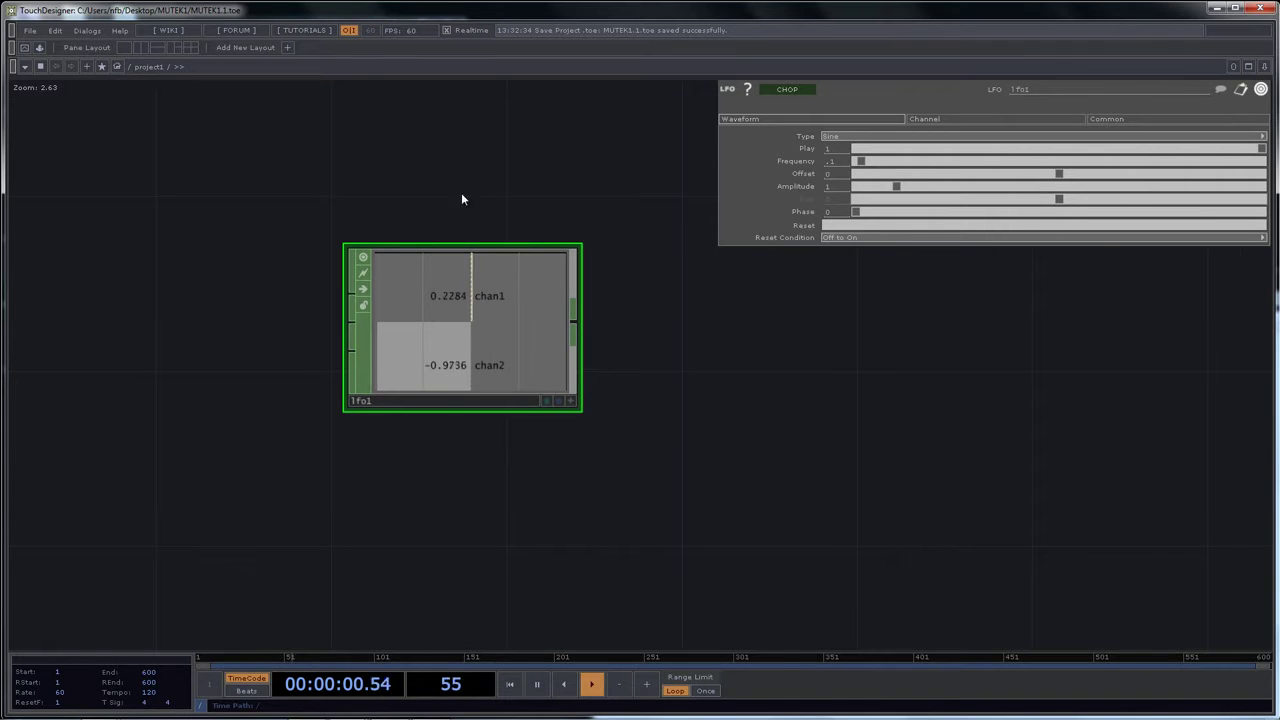
Add a Constant CHOP beside lfo1 and wire its output into the middle input of lfo1
{"action": "right_click_drag", "start_coordinate": [458, 294], "coordinate": [460, 290]}
{"action": "left_click_drag", "start_coordinate": [526, 191], "coordinate": [594, 186]}
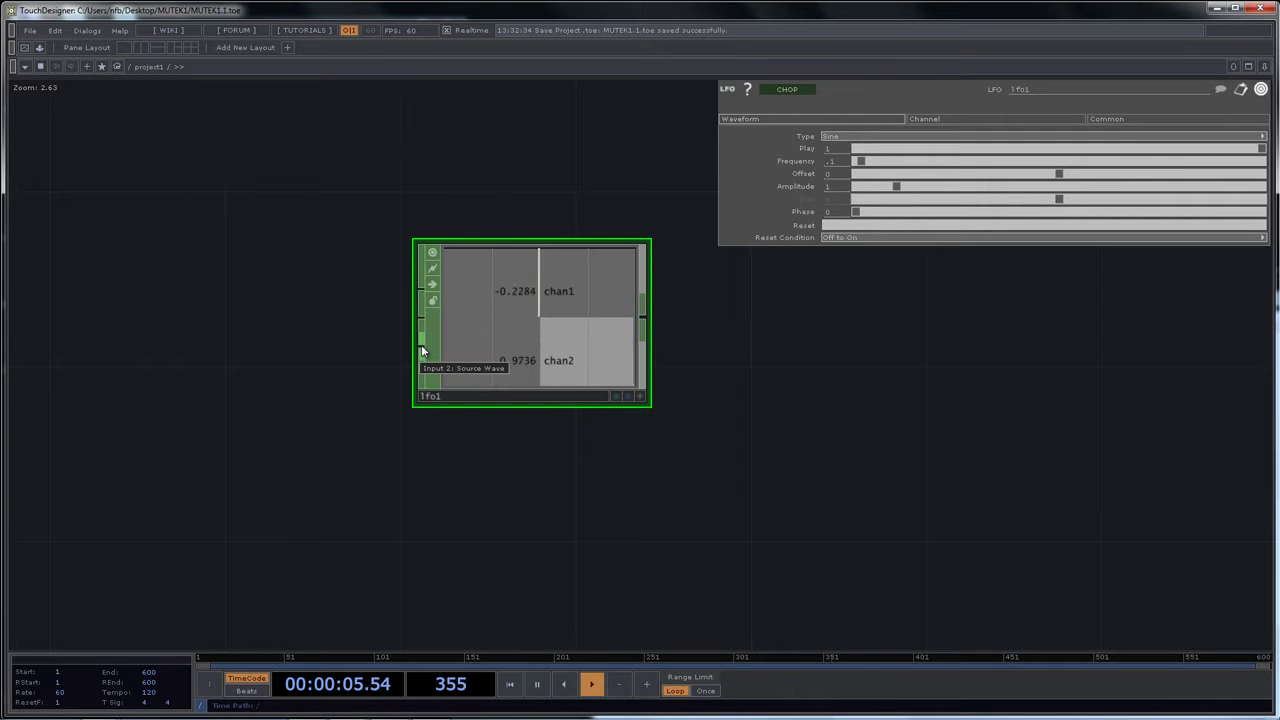
{"action": "left_click", "coordinate": [421, 346]}
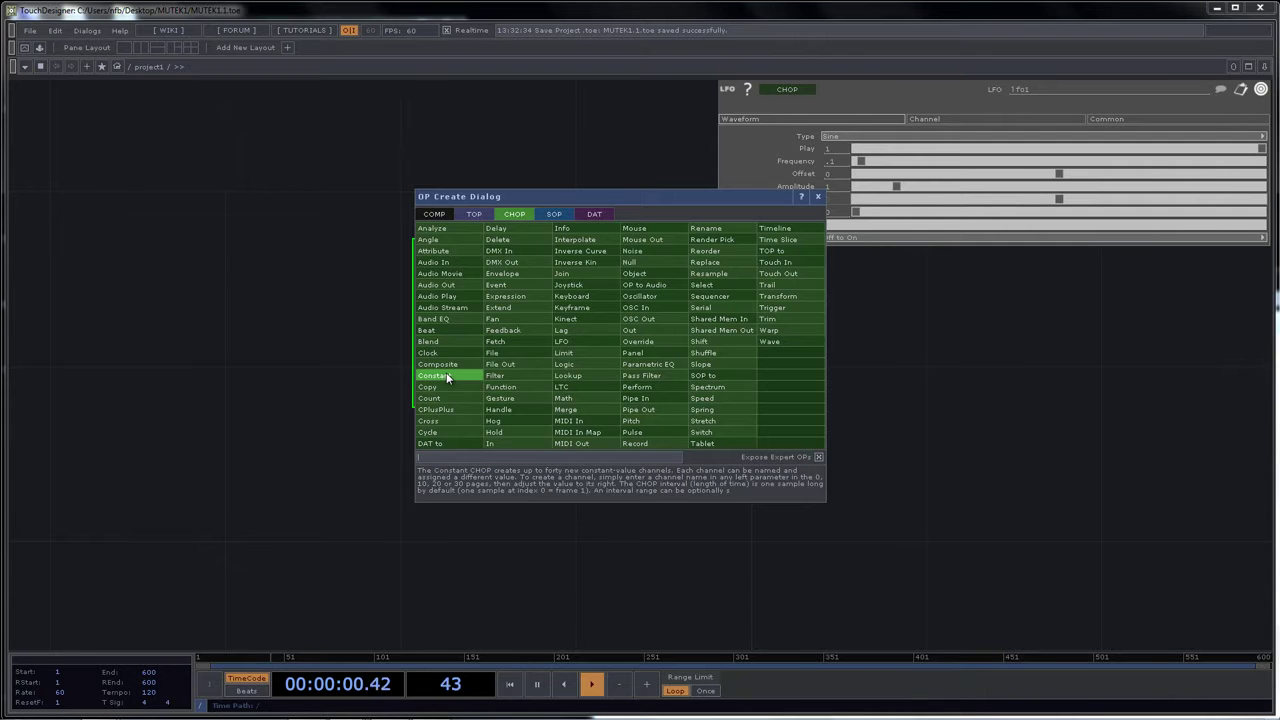
{"action": "left_click", "coordinate": [446, 375]}
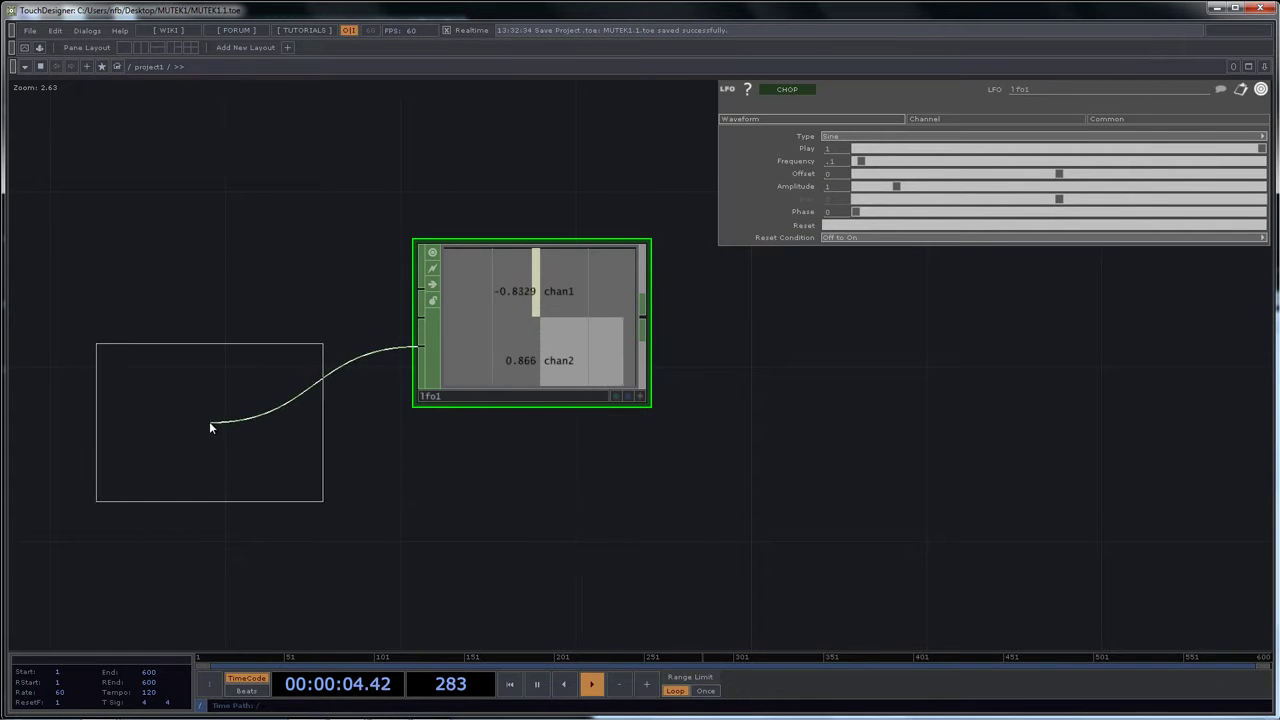
{"action": "left_click", "coordinate": [210, 422]}
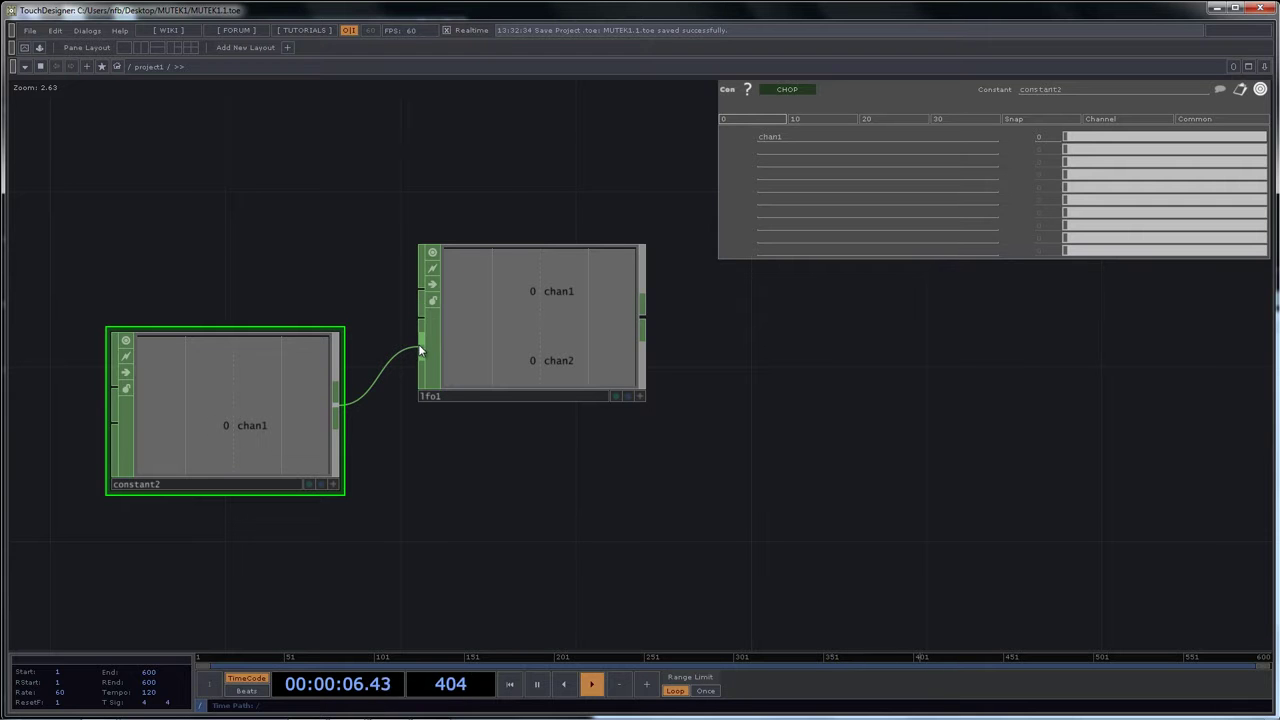
{"action": "left_click_drag", "start_coordinate": [402, 340], "coordinate": [330, 368]}
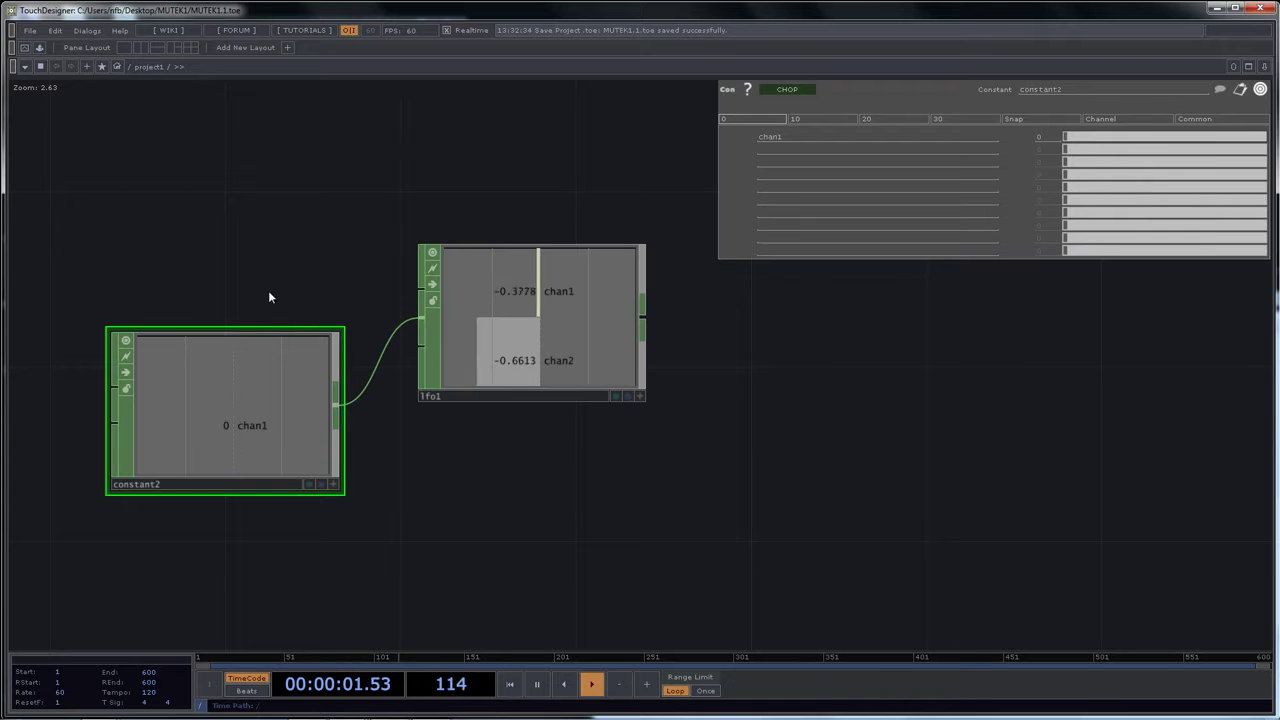
Try raising the Constant's chan1 value to about 0.185 and return it to 0
{"action": "right_click_drag", "start_coordinate": [259, 272], "coordinate": [238, 342]}
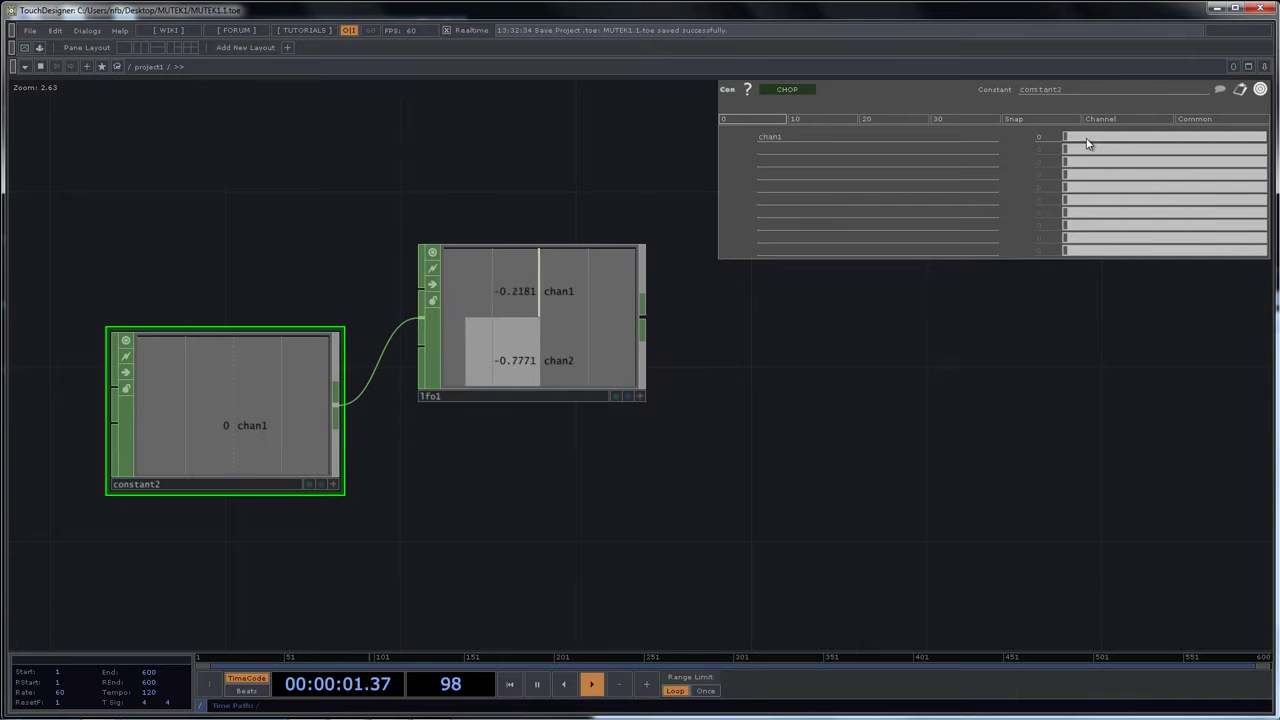
{"action": "left_click_drag", "start_coordinate": [1088, 143], "coordinate": [1023, 159]}
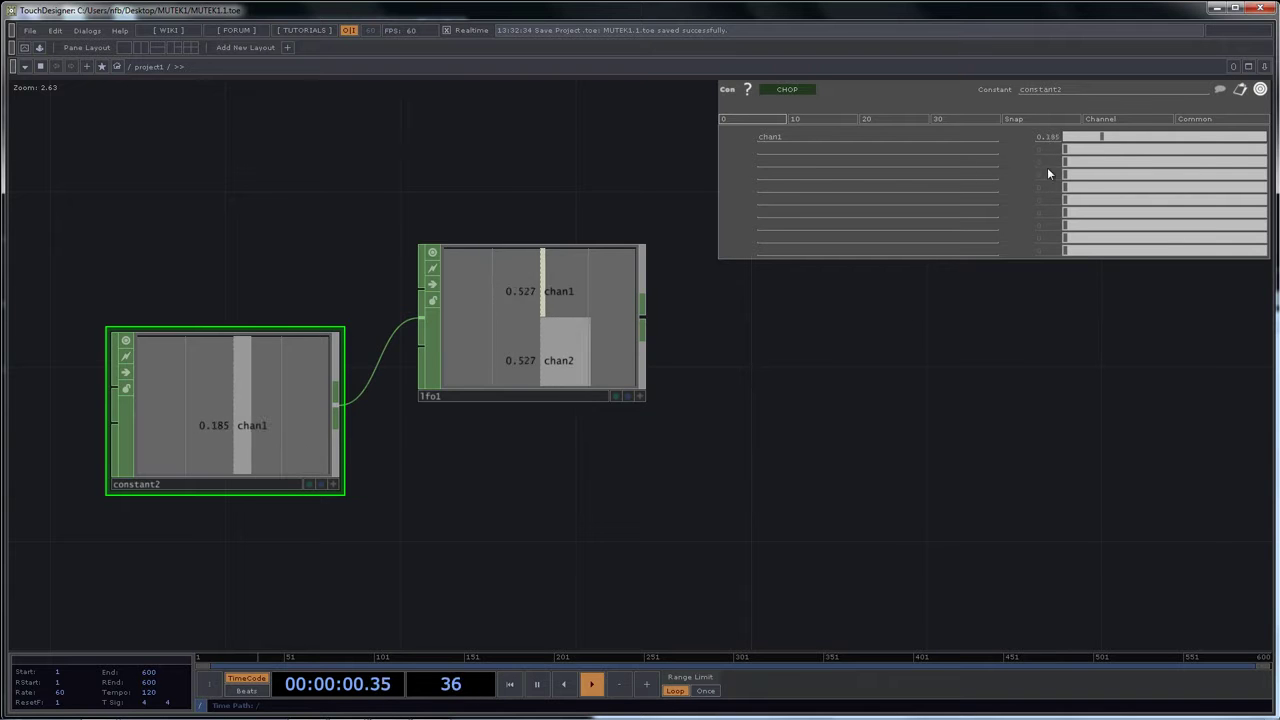
{"action": "mouse_move", "coordinate": [1047, 167]}
{"action": "left_mouse_down"}
{"action": "mouse_move", "coordinate": [935, 171]}
{"action": "mouse_move", "coordinate": [1068, 178]}
{"action": "left_mouse_up"}
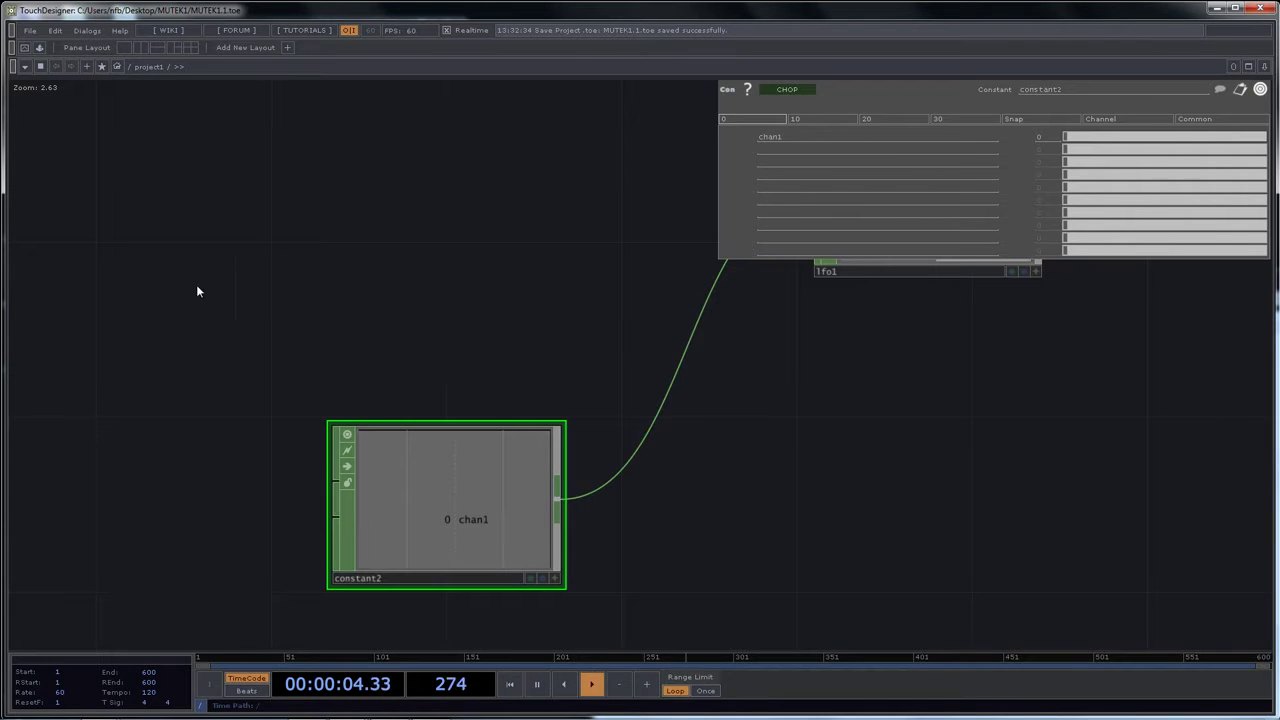
Add a second LFO CHOP upstream of lfo1 and wire it into lfo1's middle input in place of the Constant
{"action": "scroll", "coordinate": [141, 386], "scroll_direction": "down", "scroll_amount": 5}
{"action": "key", "text": "Tab"}
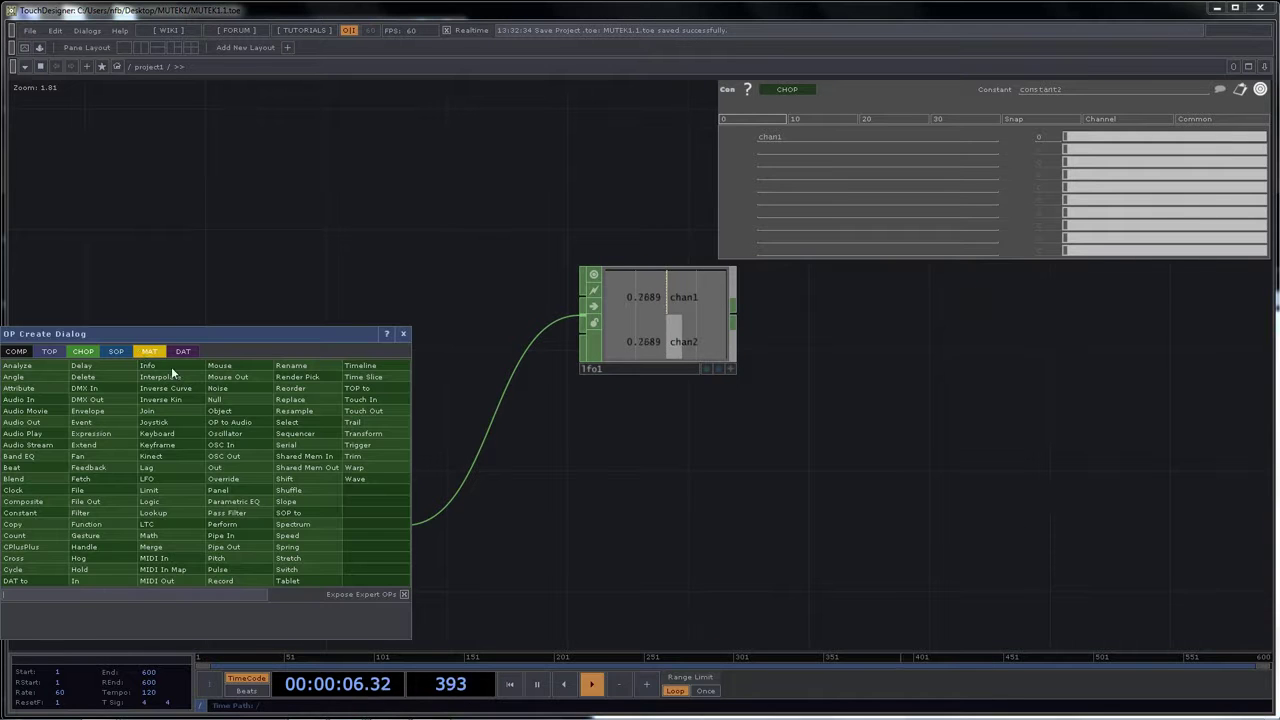
{"action": "left_click", "coordinate": [168, 477]}
{"action": "left_click", "coordinate": [241, 325]}
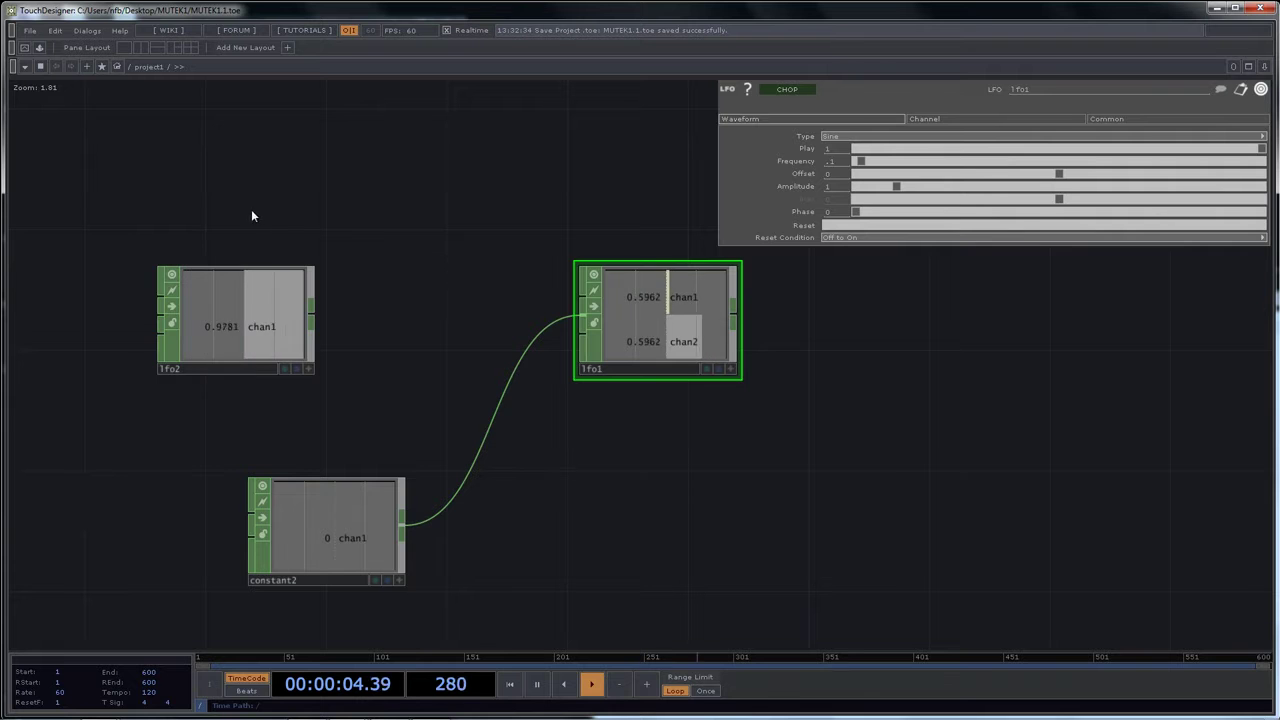
{"action": "left_click", "coordinate": [249, 306]}
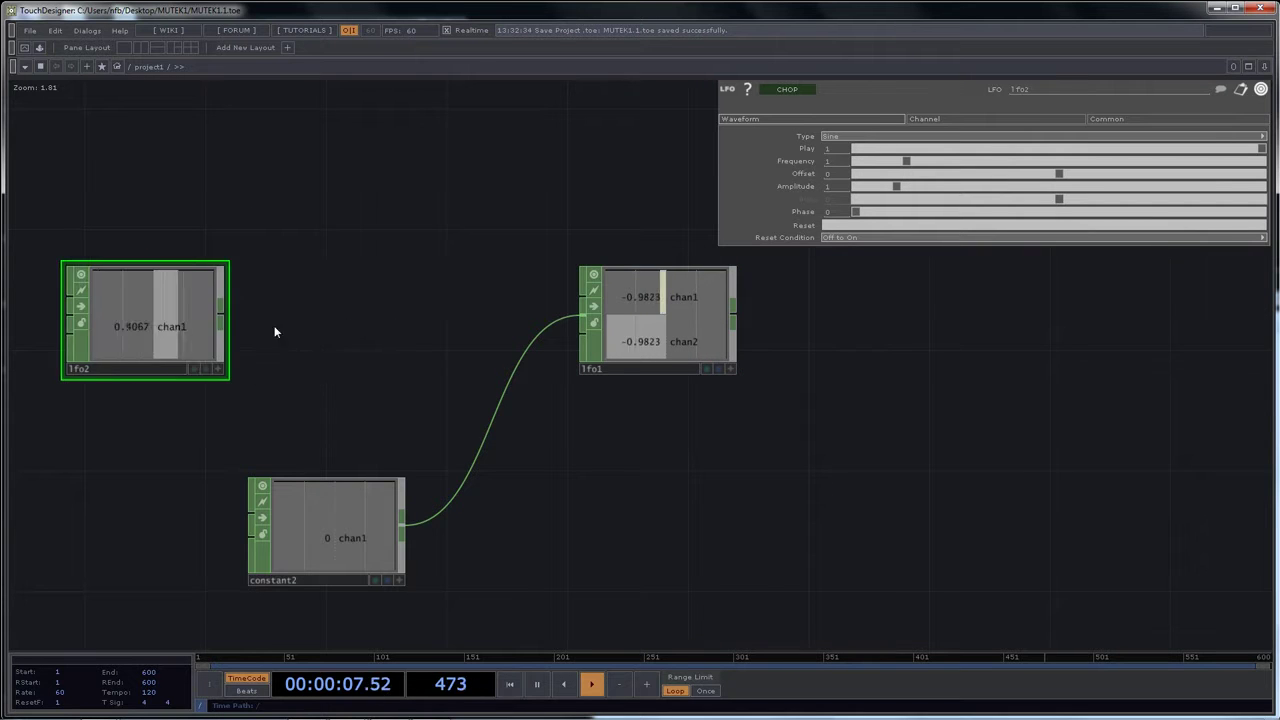
{"action": "left_click_drag", "start_coordinate": [274, 331], "coordinate": [681, 300]}
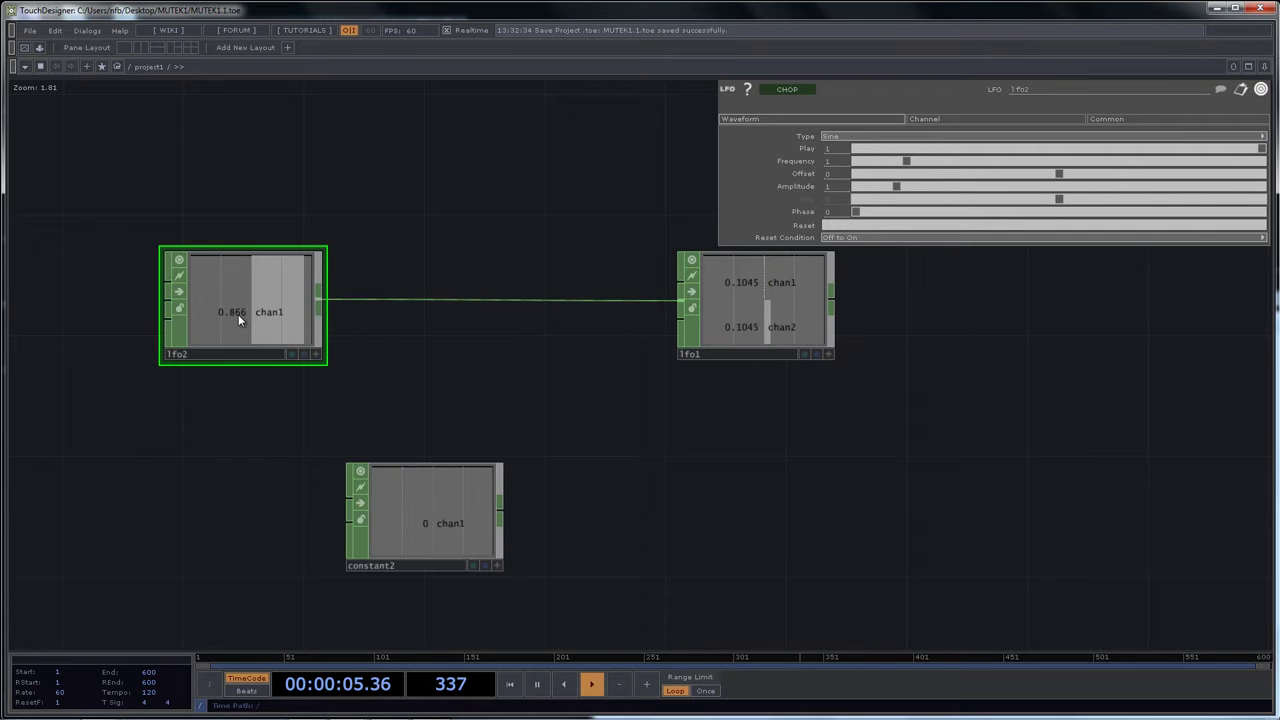
Add a Trail CHOP connected to the output of lfo1 and place it just below and beyond lfo1
{"action": "left_click_drag", "start_coordinate": [660, 425], "coordinate": [443, 414]}
{"action": "scroll", "coordinate": [417, 363], "scroll_direction": "down", "scroll_amount": 3}
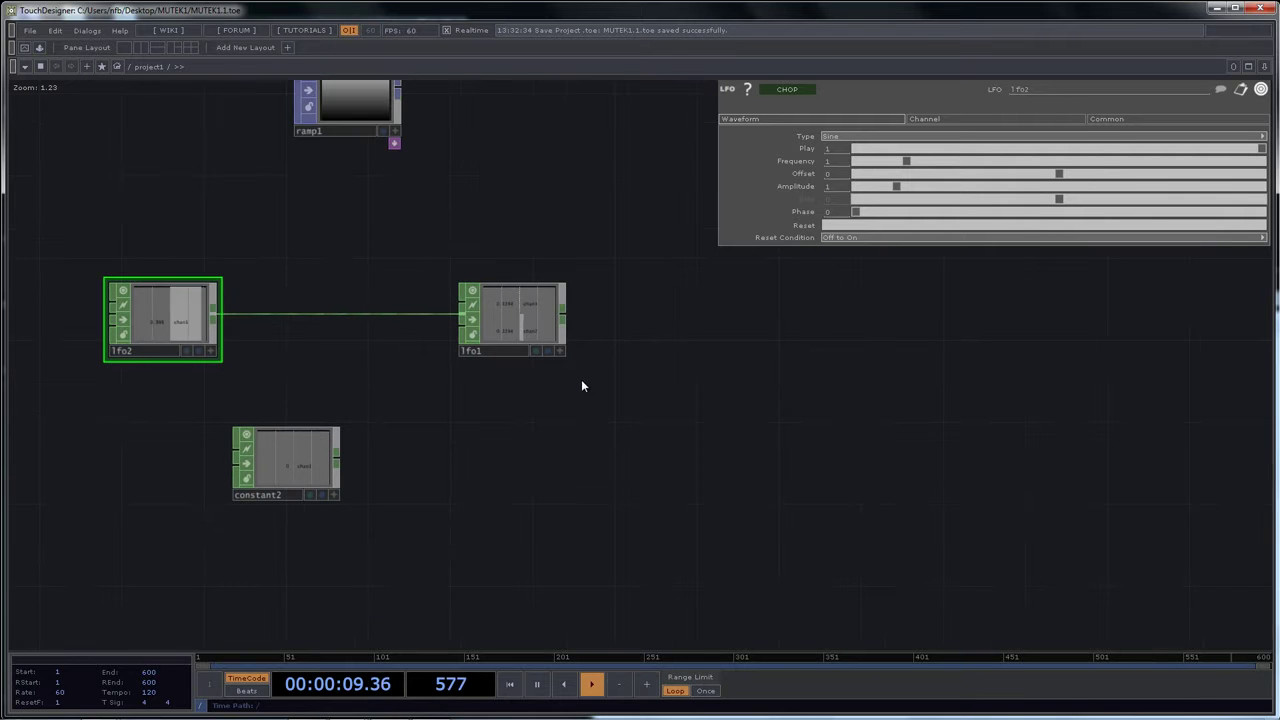
{"action": "right_click", "coordinate": [563, 318]}
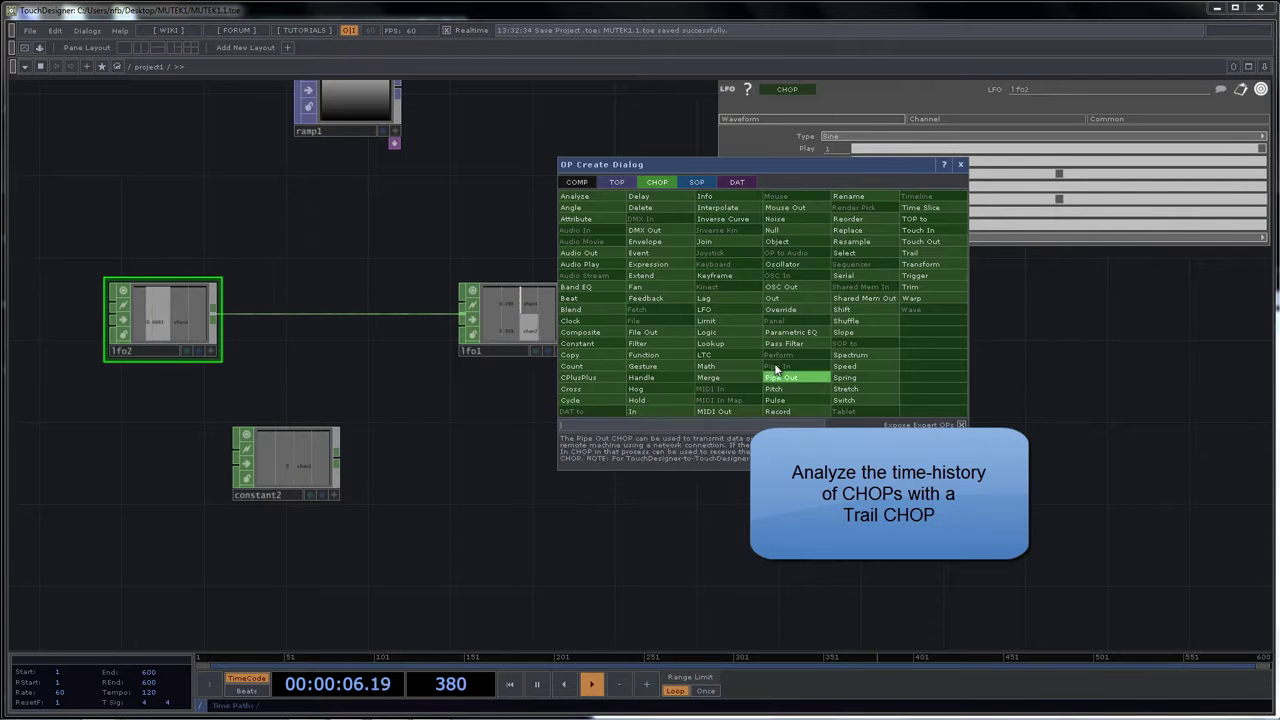
{"action": "left_click", "coordinate": [921, 254]}
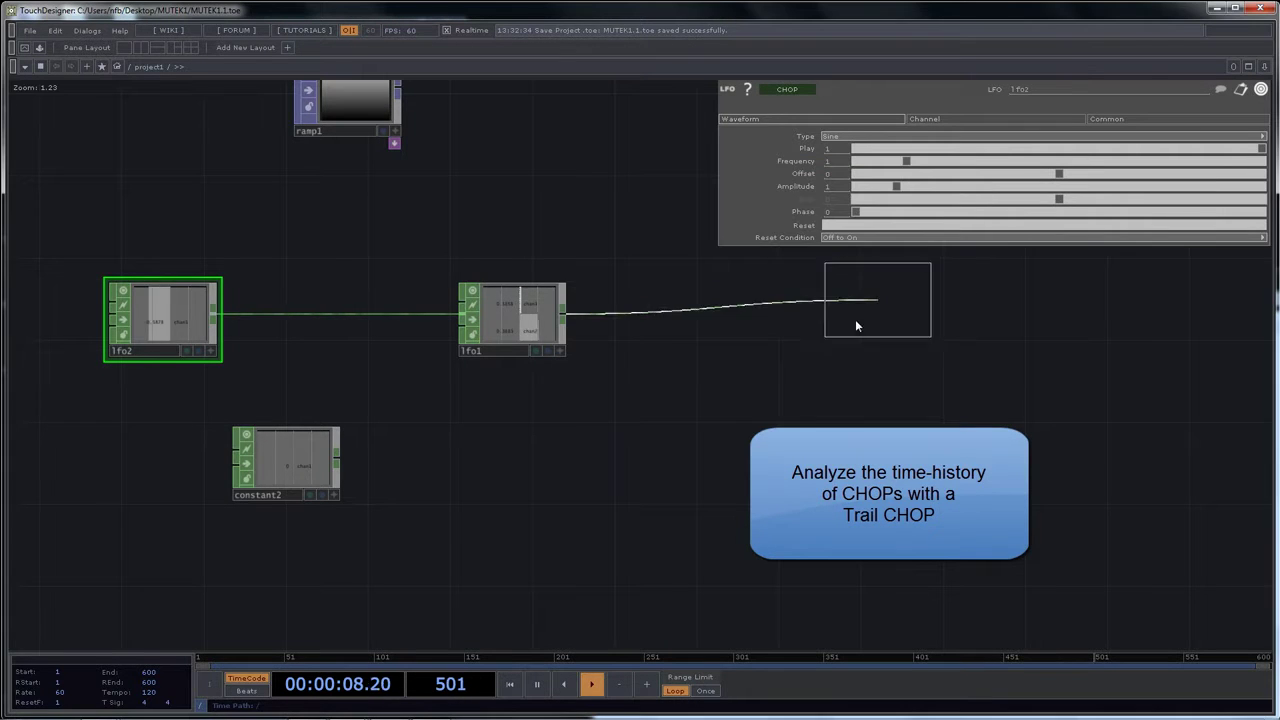
{"action": "left_click", "coordinate": [720, 378]}
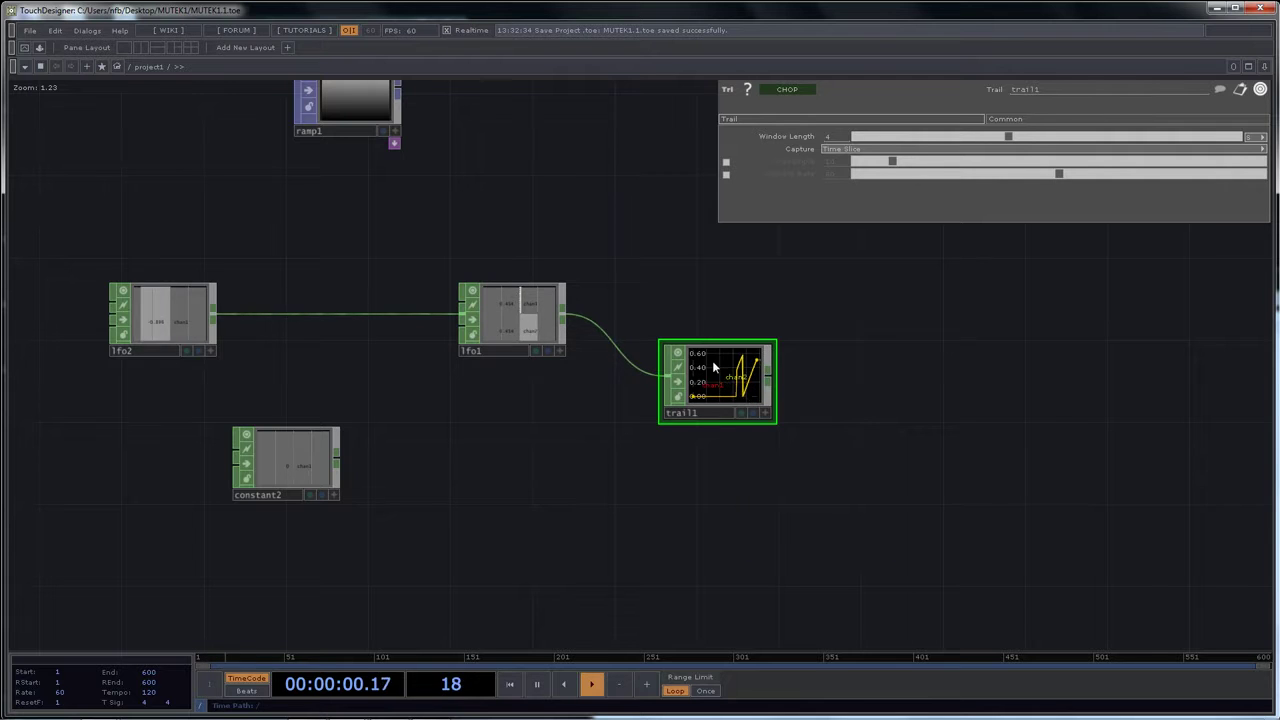
Examine the Trail CHOP's graph and the operator info of lfo1 and trail1
{"action": "scroll", "coordinate": [690, 315], "scroll_direction": "up", "scroll_amount": 3}
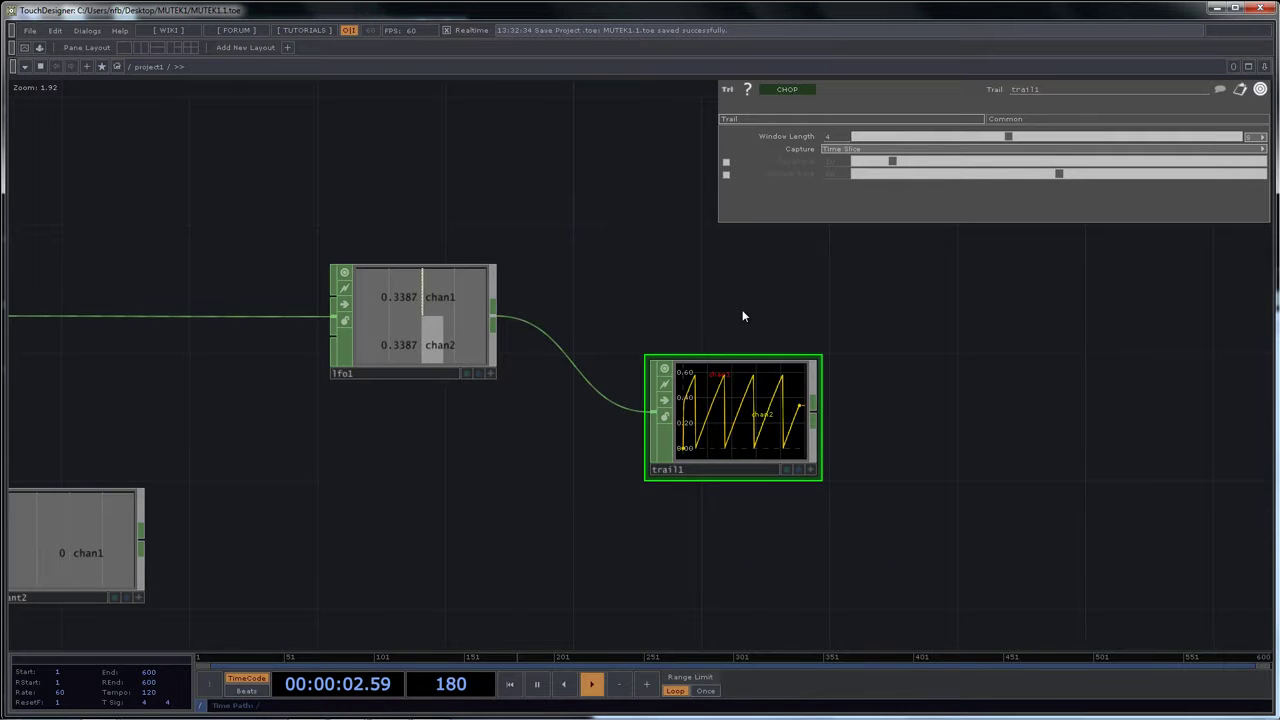
{"action": "left_click_drag", "start_coordinate": [751, 299], "coordinate": [765, 297]}
{"action": "left_click_drag", "start_coordinate": [765, 297], "coordinate": [889, 296]}
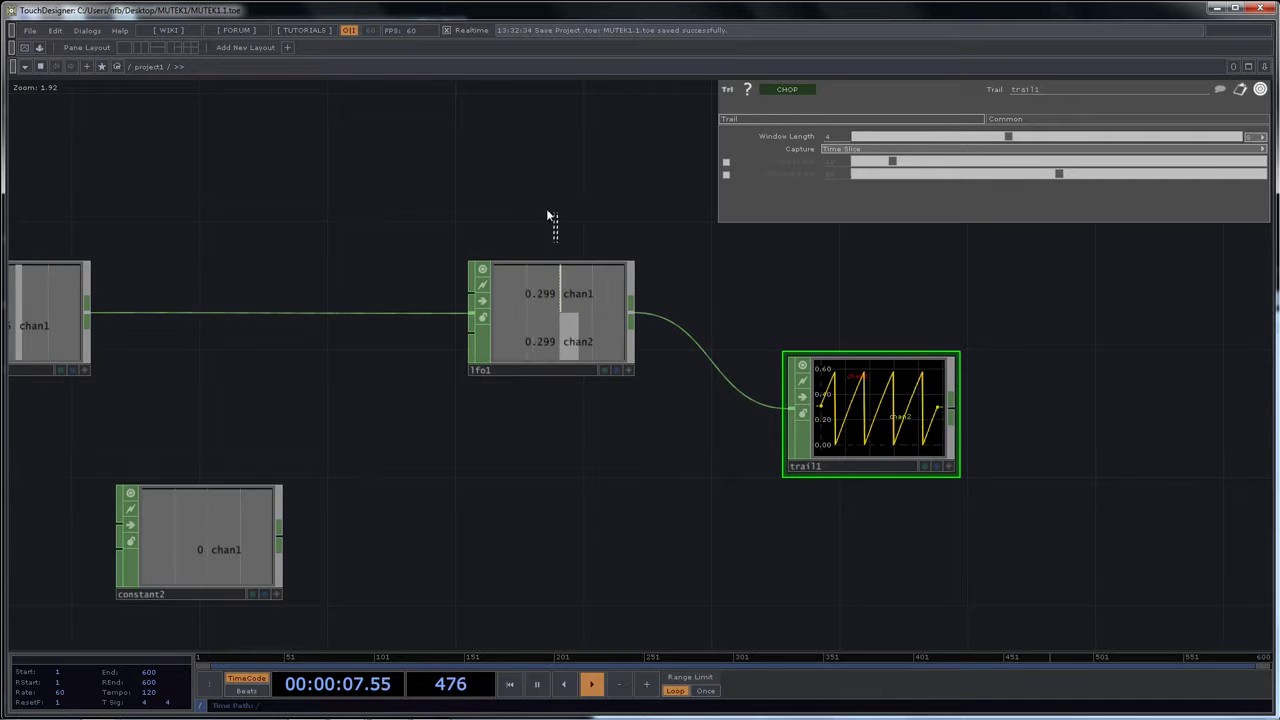
{"action": "middle_click", "coordinate": [555, 307]}
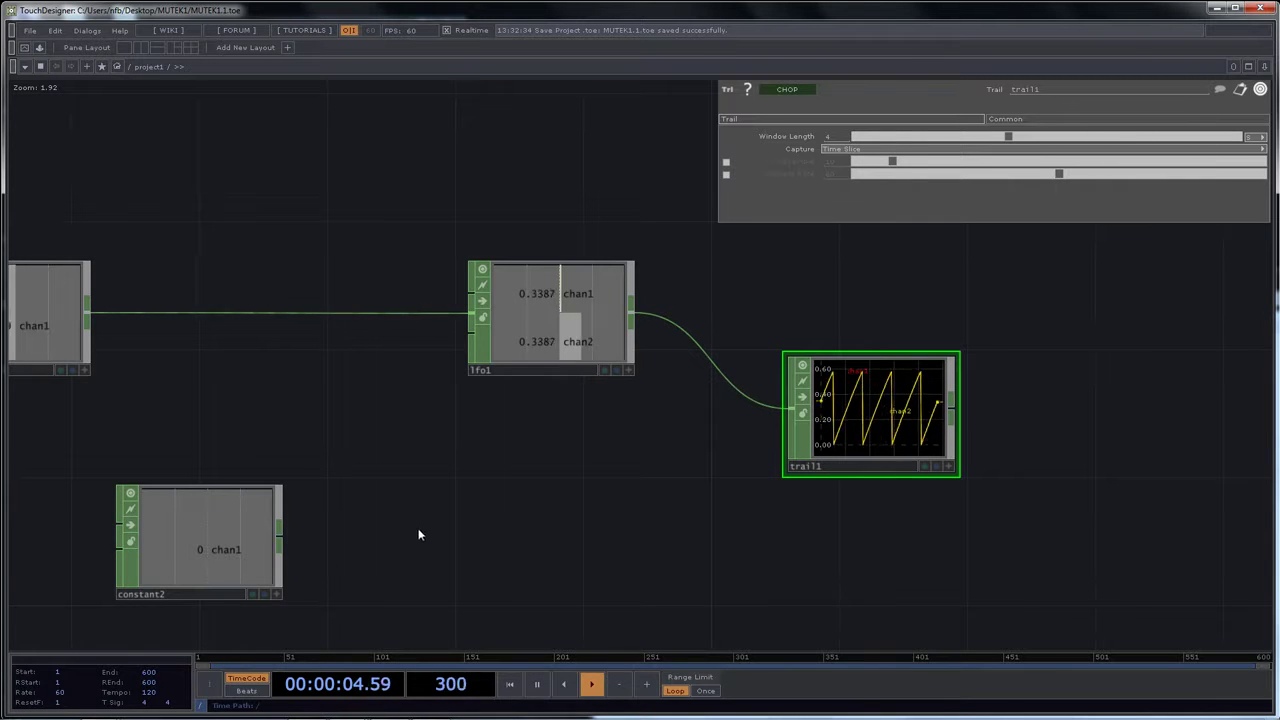
{"action": "middle_click", "coordinate": [534, 307]}
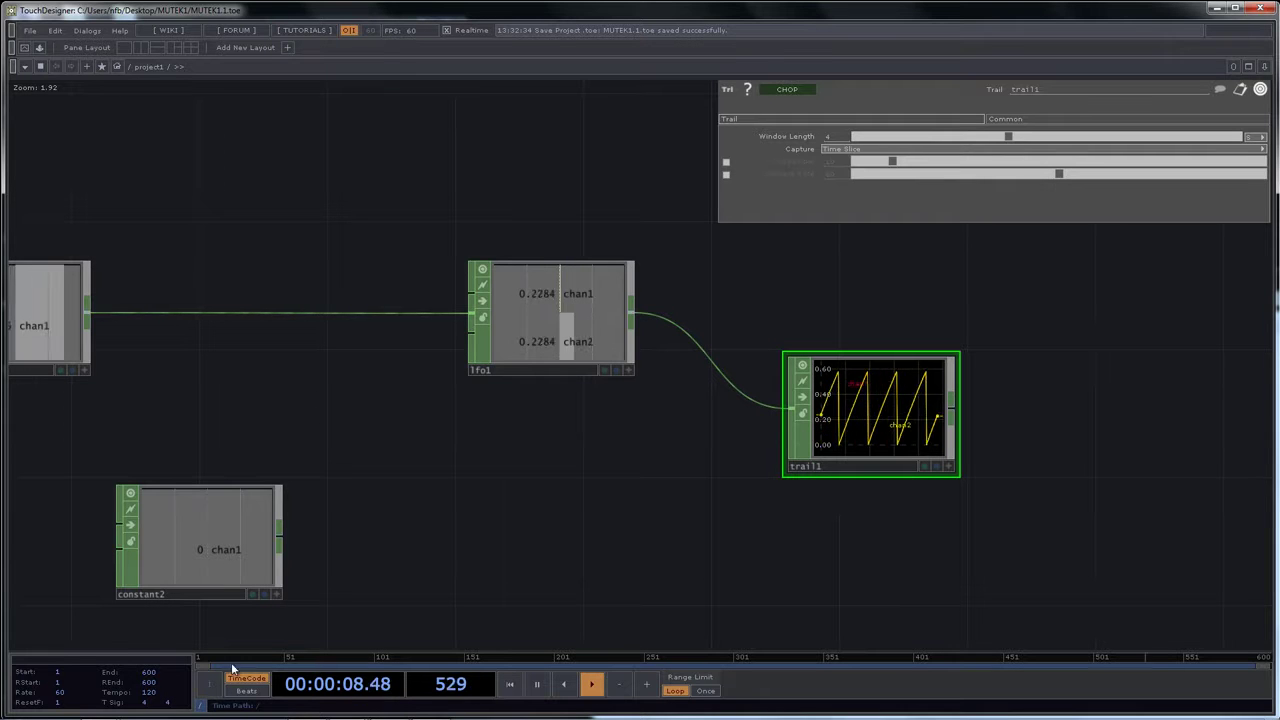
{"action": "middle_click", "coordinate": [552, 298]}
{"action": "left_click_drag", "start_coordinate": [855, 308], "coordinate": [742, 306]}
{"action": "middle_click", "coordinate": [768, 408]}
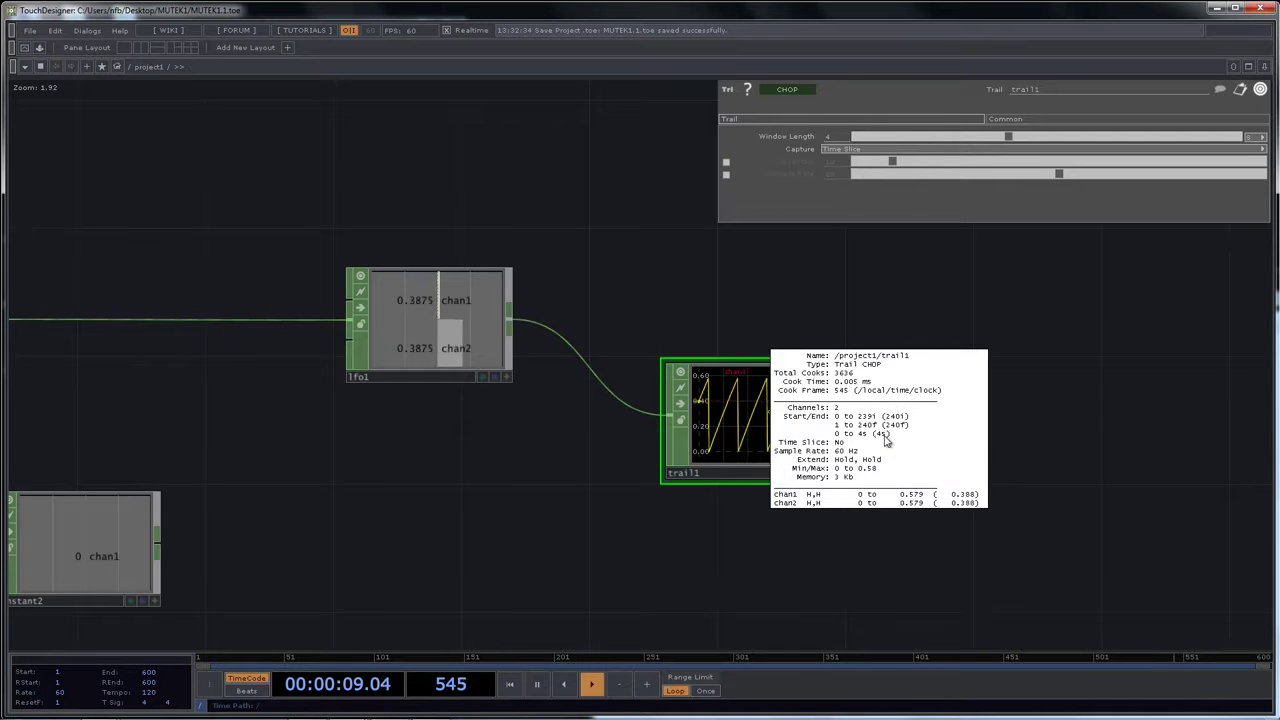
Set the Trail CHOP's Window Length to 6 and check its sample range in the operator info
{"action": "right_click", "coordinate": [759, 388]}
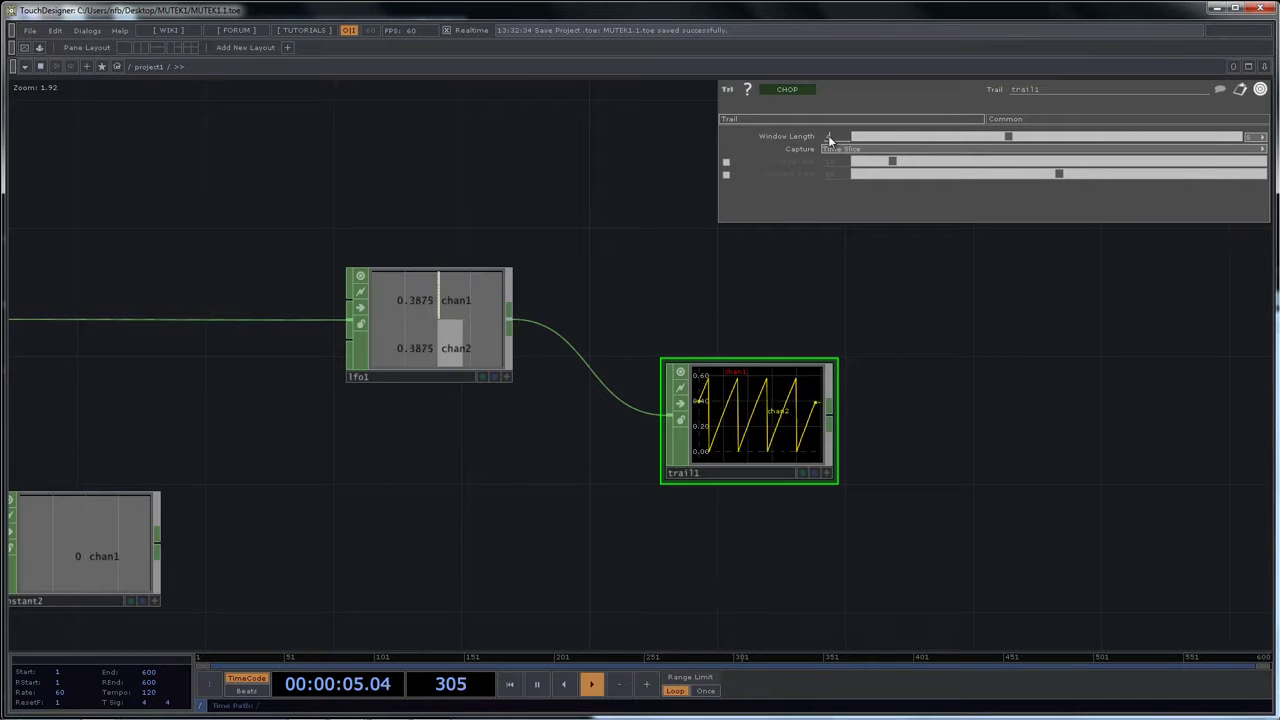
{"action": "key", "text": "Return"}
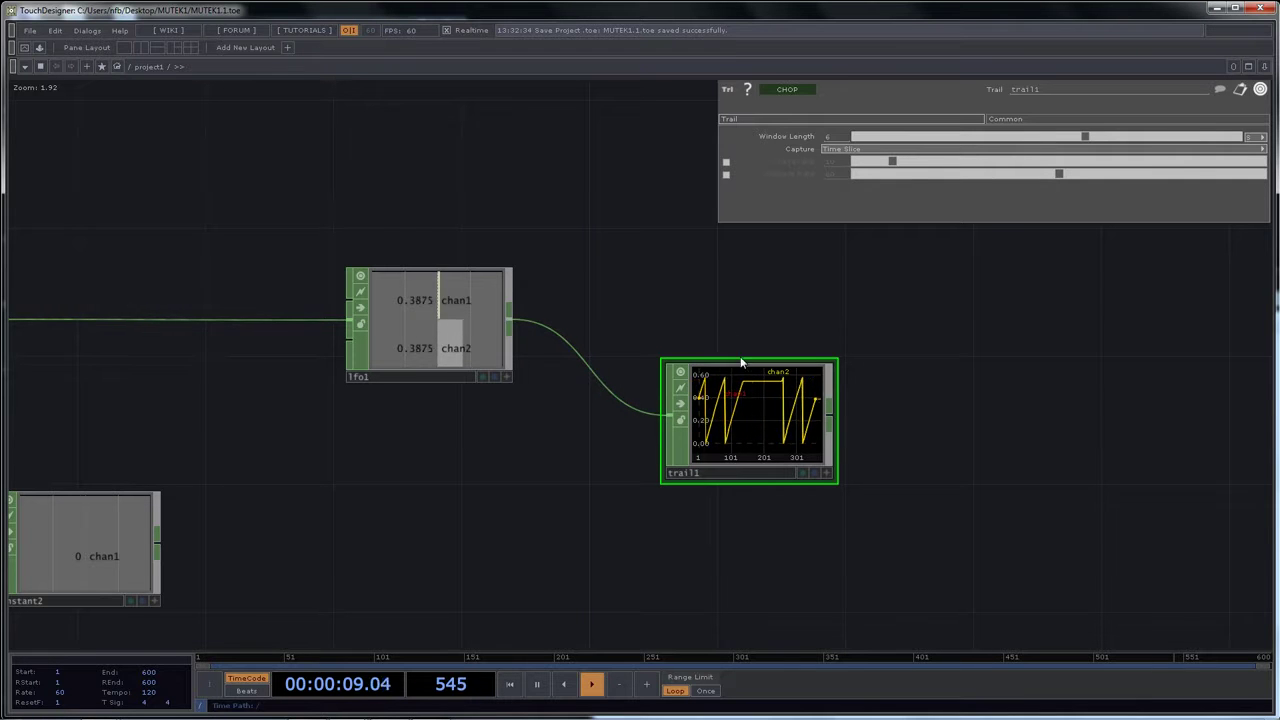
{"action": "middle_click", "coordinate": [759, 423]}
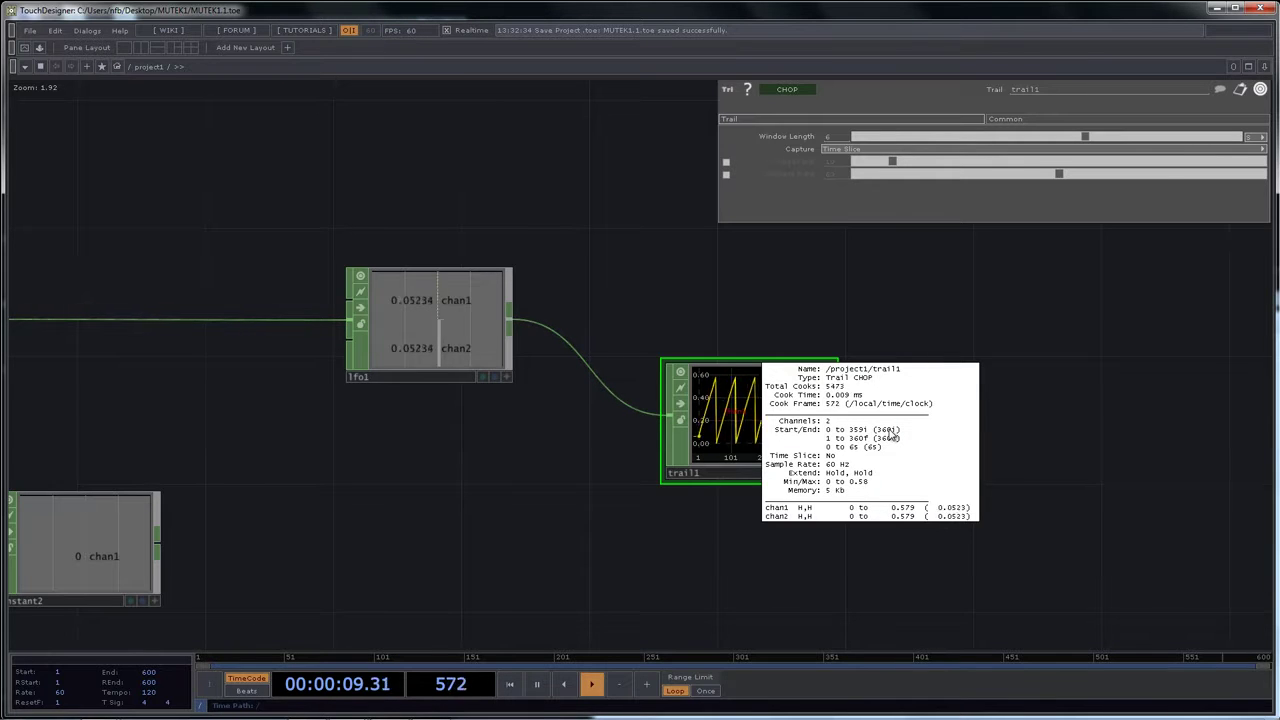
{"action": "left_click_drag", "start_coordinate": [503, 451], "coordinate": [634, 361]}
{"action": "scroll", "coordinate": [634, 361], "scroll_direction": "down", "scroll_amount": 3}
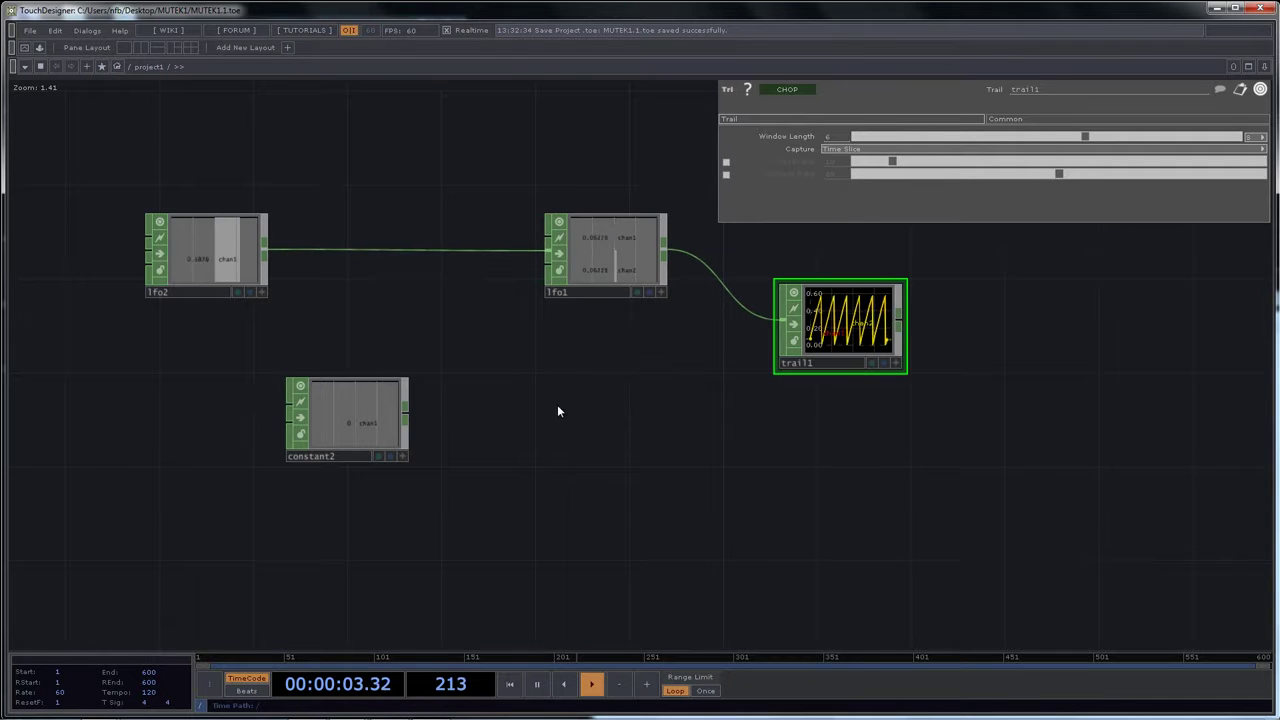
Add an Audio Stream CHOP to the network below lfo1 and check its operator info
{"action": "key", "text": "Tab"}
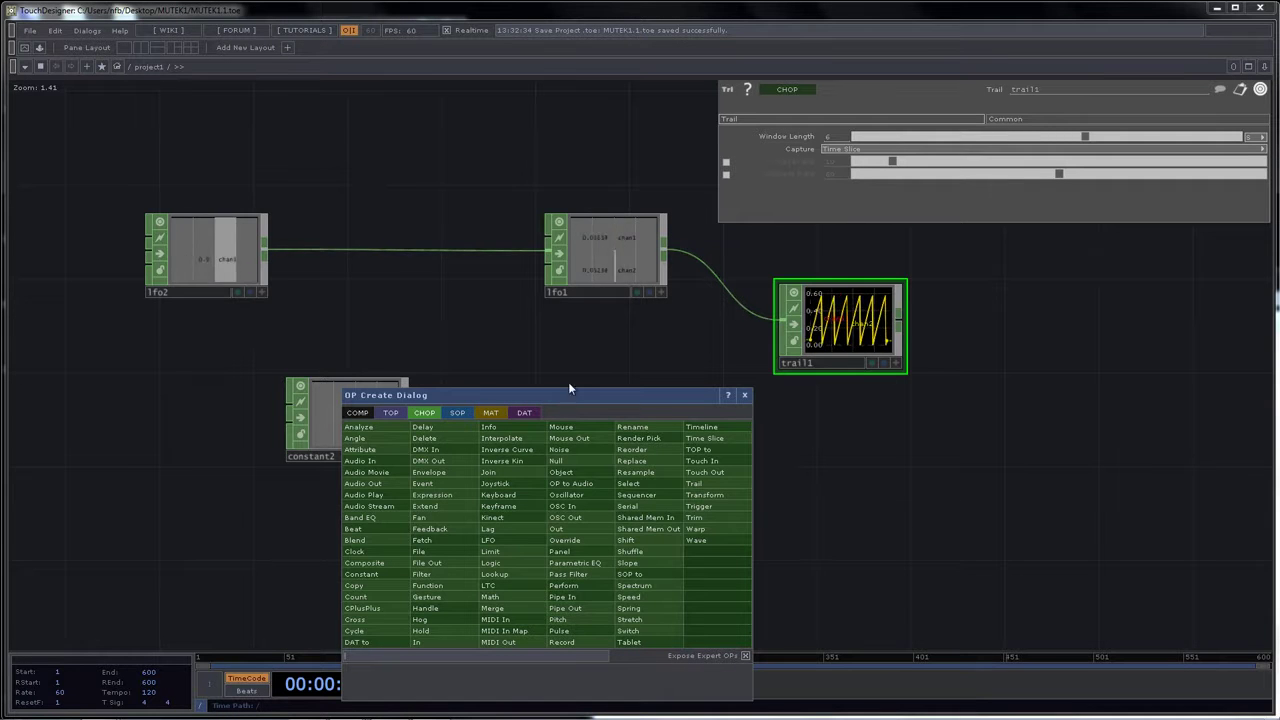
{"action": "left_click", "coordinate": [383, 506]}
{"action": "left_click", "coordinate": [600, 442]}
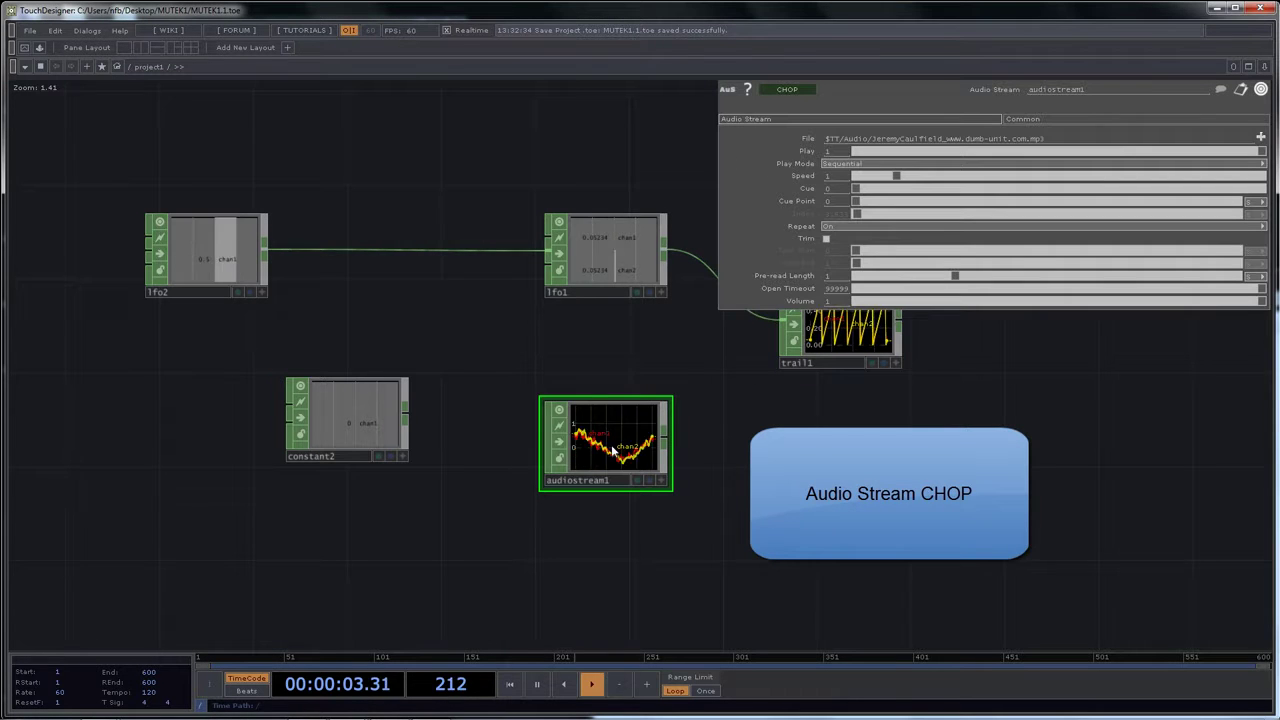
{"action": "scroll", "coordinate": [606, 430], "scroll_direction": "up", "scroll_amount": 3}
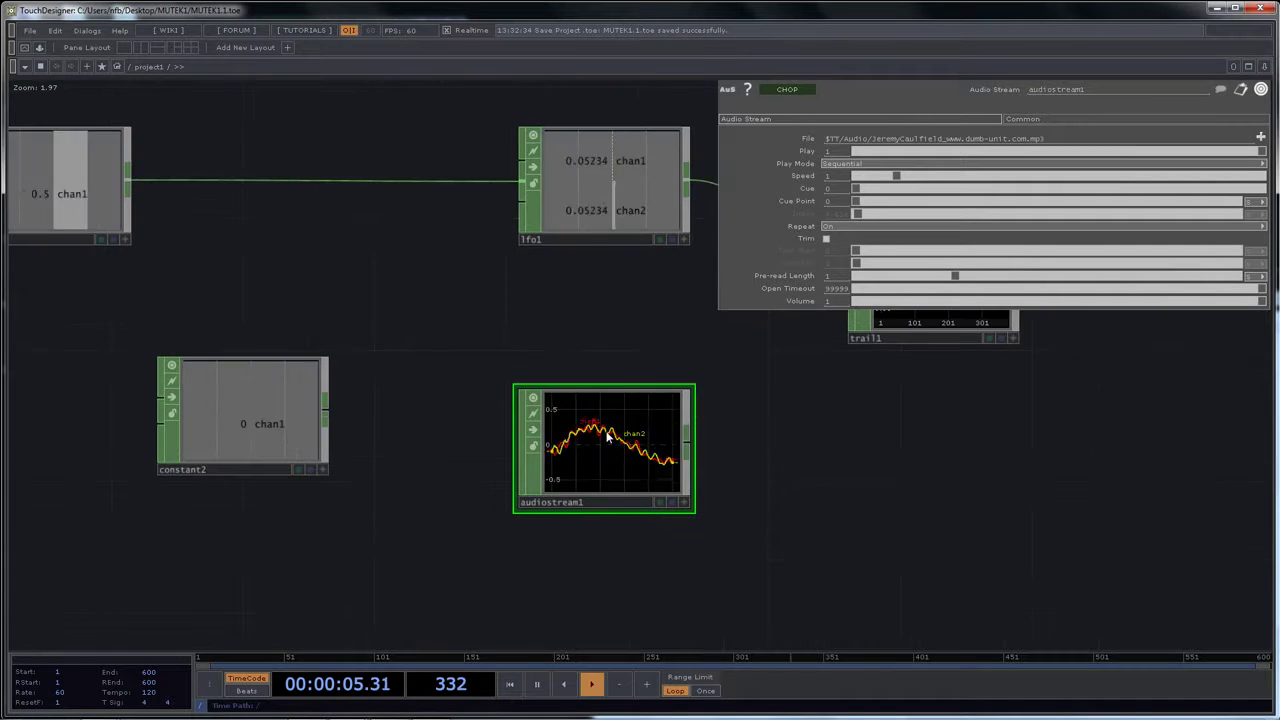
{"action": "left_click_drag", "start_coordinate": [577, 315], "coordinate": [559, 285]}
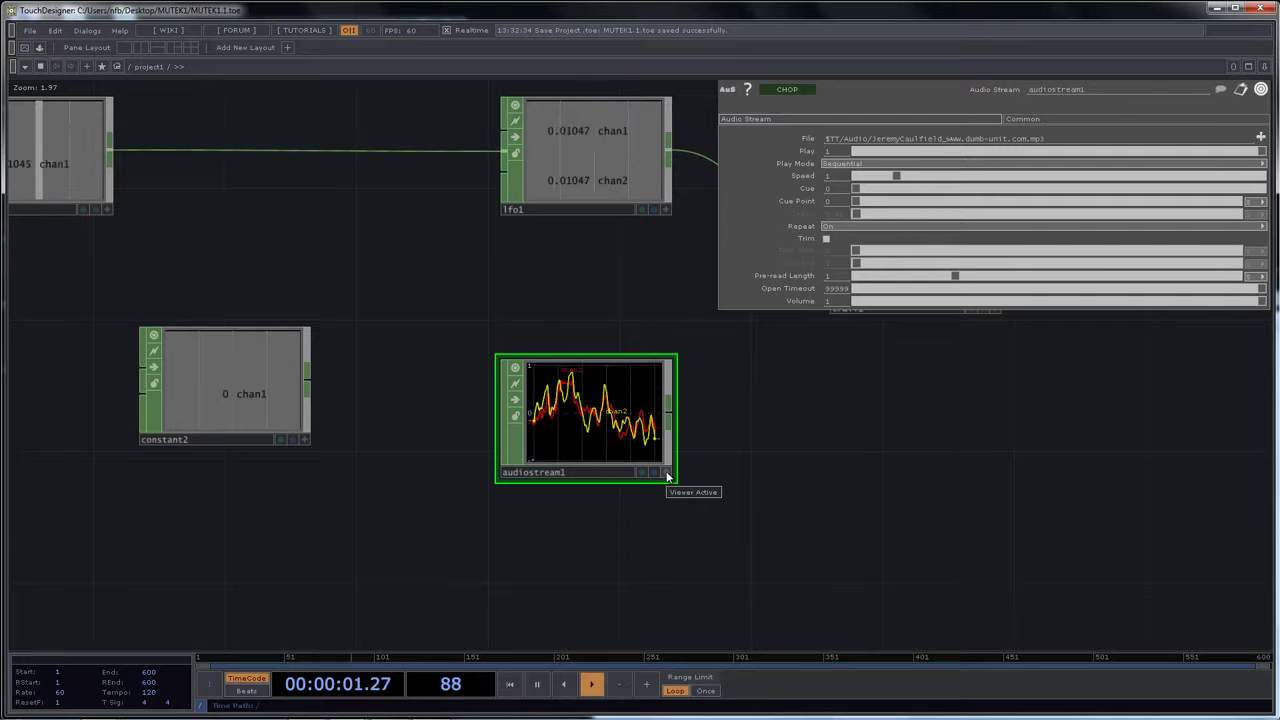
{"action": "middle_click", "coordinate": [590, 416]}
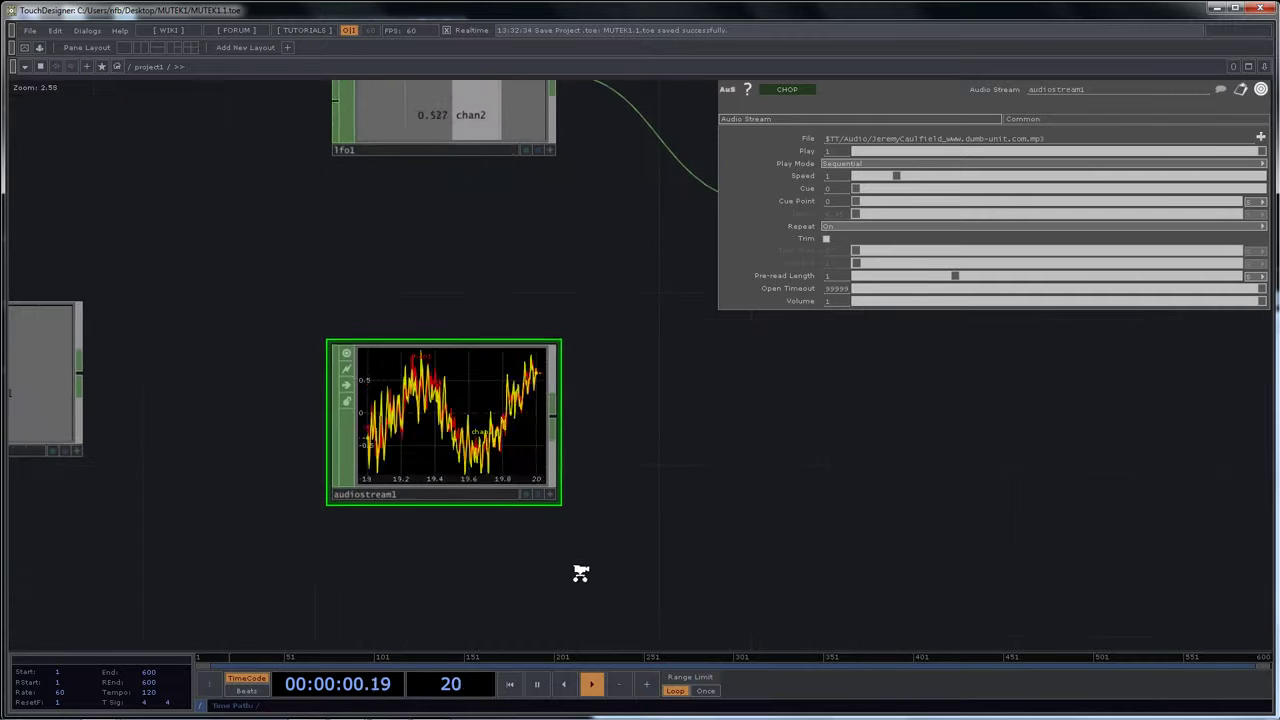
Connect a new Trail CHOP to the output of audiostream1, place it alongside, and check its operator info
{"action": "scroll", "coordinate": [589, 543], "scroll_direction": "down", "scroll_amount": 3}
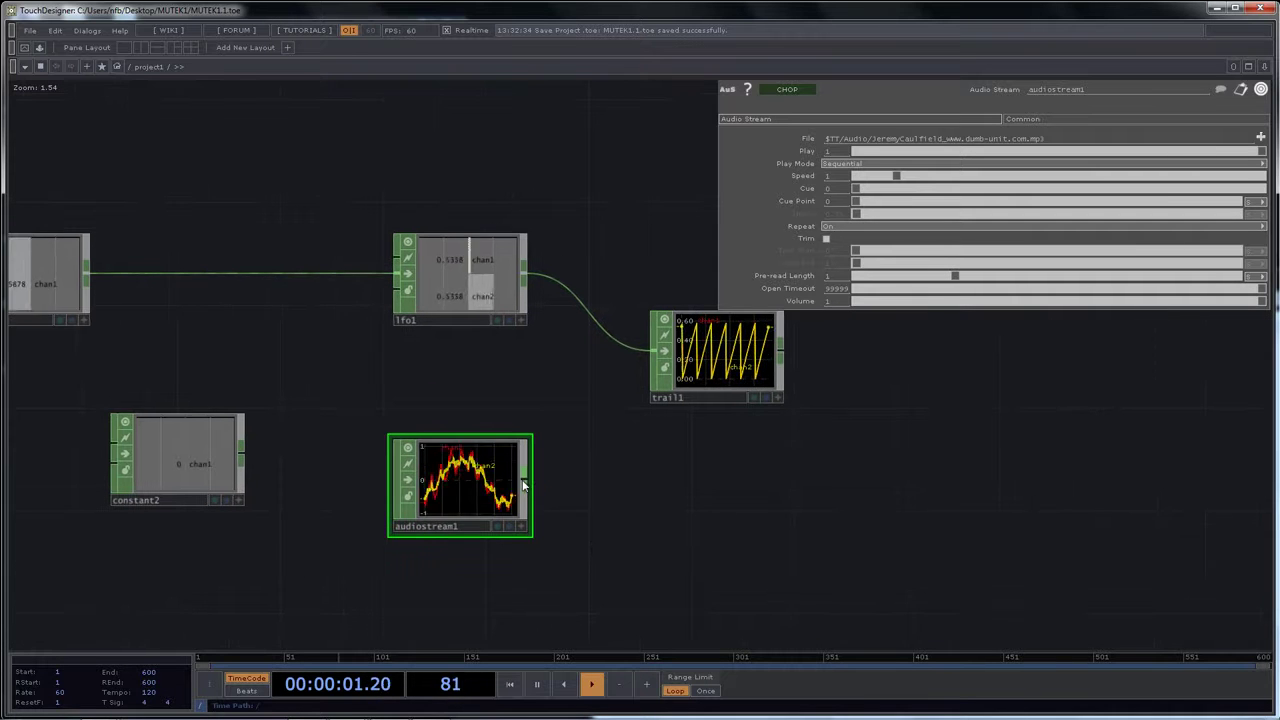
{"action": "left_click", "coordinate": [524, 485]}
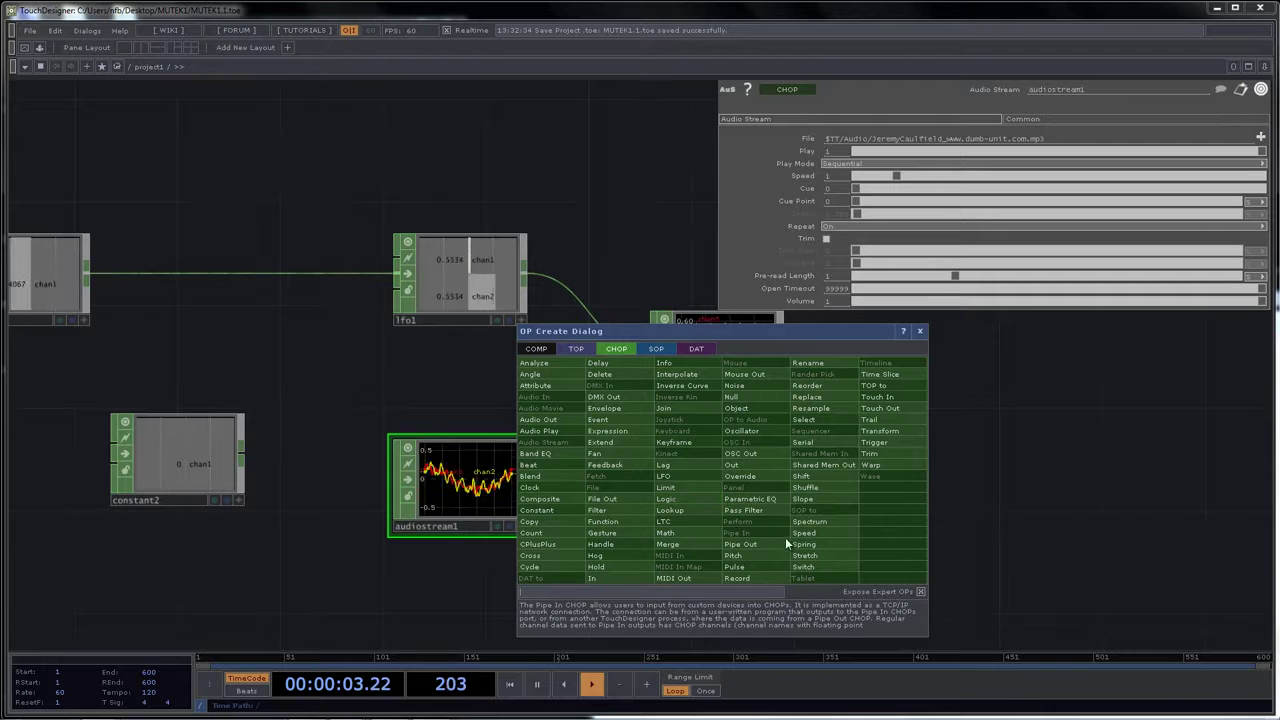
{"action": "left_click", "coordinate": [869, 419]}
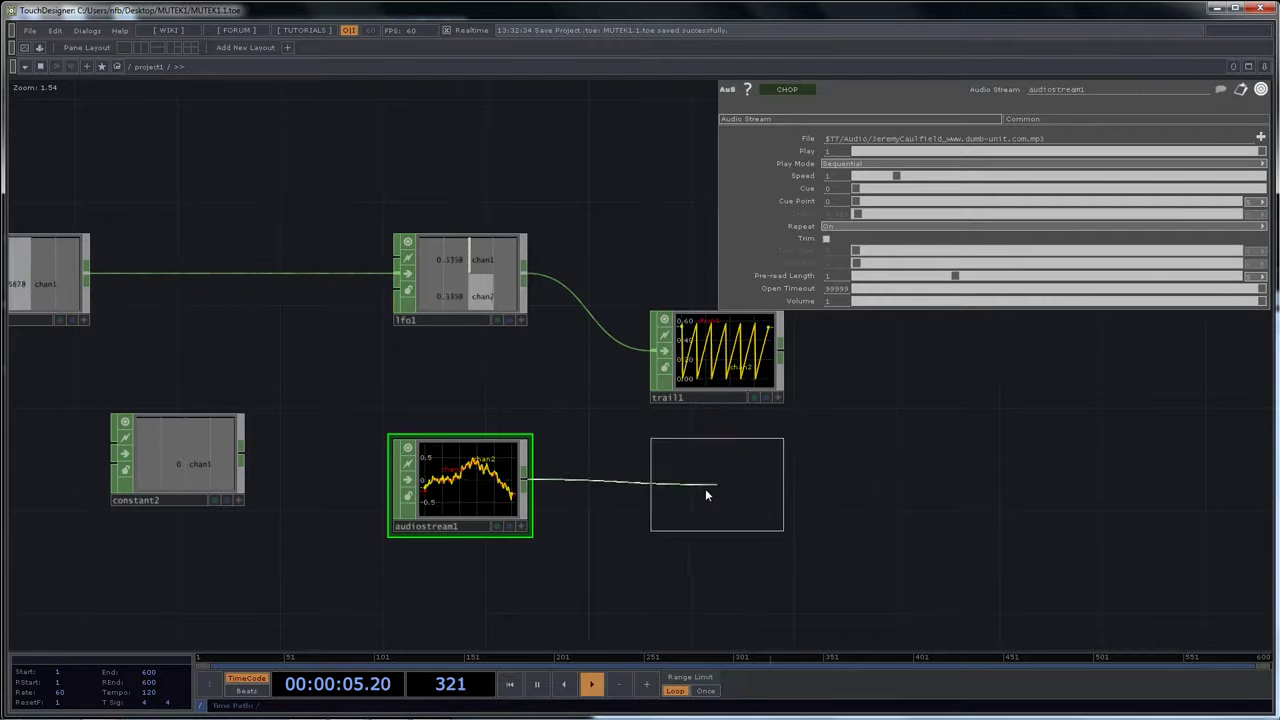
{"action": "left_click", "coordinate": [667, 524]}
{"action": "scroll", "coordinate": [580, 446], "scroll_direction": "up", "scroll_amount": 3}
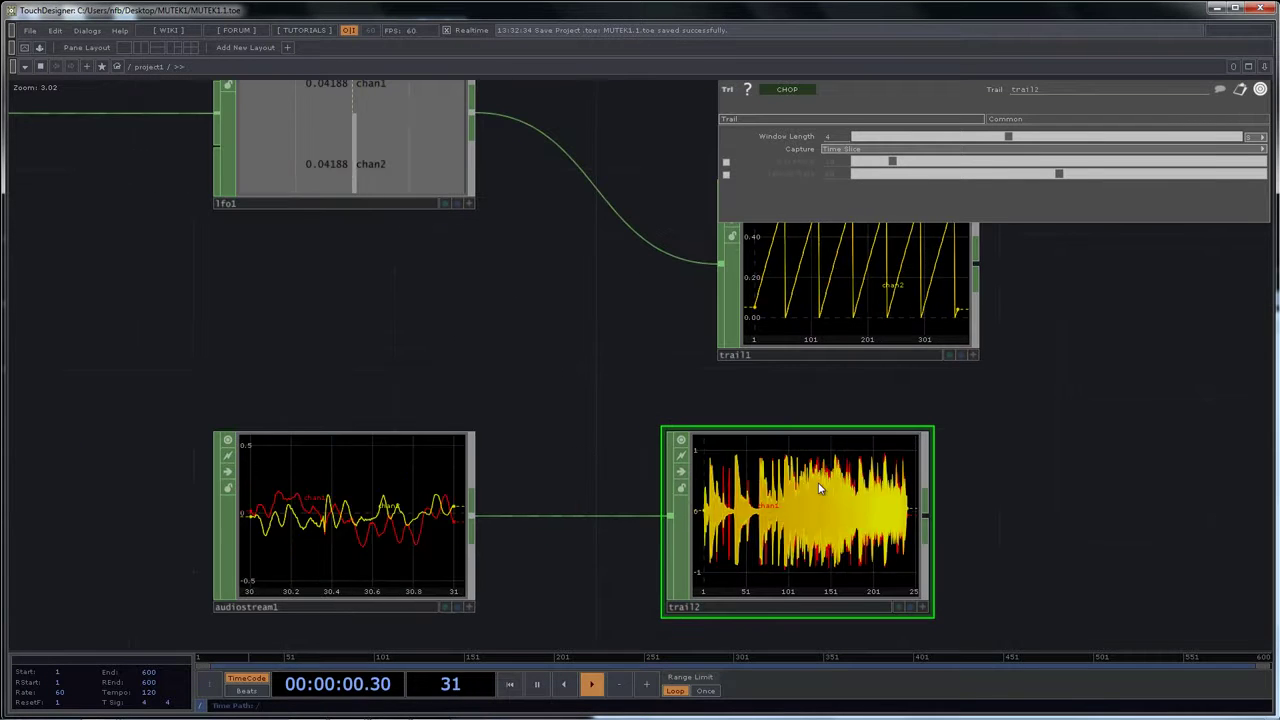
{"action": "middle_click", "coordinate": [818, 508]}
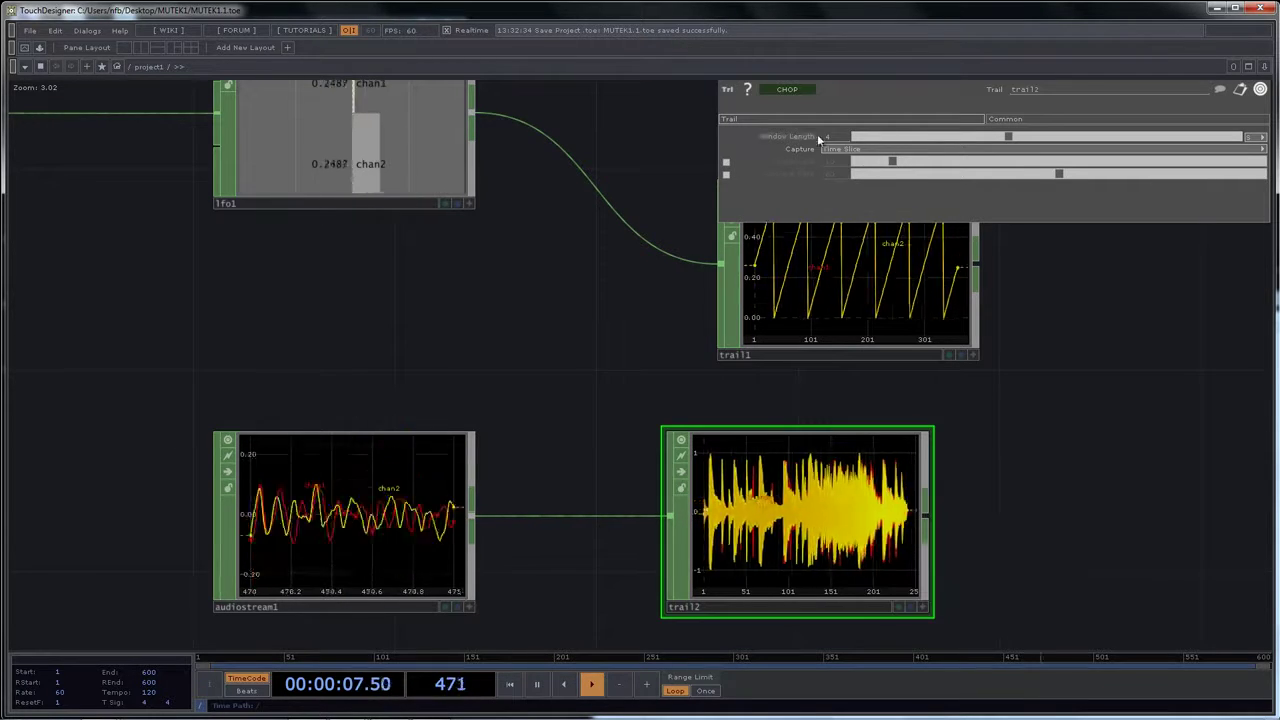
Make audiostream1's viewer active, set it to Graph Per Single Channel, and deactivate the viewer again
{"action": "left_click_drag", "start_coordinate": [605, 366], "coordinate": [542, 328]}
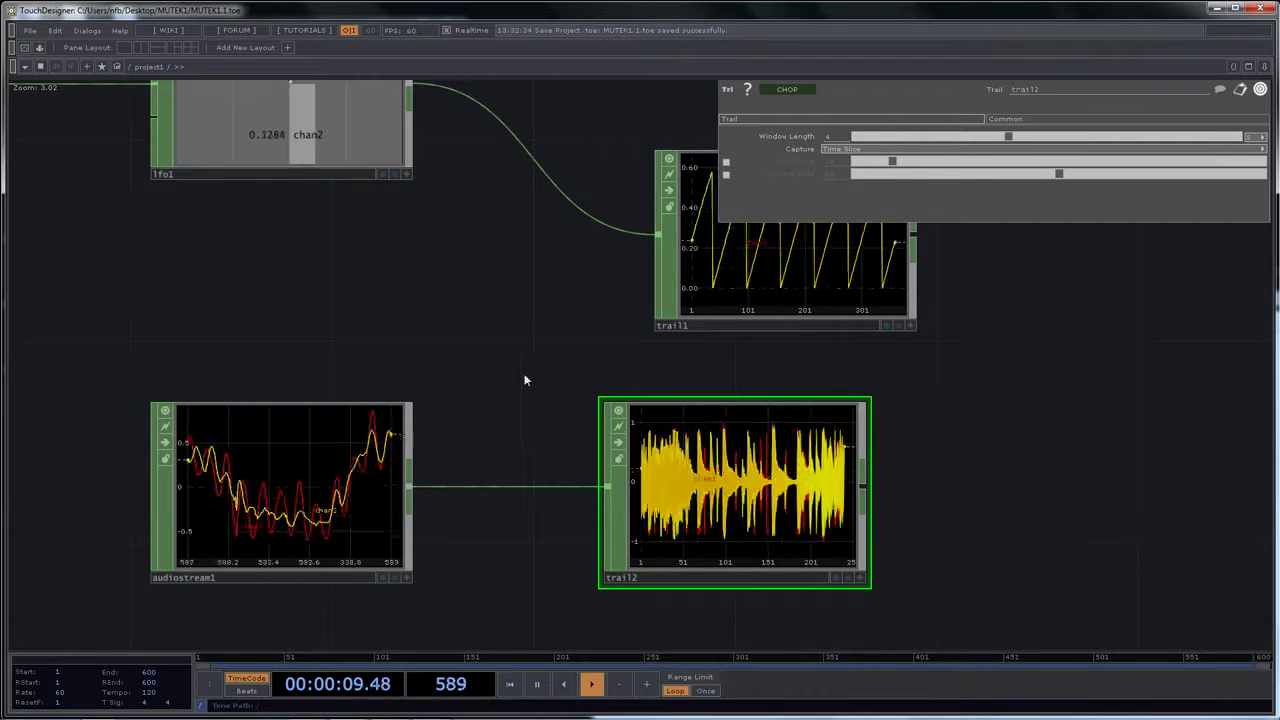
{"action": "scroll", "coordinate": [517, 362], "scroll_direction": "down", "scroll_amount": 3}
{"action": "left_click_drag", "start_coordinate": [517, 360], "coordinate": [593, 328]}
{"action": "mouse_move", "coordinate": [503, 324]}
{"action": "right_mouse_down"}
{"action": "mouse_move", "coordinate": [484, 436]}
{"action": "mouse_move", "coordinate": [486, 328]}
{"action": "right_mouse_up"}
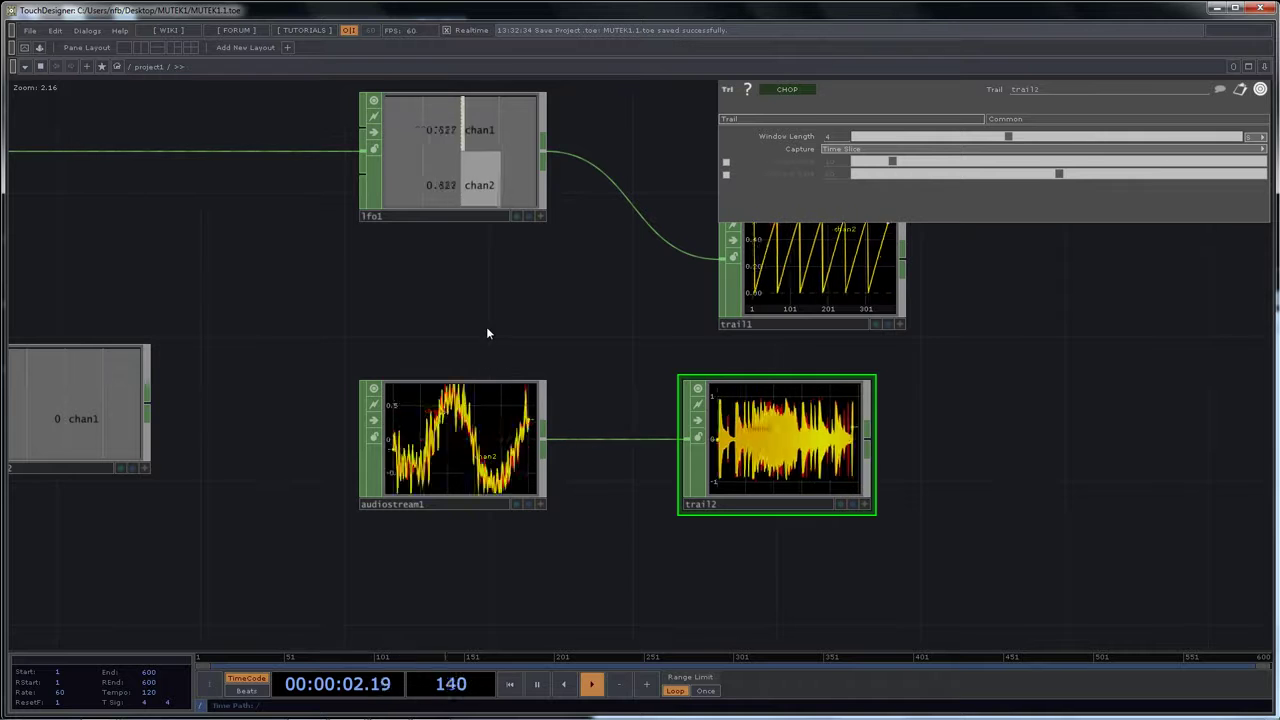
{"action": "left_click", "coordinate": [454, 435]}
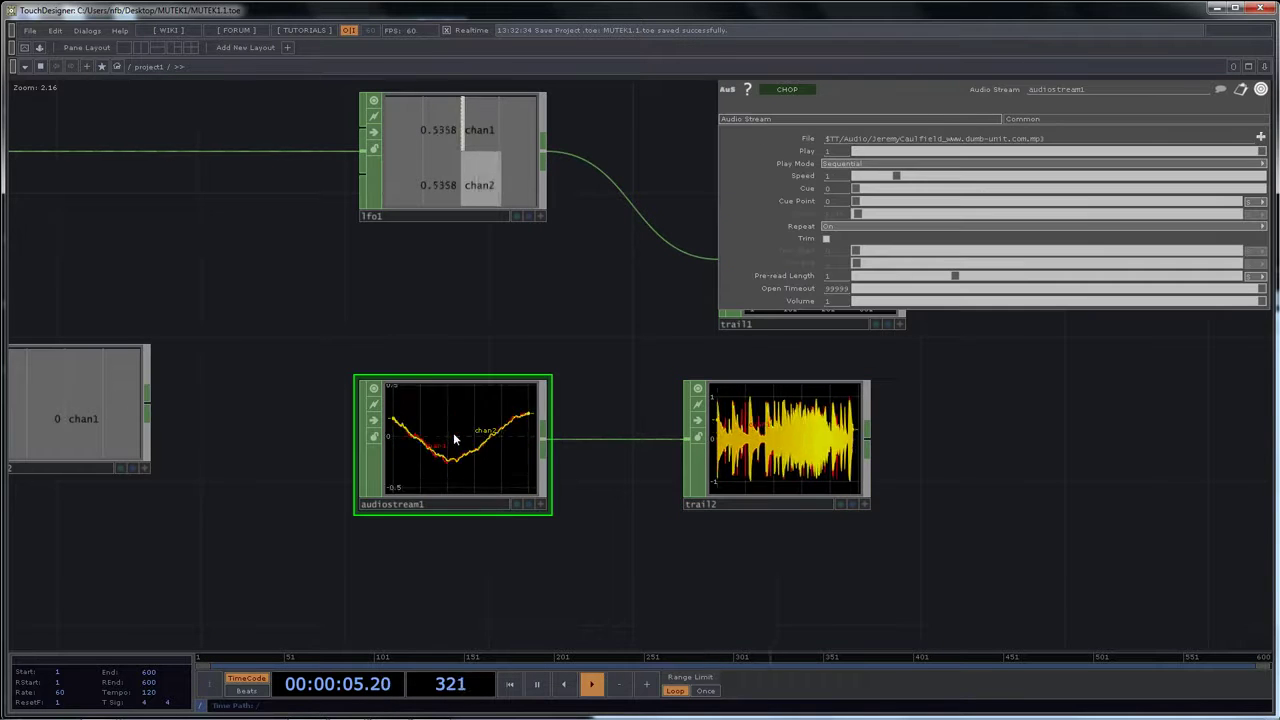
{"action": "left_click", "coordinate": [540, 508]}
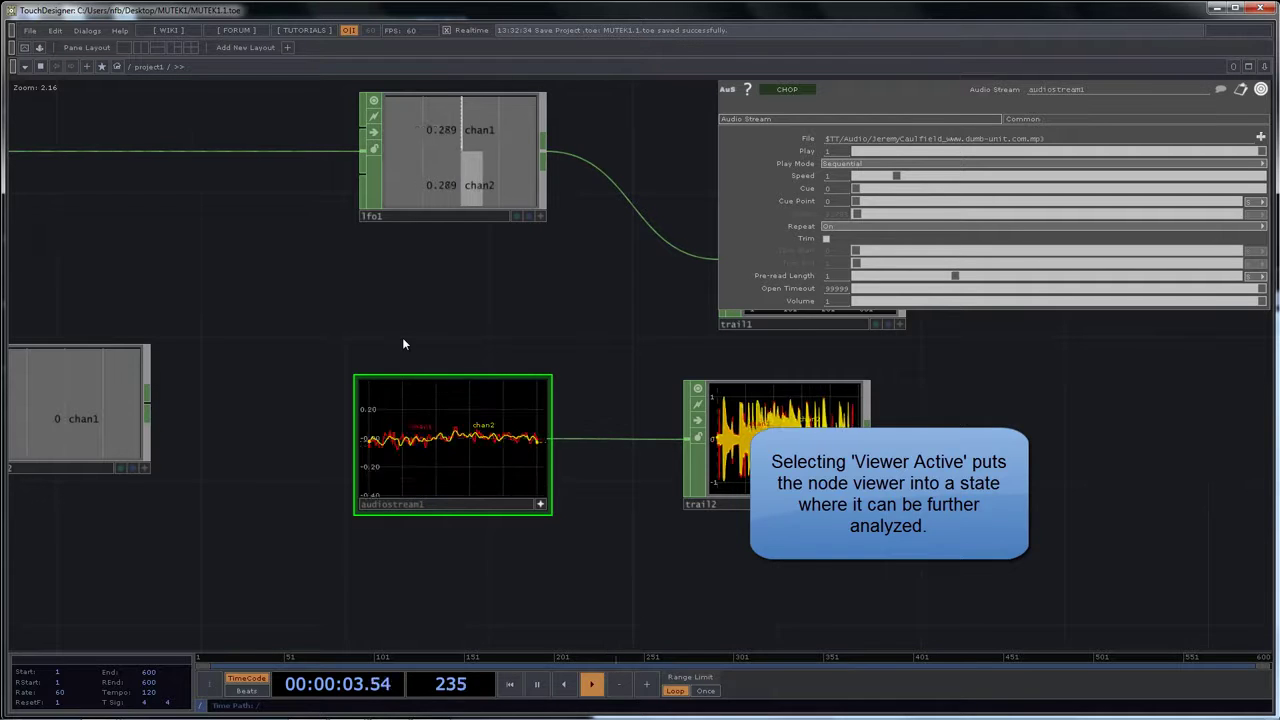
{"action": "right_click", "coordinate": [459, 422]}
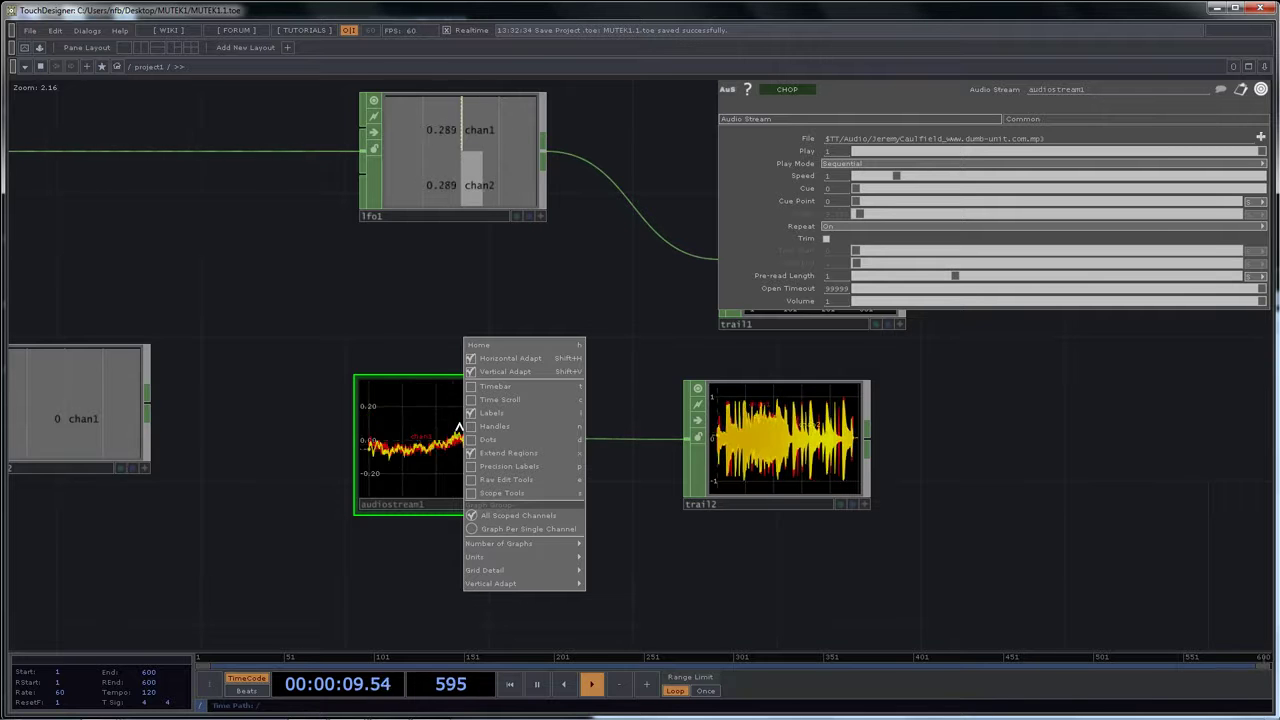
{"action": "left_click", "coordinate": [544, 529]}
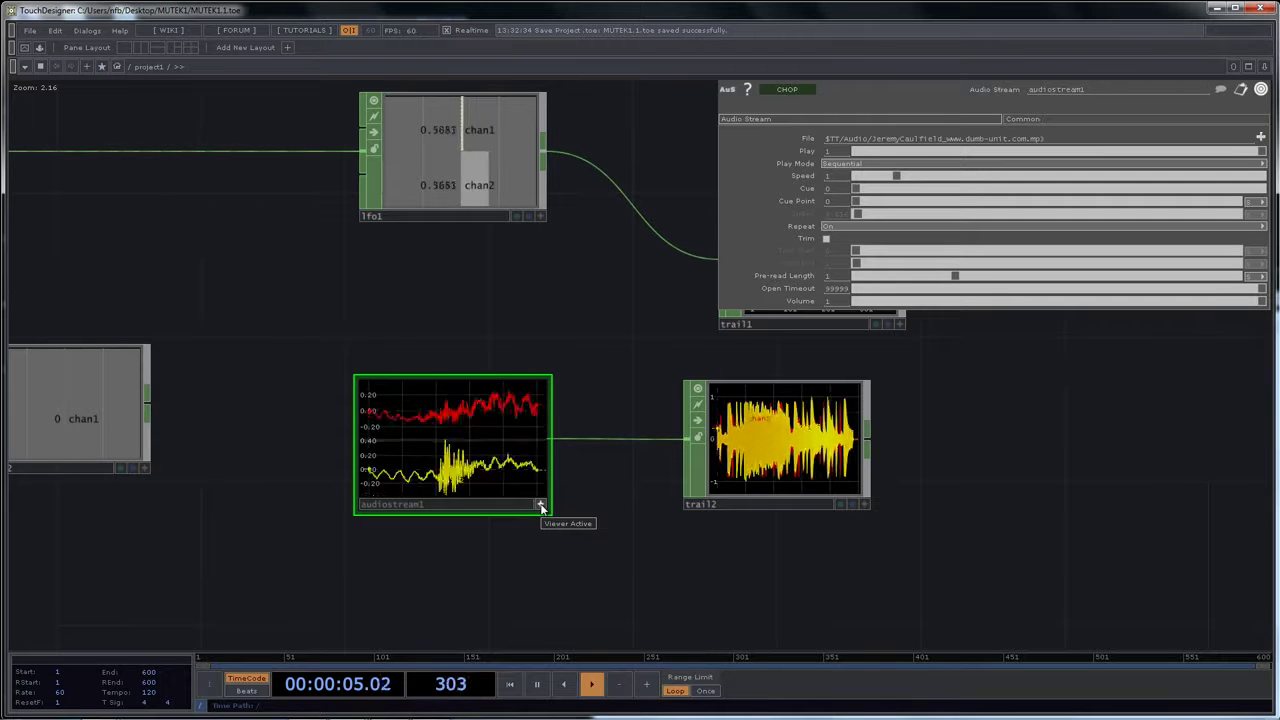
{"action": "left_click", "coordinate": [541, 507]}
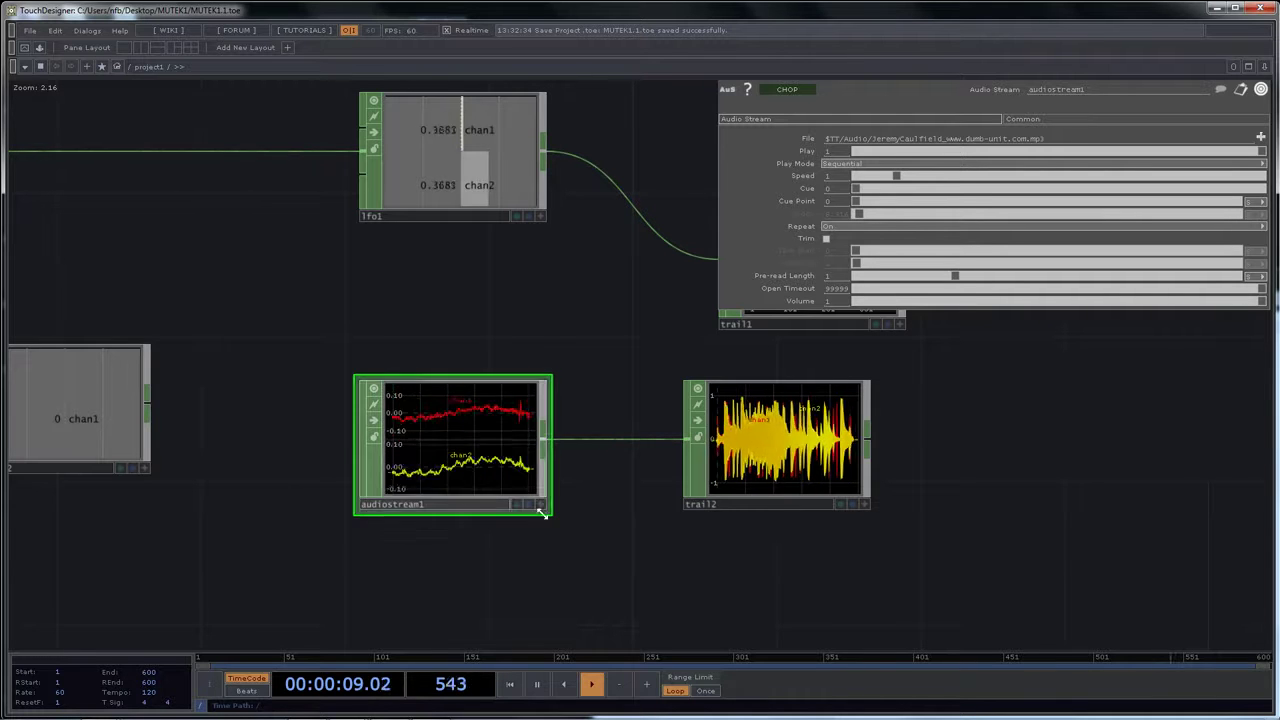
Reactivate audiostream1's viewer and pan and zoom within its channel graphs
{"action": "mouse_move", "coordinate": [475, 428]}
{"action": "left_mouse_down"}
{"action": "mouse_move", "coordinate": [421, 443]}
{"action": "mouse_move", "coordinate": [460, 464]}
{"action": "mouse_move", "coordinate": [498, 405]}
{"action": "mouse_move", "coordinate": [472, 428]}
{"action": "left_mouse_up"}
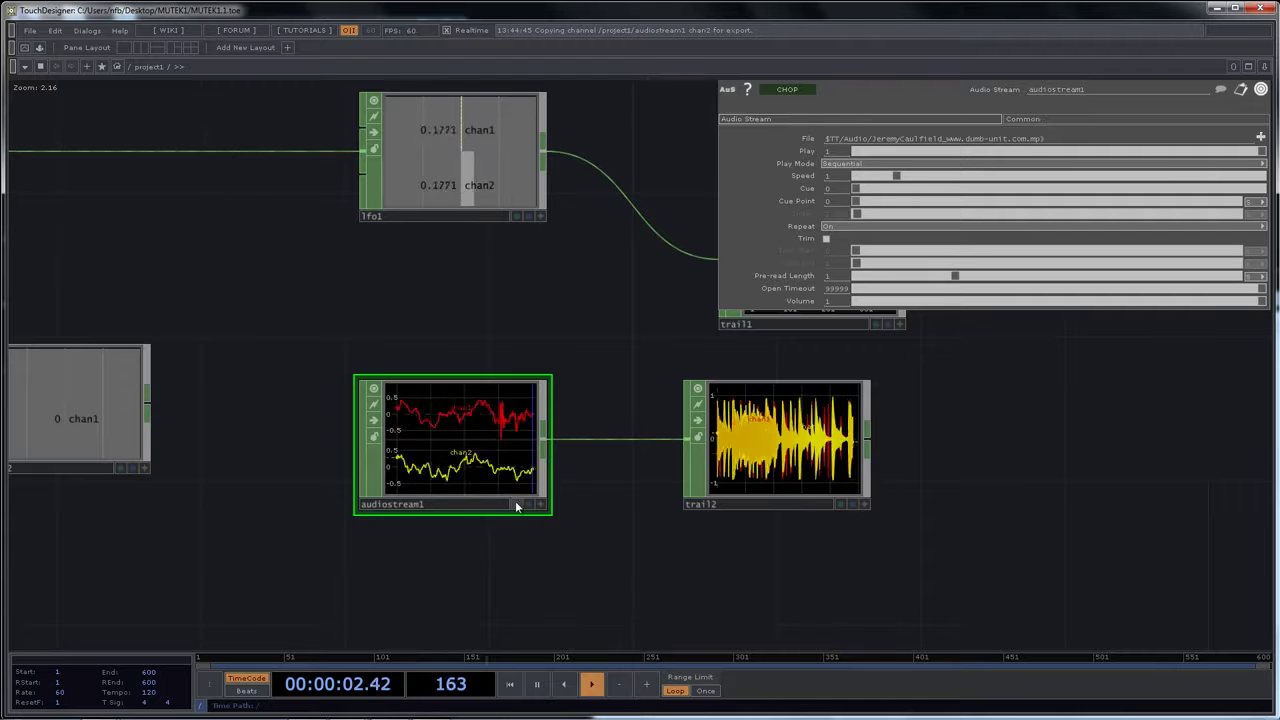
{"action": "left_click", "coordinate": [540, 506]}
{"action": "left_click_drag", "start_coordinate": [482, 433], "coordinate": [440, 428]}
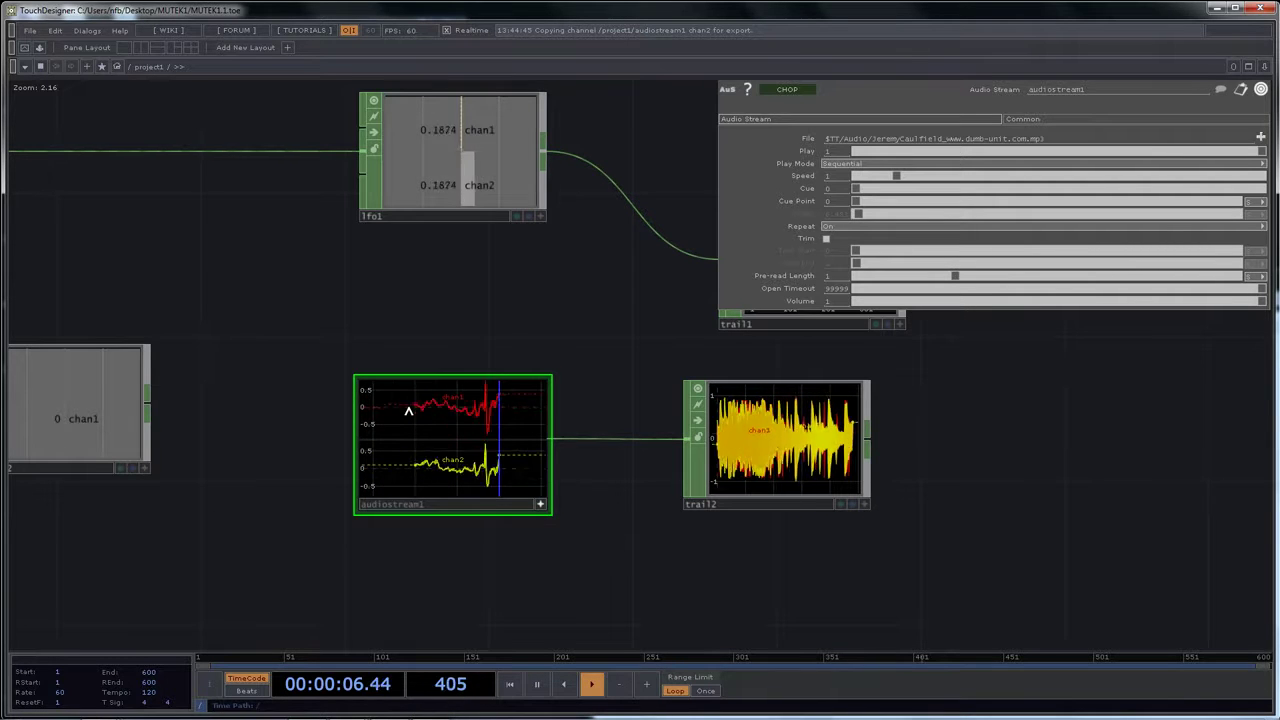
{"action": "middle_click_drag", "start_coordinate": [500, 401], "coordinate": [486, 431]}
Make trail1's viewer active, turn on Dots in its graph, and zoom in on the individual samples
{"action": "left_click_drag", "start_coordinate": [574, 363], "coordinate": [361, 427]}
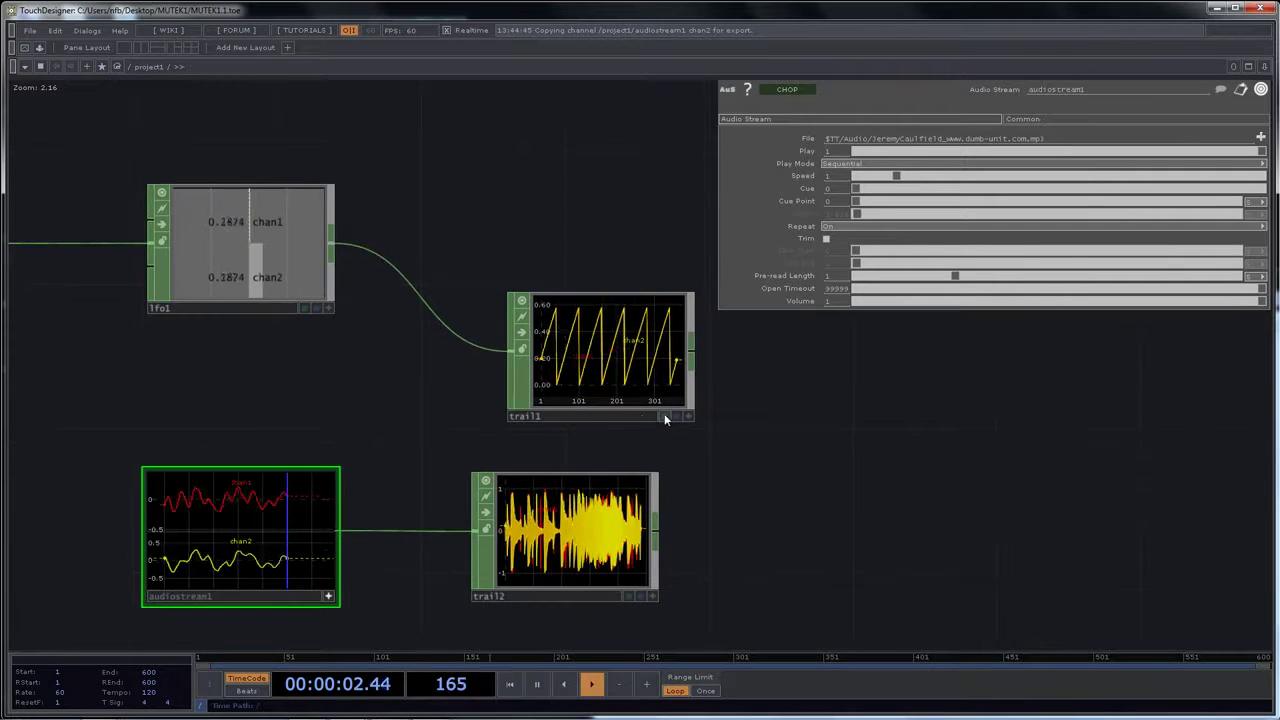
{"action": "scroll", "coordinate": [594, 366], "scroll_direction": "up", "scroll_amount": 4}
{"action": "left_click_drag", "start_coordinate": [768, 503], "coordinate": [610, 508]}
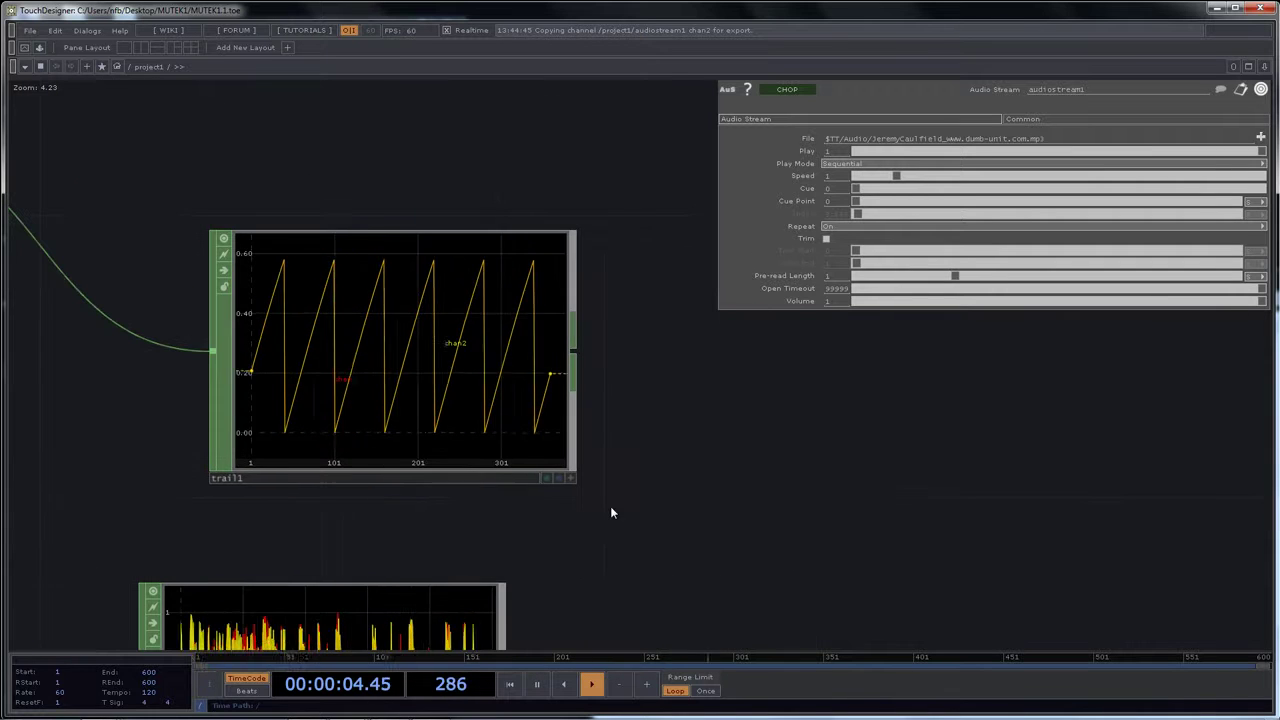
{"action": "left_click", "coordinate": [568, 477]}
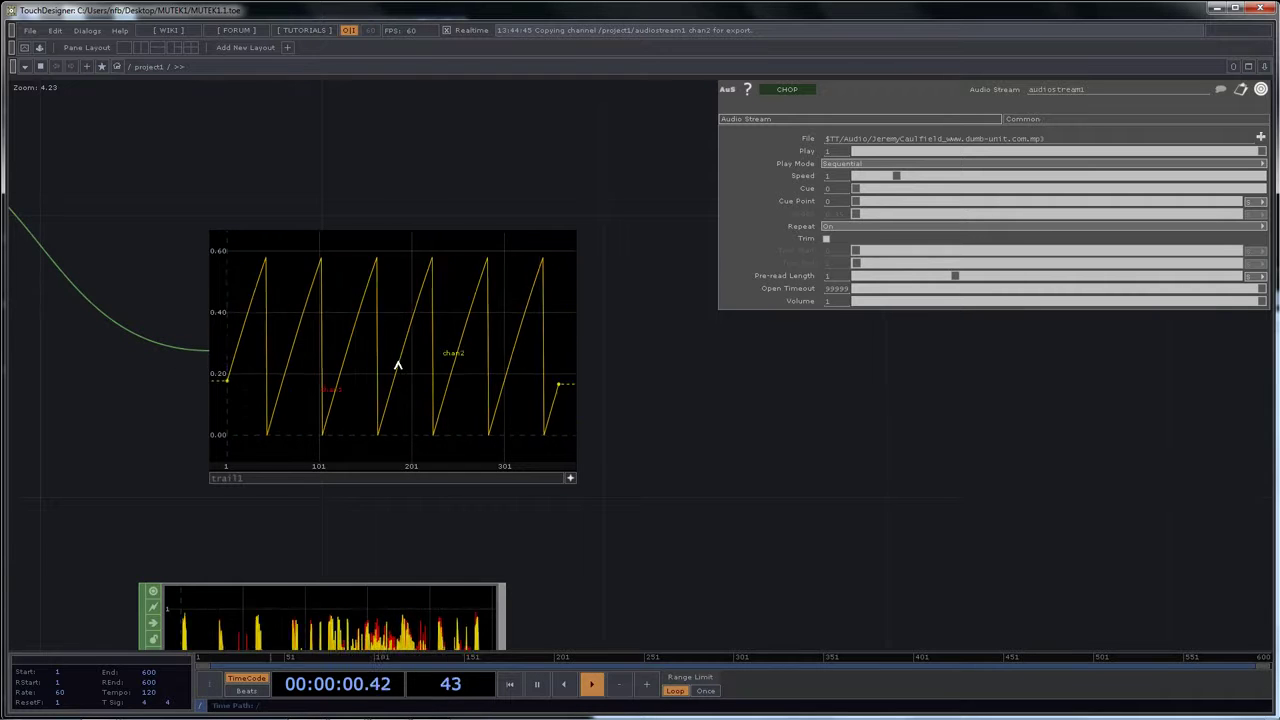
{"action": "scroll", "coordinate": [430, 352], "scroll_direction": "up", "scroll_amount": 6}
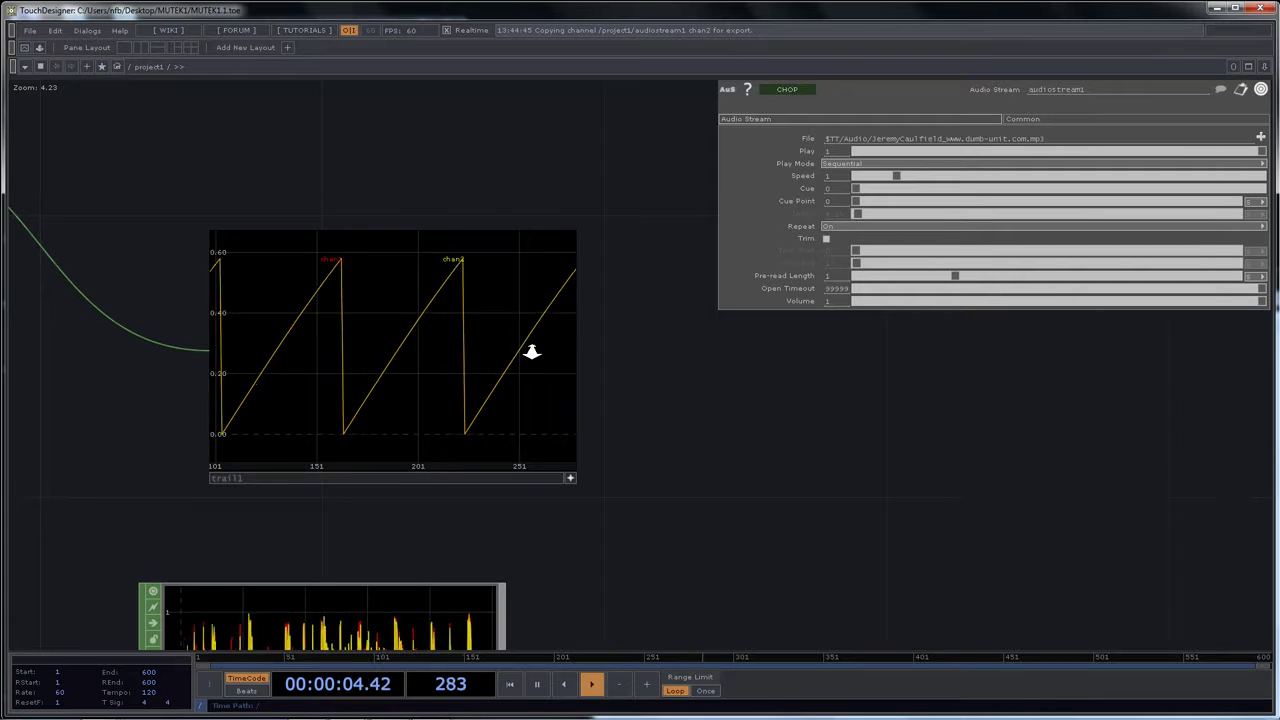
{"action": "right_click", "coordinate": [379, 334]}
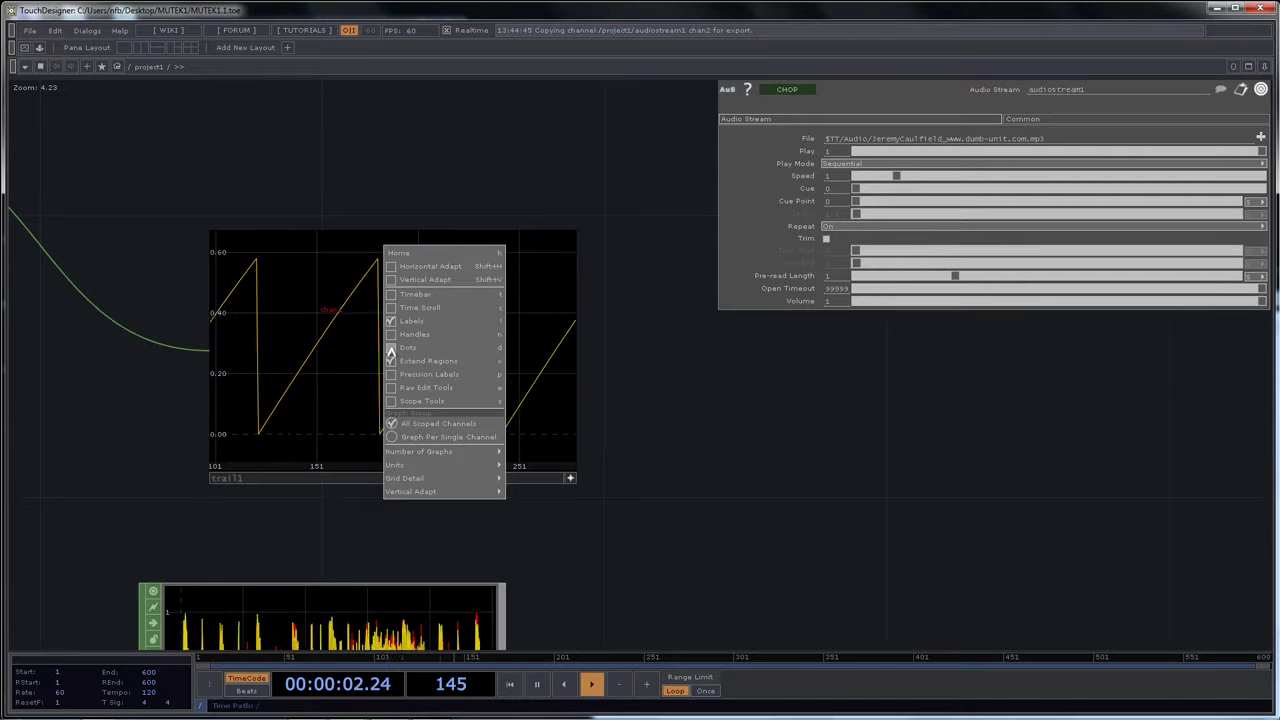
{"action": "left_click", "coordinate": [391, 348]}
{"action": "middle_click_drag", "start_coordinate": [363, 358], "coordinate": [555, 370]}
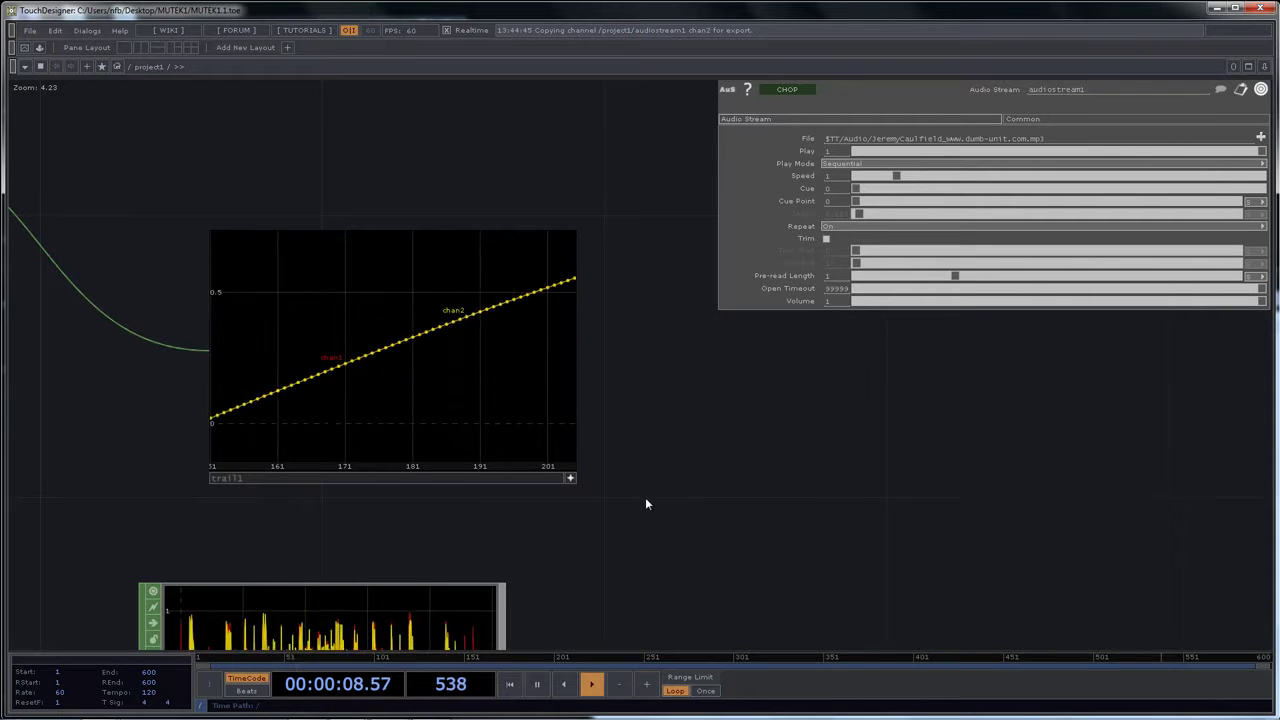
Examine the sample dots in trail1's graph alongside its source lfo1, and select lfo1 to view its waveform parameters
{"action": "scroll", "coordinate": [630, 504], "scroll_direction": "down", "scroll_amount": 4}
{"action": "middle_click_drag", "start_coordinate": [325, 218], "coordinate": [408, 340]}
{"action": "scroll", "coordinate": [456, 361], "scroll_direction": "up", "scroll_amount": 4}
{"action": "left_click_drag", "start_coordinate": [370, 437], "coordinate": [116, 436]}
{"action": "scroll", "coordinate": [587, 410], "scroll_direction": "down", "scroll_amount": 3}
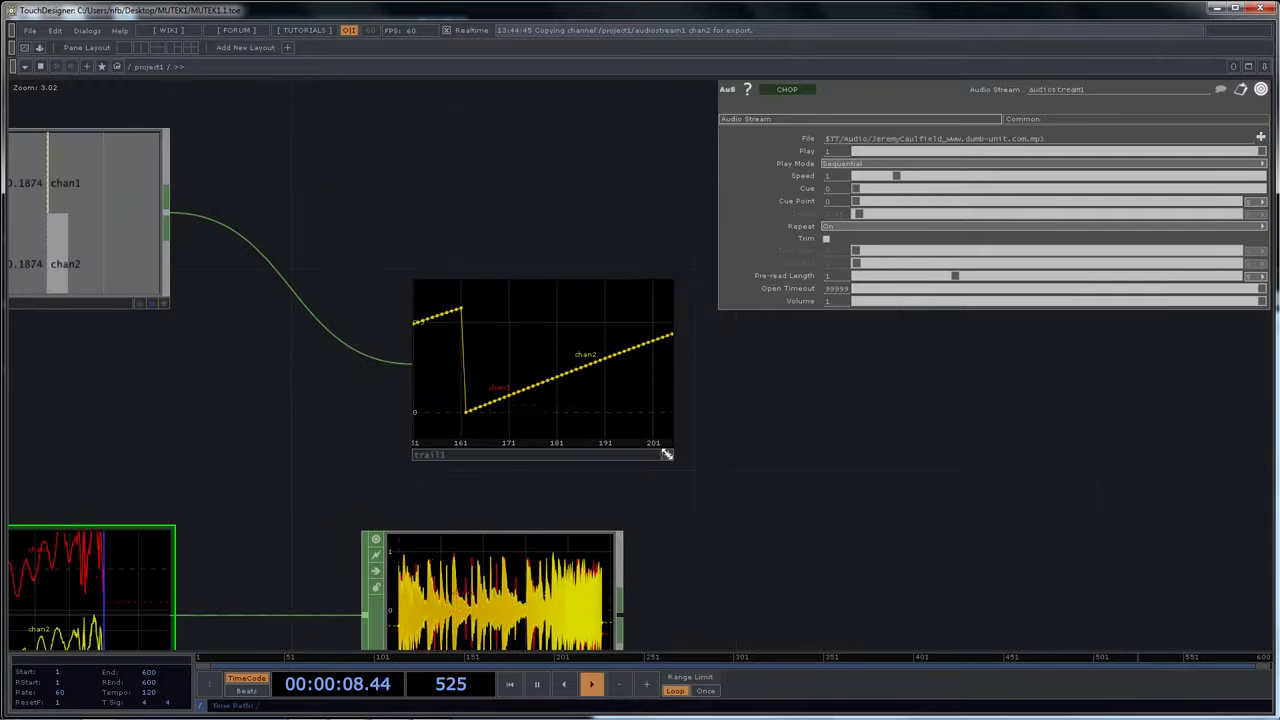
{"action": "left_click_drag", "start_coordinate": [537, 251], "coordinate": [645, 327]}
{"action": "scroll", "coordinate": [562, 285], "scroll_direction": "down", "scroll_amount": 1}
{"action": "scroll", "coordinate": [562, 285], "scroll_direction": "down", "scroll_amount": 2}
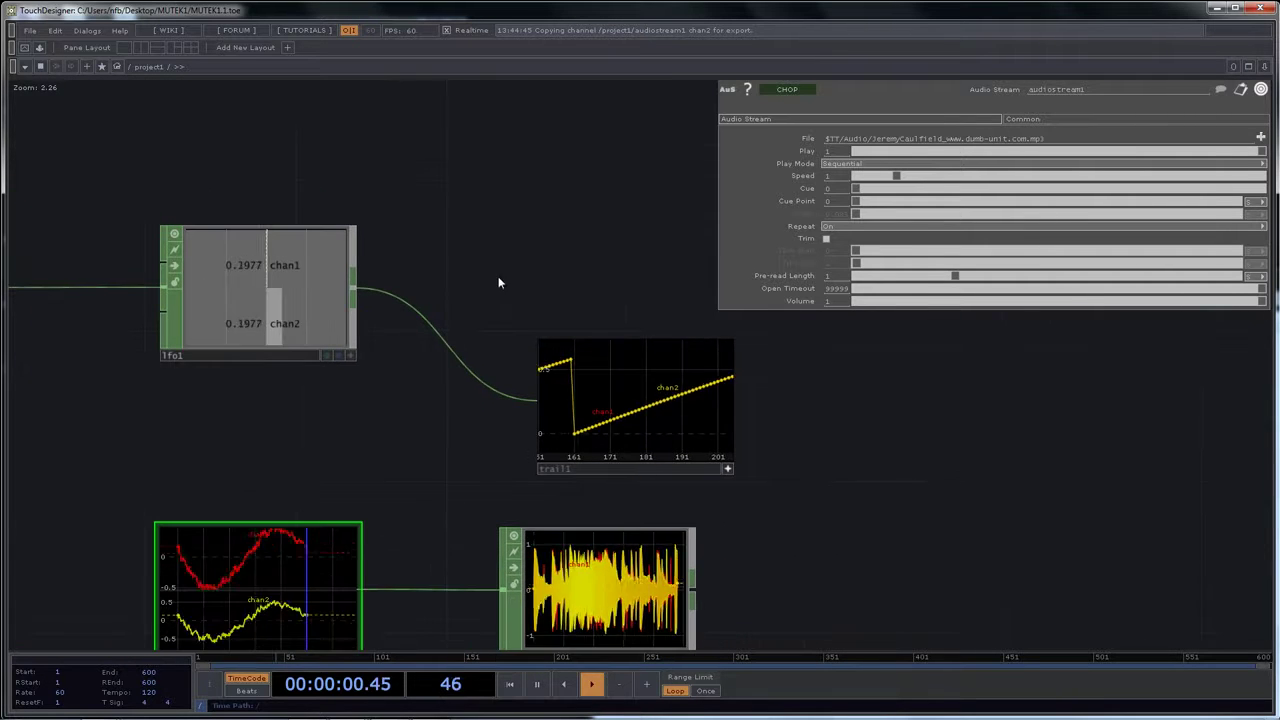
{"action": "left_click", "coordinate": [276, 261]}
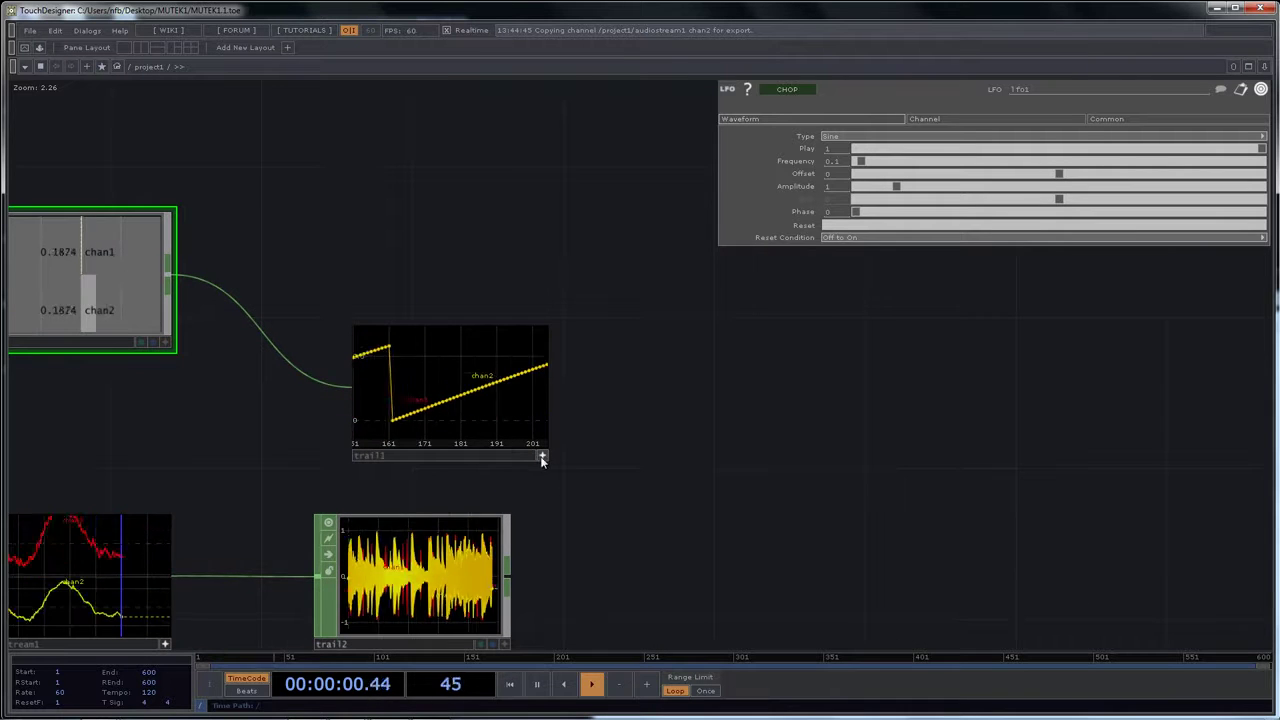
Toggle trail1's viewer off and back on, and zoom its graph out to the full captured sample range
{"action": "left_click", "coordinate": [542, 457]}
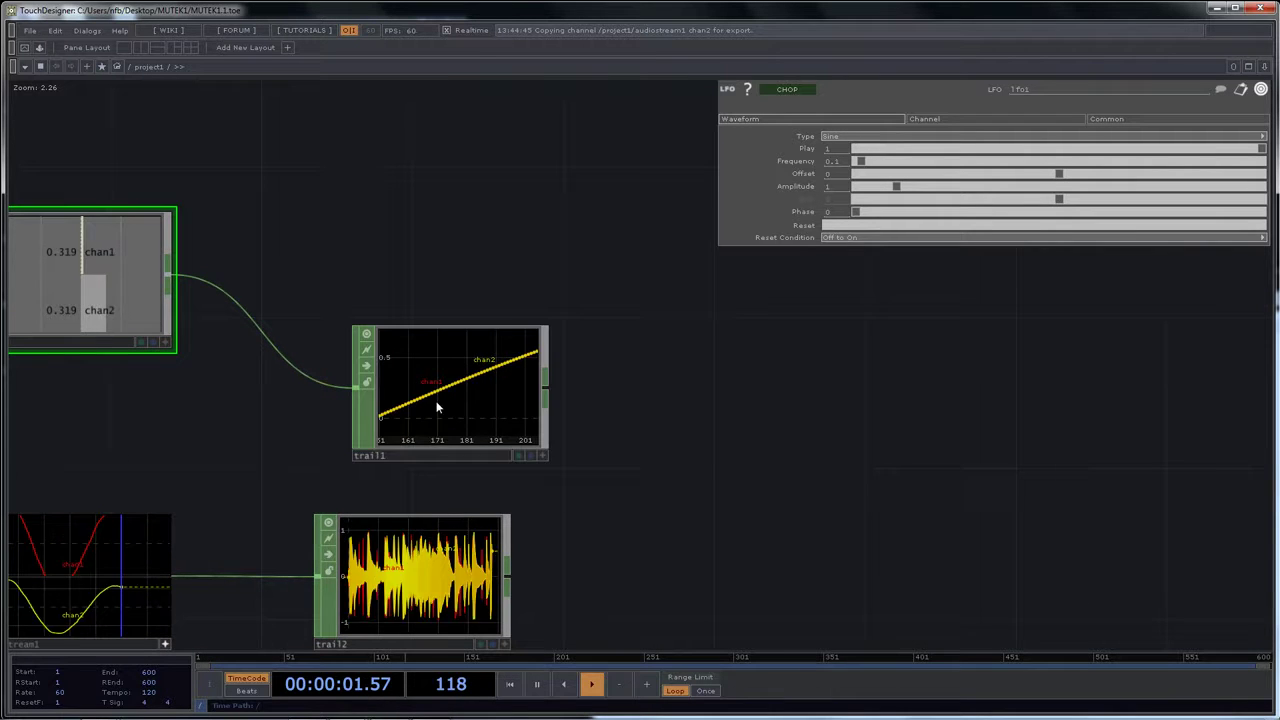
{"action": "left_click", "coordinate": [543, 457]}
{"action": "middle_click_drag", "start_coordinate": [510, 440], "coordinate": [371, 423]}
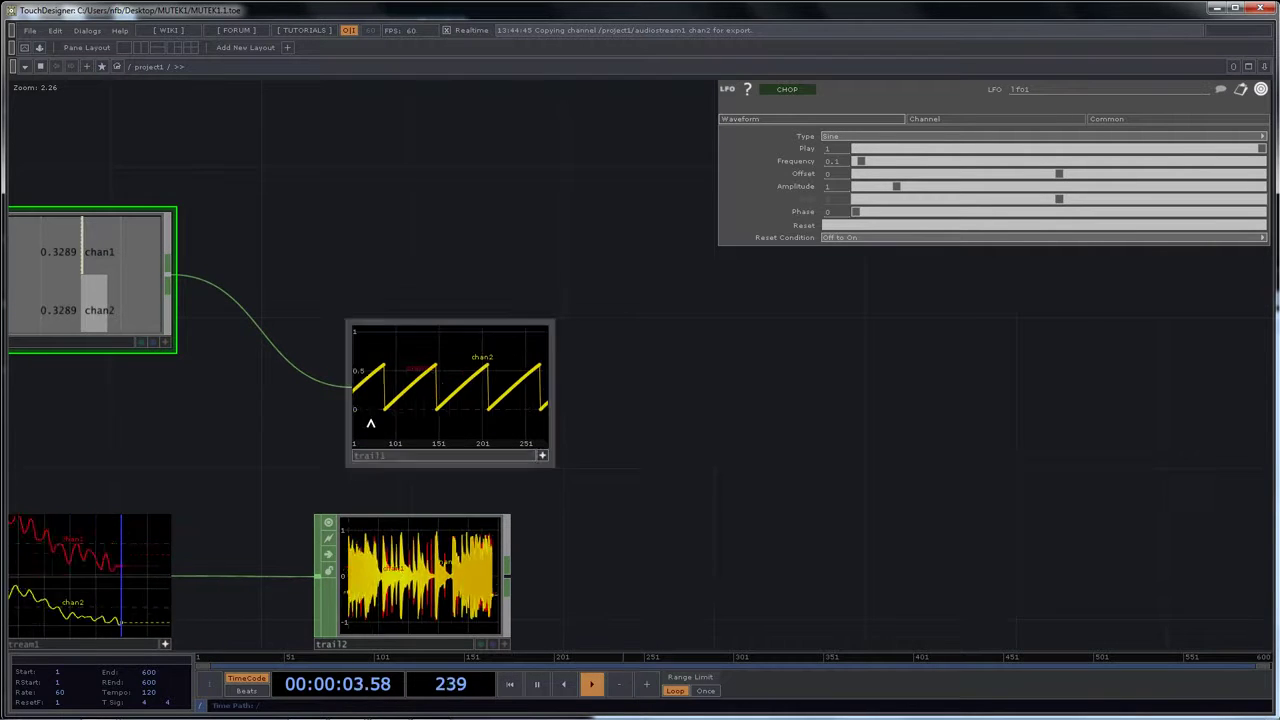
{"action": "middle_click_drag", "start_coordinate": [440, 402], "coordinate": [411, 412]}
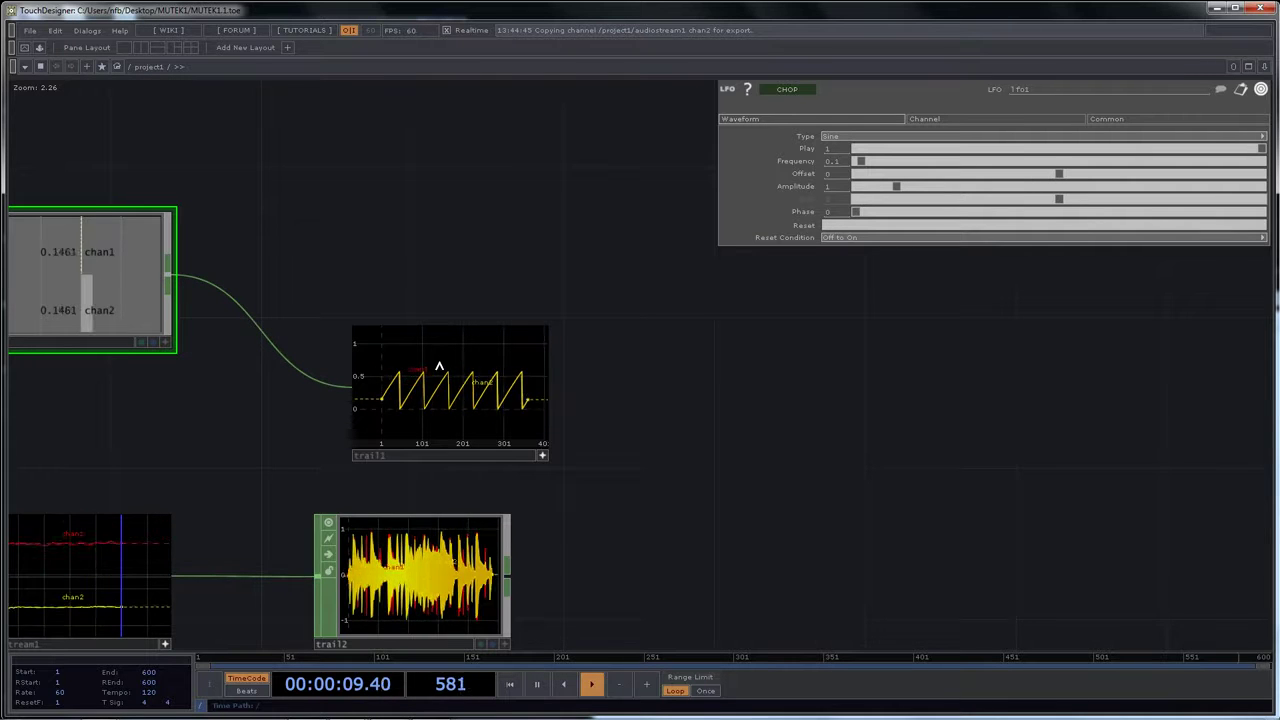
Set trail1's viewer to Graph Per Single Channel and zoom in slightly on the two separate graphs
{"action": "right_click", "coordinate": [453, 358]}
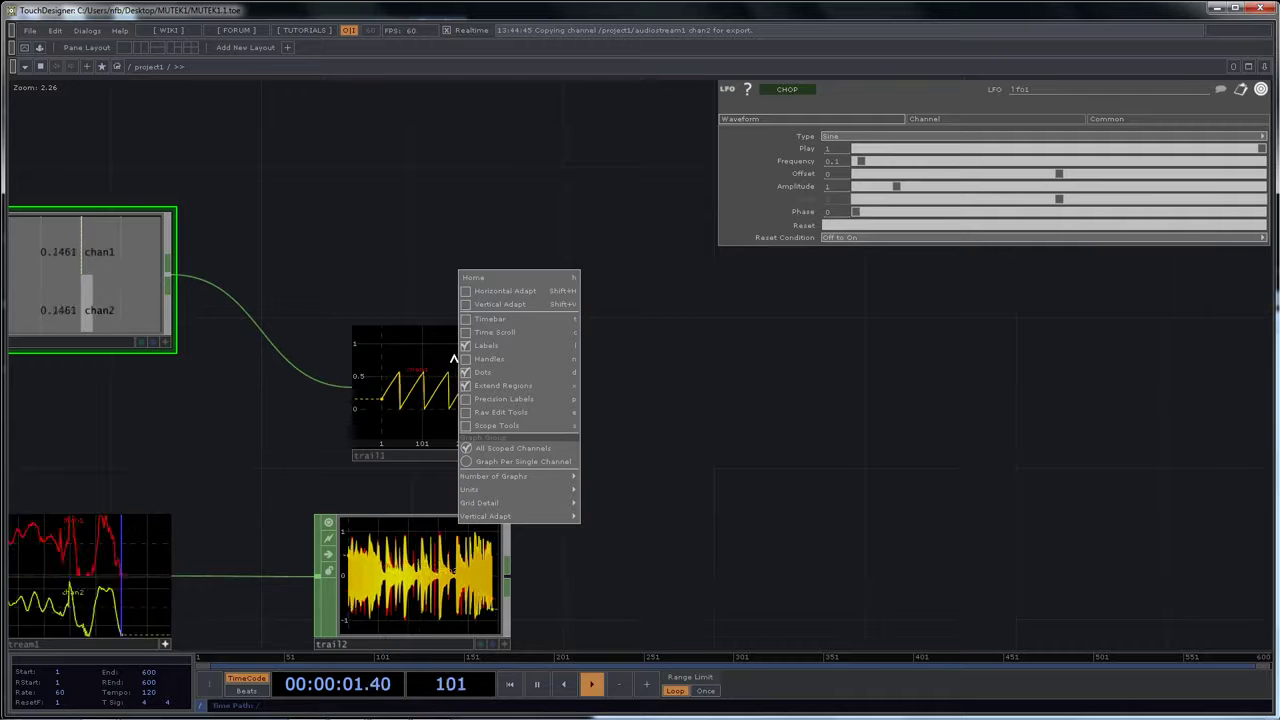
{"action": "left_click", "coordinate": [495, 462]}
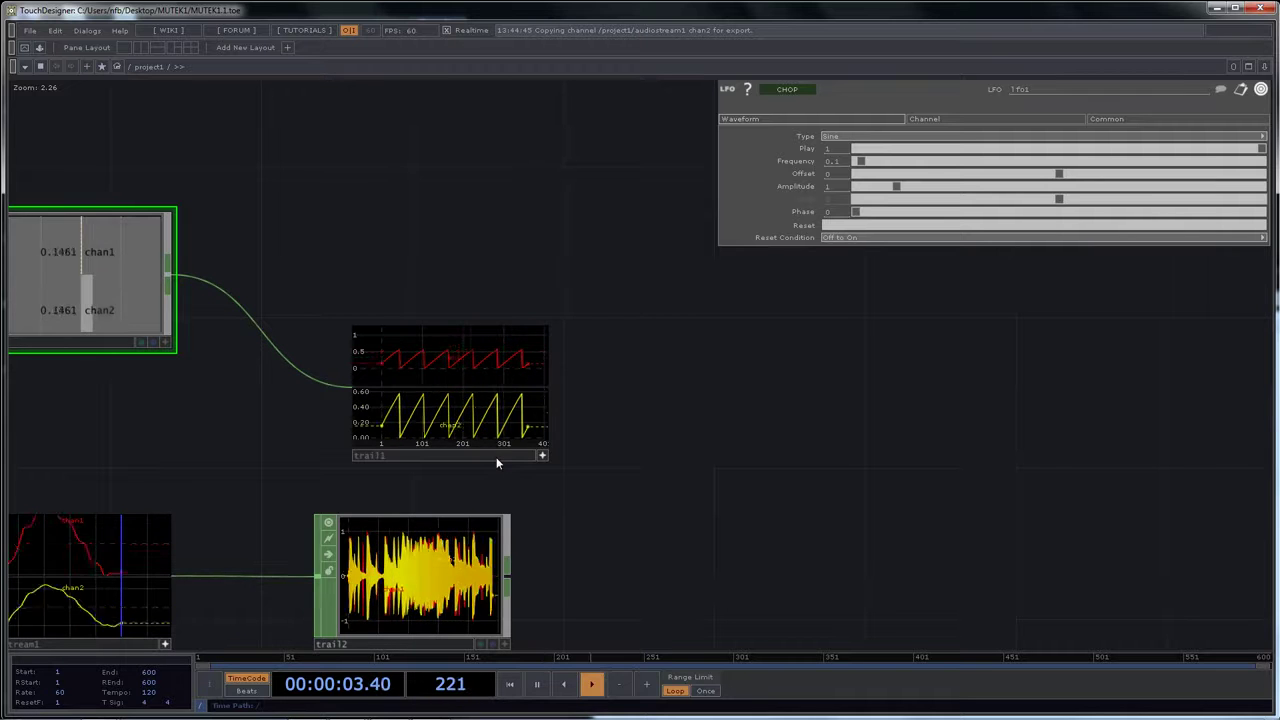
{"action": "left_click_drag", "start_coordinate": [415, 277], "coordinate": [415, 220]}
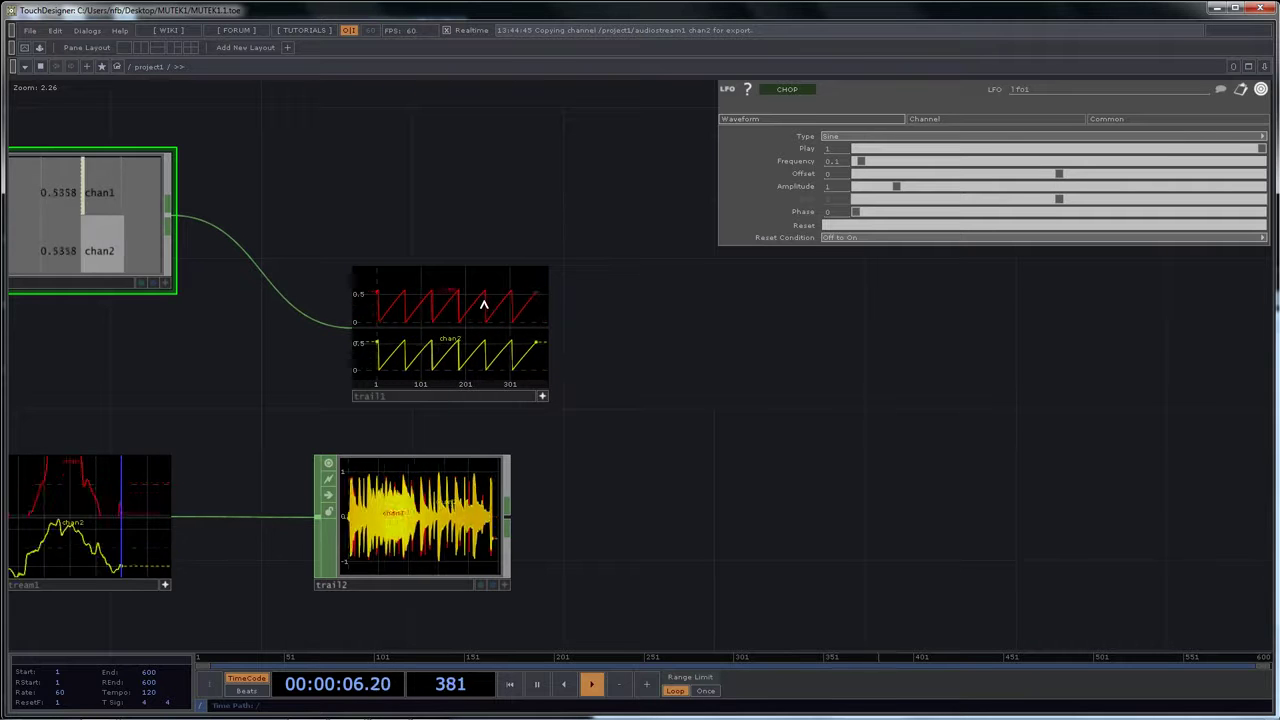
{"action": "mouse_move", "coordinate": [463, 295]}
{"action": "middle_mouse_down"}
{"action": "mouse_move", "coordinate": [550, 295]}
{"action": "mouse_move", "coordinate": [463, 298]}
{"action": "middle_mouse_up"}
{"action": "left_click_drag", "start_coordinate": [612, 366], "coordinate": [566, 369]}
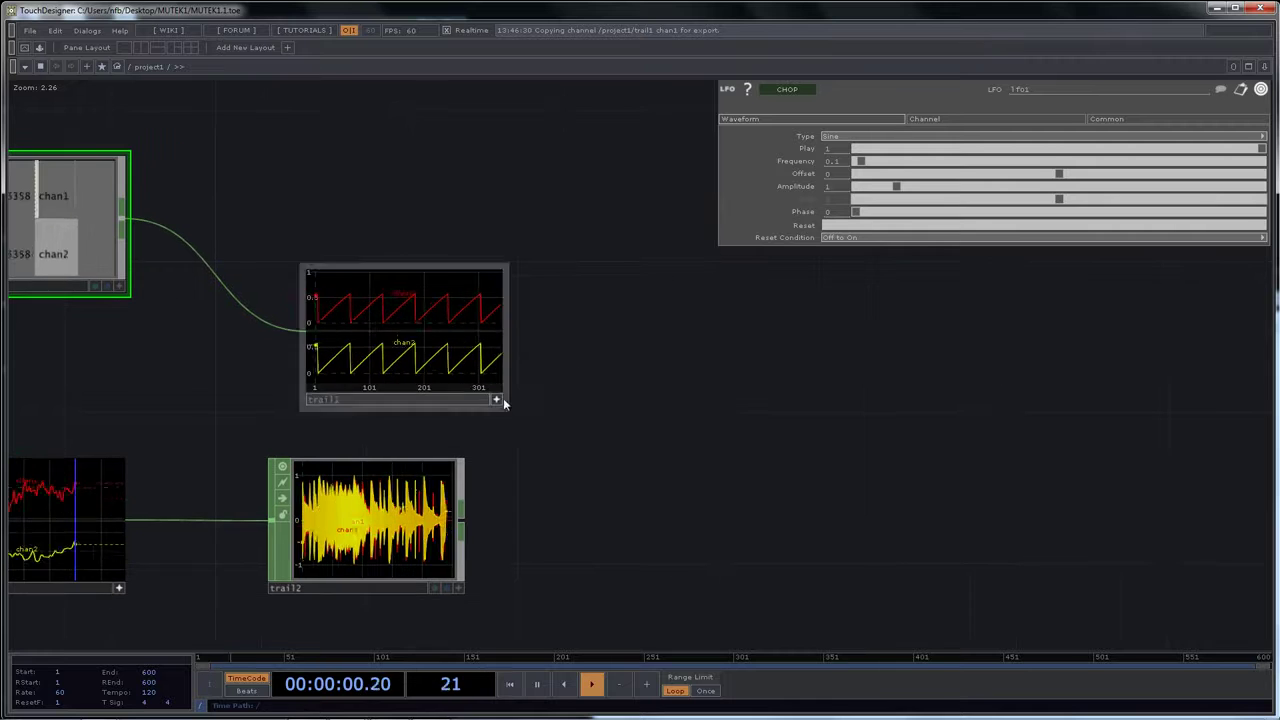
Deactivate trail1's viewer and inspect the operator's channel and sample information
{"action": "left_click", "coordinate": [496, 400]}
{"action": "middle_click", "coordinate": [417, 314]}
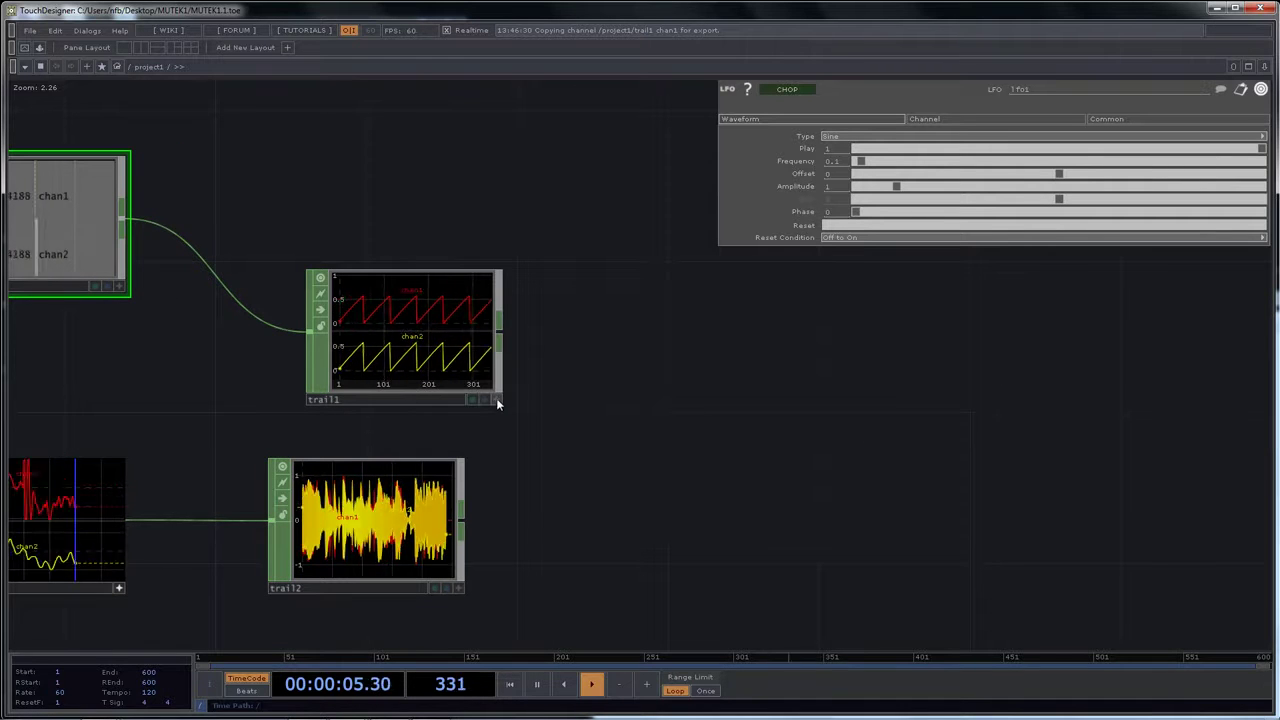
{"action": "middle_click", "coordinate": [425, 316]}
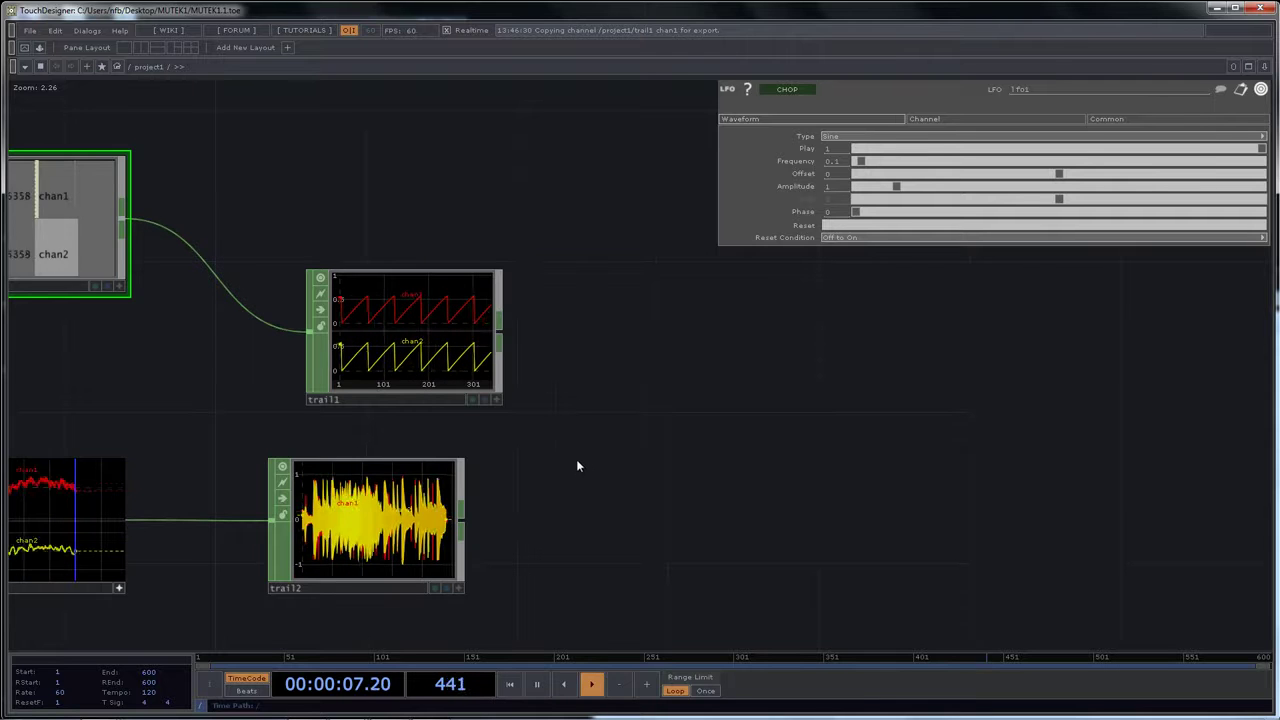
Append a Select CHOP to trail1's output and place it up and to the right of trail1
{"action": "scroll", "coordinate": [576, 452], "scroll_direction": "down", "scroll_amount": 4}
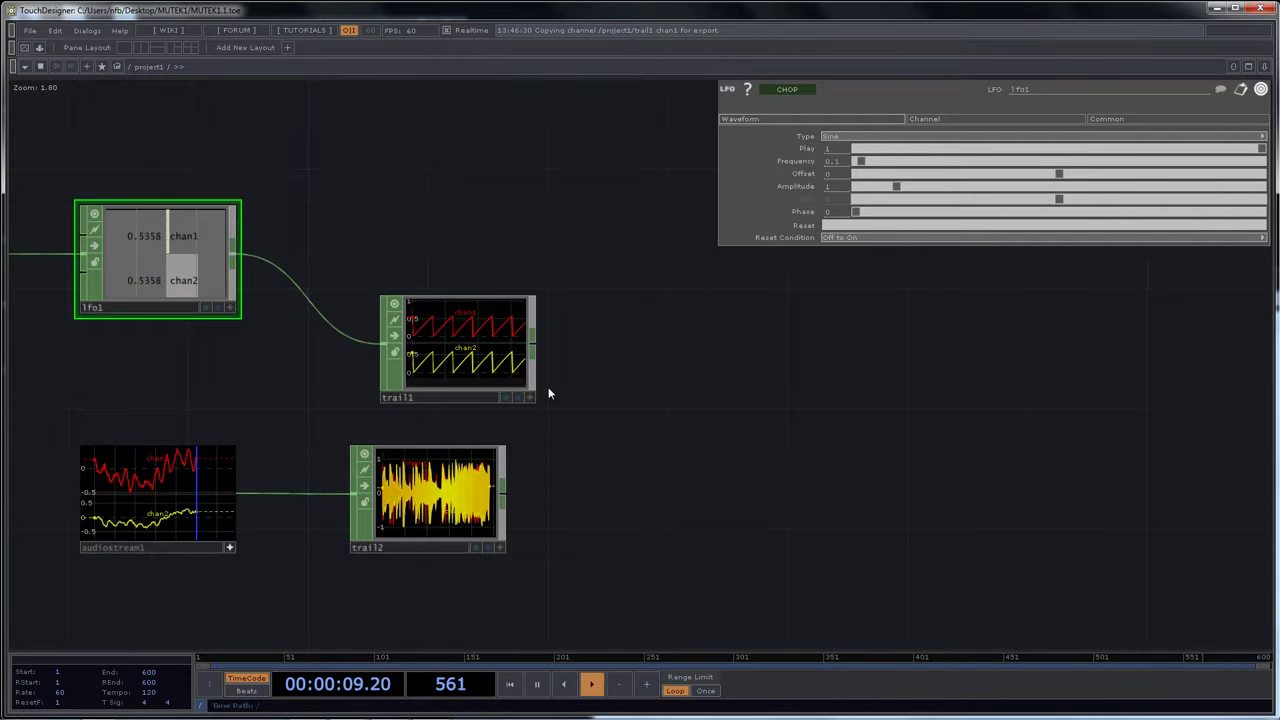
{"action": "left_click_drag", "start_coordinate": [571, 368], "coordinate": [523, 376]}
{"action": "right_click", "coordinate": [468, 358]}
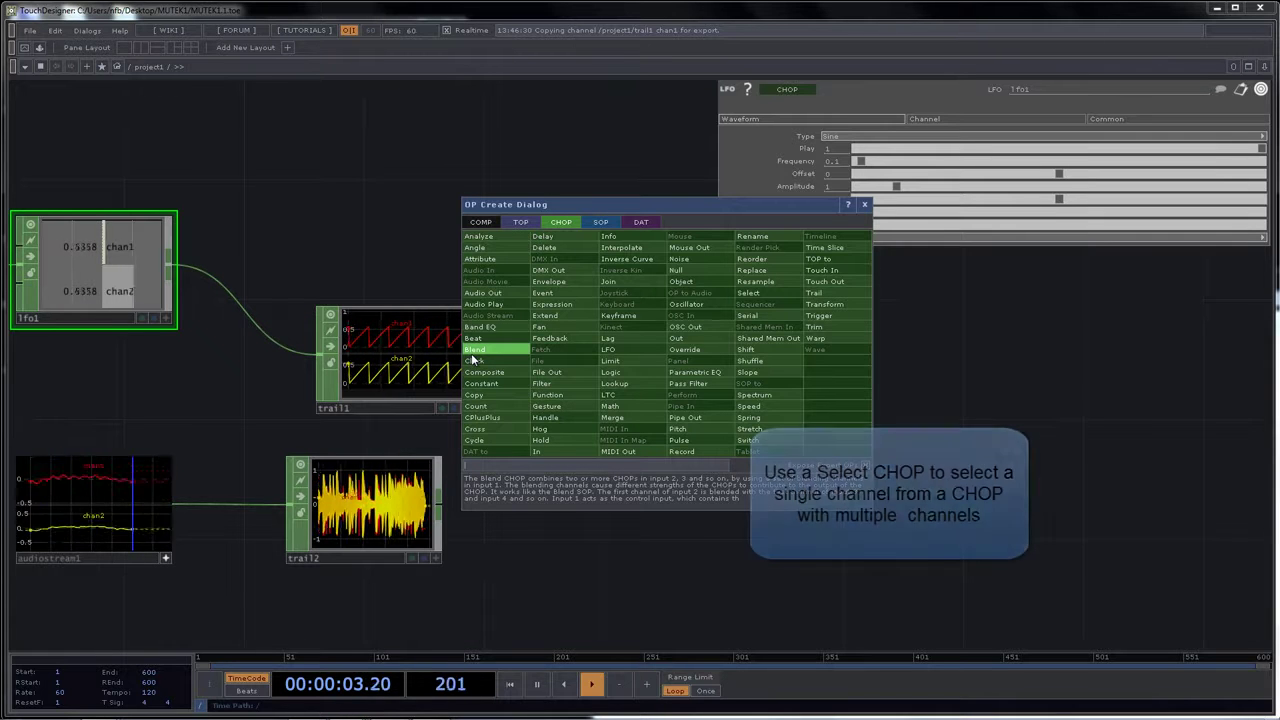
{"action": "left_click", "coordinate": [761, 296]}
{"action": "left_click", "coordinate": [626, 301]}
{"action": "left_click_drag", "start_coordinate": [580, 457], "coordinate": [518, 501]}
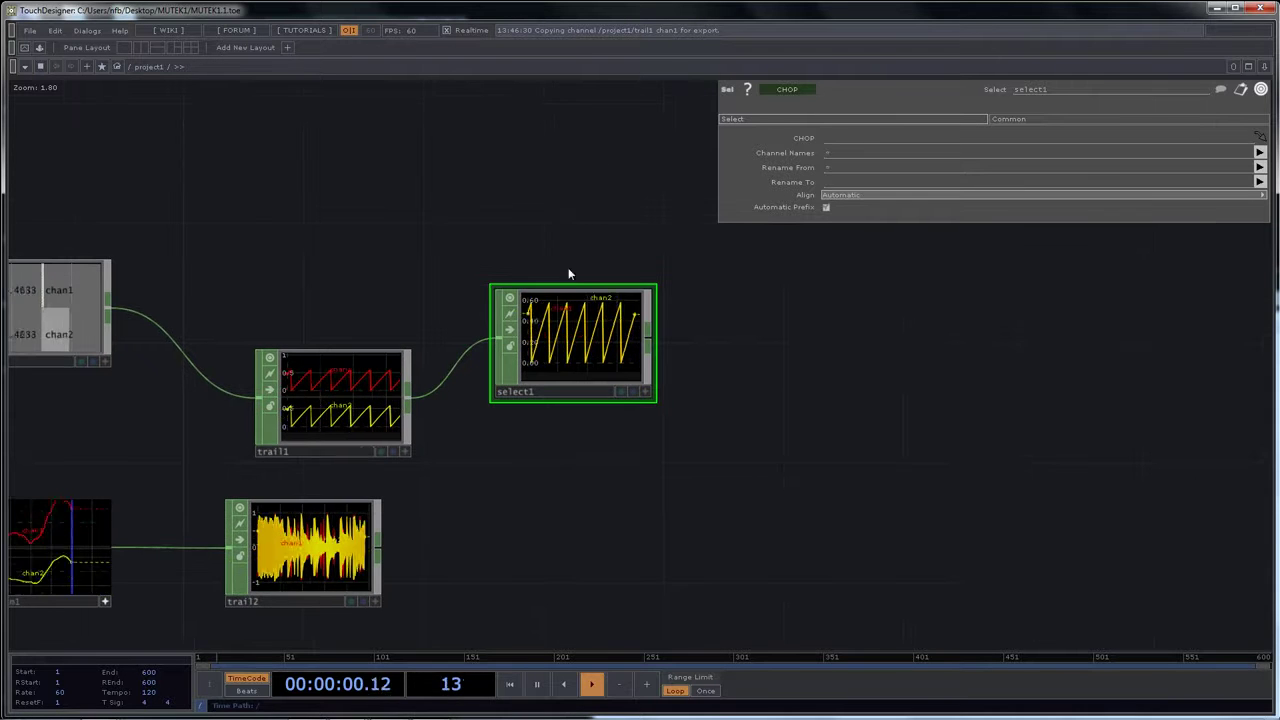
Set select1's Channel Names to chan1, and check the operator's information before and after the change
{"action": "middle_click", "coordinate": [593, 337]}
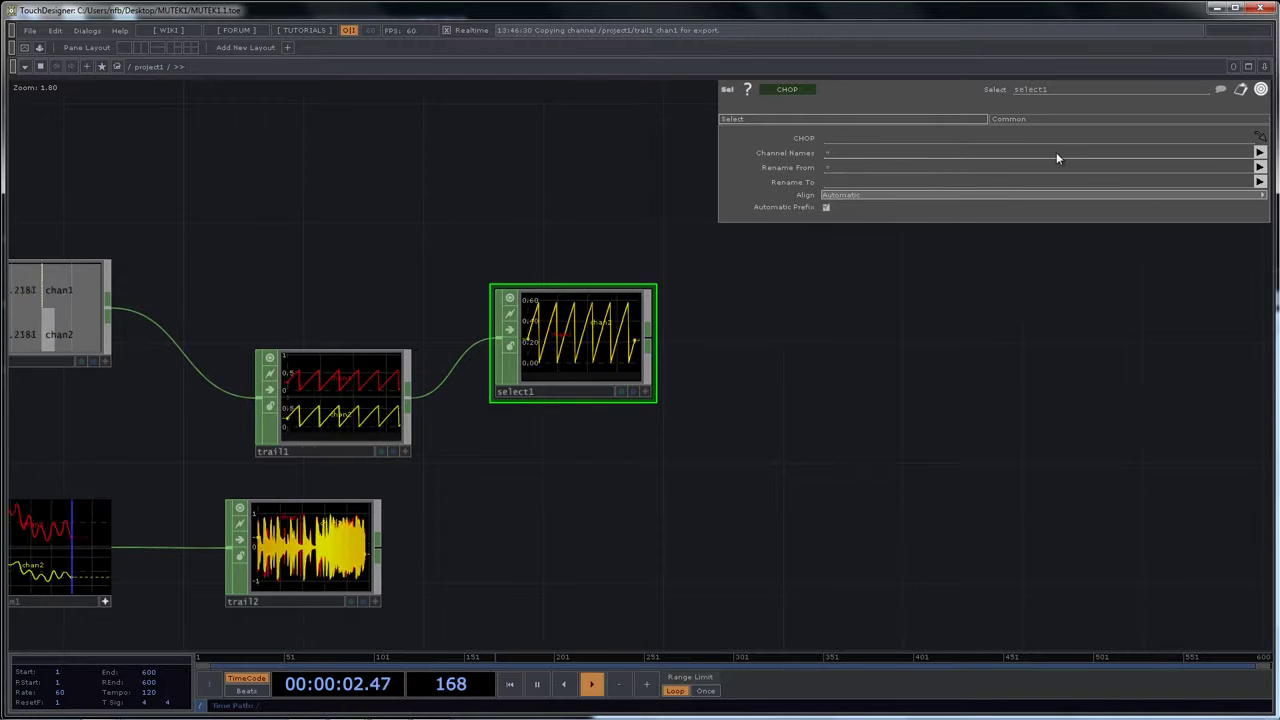
{"action": "left_click", "coordinate": [1258, 153]}
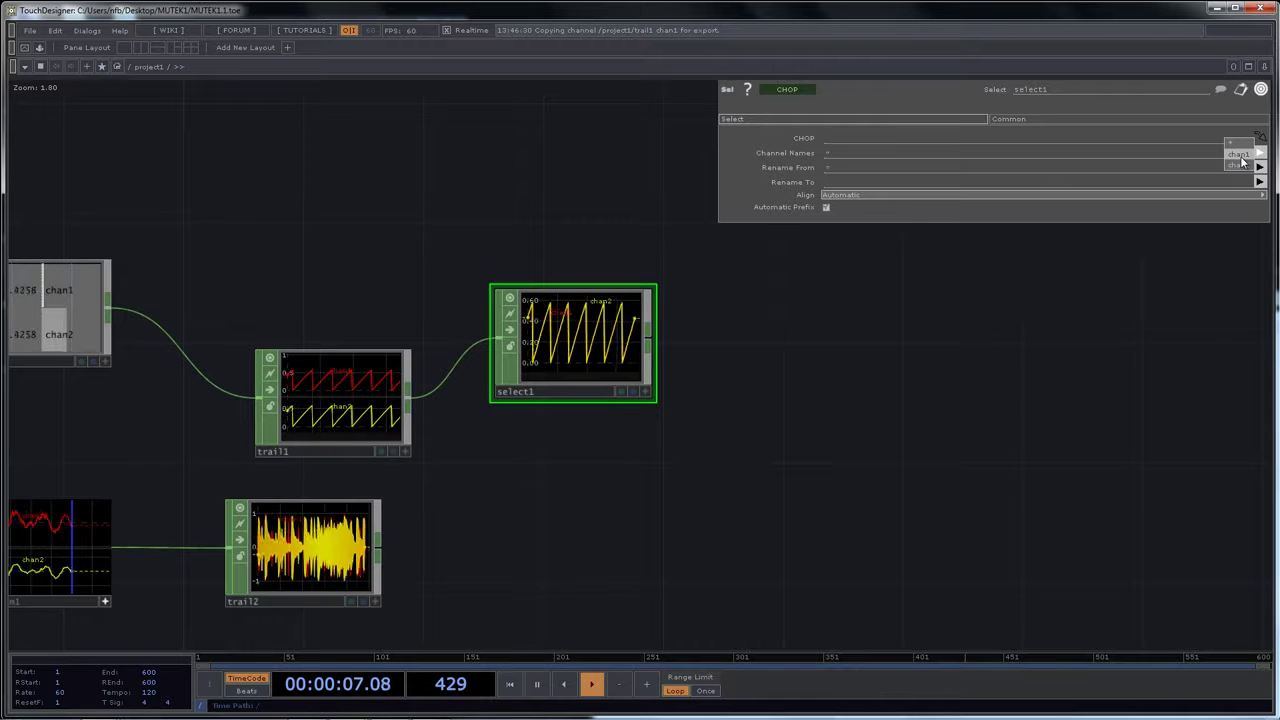
{"action": "left_click", "coordinate": [1238, 154]}
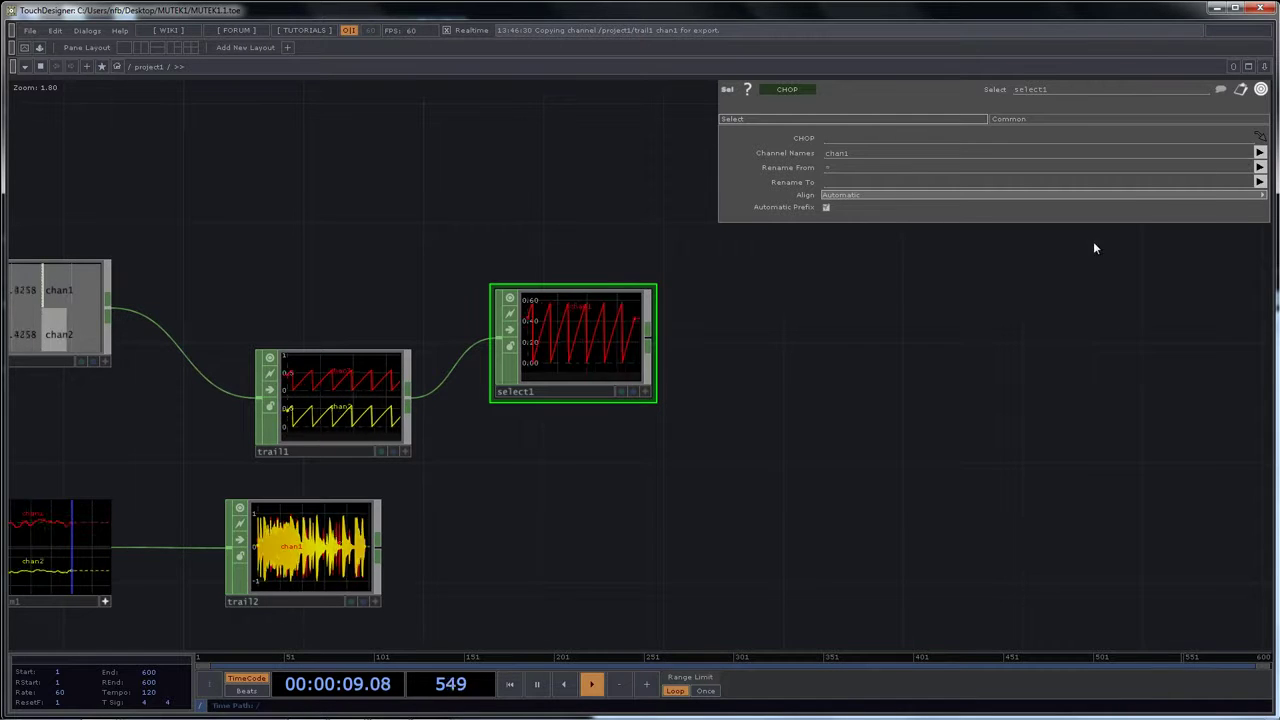
{"action": "middle_click", "coordinate": [588, 341]}
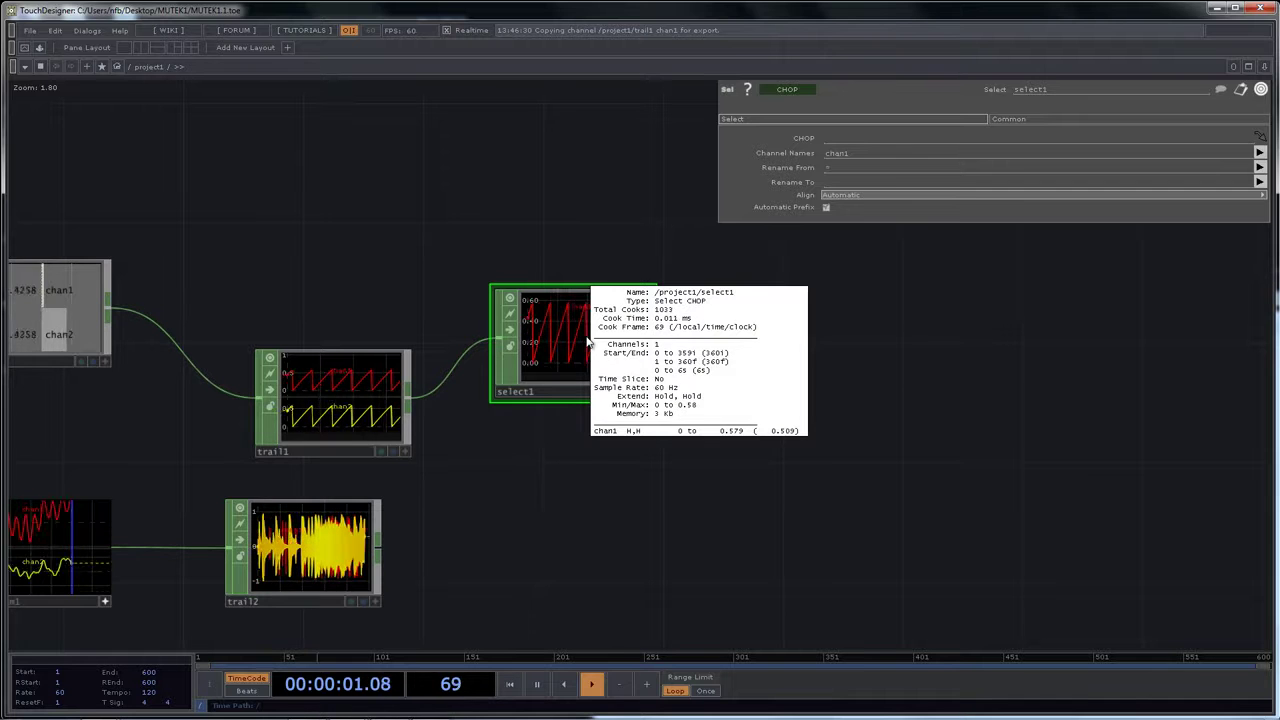
{"action": "scroll", "coordinate": [588, 341], "scroll_direction": "up", "scroll_amount": 2}
{"action": "scroll", "coordinate": [771, 371], "scroll_direction": "down", "scroll_amount": 4}
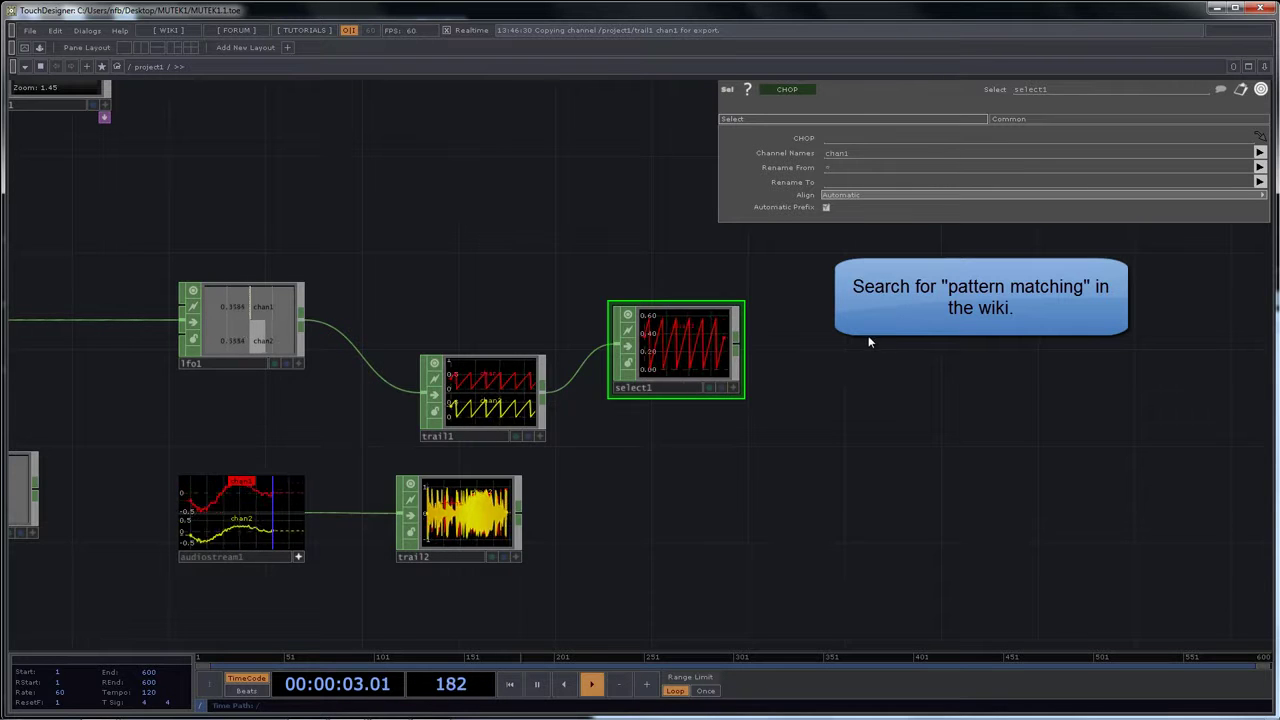
Move select1 farther to the right of trail1 in the network
{"action": "left_click_drag", "start_coordinate": [768, 488], "coordinate": [783, 428]}
{"action": "middle_click_drag", "start_coordinate": [779, 428], "coordinate": [754, 440]}
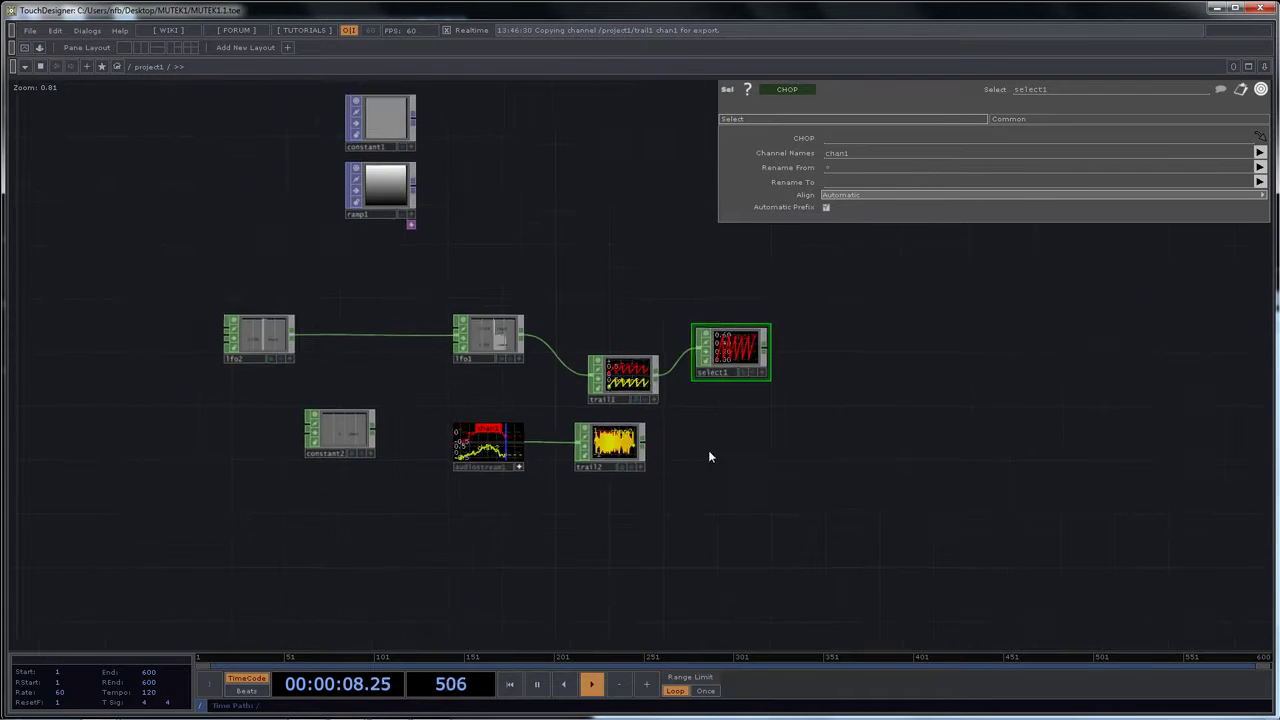
{"action": "left_click_drag", "start_coordinate": [661, 452], "coordinate": [575, 462]}
{"action": "left_click_drag", "start_coordinate": [650, 366], "coordinate": [731, 340]}
{"action": "left_click_drag", "start_coordinate": [571, 297], "coordinate": [698, 361]}
{"action": "scroll", "coordinate": [751, 345], "scroll_direction": "up", "scroll_amount": 5}
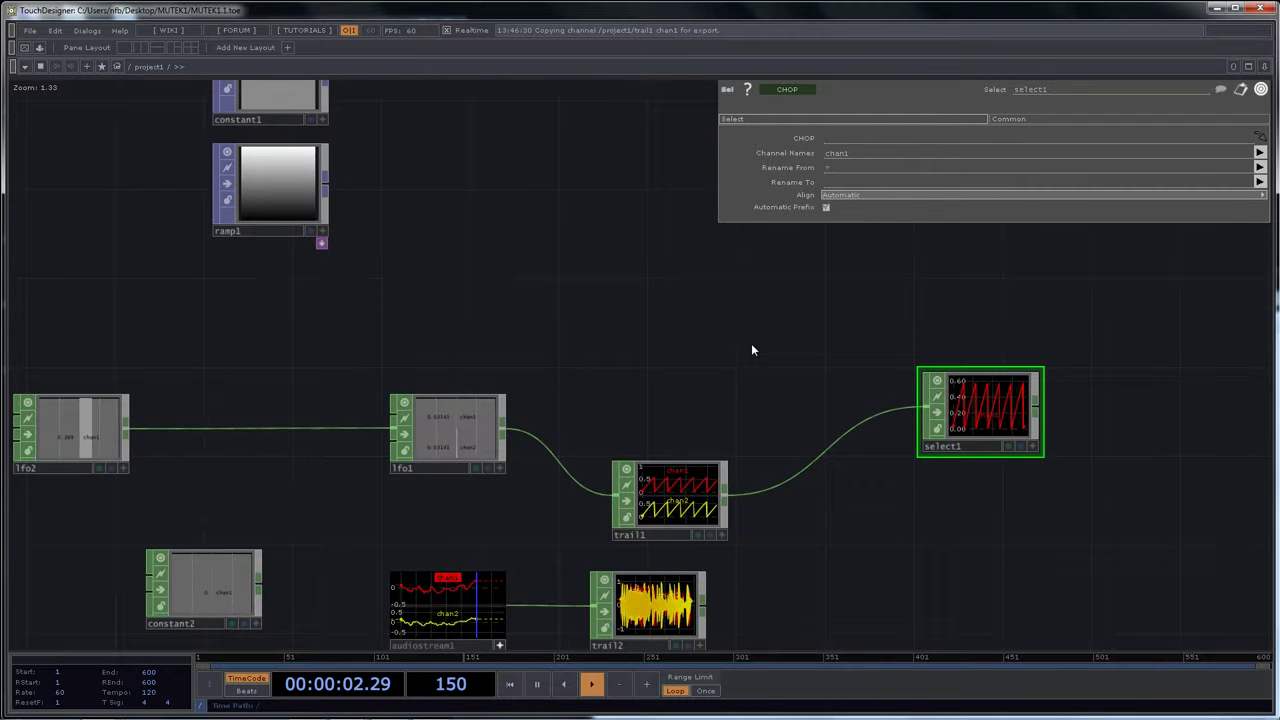
Branch a Math CHOP off lfo2's output and place it above lfo1
{"action": "left_click_drag", "start_coordinate": [633, 350], "coordinate": [822, 352]}
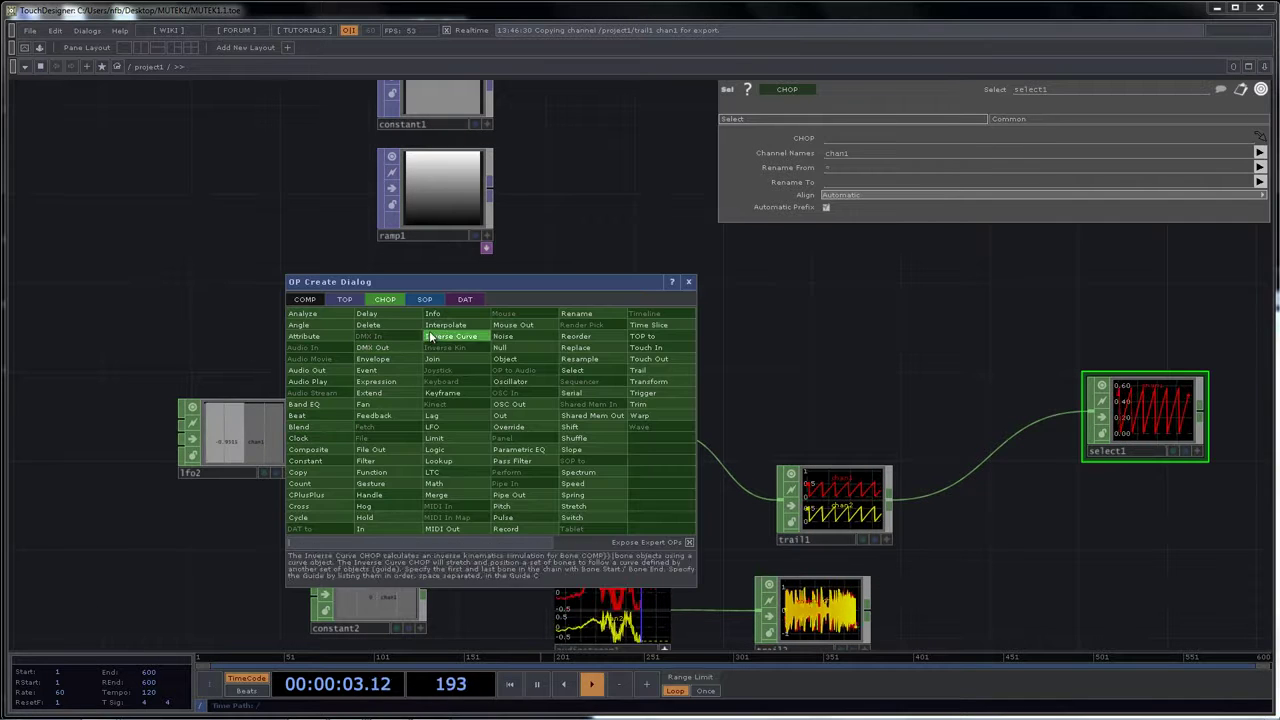
{"action": "left_click", "coordinate": [434, 483]}
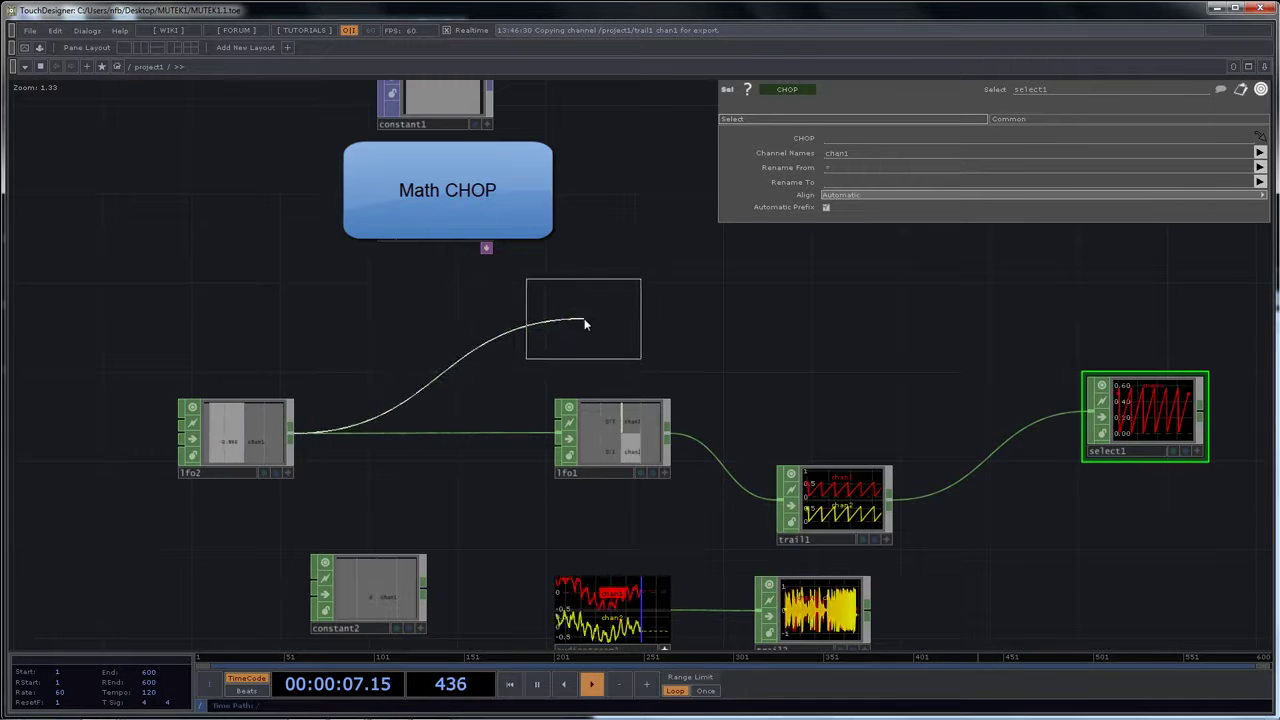
{"action": "left_click", "coordinate": [588, 325]}
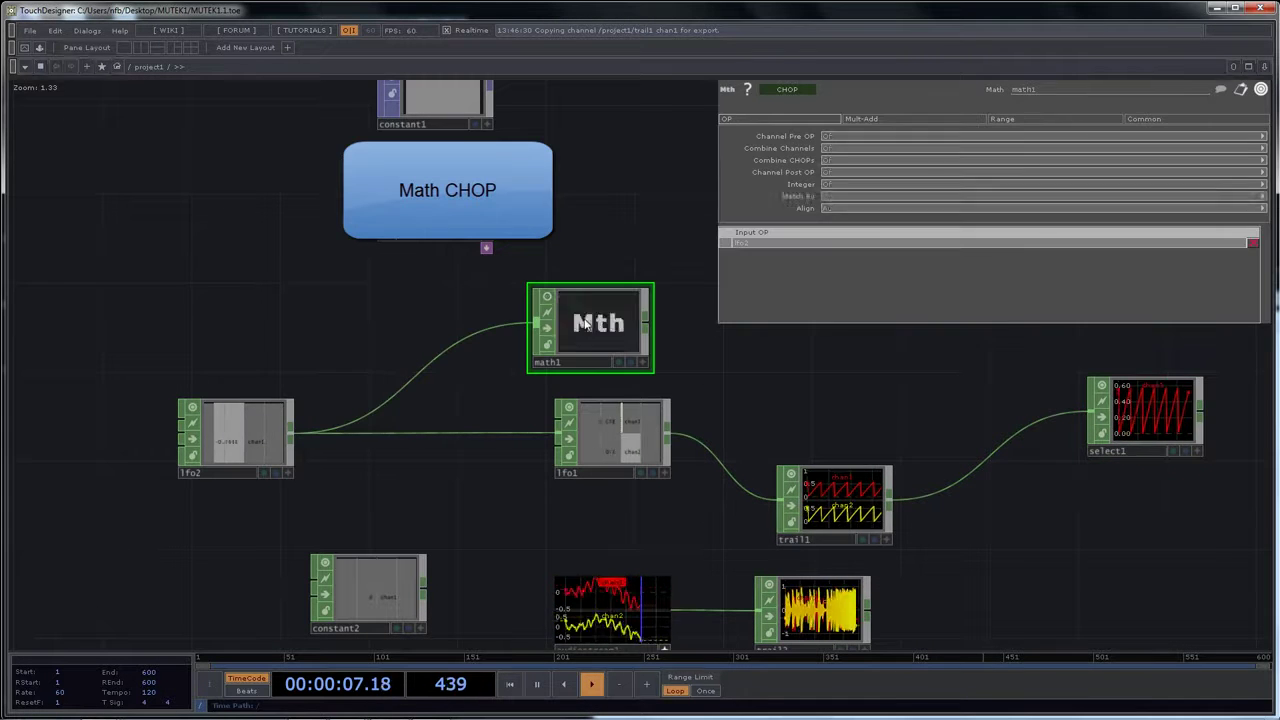
{"action": "left_click_drag", "start_coordinate": [368, 317], "coordinate": [308, 317]}
{"action": "left_click_drag", "start_coordinate": [592, 327], "coordinate": [424, 341]}
Append a Trail CHOP to math1's output to graph its channel
{"action": "right_click", "coordinate": [416, 341]}
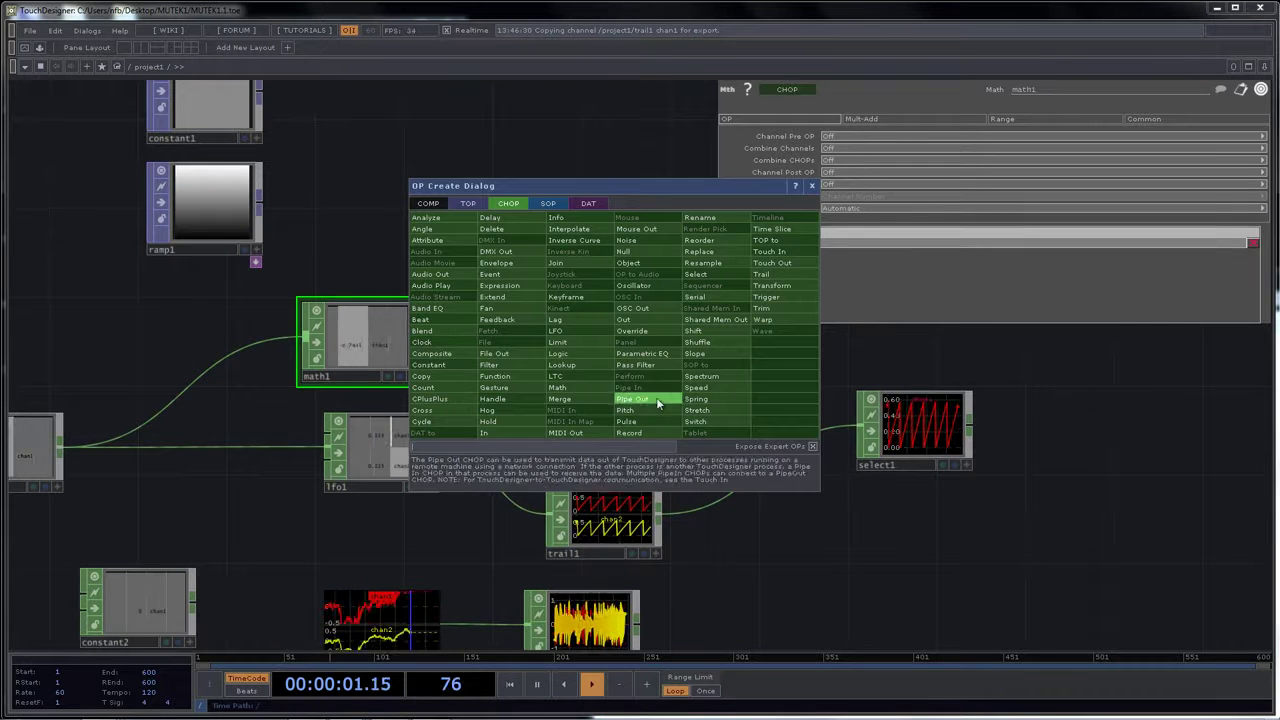
{"action": "left_click", "coordinate": [762, 274]}
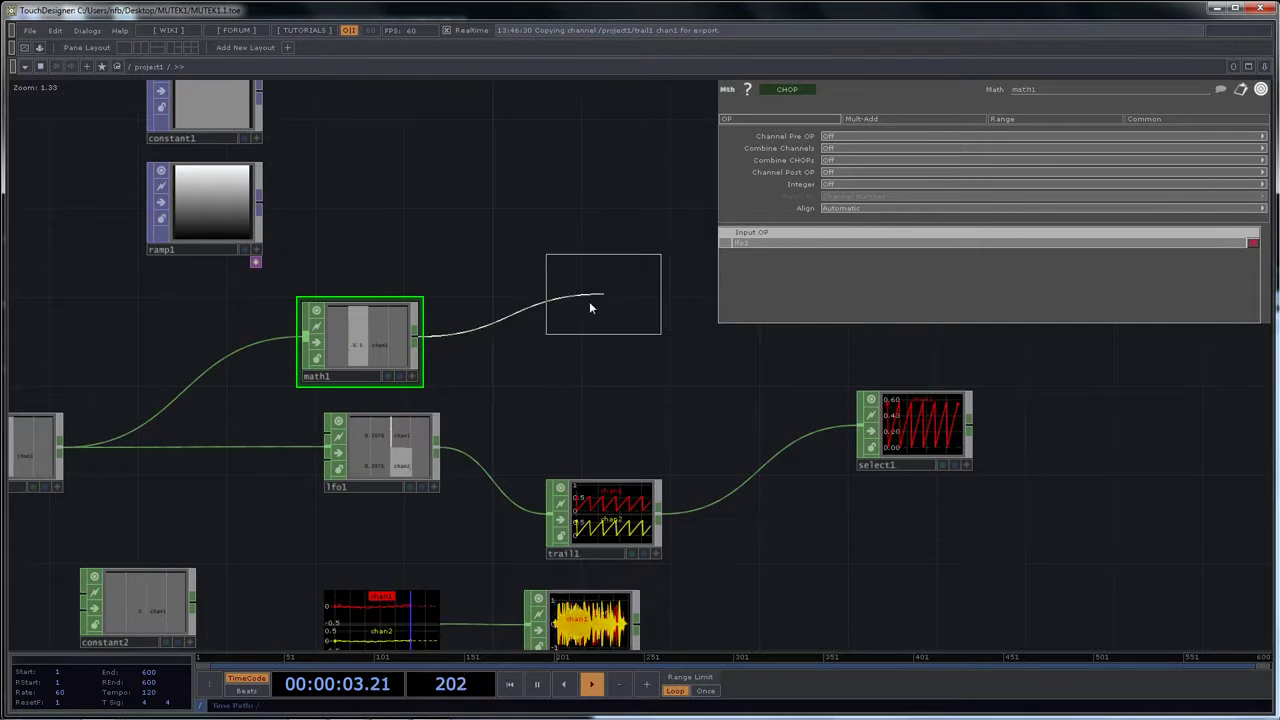
{"action": "left_click", "coordinate": [562, 340]}
{"action": "left_click", "coordinate": [395, 315]}
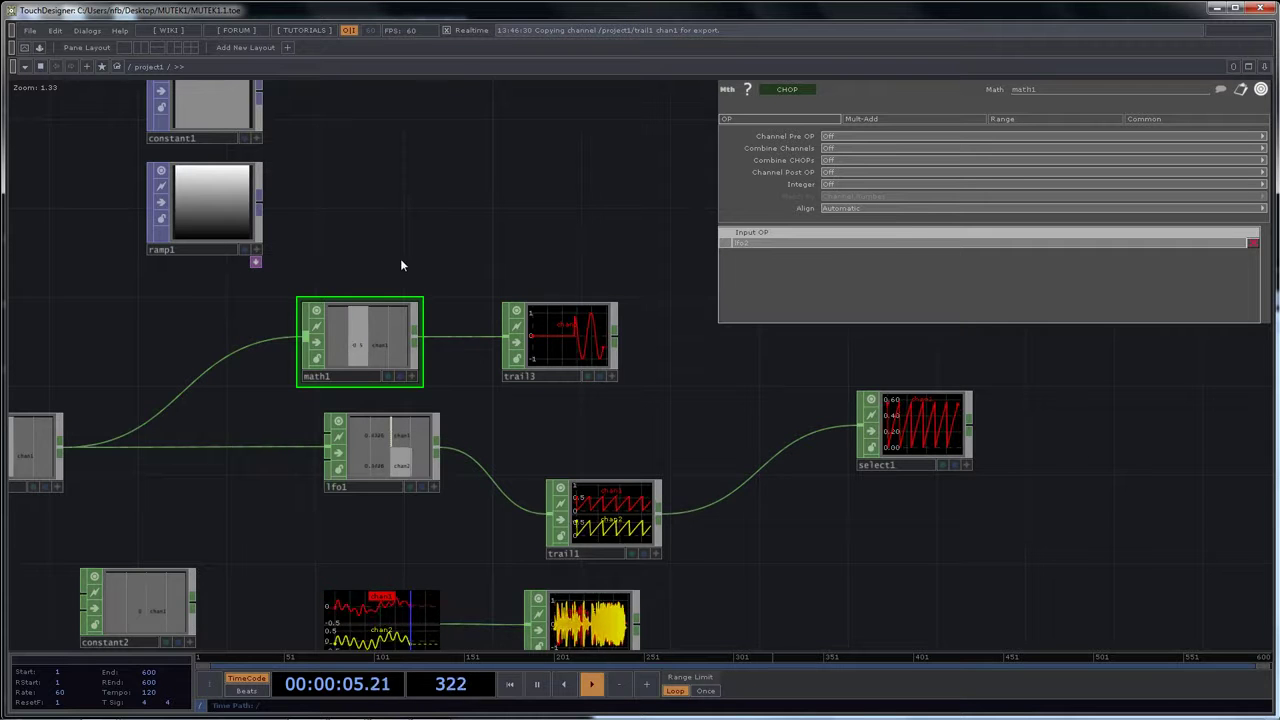
{"action": "left_click_drag", "start_coordinate": [331, 254], "coordinate": [391, 174]}
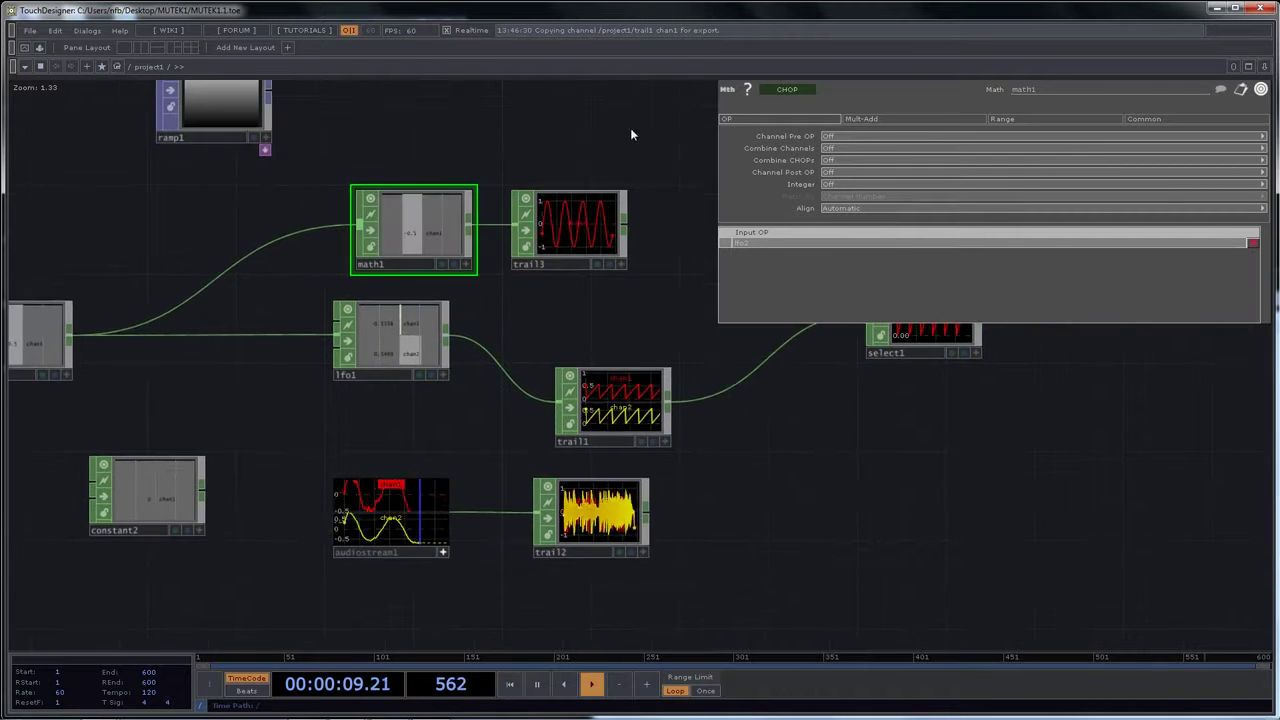
Set the low end of math1's From Range to -1
{"action": "left_click", "coordinate": [994, 117]}
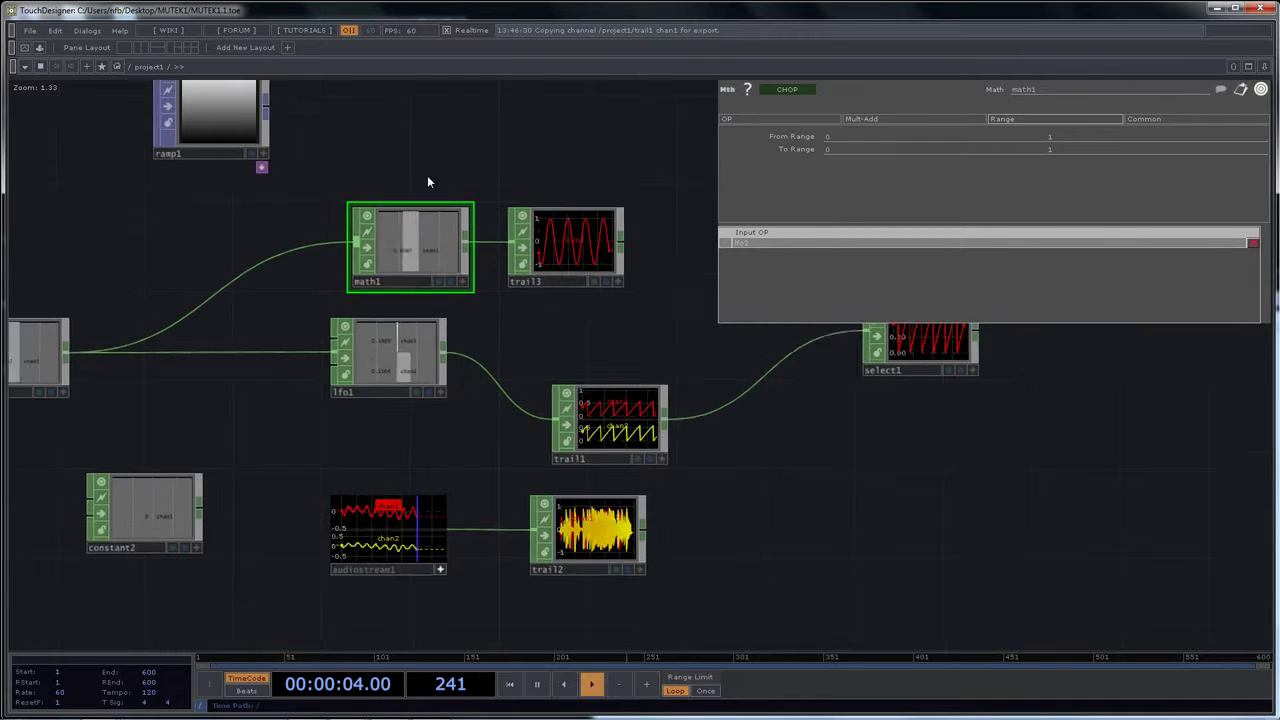
{"action": "scroll", "coordinate": [466, 168], "scroll_direction": "up", "scroll_amount": 5}
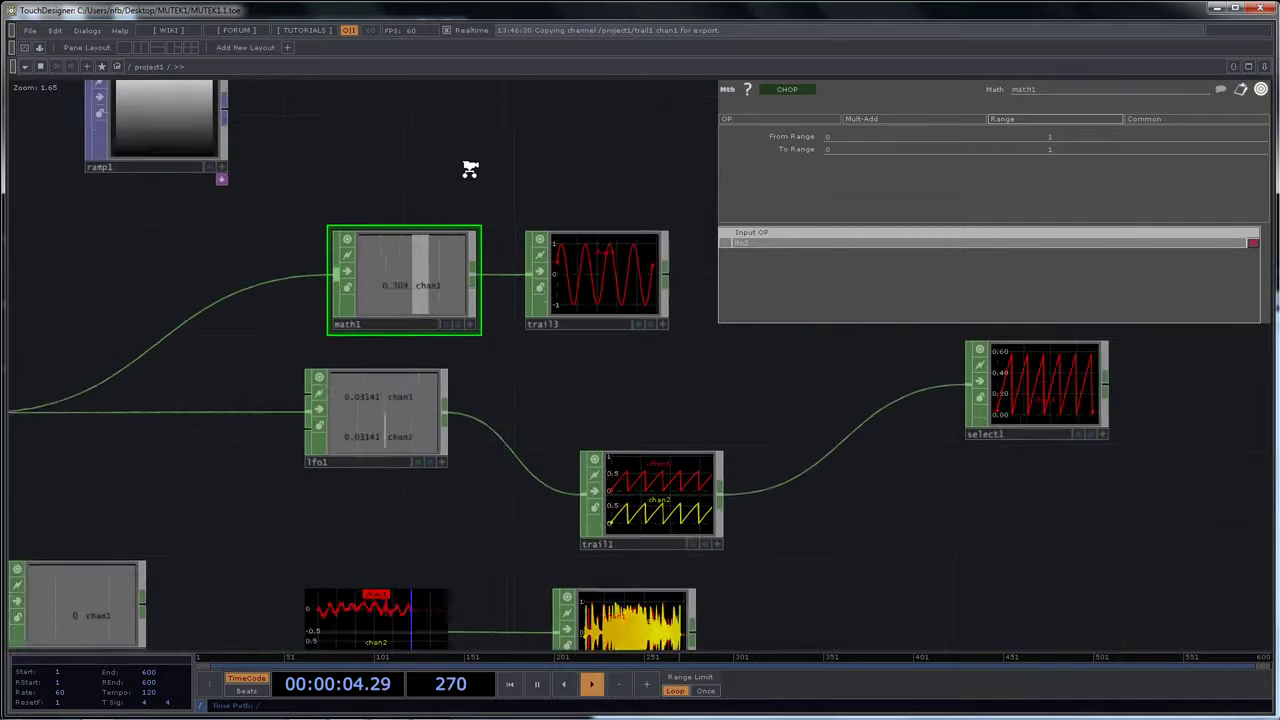
{"action": "left_click_drag", "start_coordinate": [473, 167], "coordinate": [478, 105]}
{"action": "left_click_drag", "start_coordinate": [526, 167], "coordinate": [402, 167]}
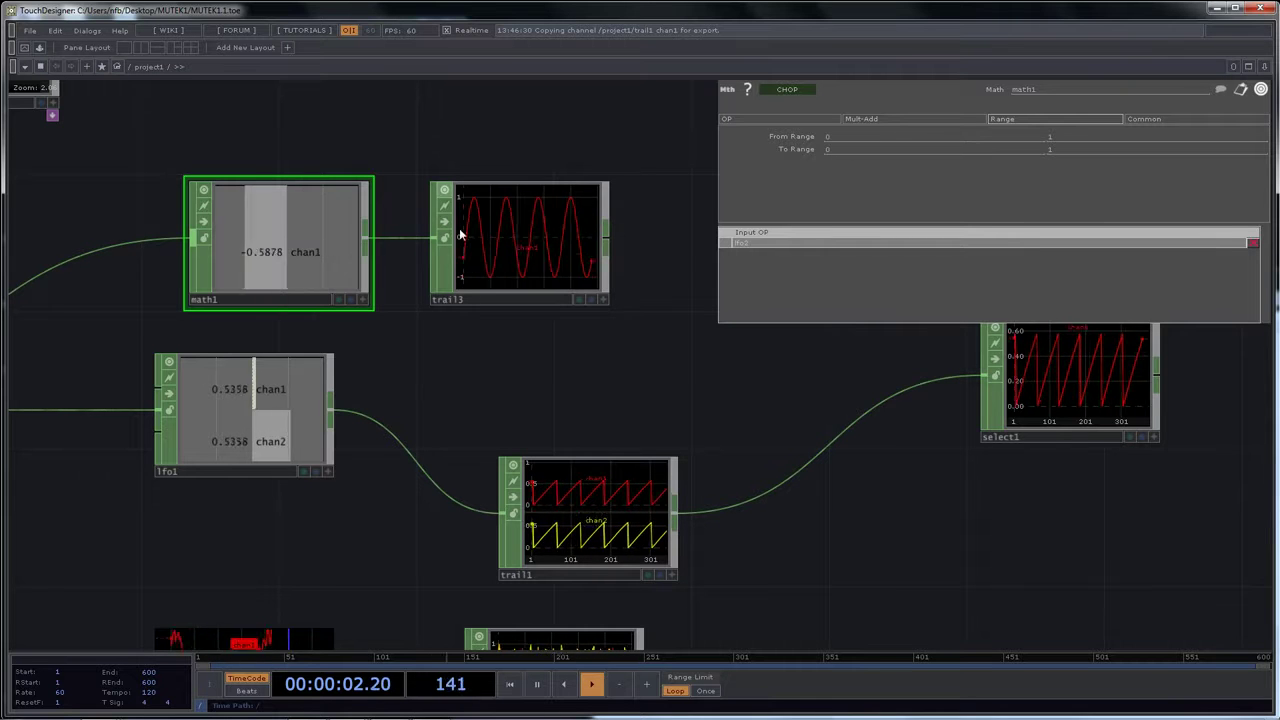
{"action": "left_click", "coordinate": [828, 136]}
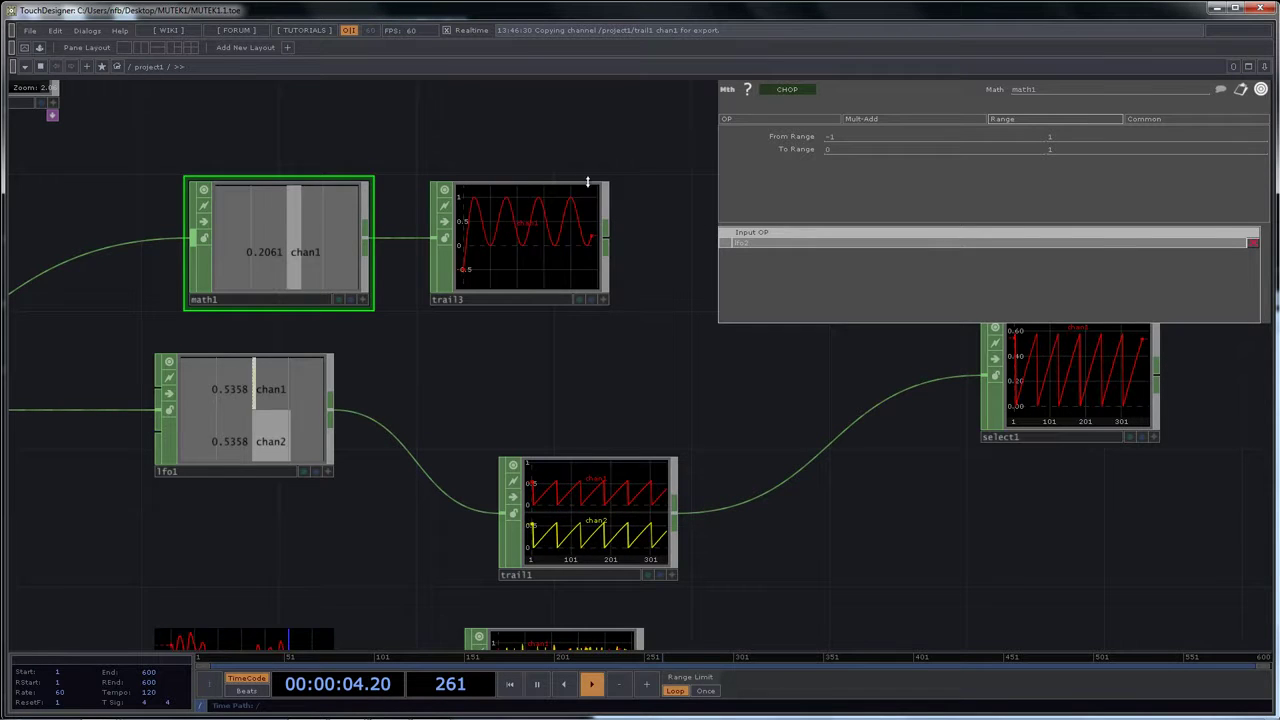
Set math1's To Range to run from .5 to .6
{"action": "scroll", "coordinate": [502, 158], "scroll_direction": "up", "scroll_amount": 3}
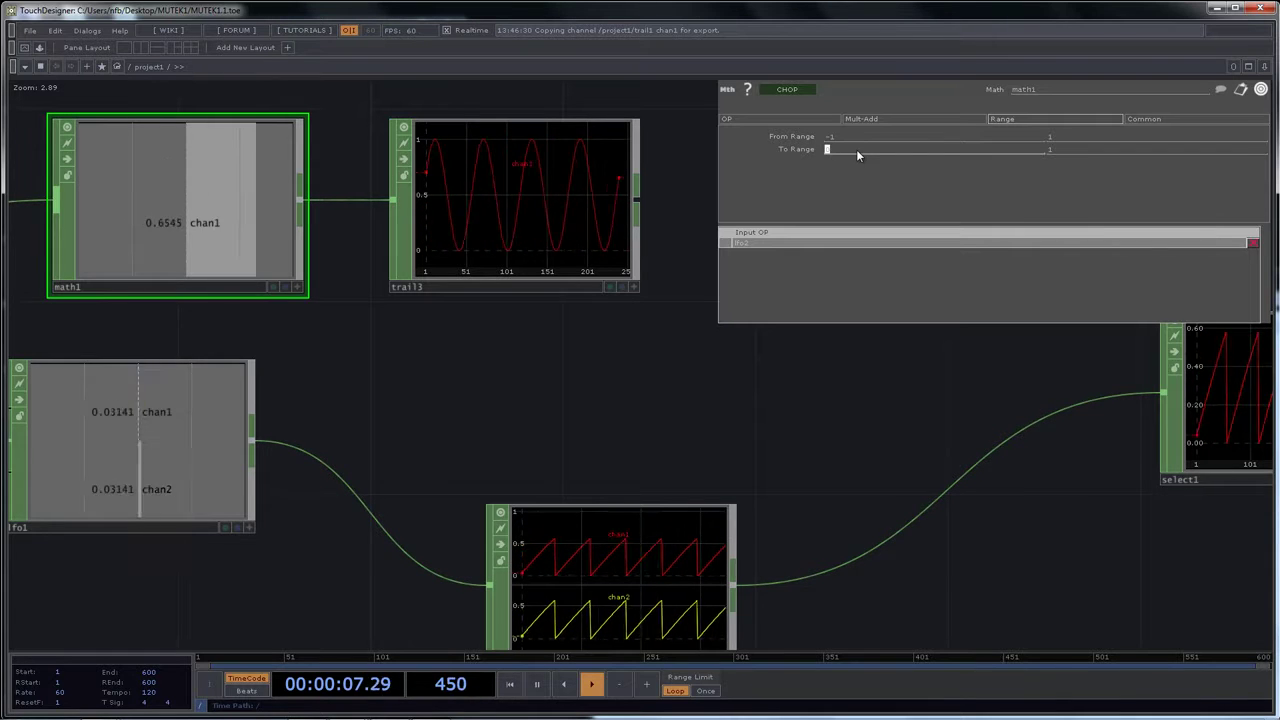
{"action": "type", "text": ".5"}
{"action": "key", "text": "Return"}
{"action": "left_click", "coordinate": [1055, 150]}
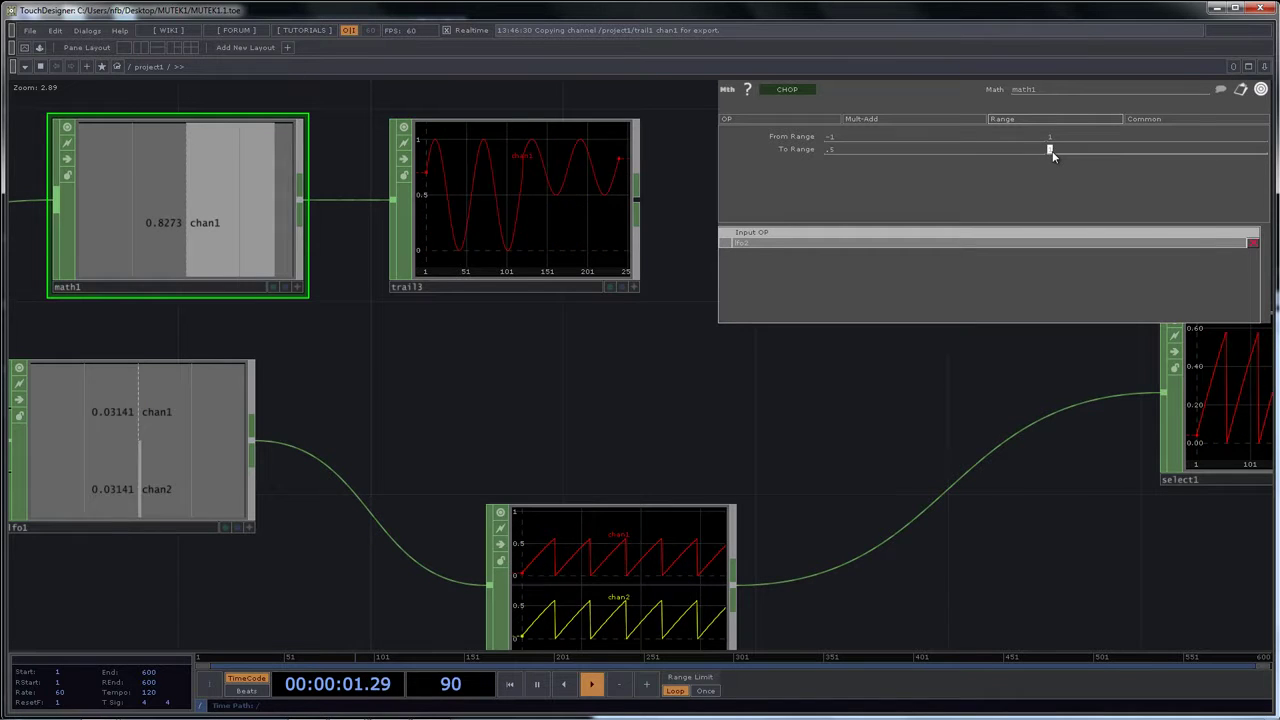
{"action": "type", "text": ".6"}
{"action": "key", "text": "Return"}
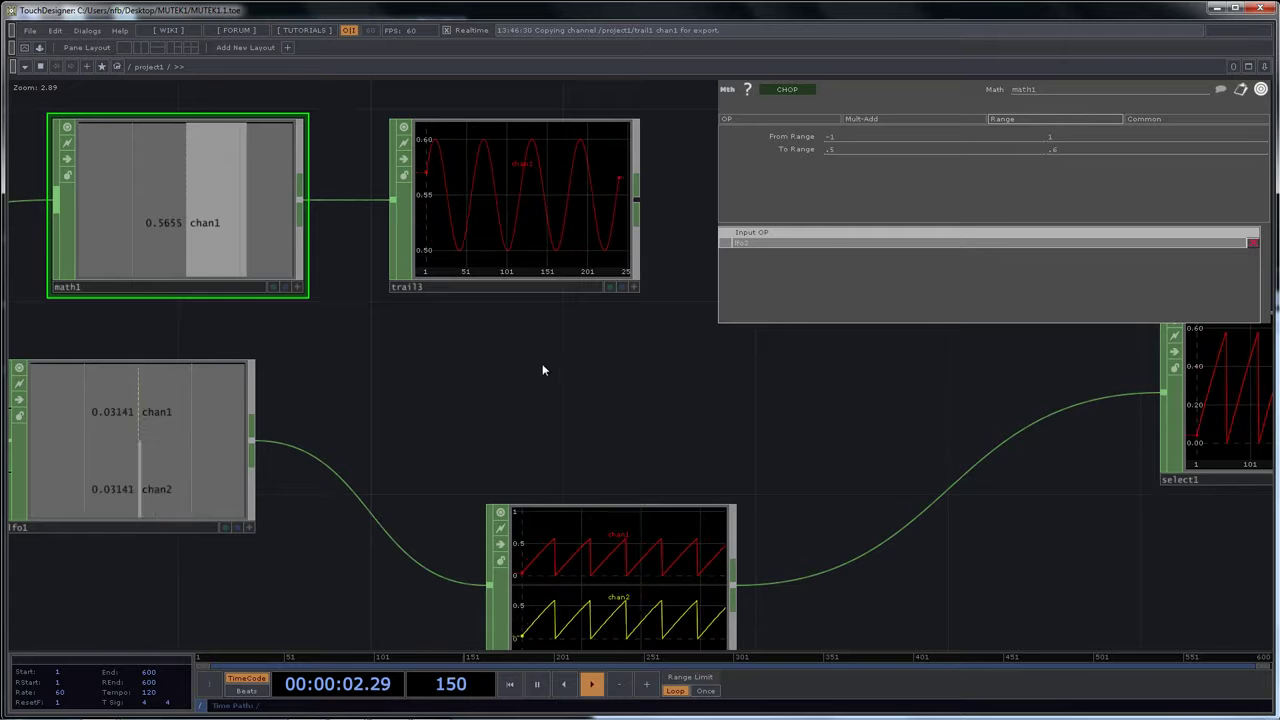
Move ramp1 to the left of constant1 and add a Noise CHOP in the space above lfo2
{"action": "scroll", "coordinate": [520, 370], "scroll_direction": "down", "scroll_amount": 5}
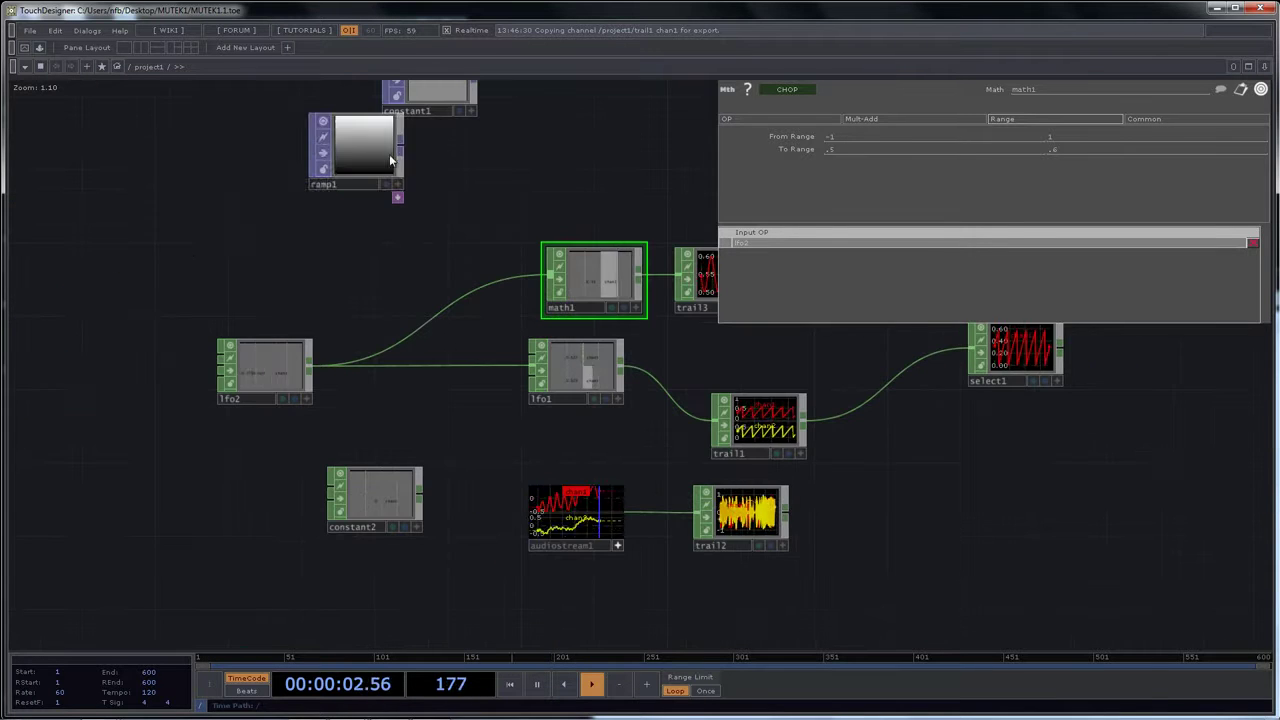
{"action": "left_click_drag", "start_coordinate": [390, 157], "coordinate": [316, 84]}
{"action": "left_click_drag", "start_coordinate": [394, 180], "coordinate": [338, 214]}
{"action": "key", "text": "Tab"}
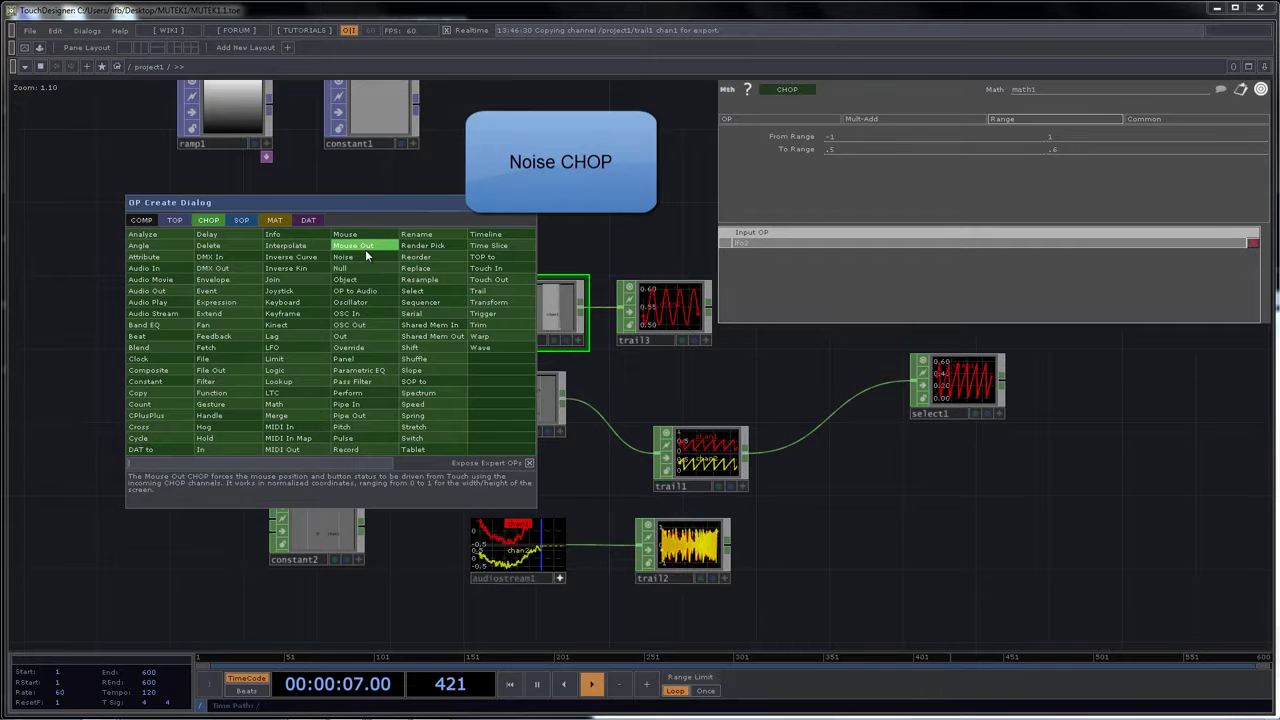
{"action": "left_click", "coordinate": [360, 256]}
{"action": "left_click", "coordinate": [316, 222]}
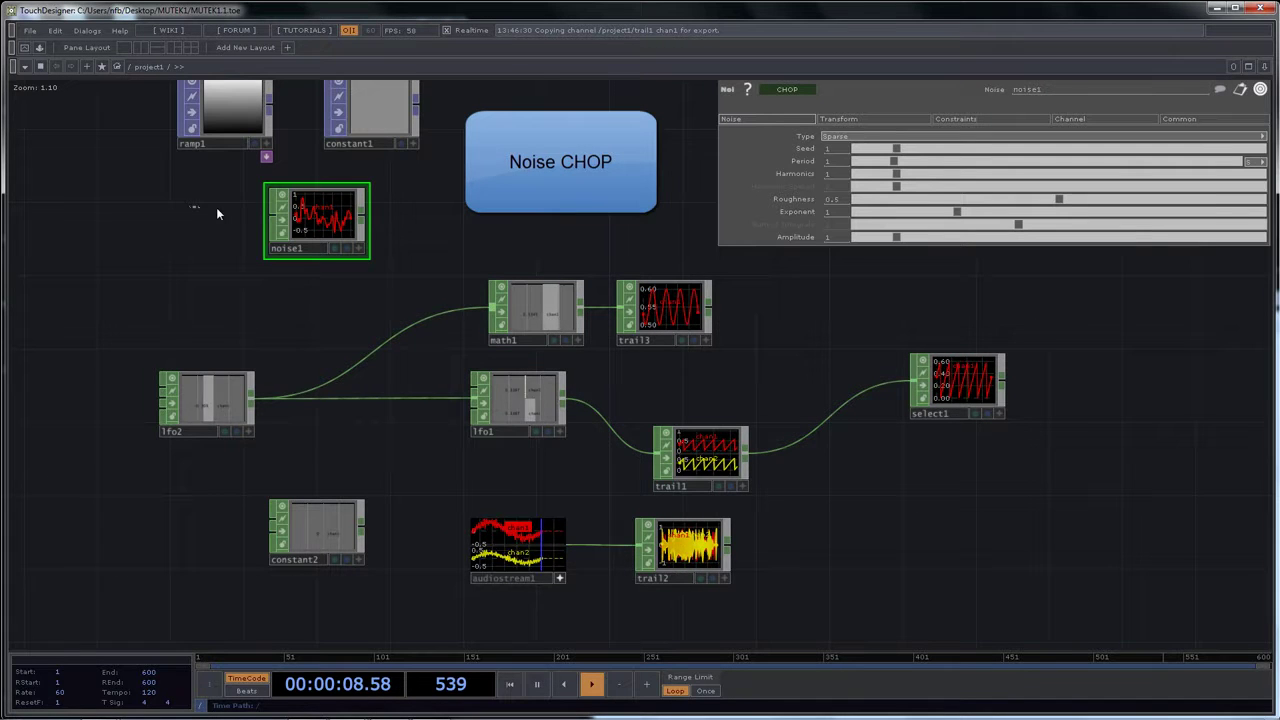
Inspect noise1's graph and operator information, and turn on its Time Slice option
{"action": "scroll", "coordinate": [300, 214], "scroll_direction": "up", "scroll_amount": 6}
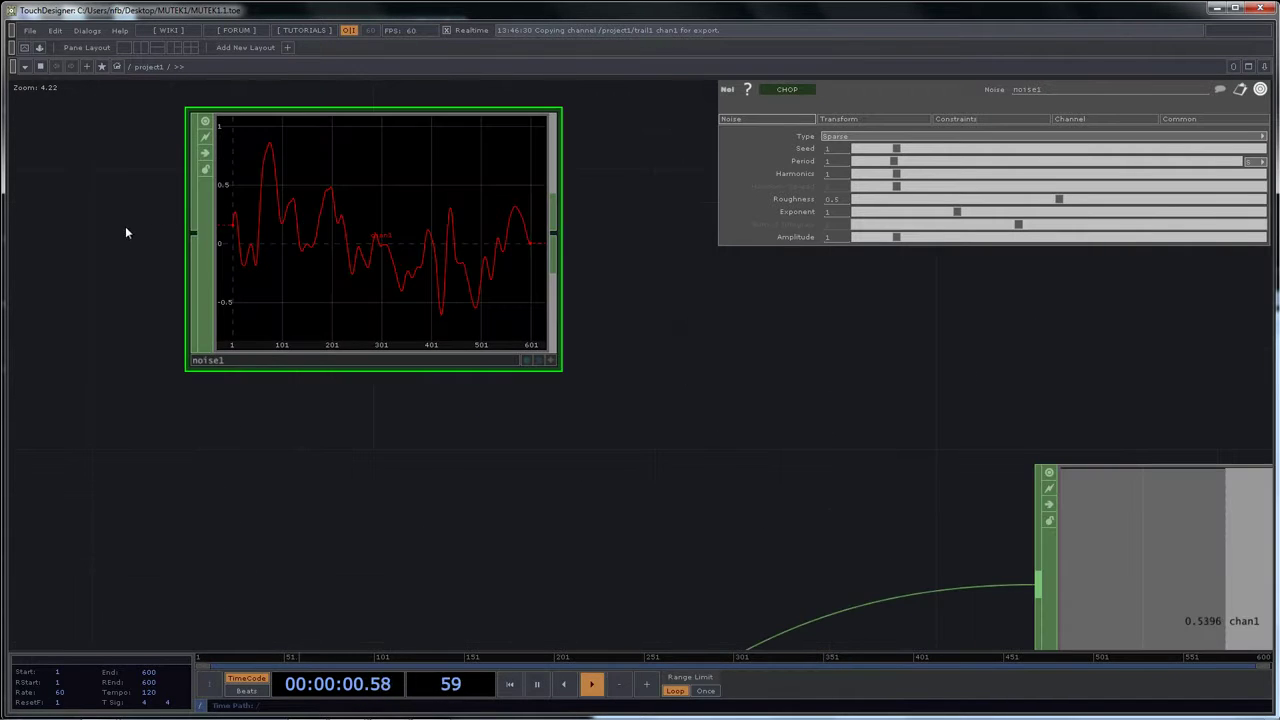
{"action": "middle_click", "coordinate": [408, 234]}
{"action": "left_click_drag", "start_coordinate": [642, 325], "coordinate": [570, 306]}
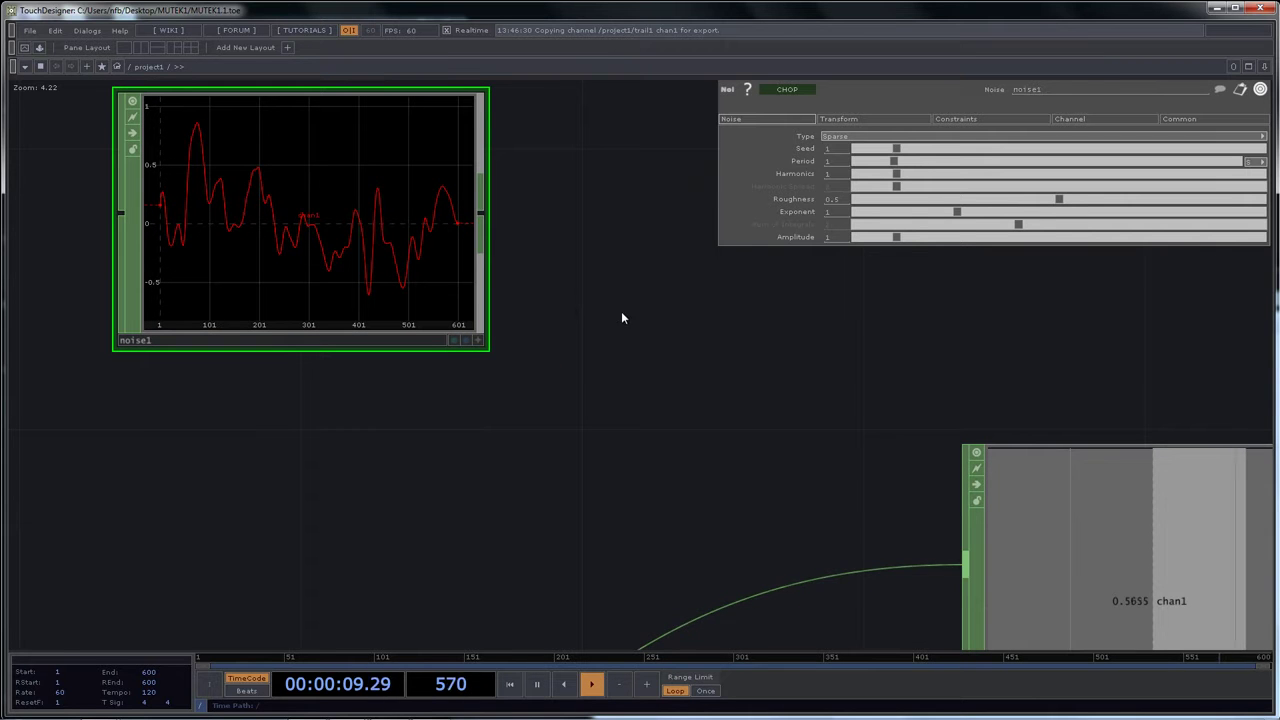
{"action": "left_click", "coordinate": [1206, 120]}
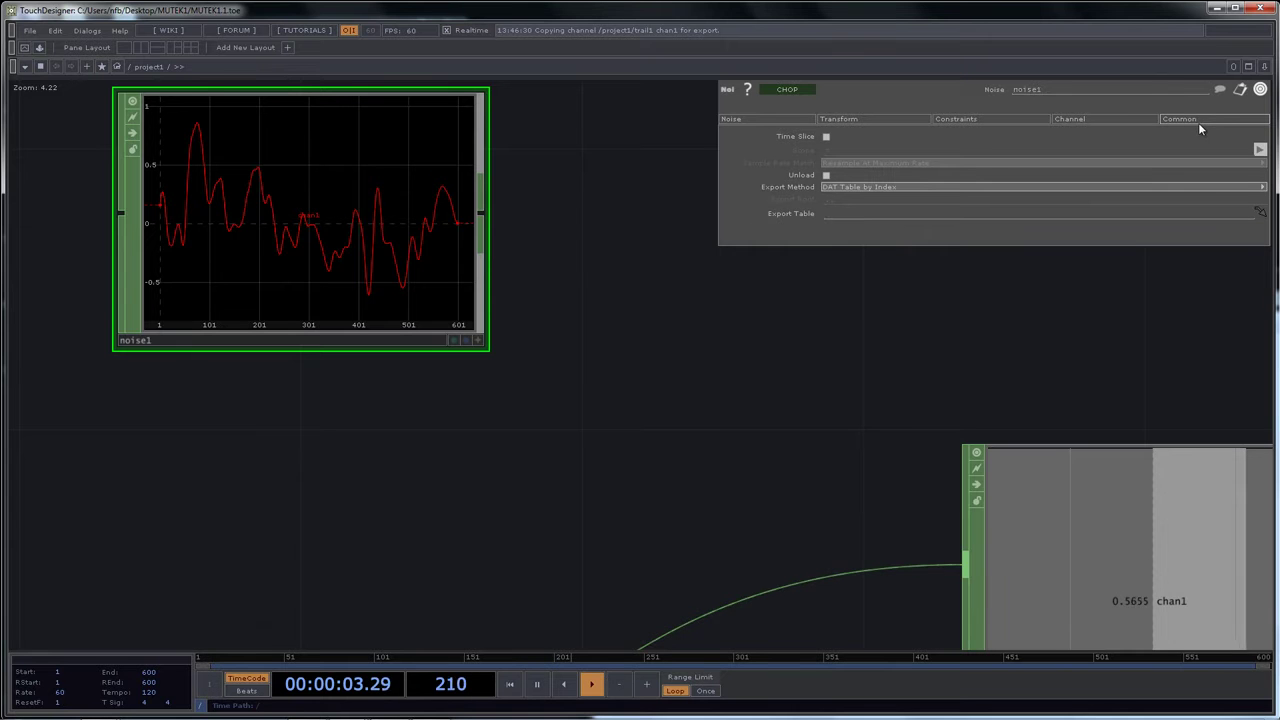
{"action": "left_click", "coordinate": [826, 137]}
{"action": "scroll", "coordinate": [620, 313], "scroll_direction": "down", "scroll_amount": 6}
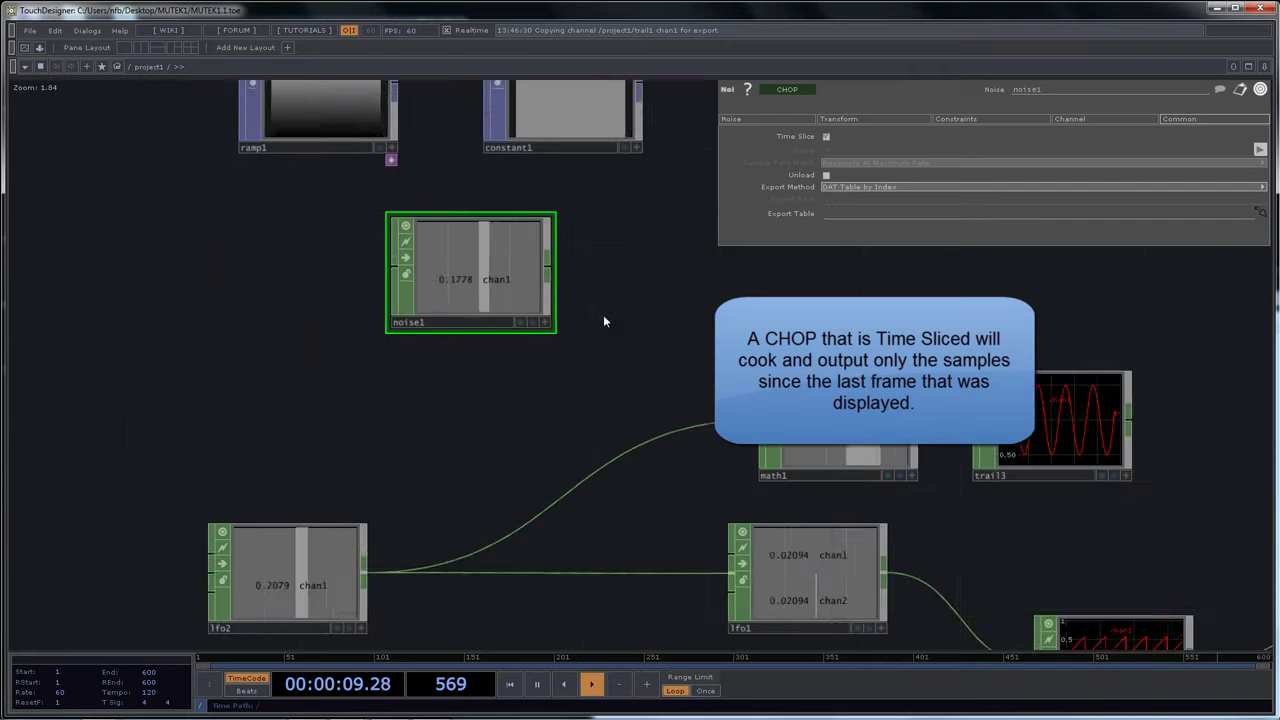
{"action": "left_click_drag", "start_coordinate": [559, 285], "coordinate": [459, 286]}
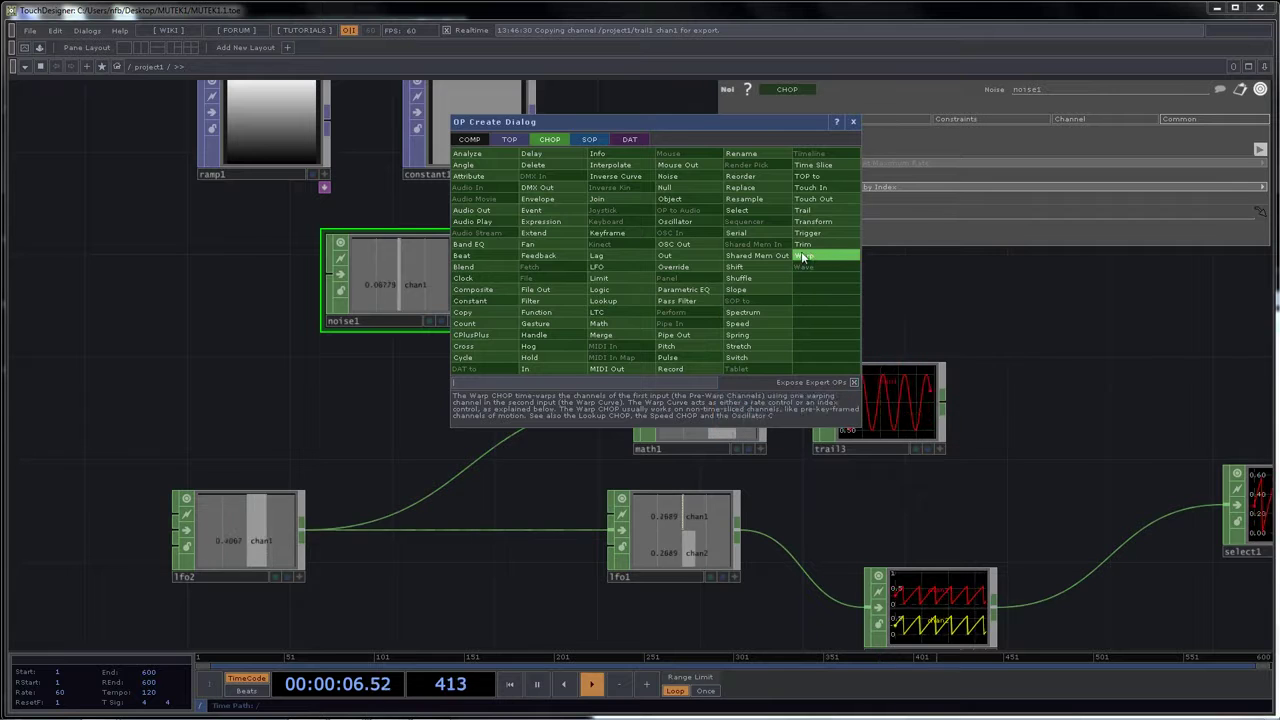
{"action": "left_click", "coordinate": [360, 407]}
{"action": "left_click", "coordinate": [588, 246]}
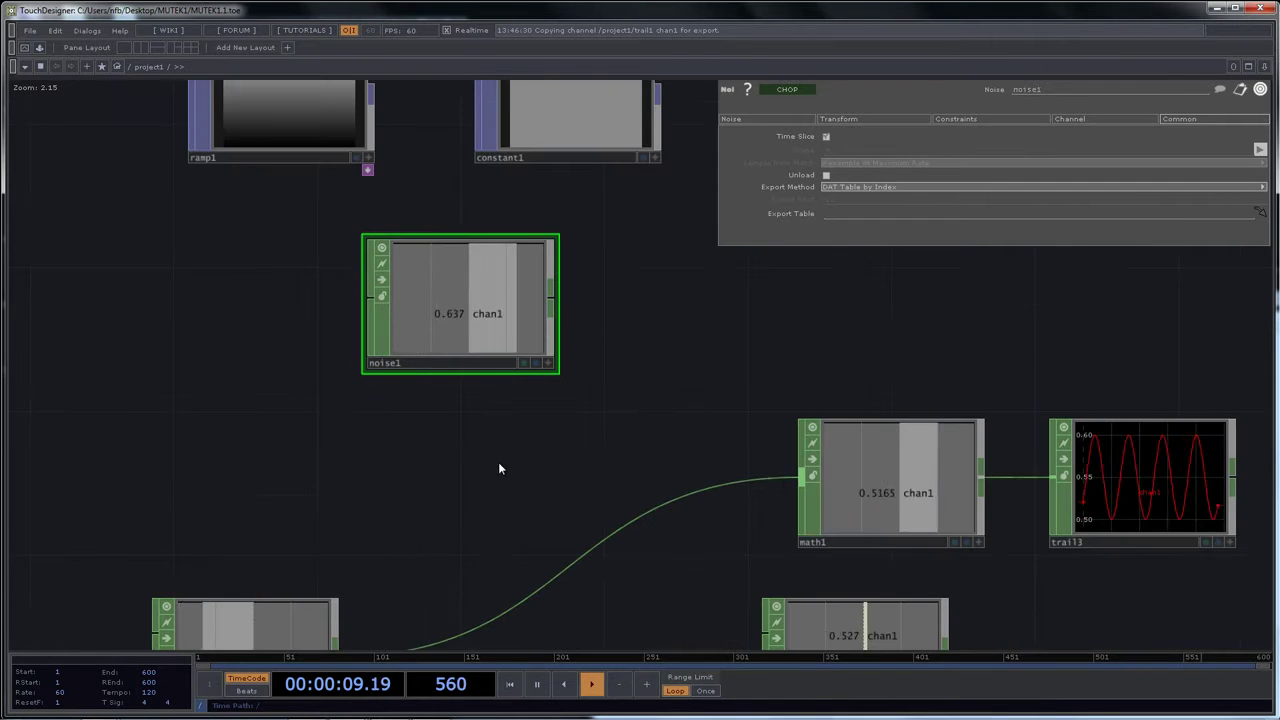
Move noise1 to the right, into the open space above math1
{"action": "scroll", "coordinate": [498, 462], "scroll_direction": "down", "scroll_amount": 3}
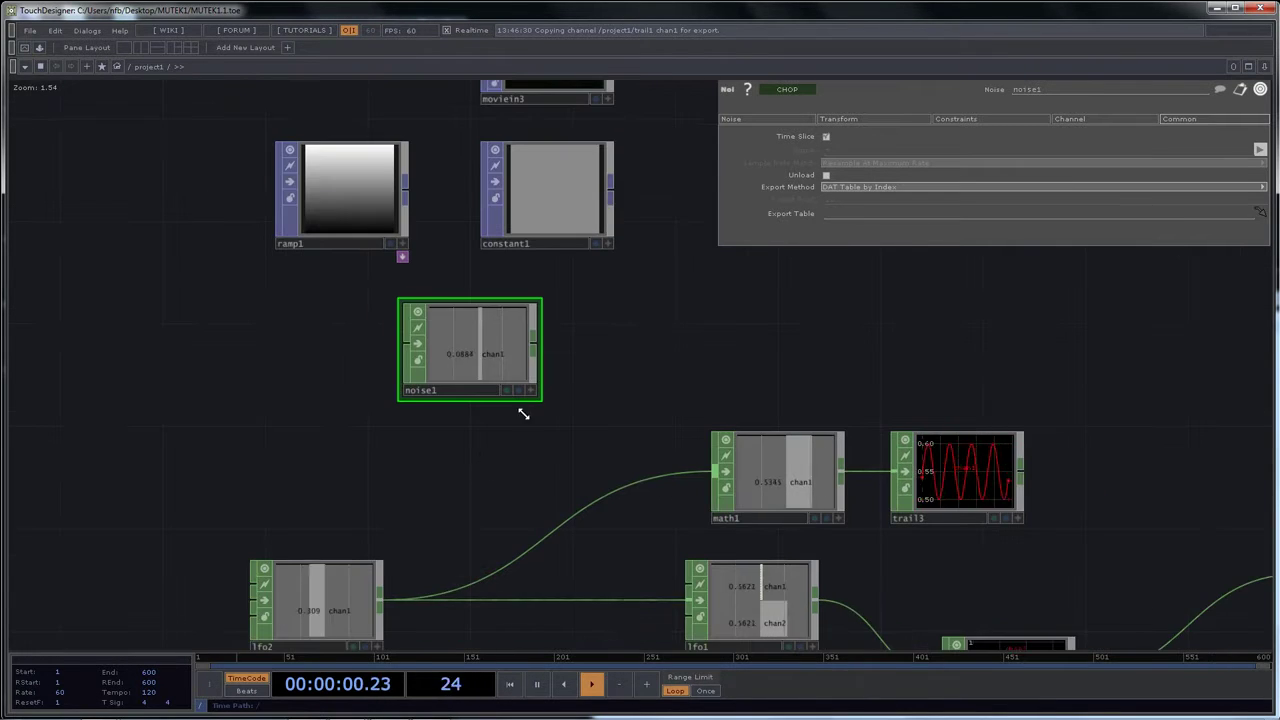
{"action": "left_click_drag", "start_coordinate": [563, 358], "coordinate": [504, 357]}
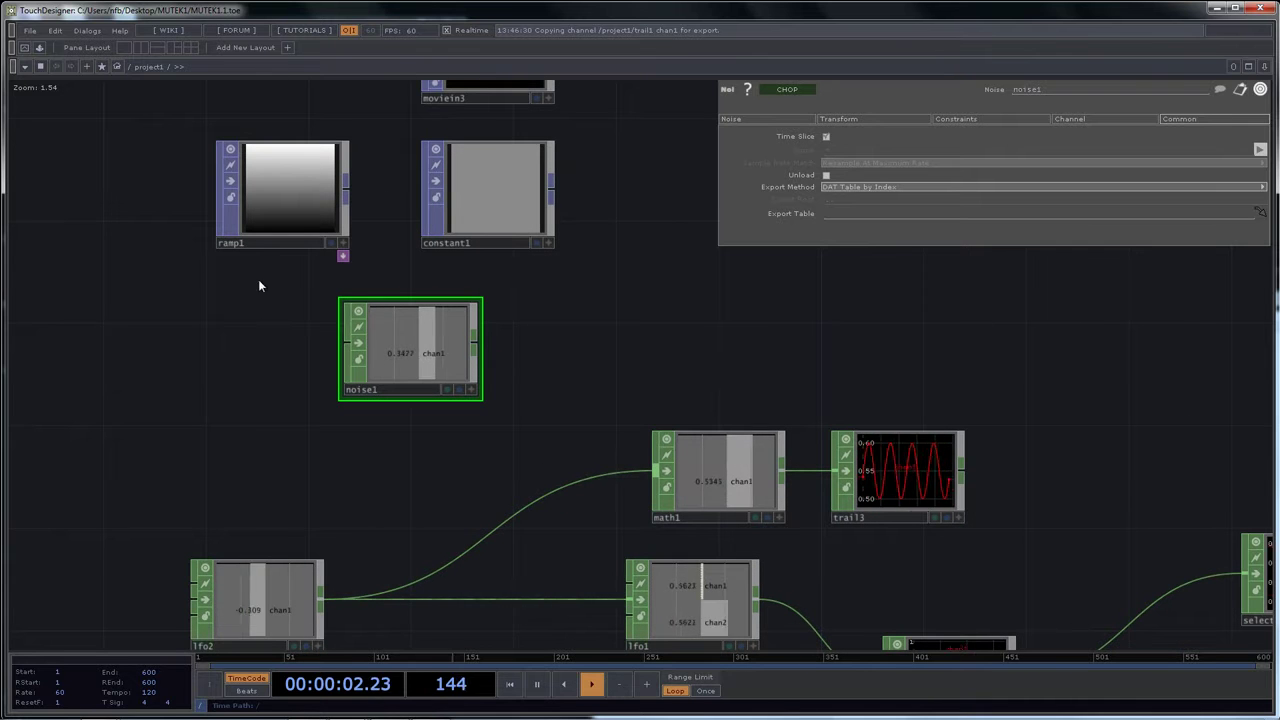
{"action": "scroll", "coordinate": [75, 232], "scroll_direction": "down", "scroll_amount": 5}
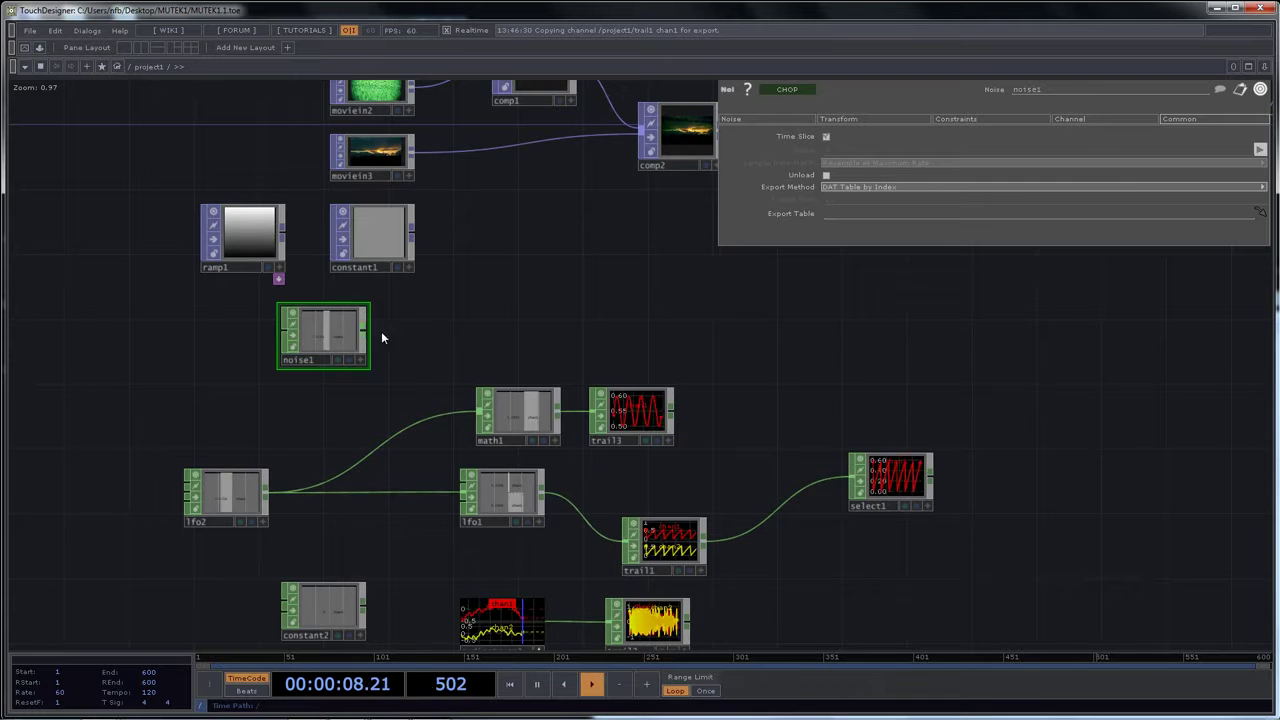
{"action": "scroll", "coordinate": [300, 332], "scroll_direction": "up", "scroll_amount": 5}
{"action": "scroll", "coordinate": [298, 334], "scroll_direction": "down", "scroll_amount": 3}
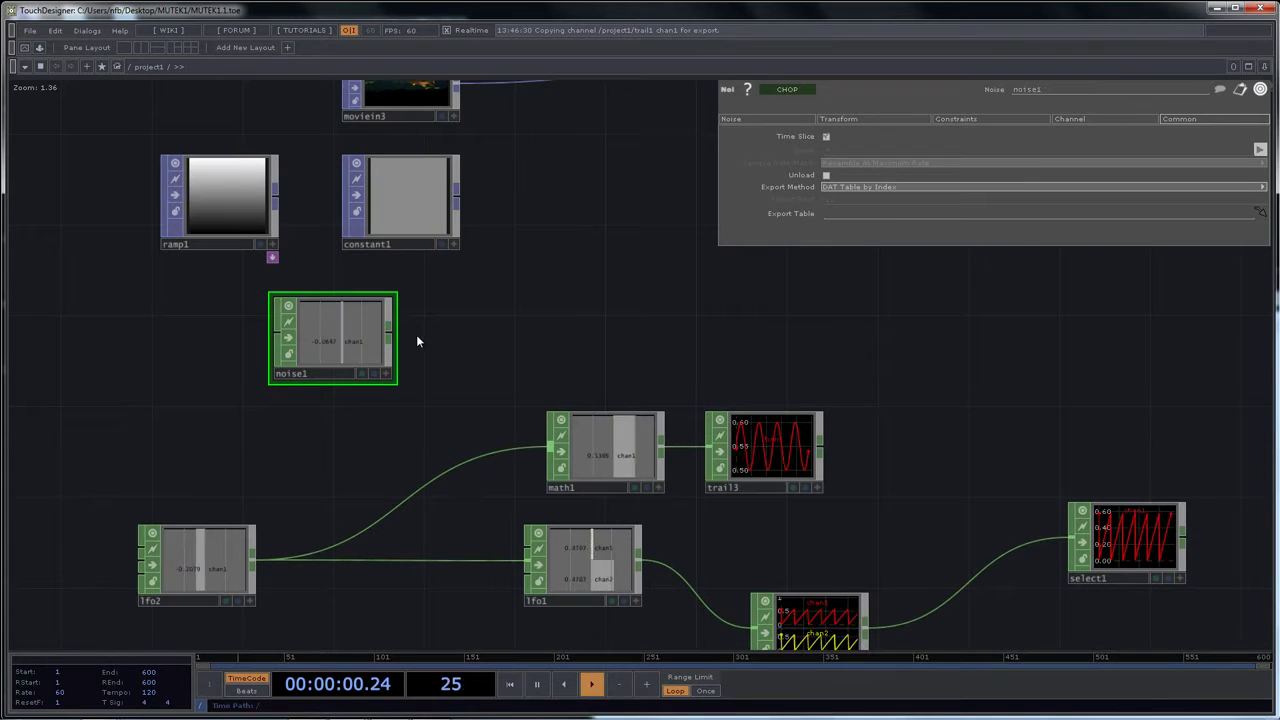
{"action": "left_click_drag", "start_coordinate": [327, 338], "coordinate": [530, 313]}
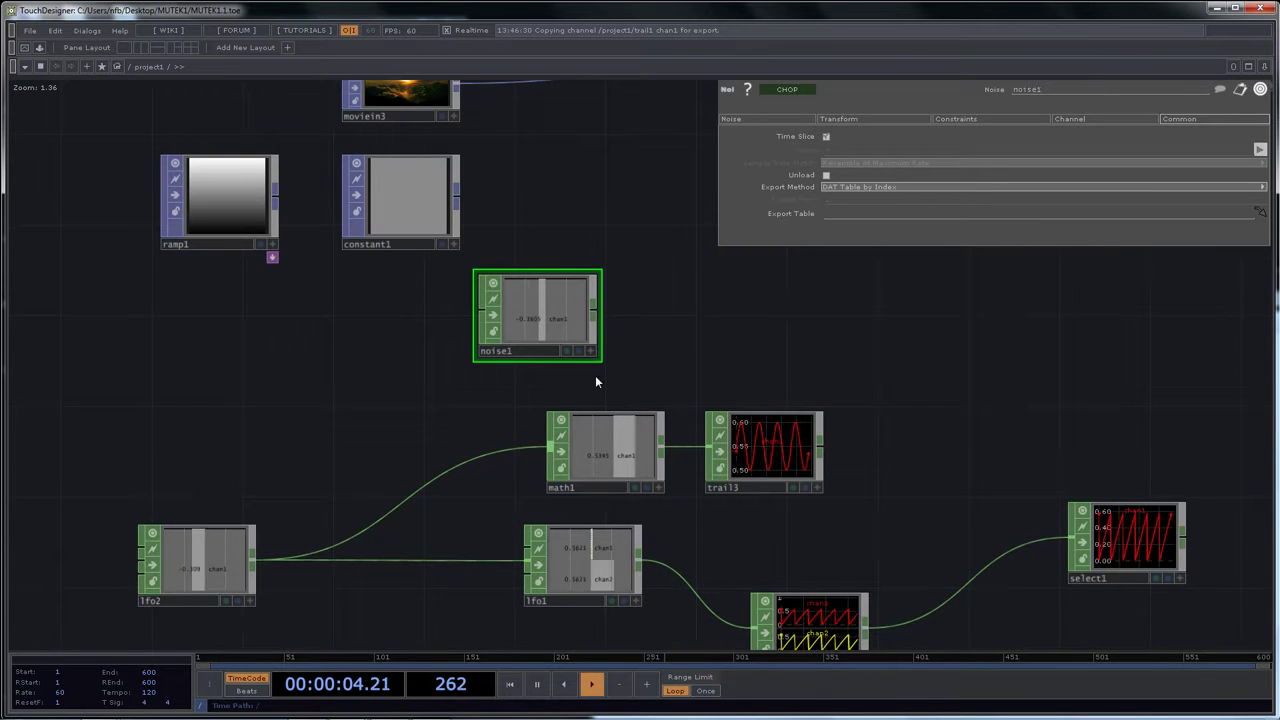
Move trail2 farther right along its wire from audiostream1, and turn off audiostream1's active viewer mode
{"action": "scroll", "coordinate": [691, 340], "scroll_direction": "down", "scroll_amount": 3}
{"action": "left_click_drag", "start_coordinate": [673, 243], "coordinate": [627, 118]}
{"action": "left_click_drag", "start_coordinate": [610, 538], "coordinate": [577, 420]}
{"action": "scroll", "coordinate": [600, 427], "scroll_direction": "up", "scroll_amount": 2}
{"action": "scroll", "coordinate": [600, 427], "scroll_direction": "up", "scroll_amount": 8}
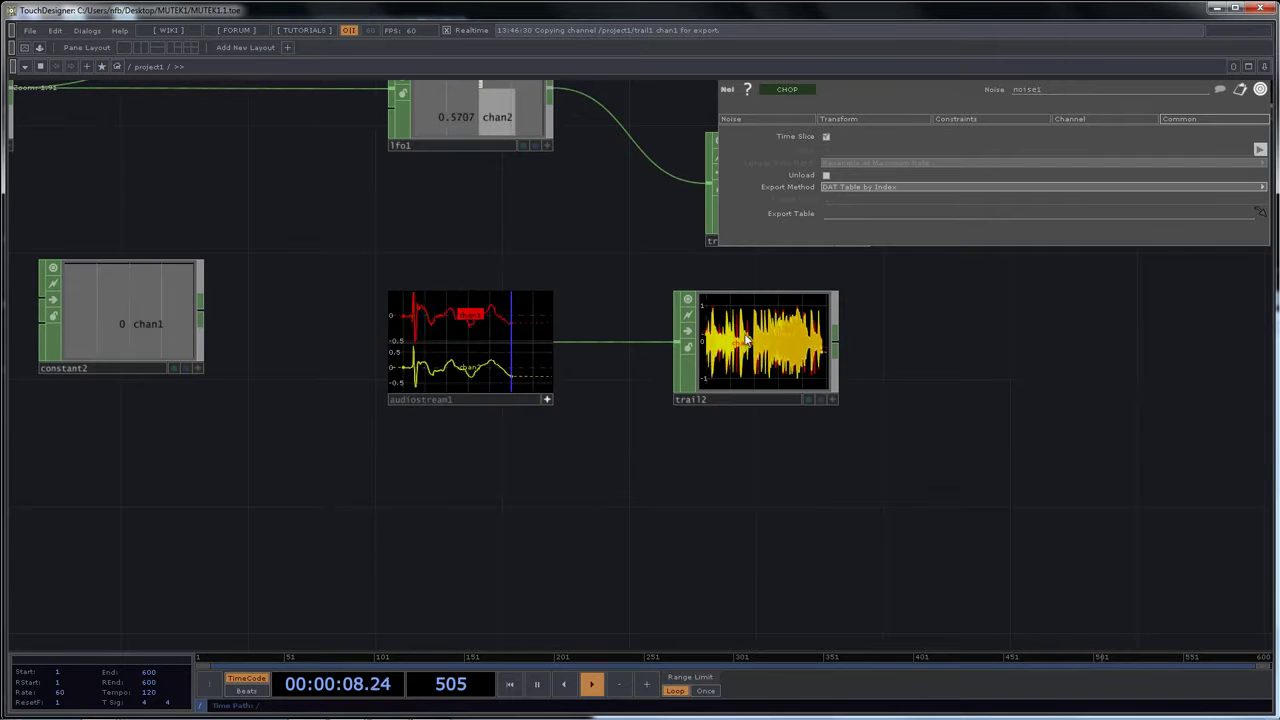
{"action": "left_click_drag", "start_coordinate": [730, 370], "coordinate": [920, 370]}
{"action": "left_click_drag", "start_coordinate": [699, 464], "coordinate": [711, 486]}
{"action": "left_click", "coordinate": [550, 432]}
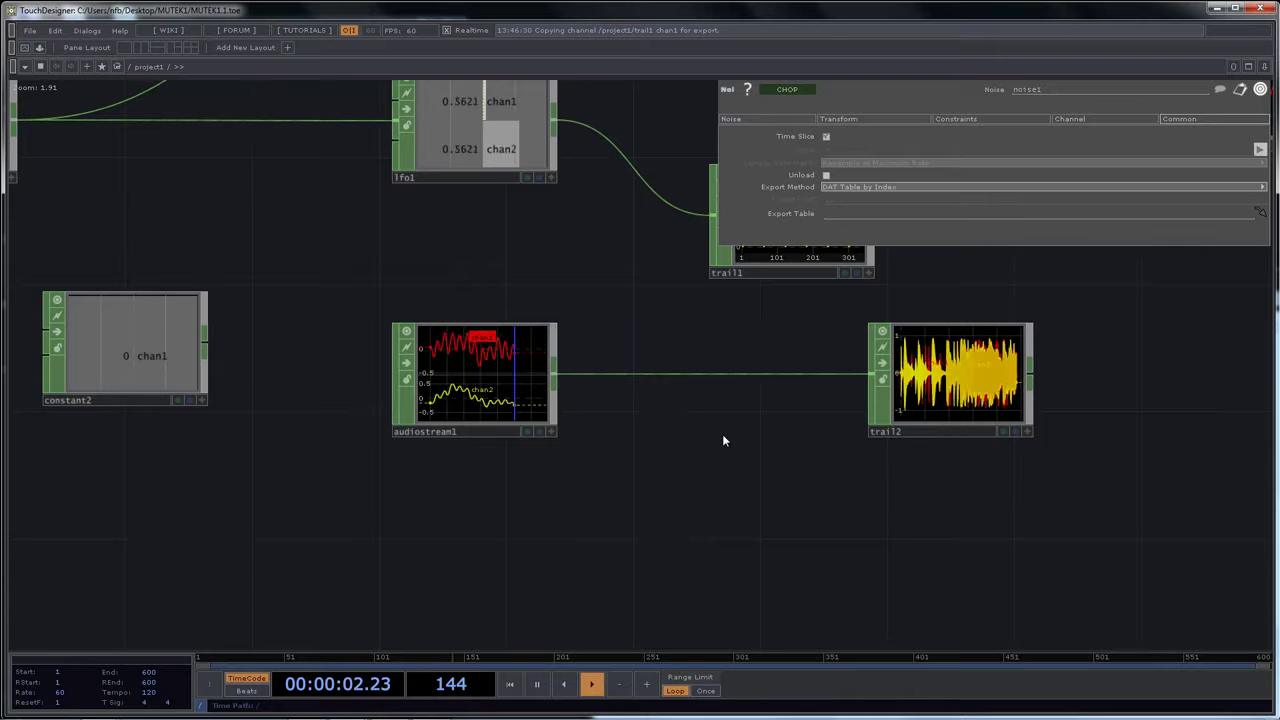
{"action": "scroll", "coordinate": [724, 440], "scroll_direction": "down", "scroll_amount": 10}
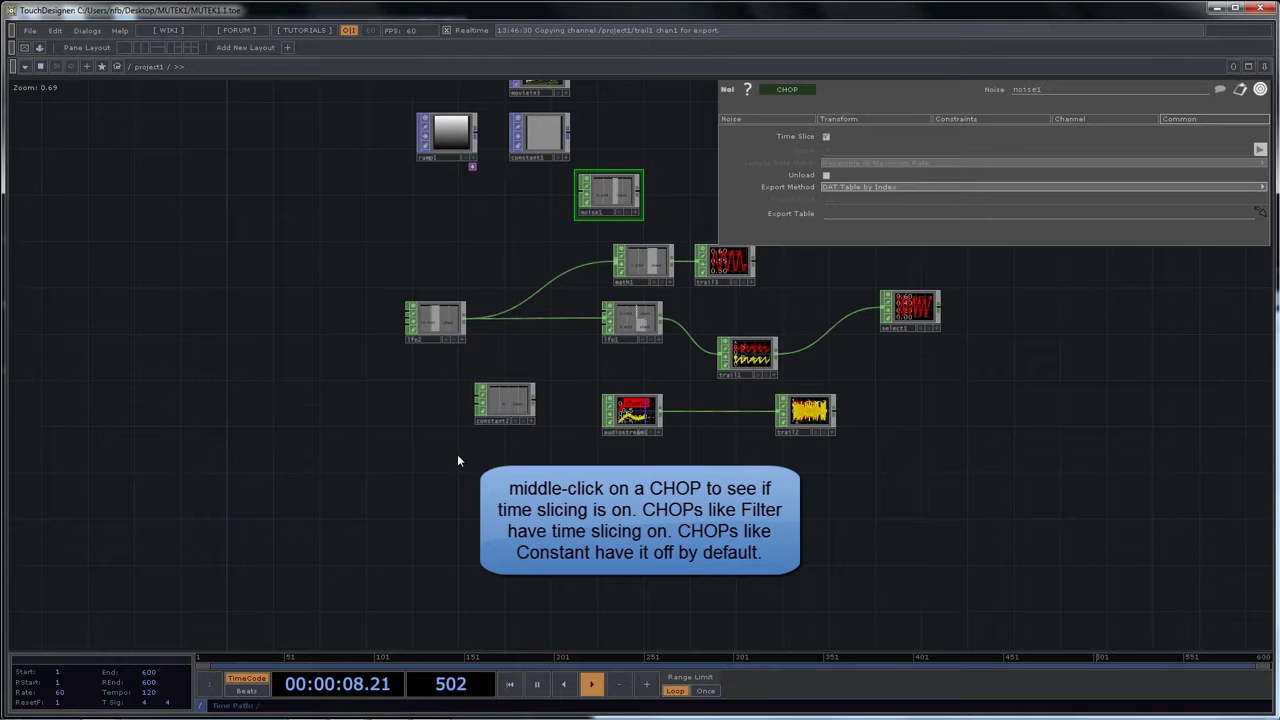
{"action": "left_click_drag", "start_coordinate": [534, 497], "coordinate": [440, 460]}
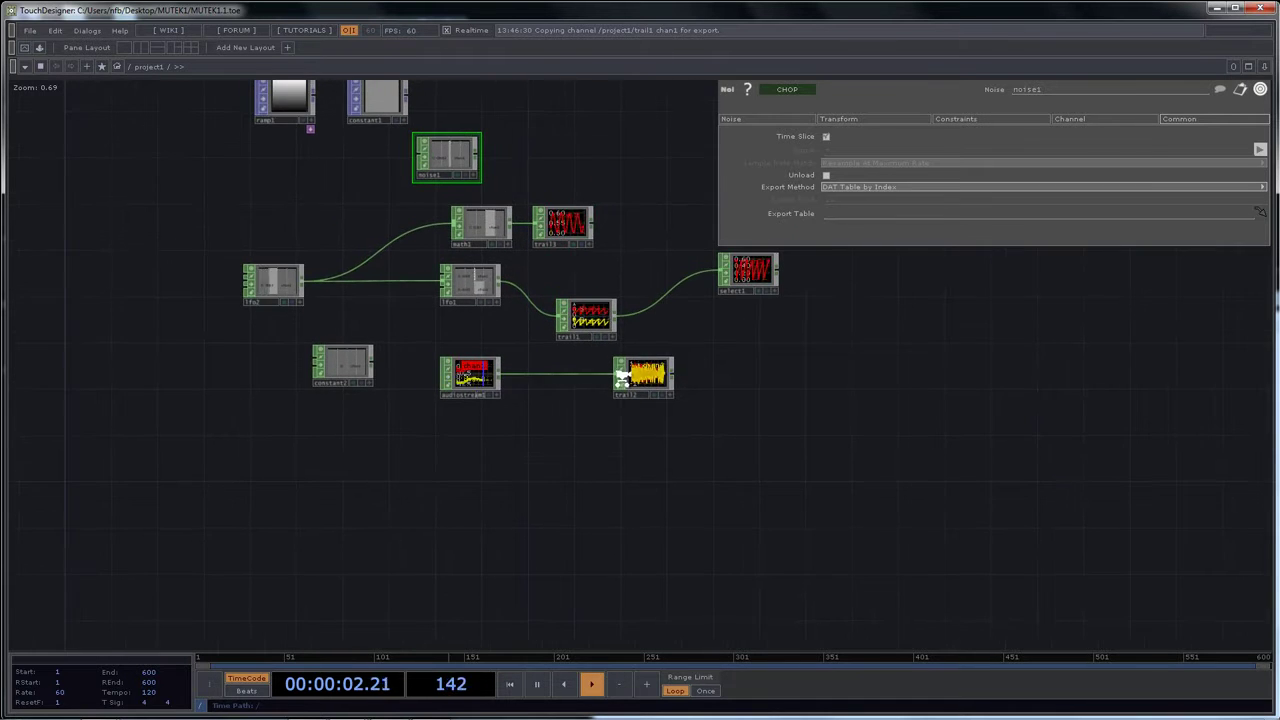
{"action": "scroll", "coordinate": [624, 392], "scroll_direction": "up", "scroll_amount": 5}
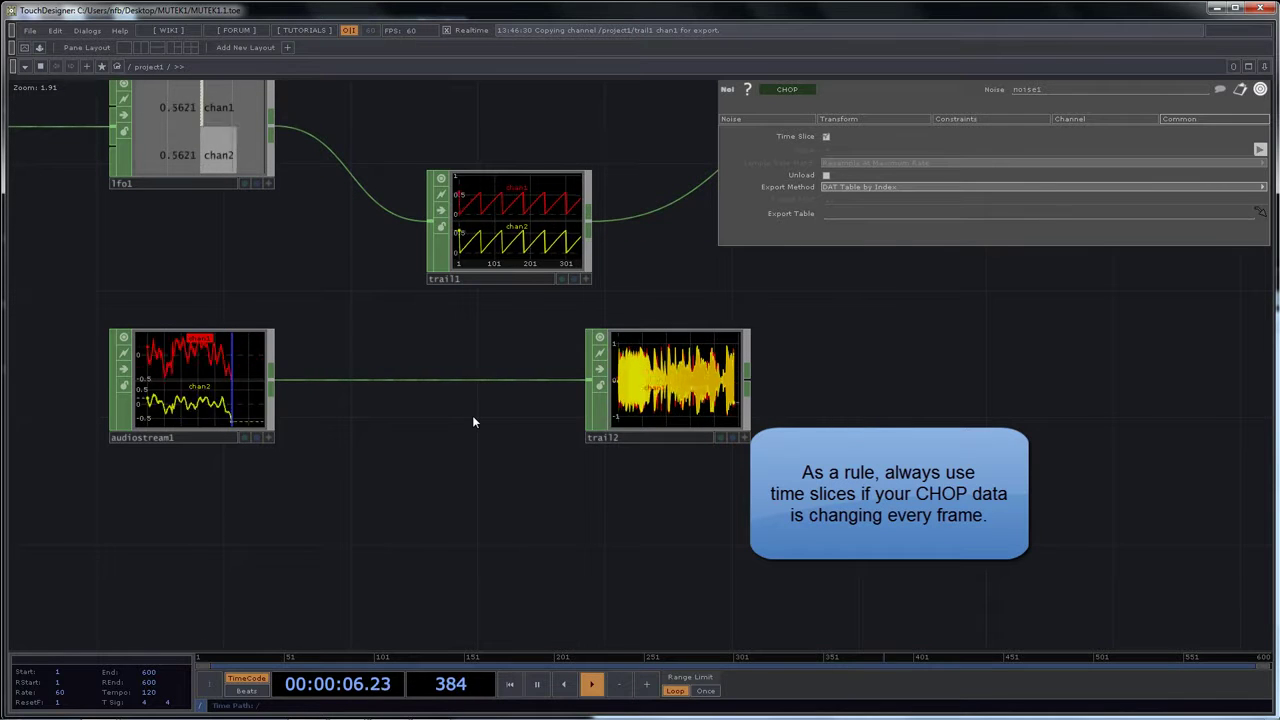
{"action": "scroll", "coordinate": [462, 420], "scroll_direction": "down", "scroll_amount": 3}
{"action": "left_click_drag", "start_coordinate": [431, 434], "coordinate": [537, 443]}
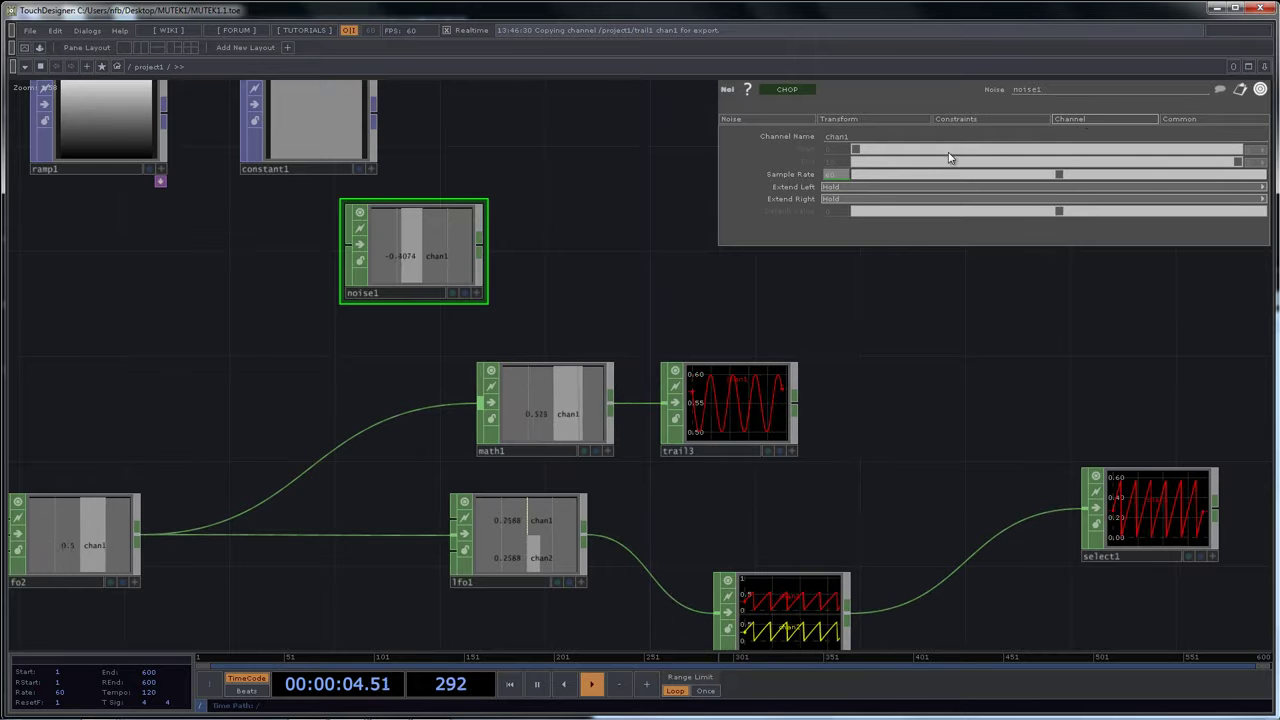
Set noise1's Channel Name to chan1 chan2 chan[3-6] so that it generates six channels
{"action": "left_click", "coordinate": [885, 138]}
{"action": "type", "text": "ch"}
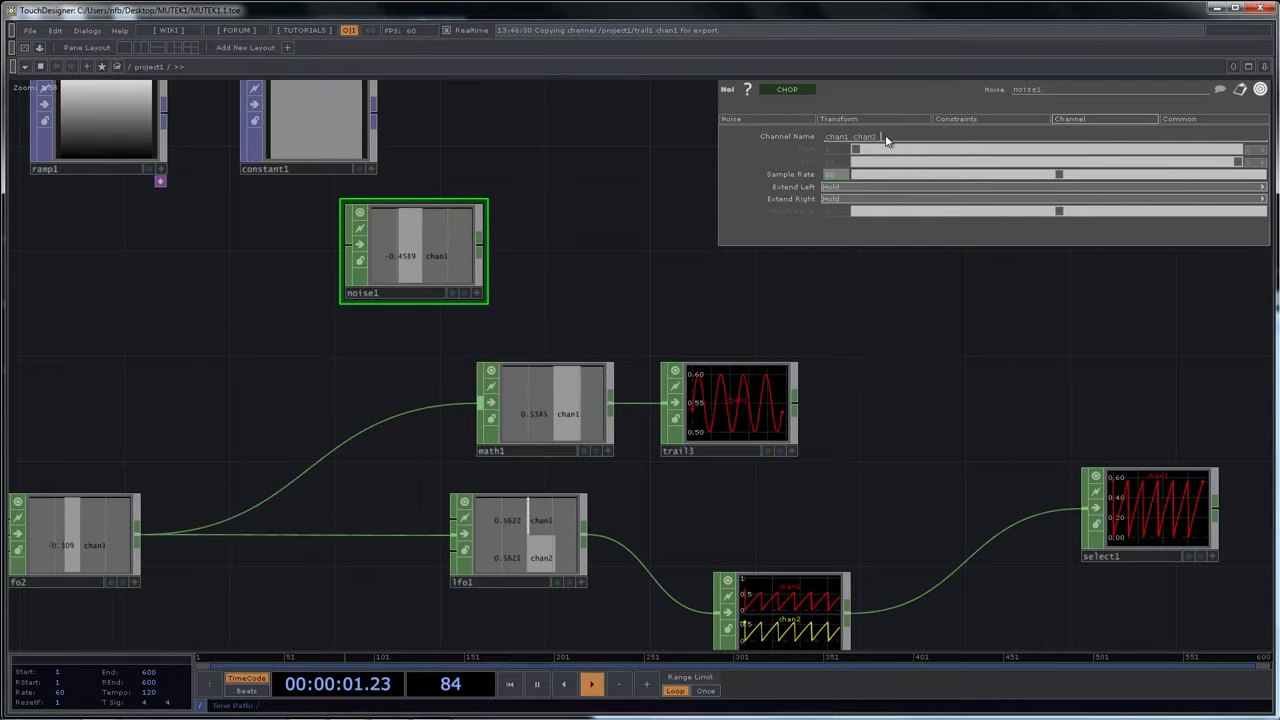
{"action": "type", "text": "an"}
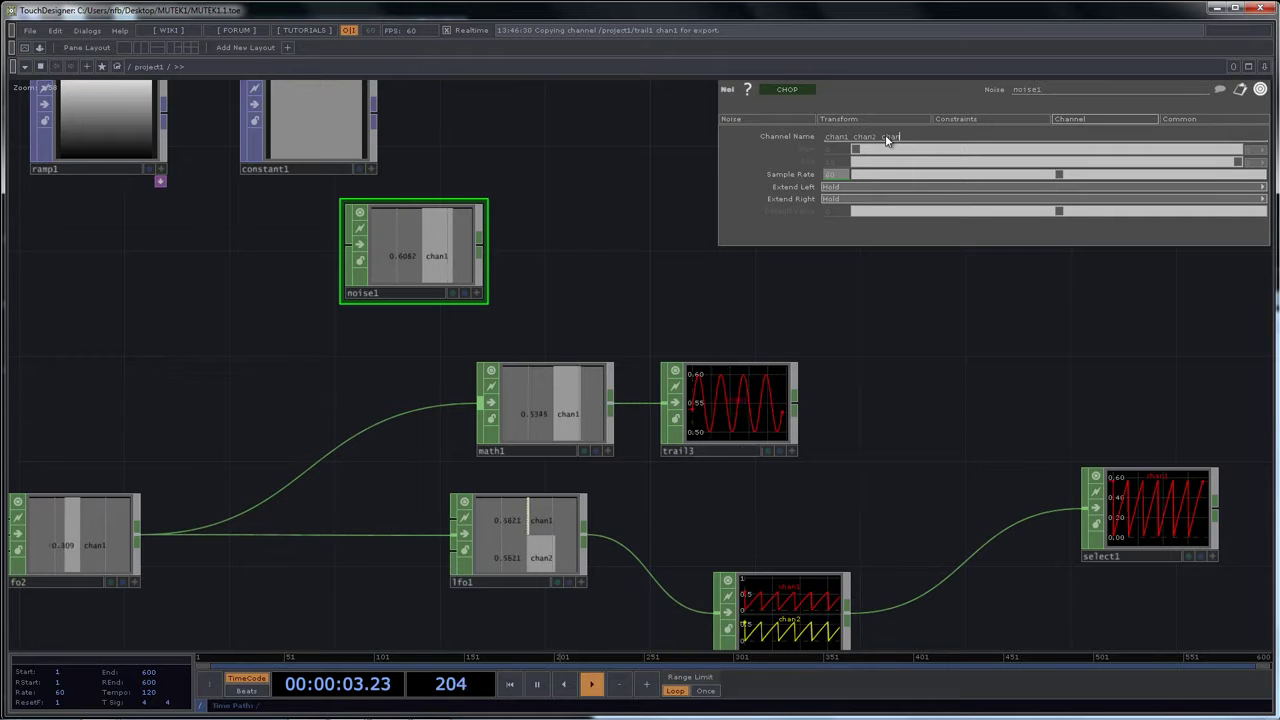
{"action": "type", "text": "3"}
{"action": "type", "text": "2-"}
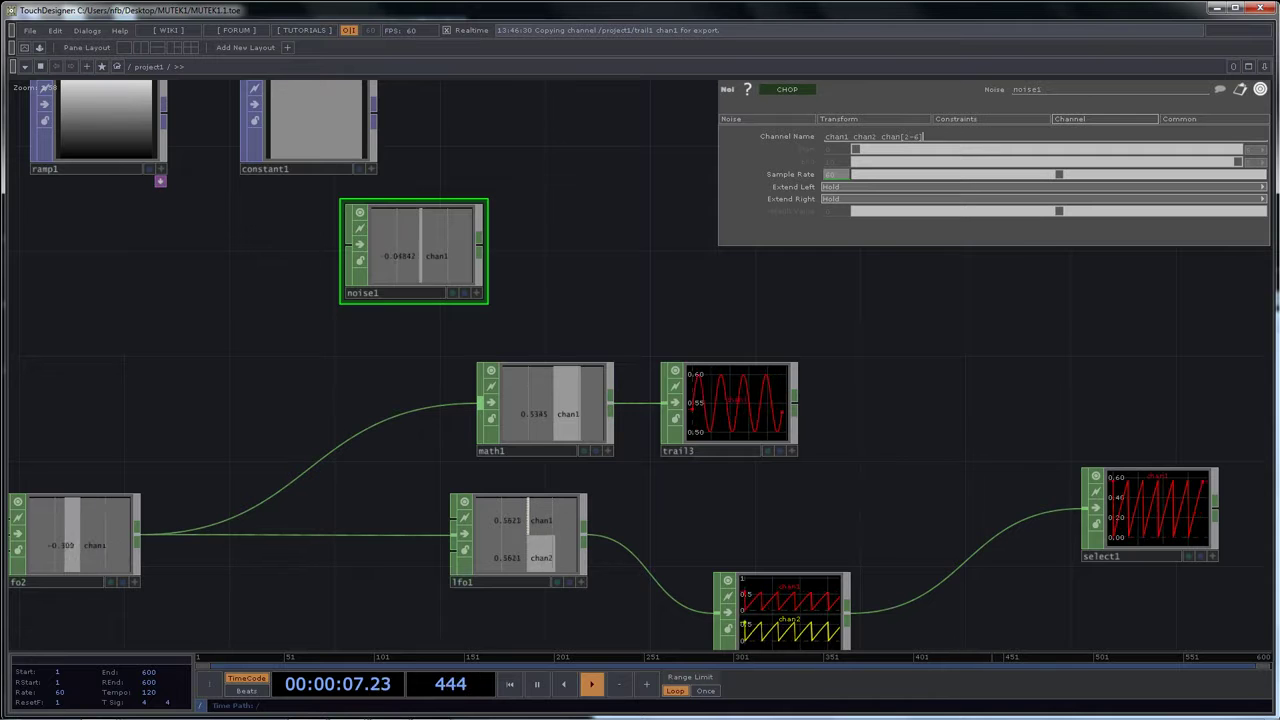
{"action": "key", "text": "Return"}
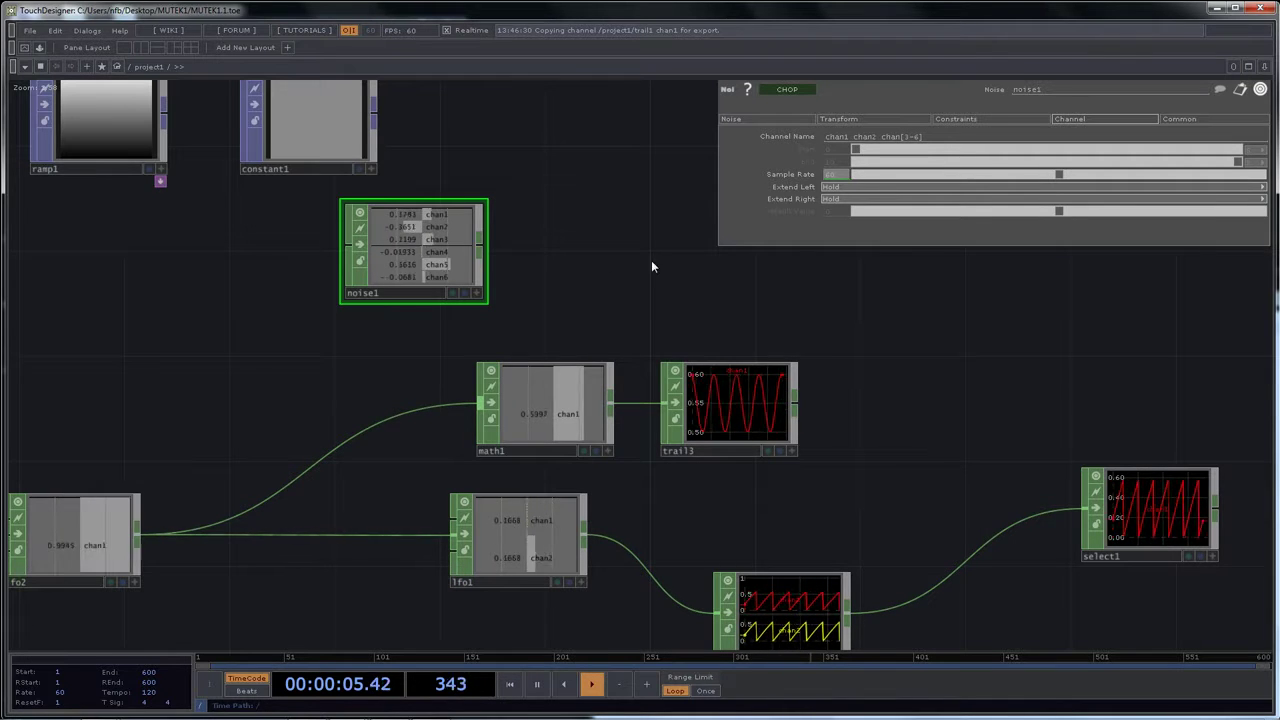
{"action": "scroll", "coordinate": [390, 253], "scroll_direction": "up", "scroll_amount": 3}
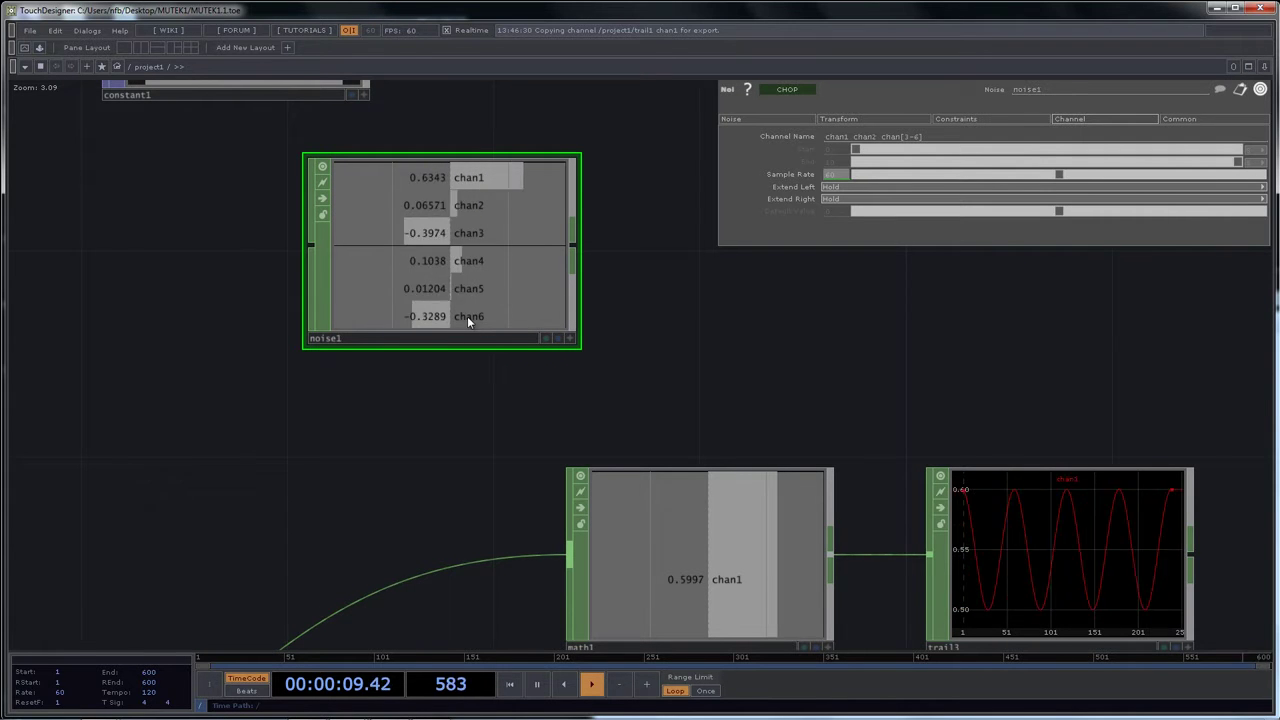
Set lfo2's waveform type to Square
{"action": "left_click_drag", "start_coordinate": [698, 285], "coordinate": [654, 308]}
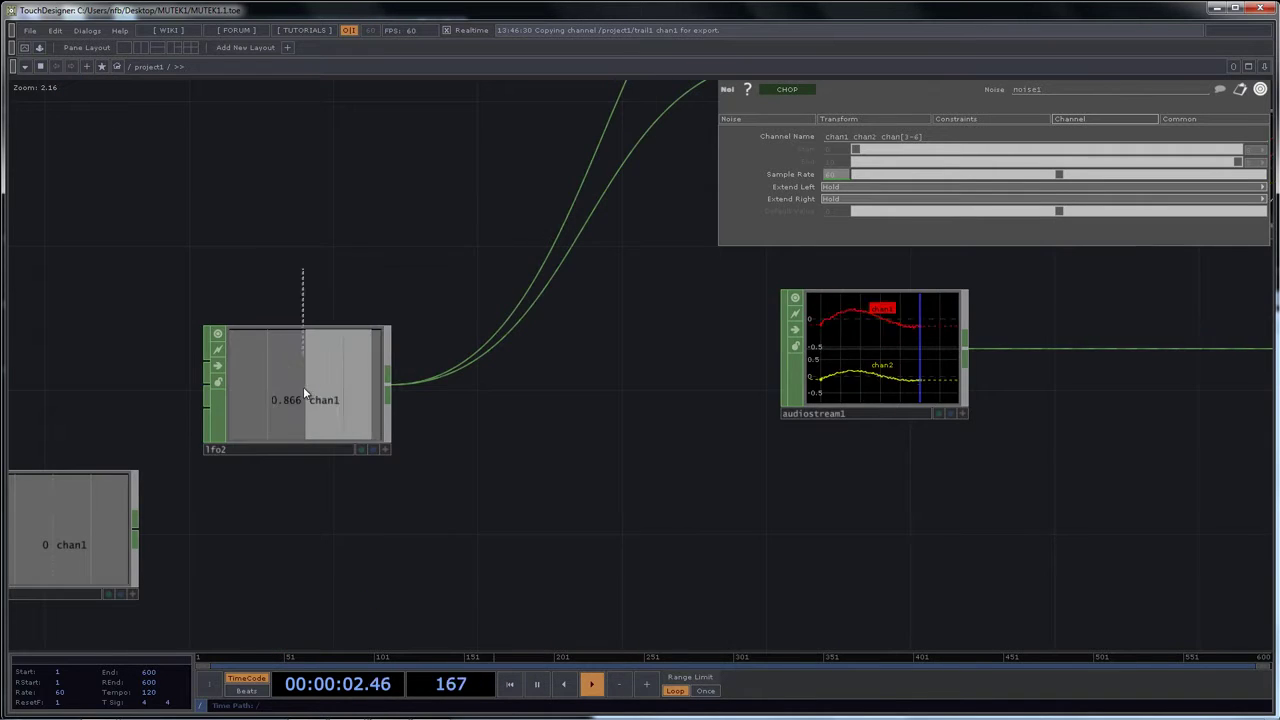
{"action": "left_click", "coordinate": [305, 392]}
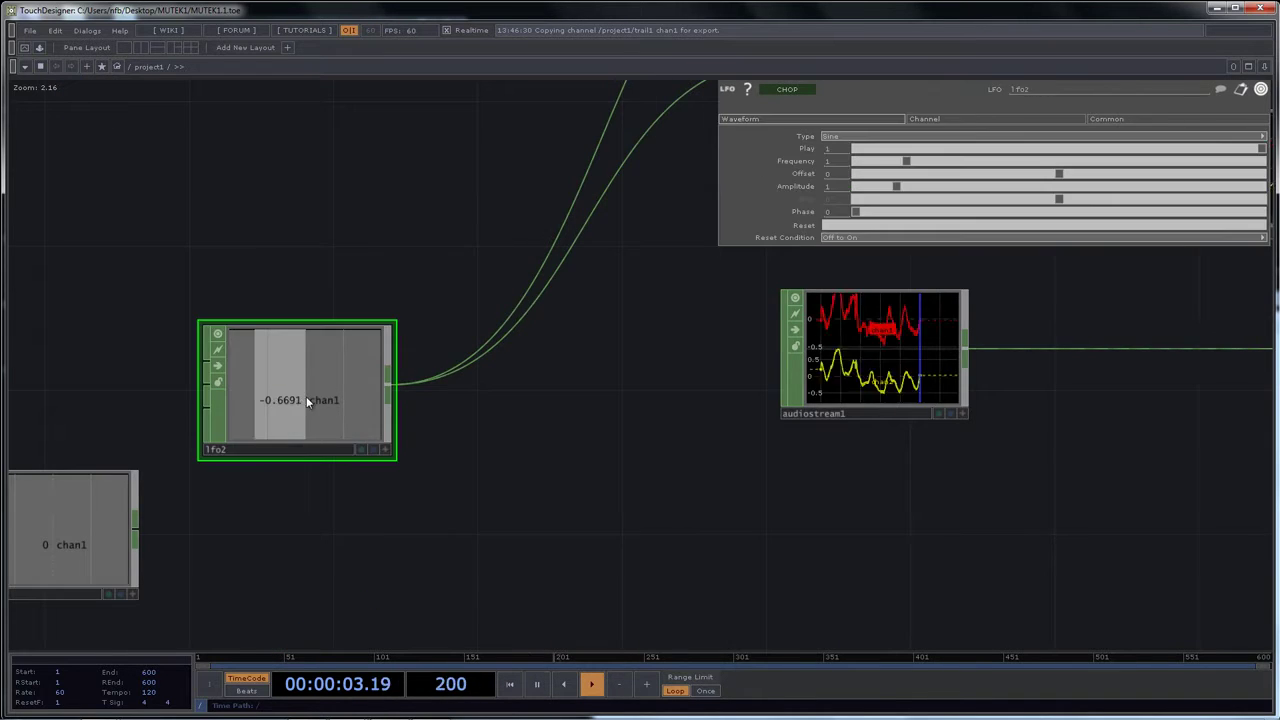
{"action": "left_click", "coordinate": [853, 136]}
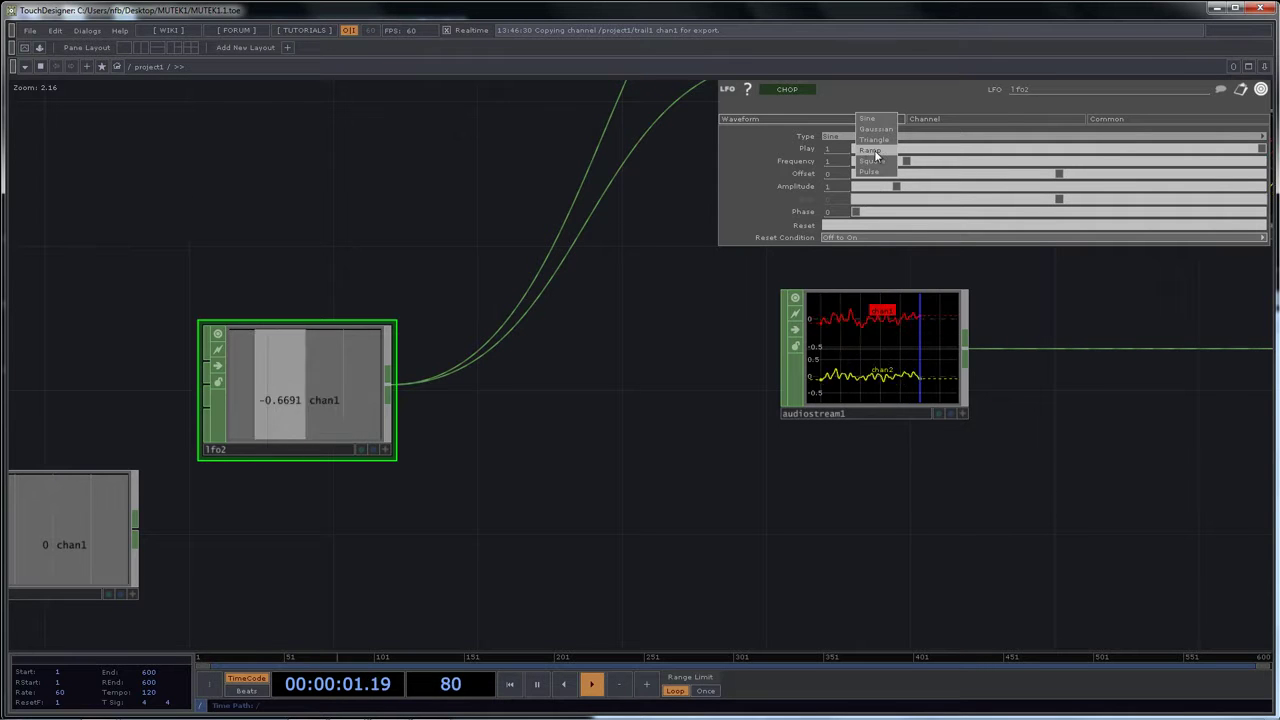
{"action": "left_click", "coordinate": [876, 160]}
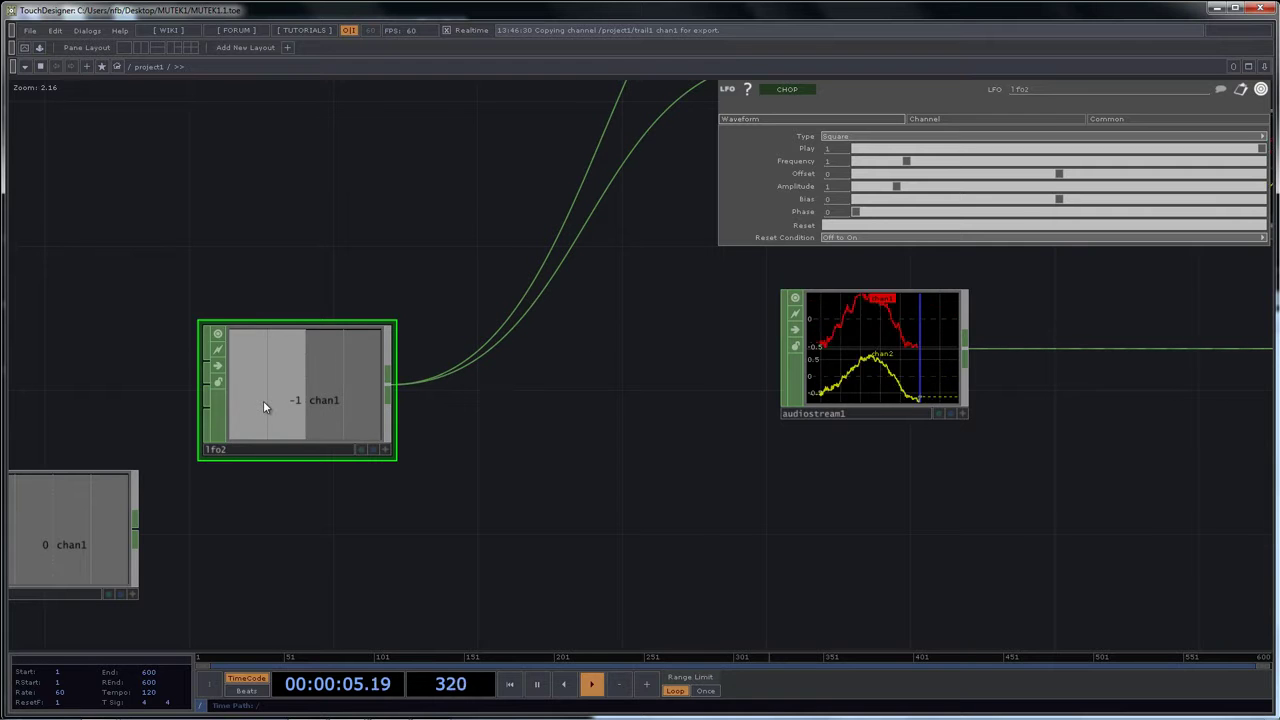
Branch a new Filter CHOP off lfo2's output, keeping the existing connections, and place it below and to the right of lfo2
{"action": "left_click_drag", "start_coordinate": [437, 437], "coordinate": [378, 348]}
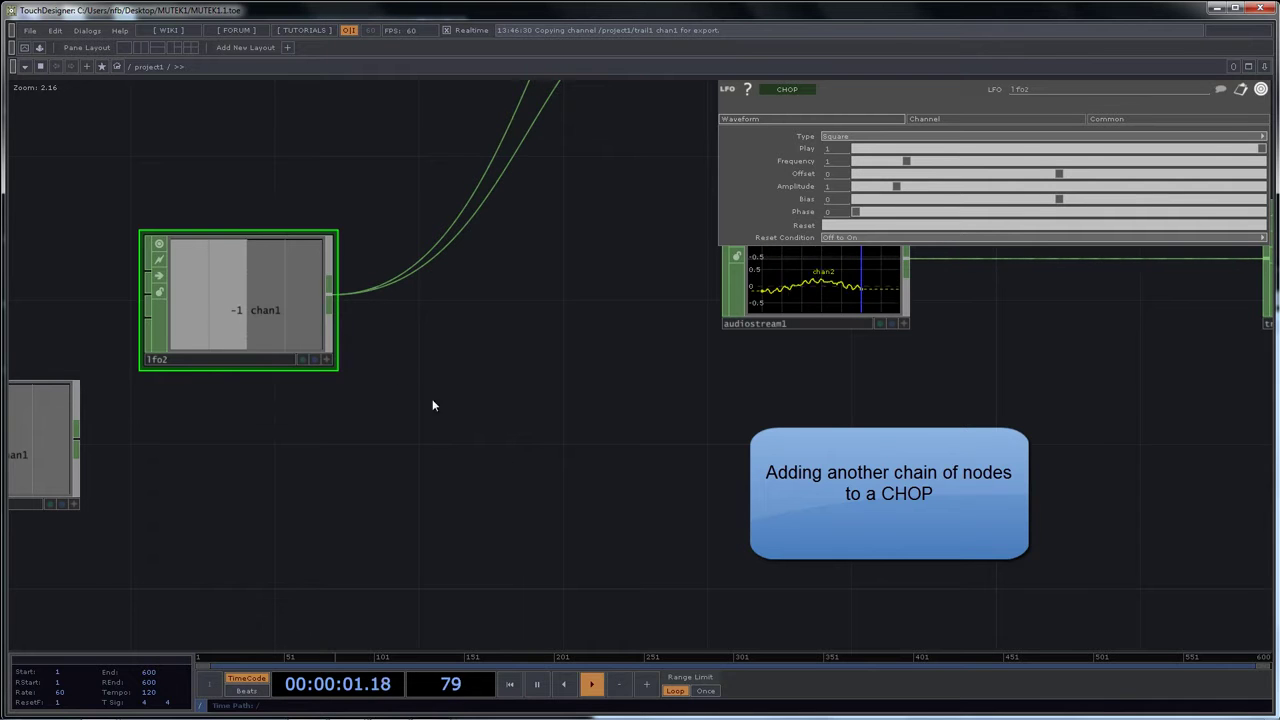
{"action": "right_click", "coordinate": [331, 298]}
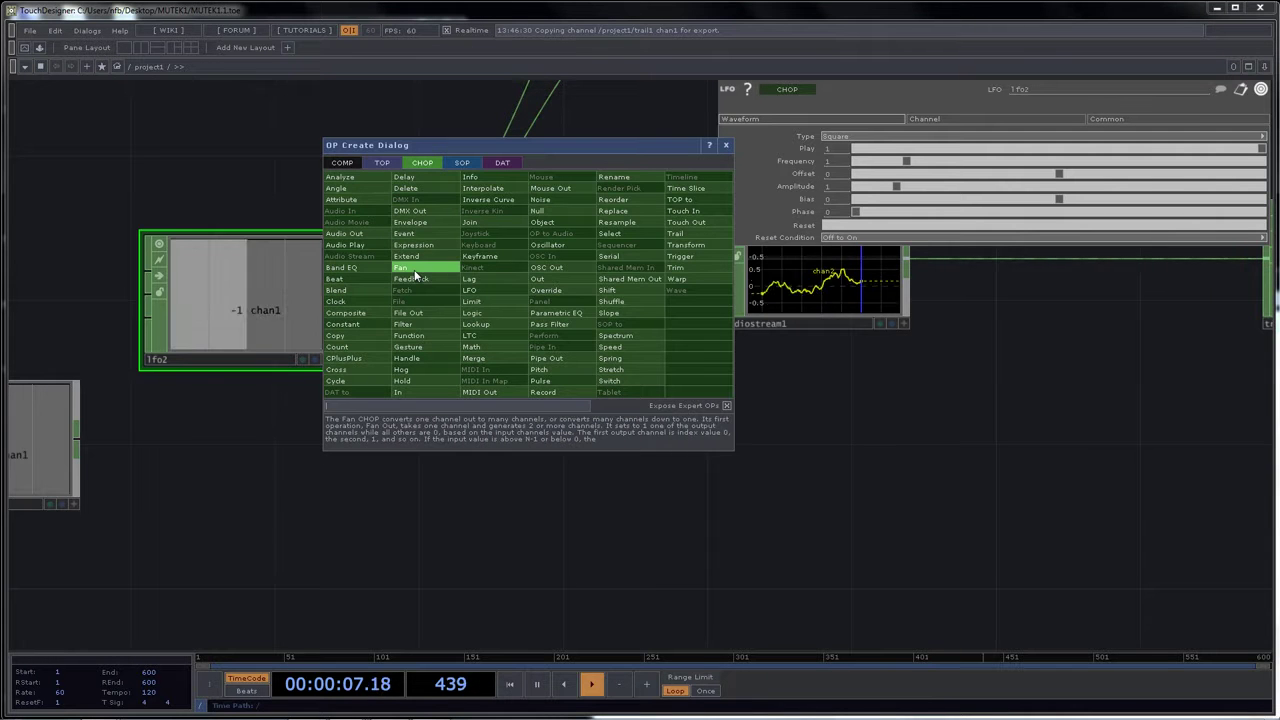
{"action": "left_click", "coordinate": [417, 325]}
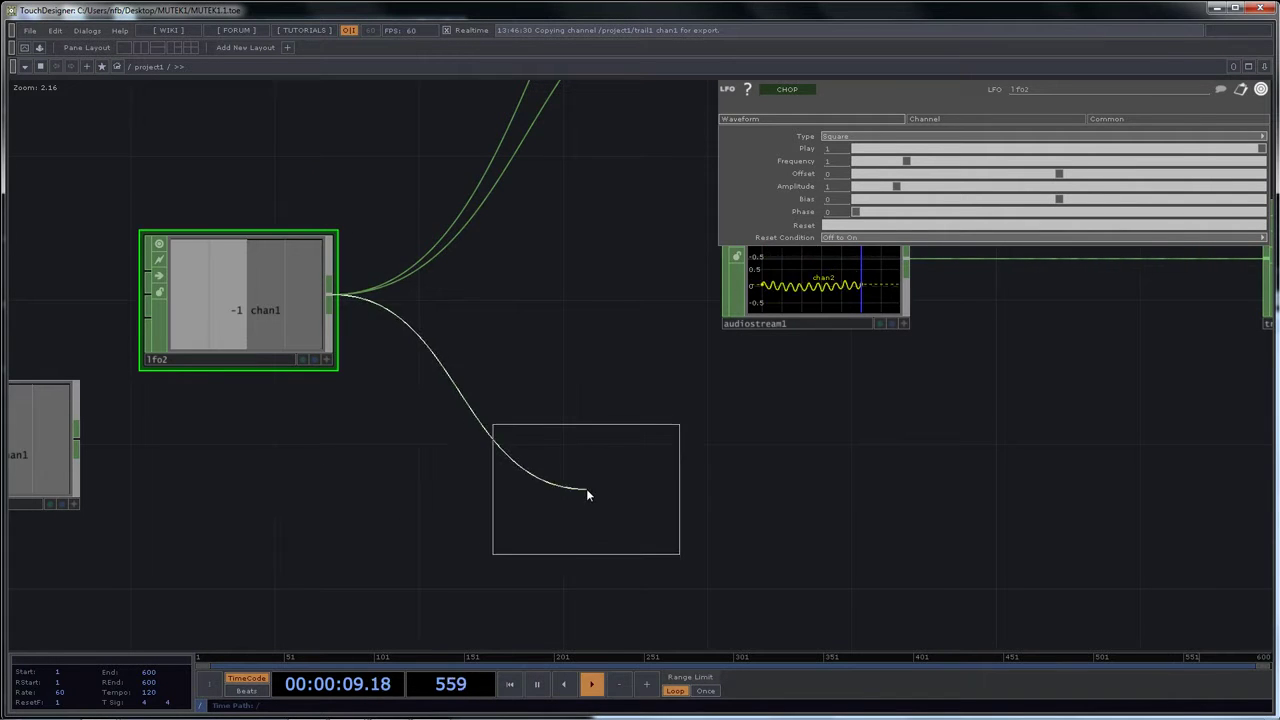
{"action": "left_click", "coordinate": [585, 489]}
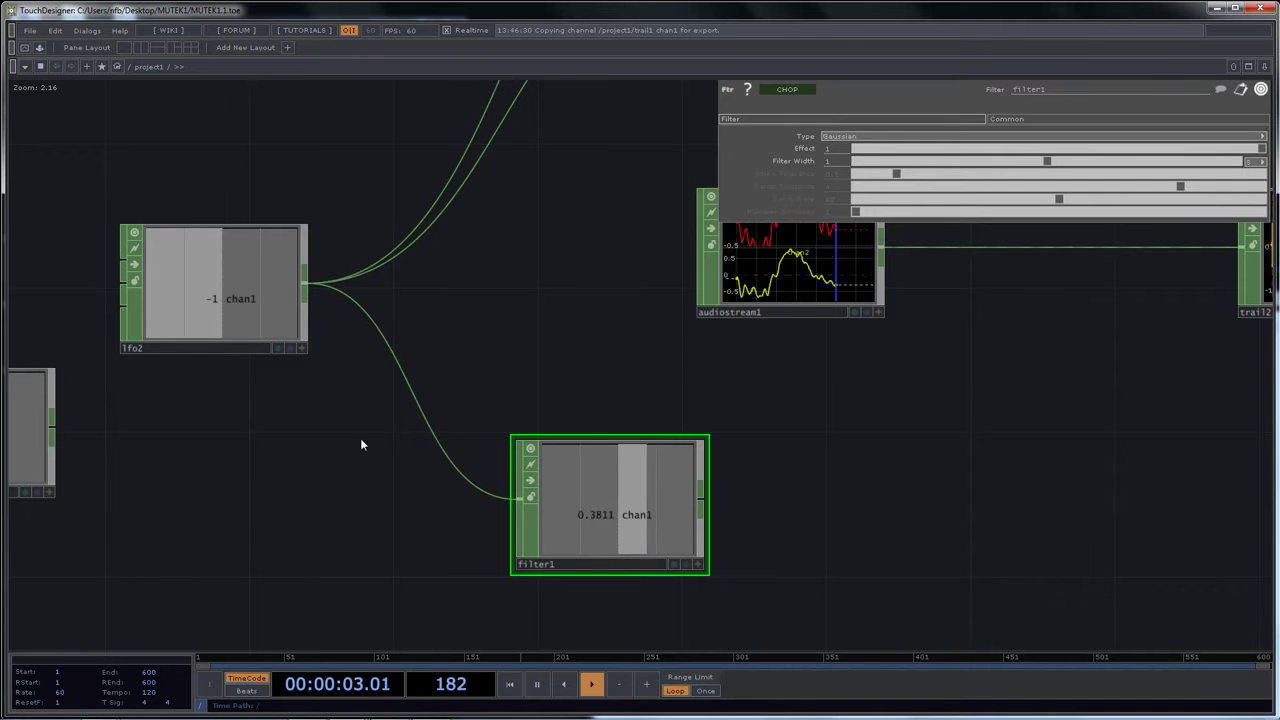
Set filter1's Filter Width to .3
{"action": "left_click_drag", "start_coordinate": [359, 430], "coordinate": [356, 410]}
{"action": "left_click_drag", "start_coordinate": [474, 314], "coordinate": [362, 314]}
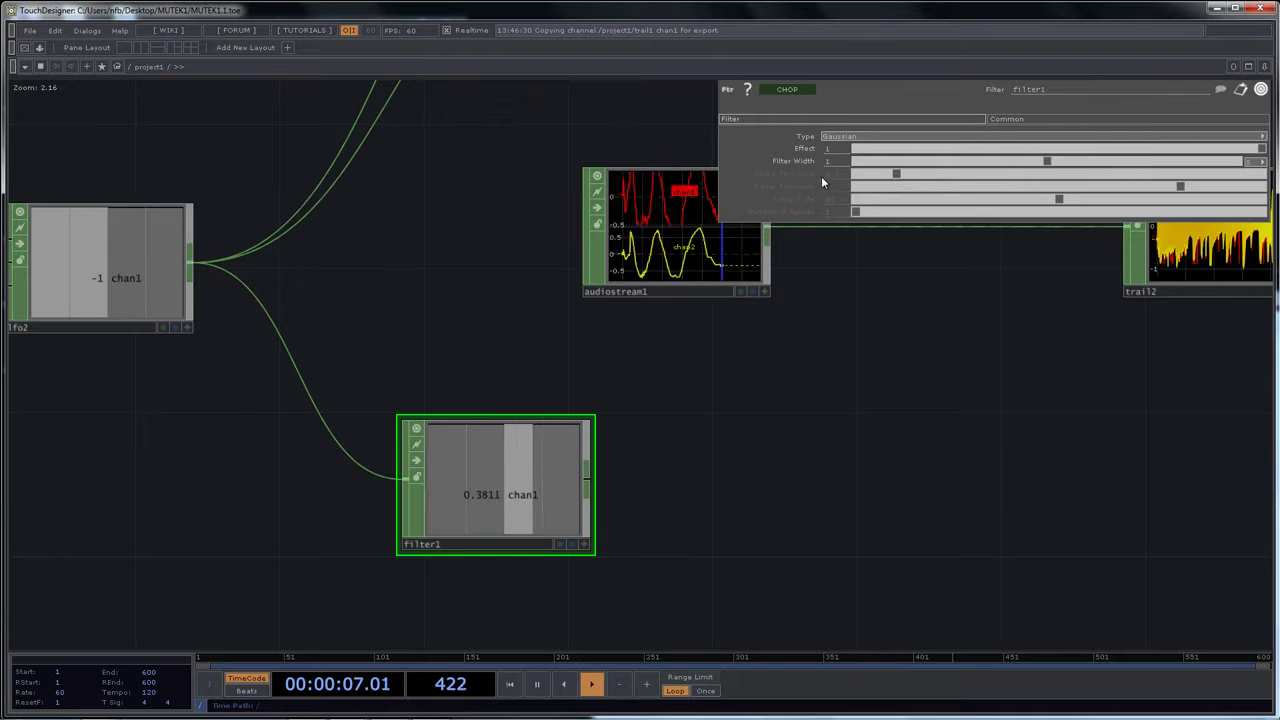
{"action": "left_click_drag", "start_coordinate": [835, 162], "coordinate": [826, 162]}
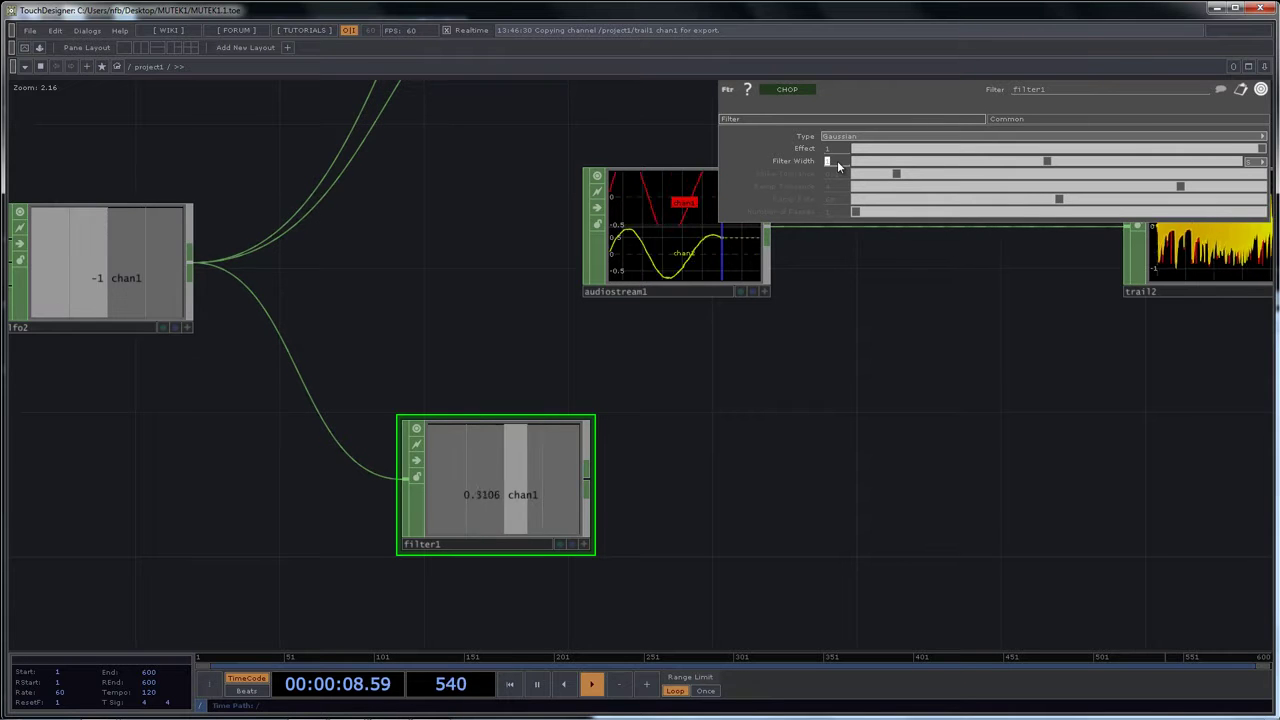
{"action": "type", "text": ".3"}
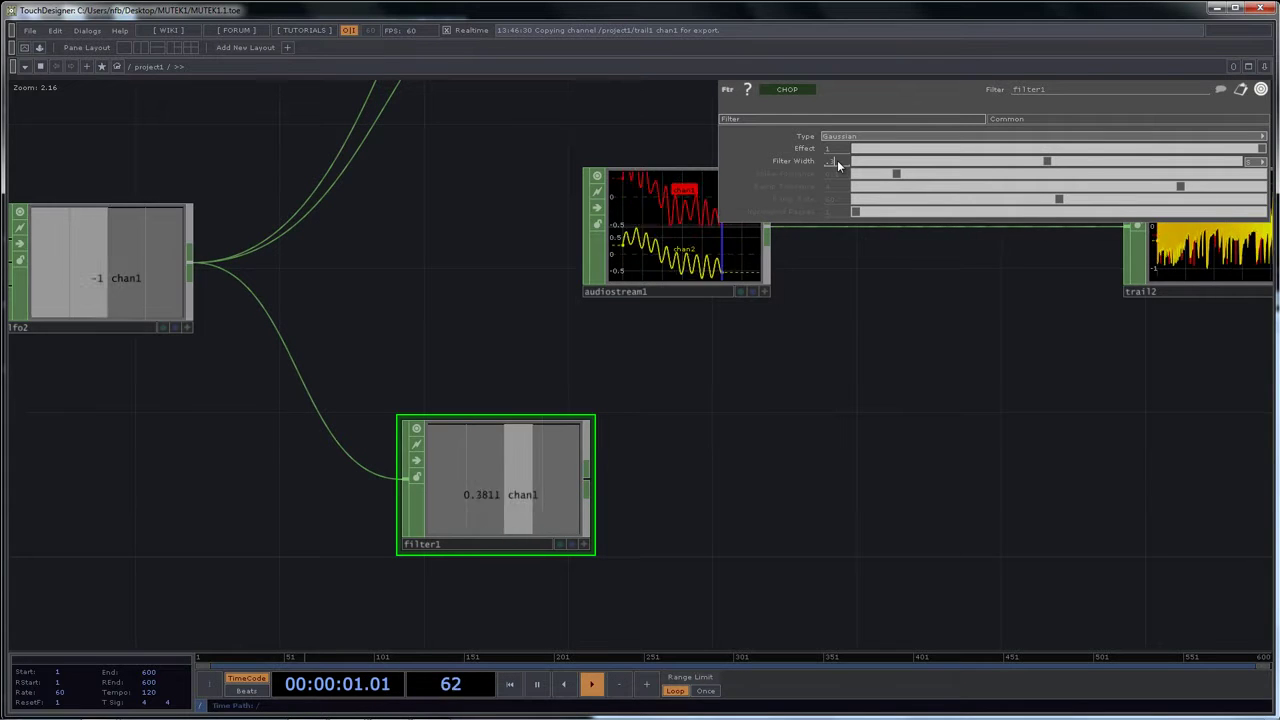
{"action": "key", "text": "Return"}
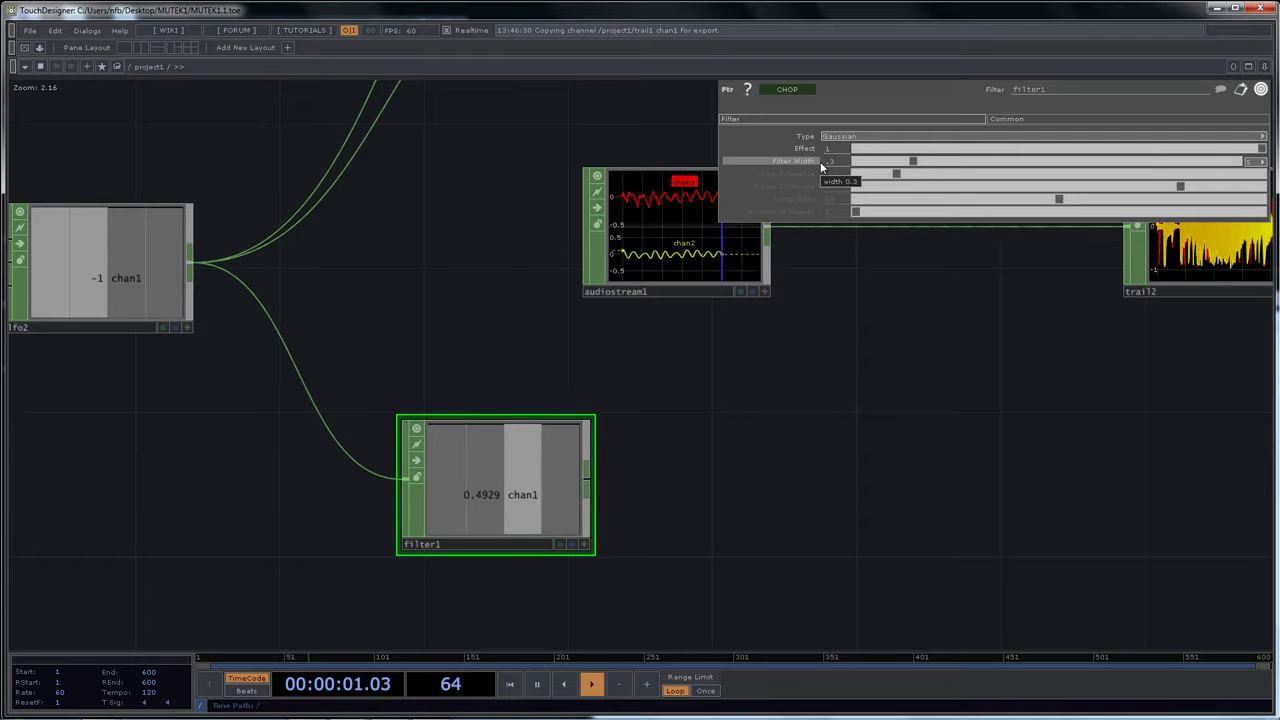
Move filter1 farther down and slightly right to open up space between it and audiostream1
{"action": "left_click_drag", "start_coordinate": [825, 412], "coordinate": [902, 424]}
{"action": "left_click_drag", "start_coordinate": [697, 515], "coordinate": [696, 423]}
{"action": "left_click_drag", "start_coordinate": [586, 431], "coordinate": [622, 540]}
{"action": "left_click_drag", "start_coordinate": [752, 374], "coordinate": [610, 391]}
{"action": "left_click_drag", "start_coordinate": [455, 352], "coordinate": [520, 371]}
{"action": "left_click_drag", "start_coordinate": [520, 371], "coordinate": [526, 399]}
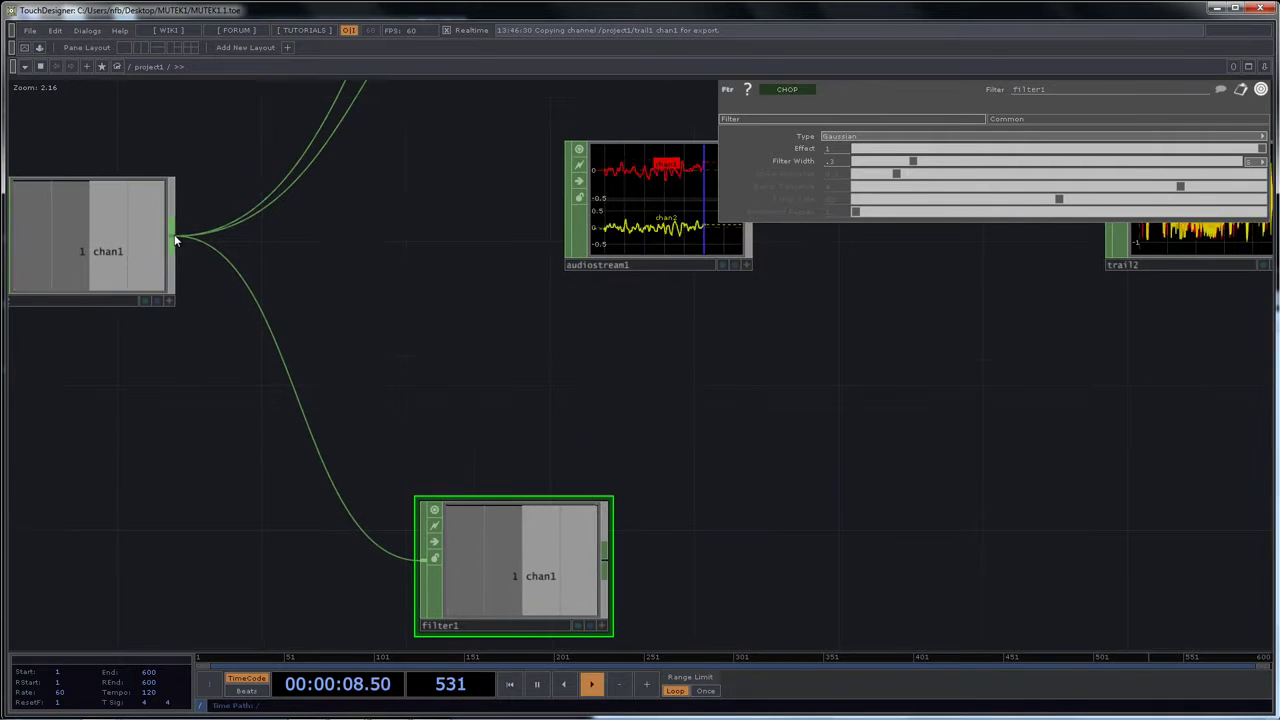
Branch a Merge CHOP off lfo2's output and place it to the right, between audiostream1 and filter1 in height
{"action": "left_click_drag", "start_coordinate": [324, 253], "coordinate": [410, 273]}
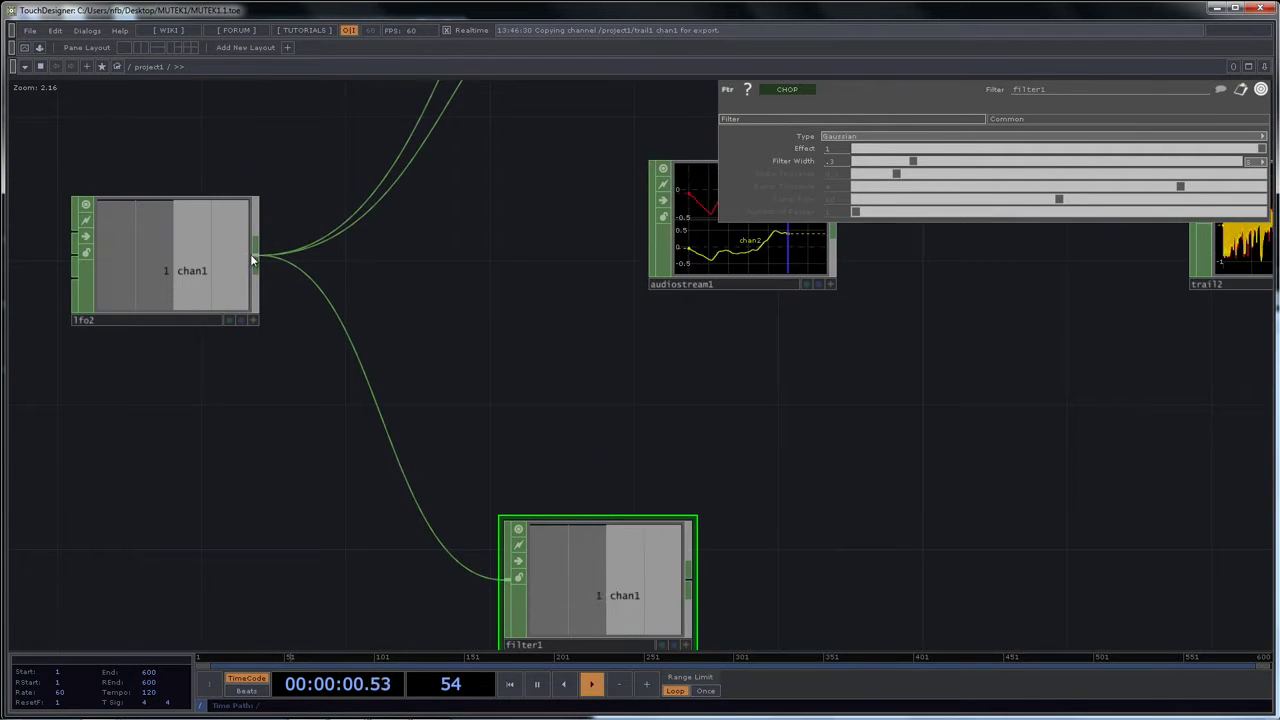
{"action": "scroll", "coordinate": [254, 260], "scroll_direction": "up", "scroll_amount": 3}
{"action": "right_click", "coordinate": [256, 260]}
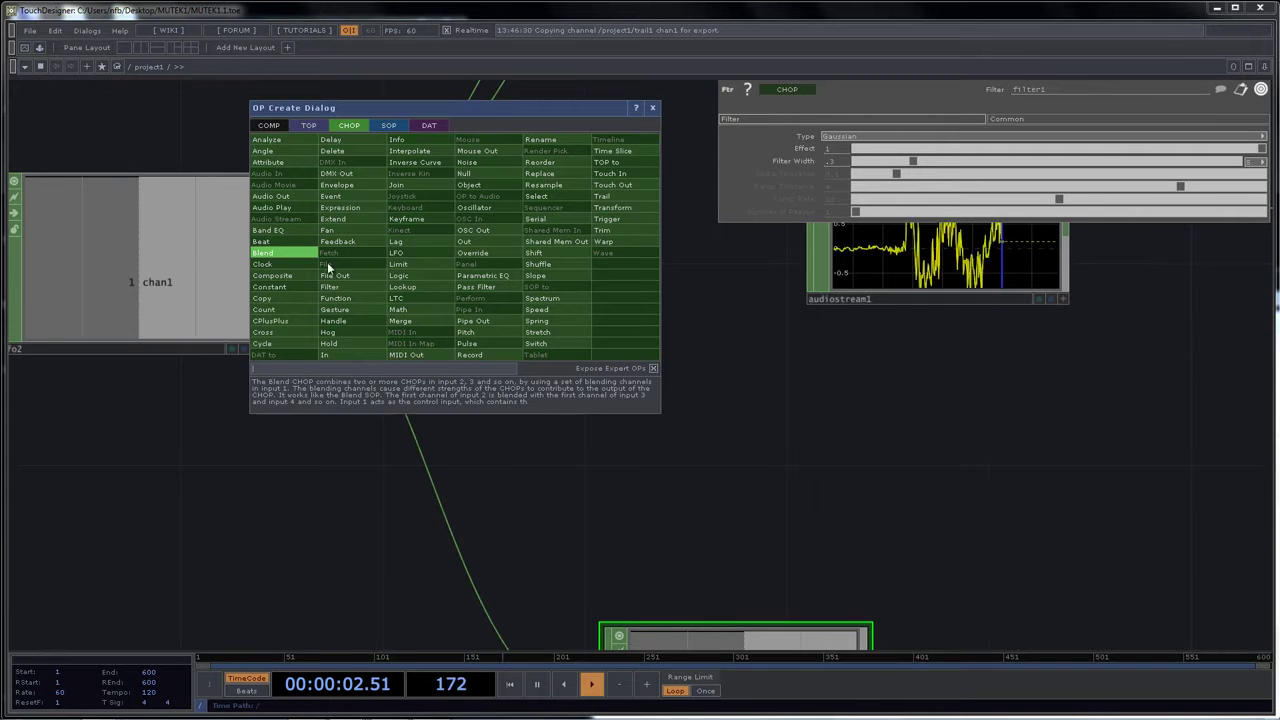
{"action": "left_click", "coordinate": [430, 320]}
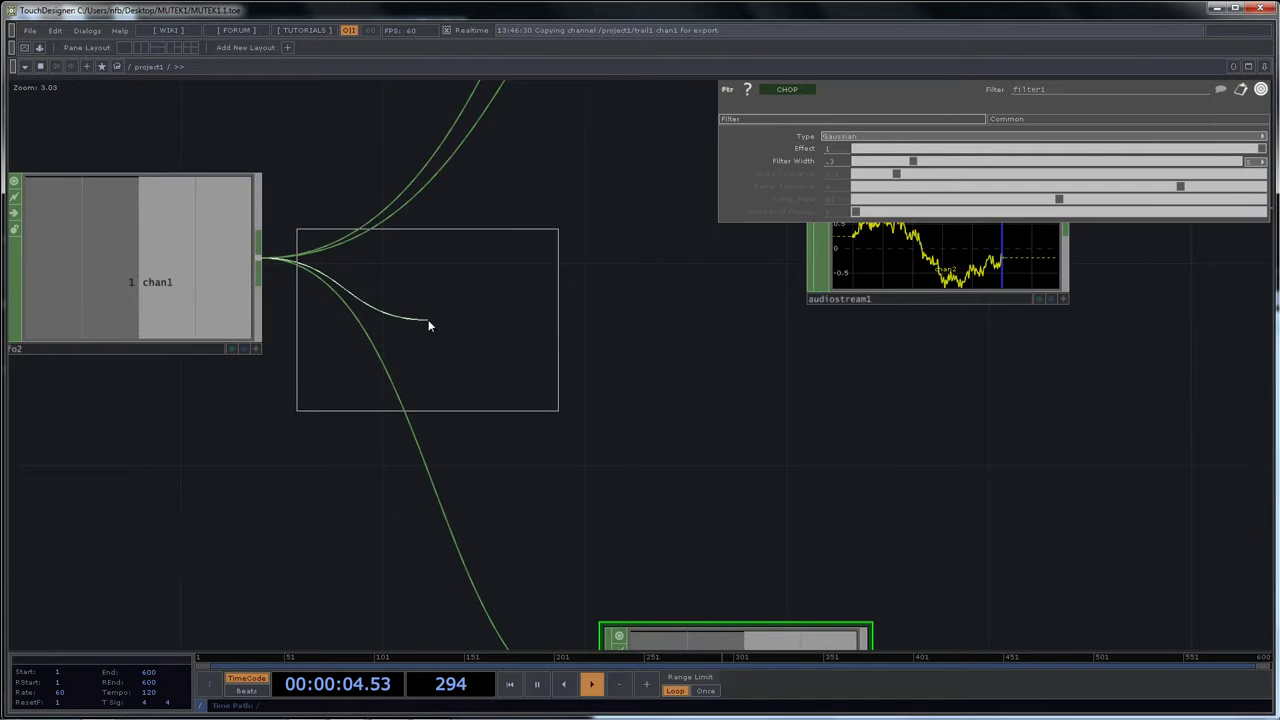
{"action": "left_click", "coordinate": [1190, 460]}
{"action": "left_click_drag", "start_coordinate": [800, 475], "coordinate": [501, 419]}
{"action": "scroll", "coordinate": [737, 571], "scroll_direction": "down", "scroll_amount": 3}
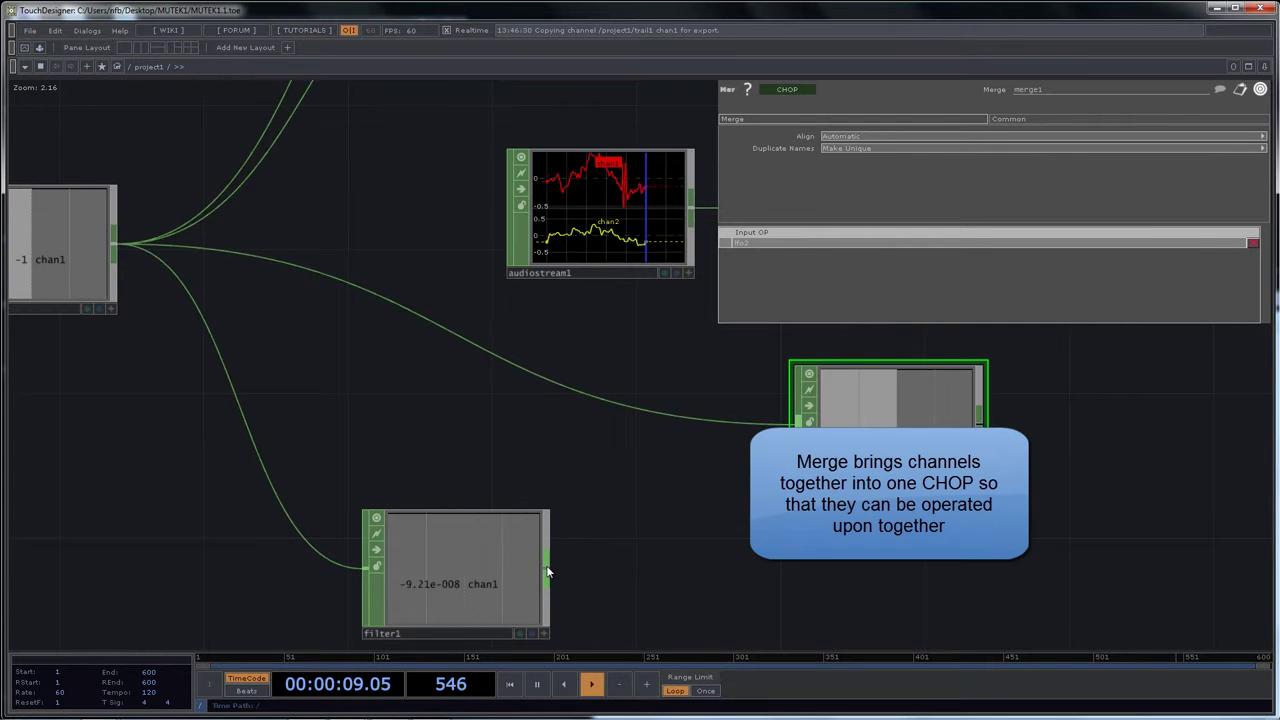
Connect filter1's output to merge1 as its second input
{"action": "left_click_drag", "start_coordinate": [547, 571], "coordinate": [776, 458]}
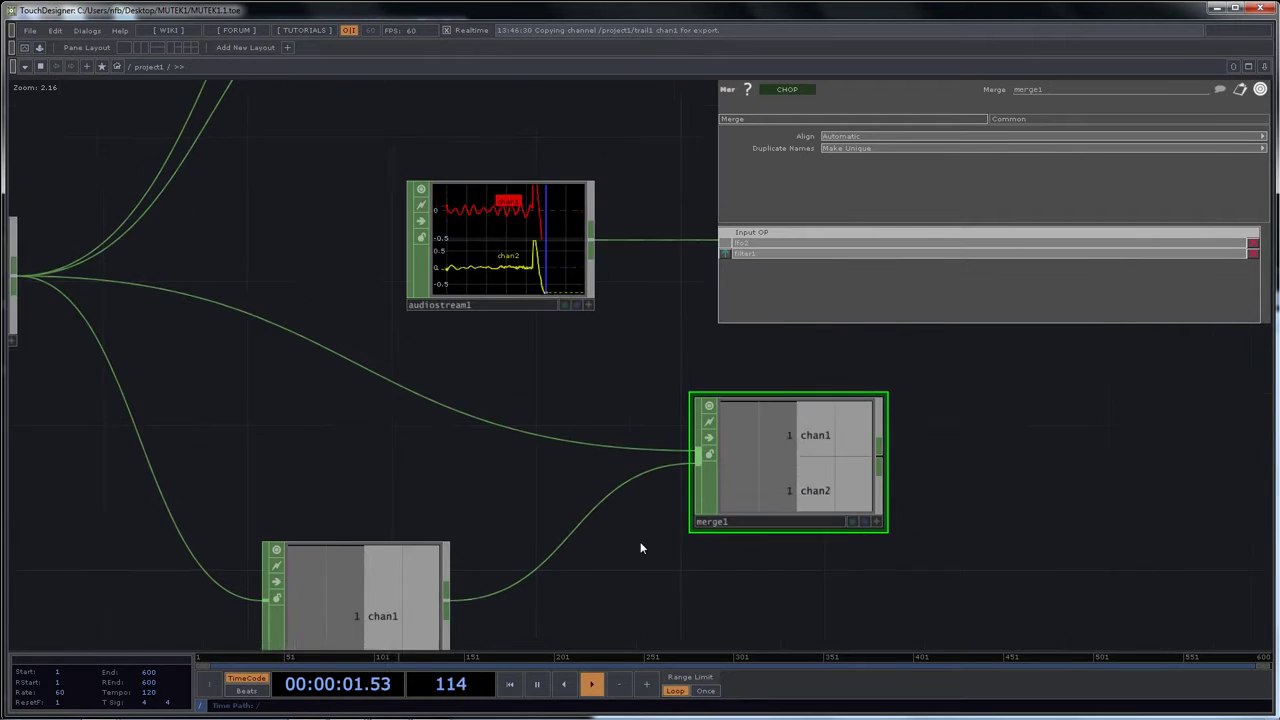
{"action": "scroll", "coordinate": [636, 553], "scroll_direction": "down", "scroll_amount": 3}
{"action": "left_click_drag", "start_coordinate": [624, 588], "coordinate": [550, 616]}
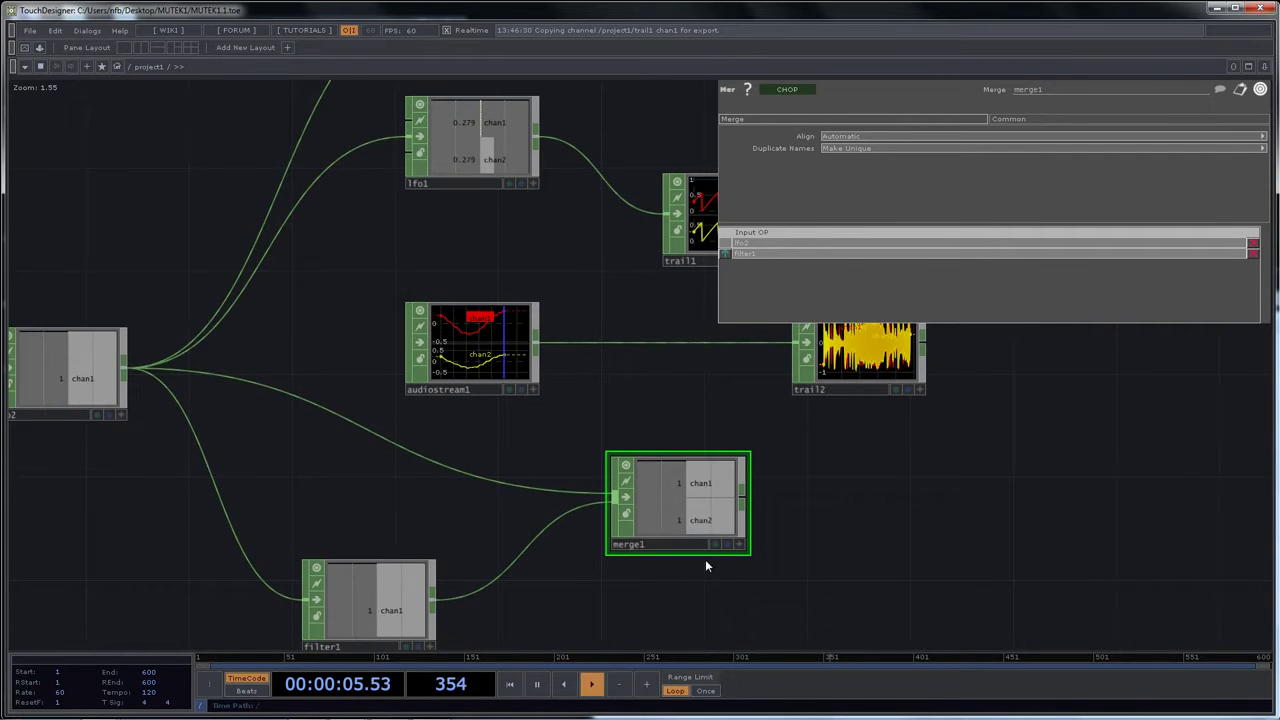
Add a Trail CHOP to merge1's output and place it to the right of merge1
{"action": "left_click_drag", "start_coordinate": [385, 483], "coordinate": [484, 513]}
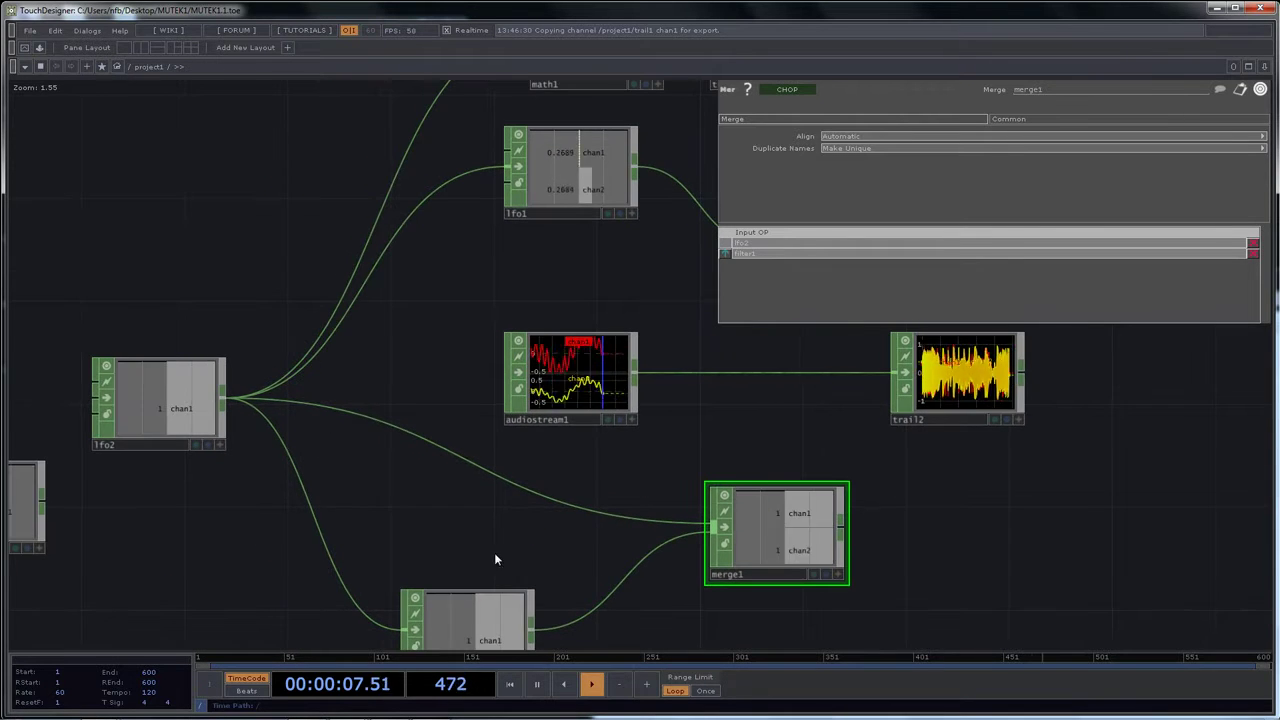
{"action": "left_click_drag", "start_coordinate": [606, 537], "coordinate": [471, 508]}
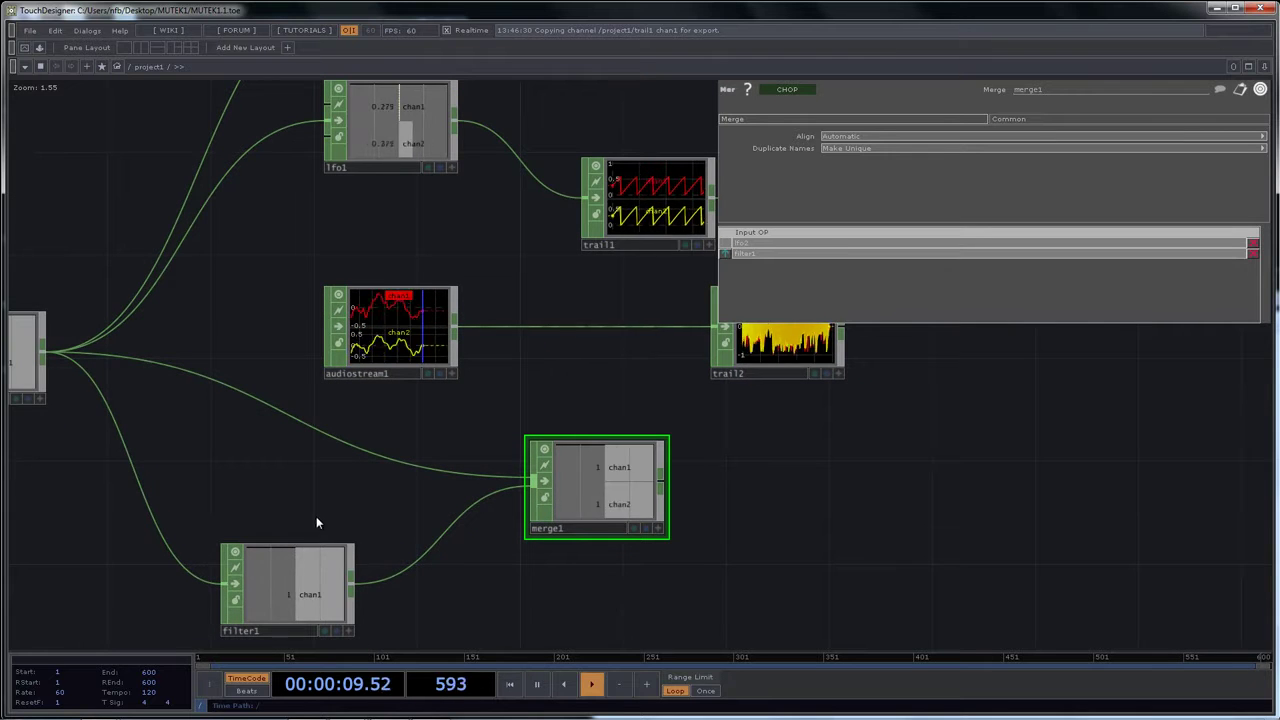
{"action": "left_click_drag", "start_coordinate": [695, 570], "coordinate": [646, 600]}
{"action": "left_click_drag", "start_coordinate": [638, 528], "coordinate": [598, 534]}
{"action": "right_click", "coordinate": [575, 513]}
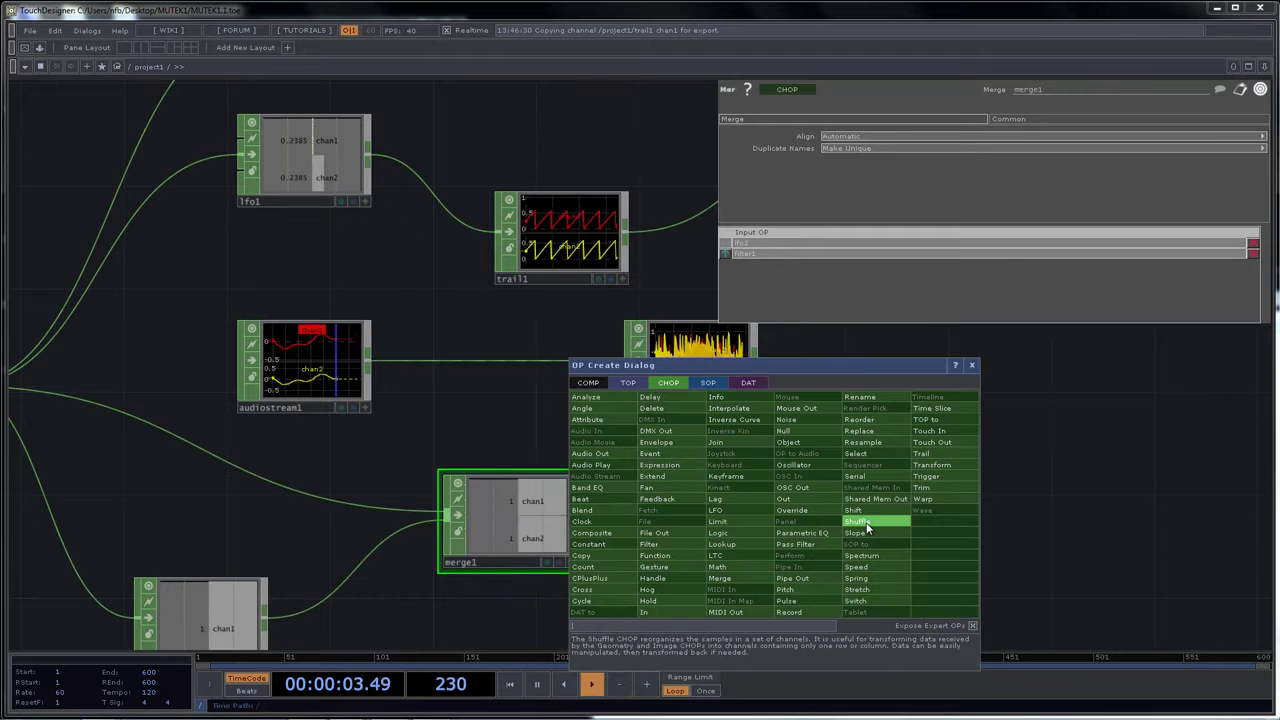
{"action": "left_click", "coordinate": [921, 453]}
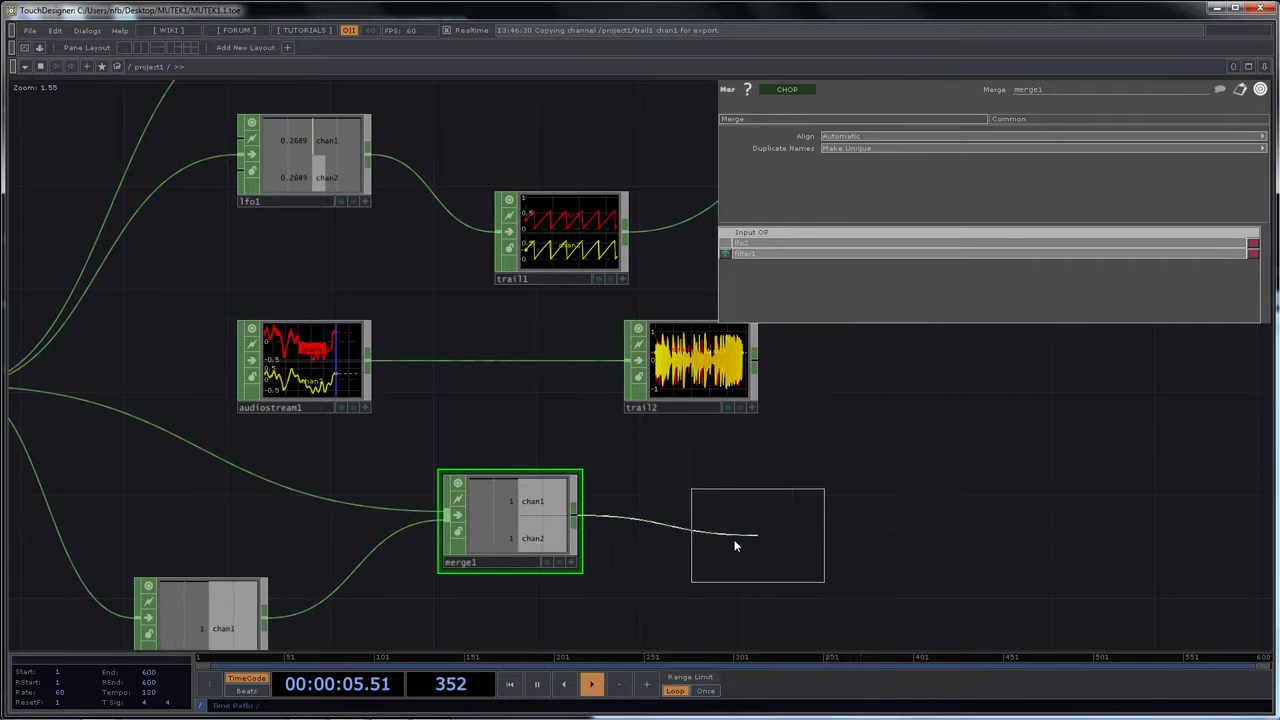
{"action": "left_click", "coordinate": [708, 514]}
Set trail4's viewer to show one graph per single channel
{"action": "left_click_drag", "start_coordinate": [928, 548], "coordinate": [994, 537]}
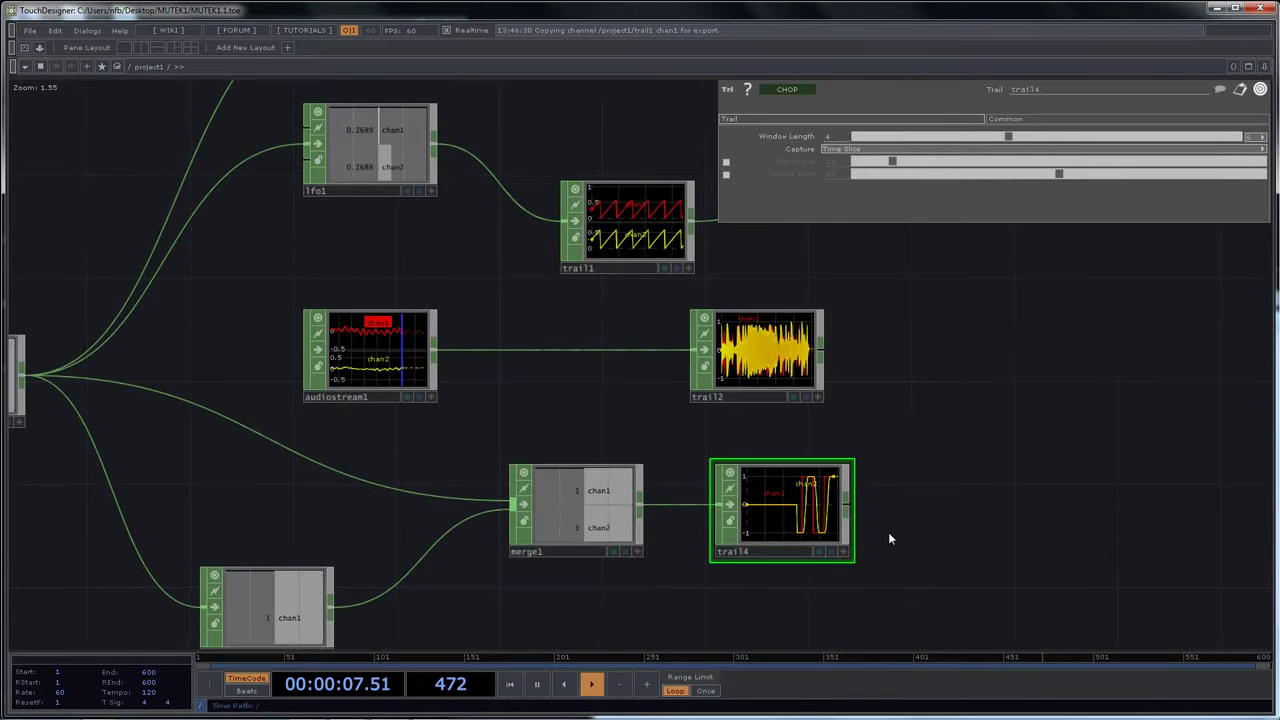
{"action": "right_click", "coordinate": [786, 517]}
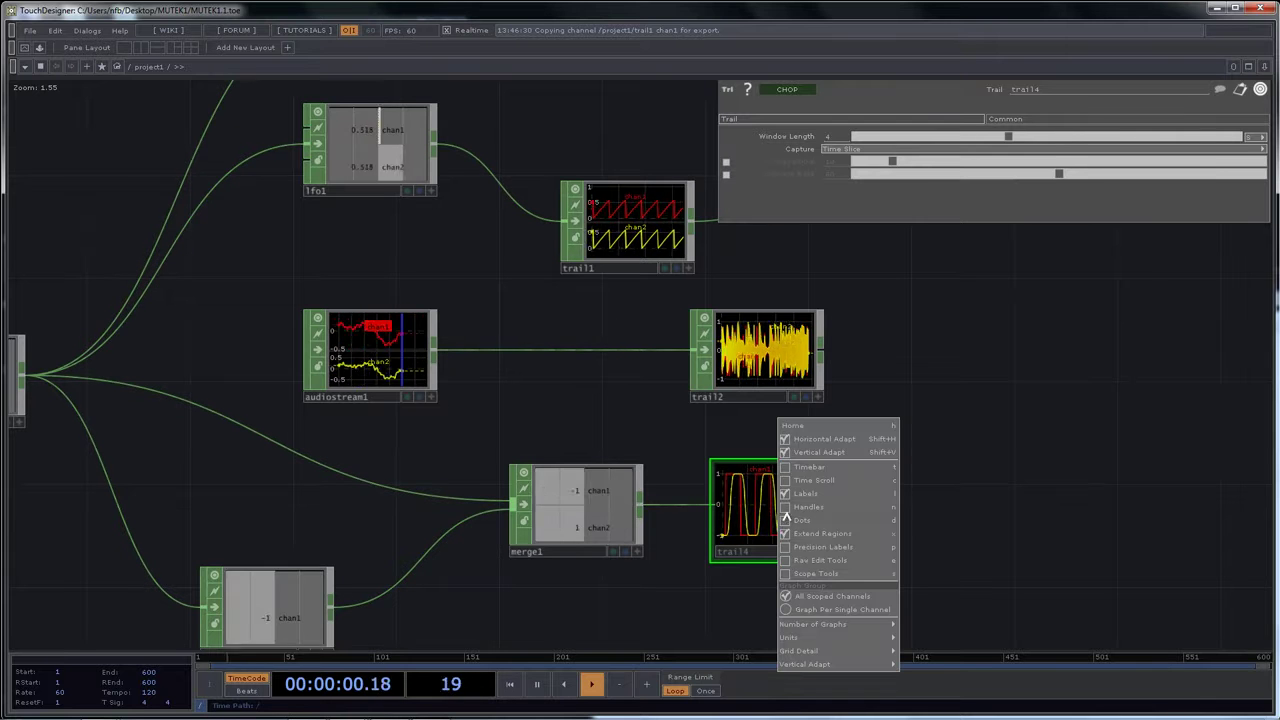
{"action": "left_click", "coordinate": [800, 609]}
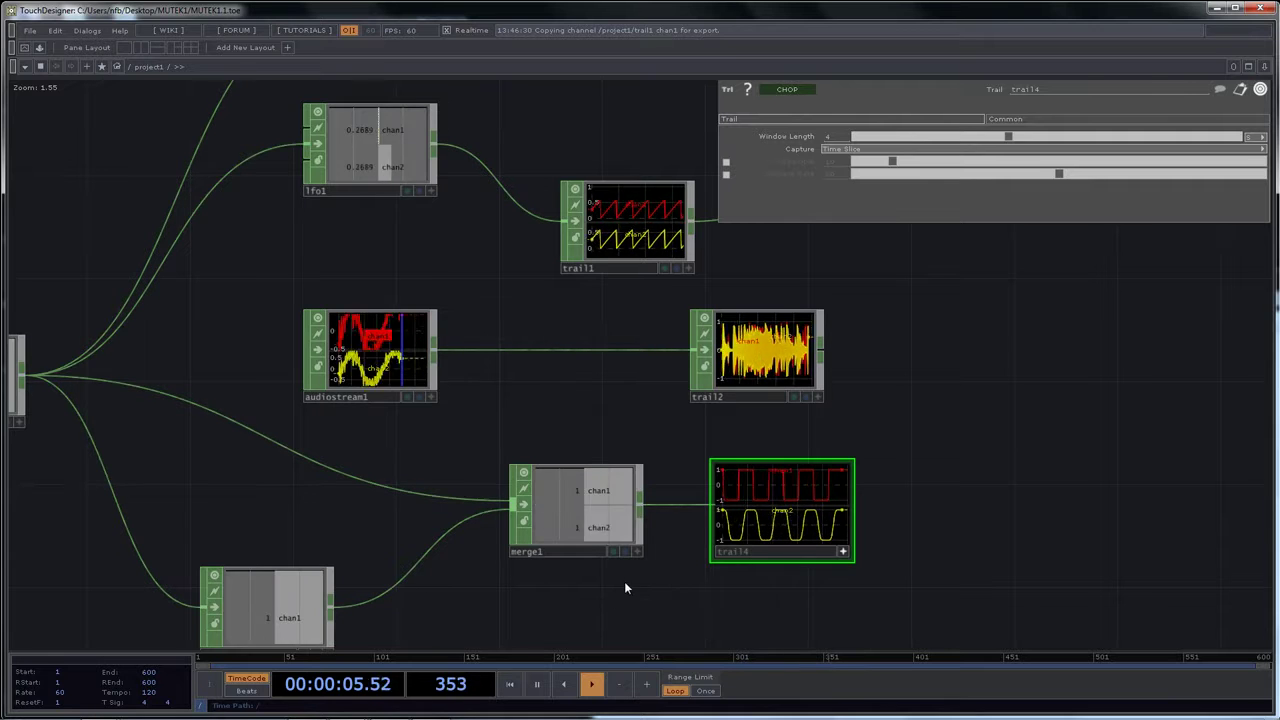
Try raising filter1's Filter Width to about 1.438
{"action": "scroll", "coordinate": [612, 588], "scroll_direction": "down", "scroll_amount": 2}
{"action": "scroll", "coordinate": [593, 590], "scroll_direction": "down", "scroll_amount": 1}
{"action": "left_click_drag", "start_coordinate": [593, 590], "coordinate": [714, 569]}
{"action": "right_click_drag", "start_coordinate": [277, 323], "coordinate": [242, 428]}
{"action": "middle_click_drag", "start_coordinate": [880, 461], "coordinate": [1058, 458]}
{"action": "left_click_drag", "start_coordinate": [797, 454], "coordinate": [917, 423]}
{"action": "middle_click_drag", "start_coordinate": [922, 422], "coordinate": [794, 410]}
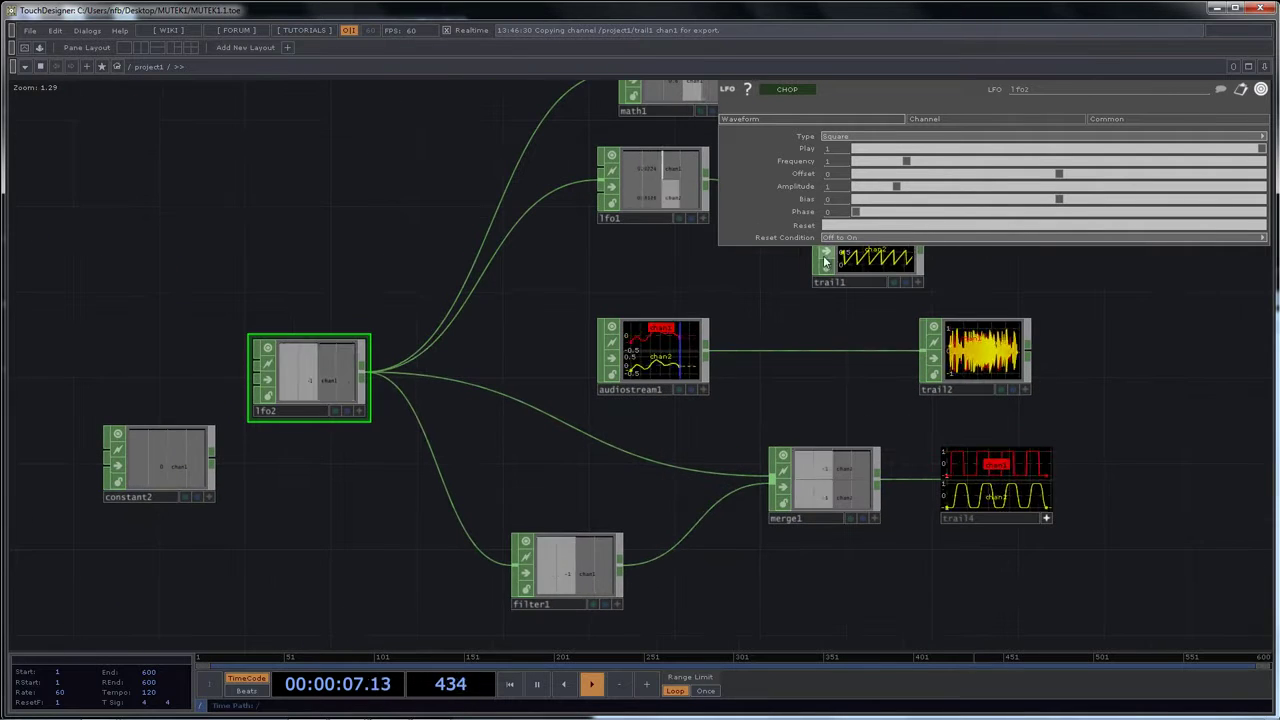
{"action": "left_click", "coordinate": [580, 560]}
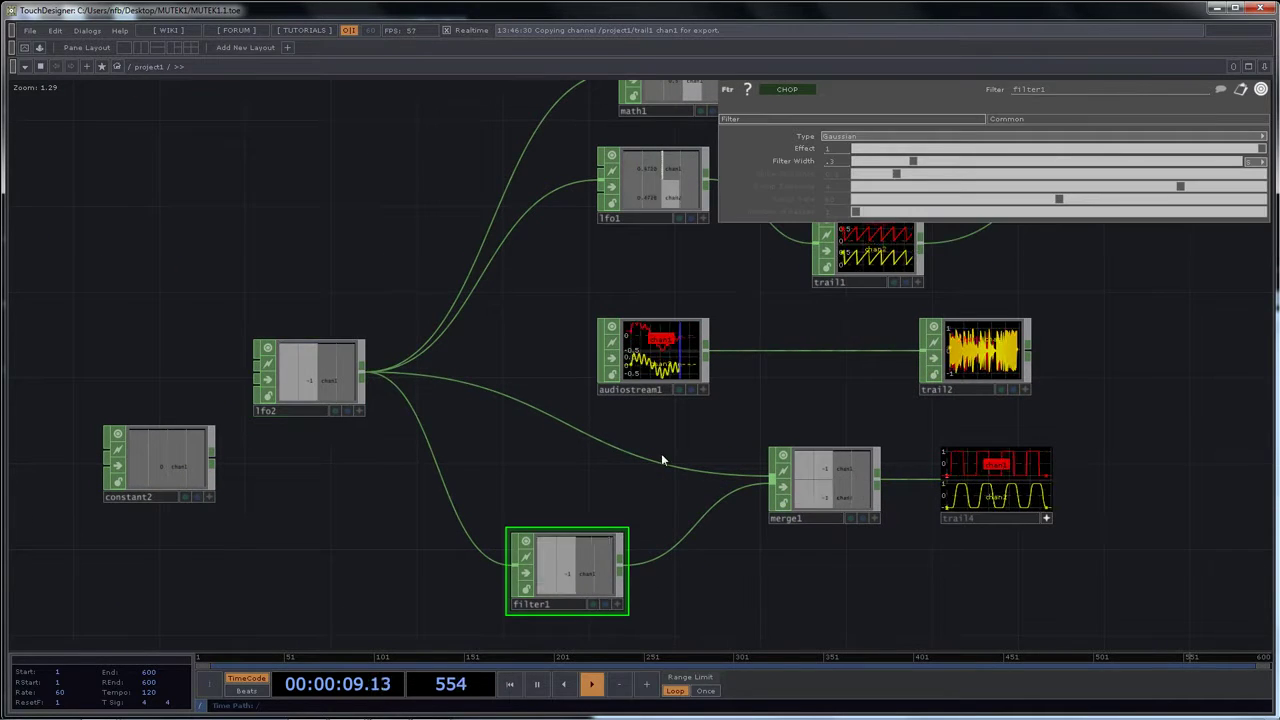
{"action": "left_click_drag", "start_coordinate": [912, 161], "coordinate": [1096, 166]}
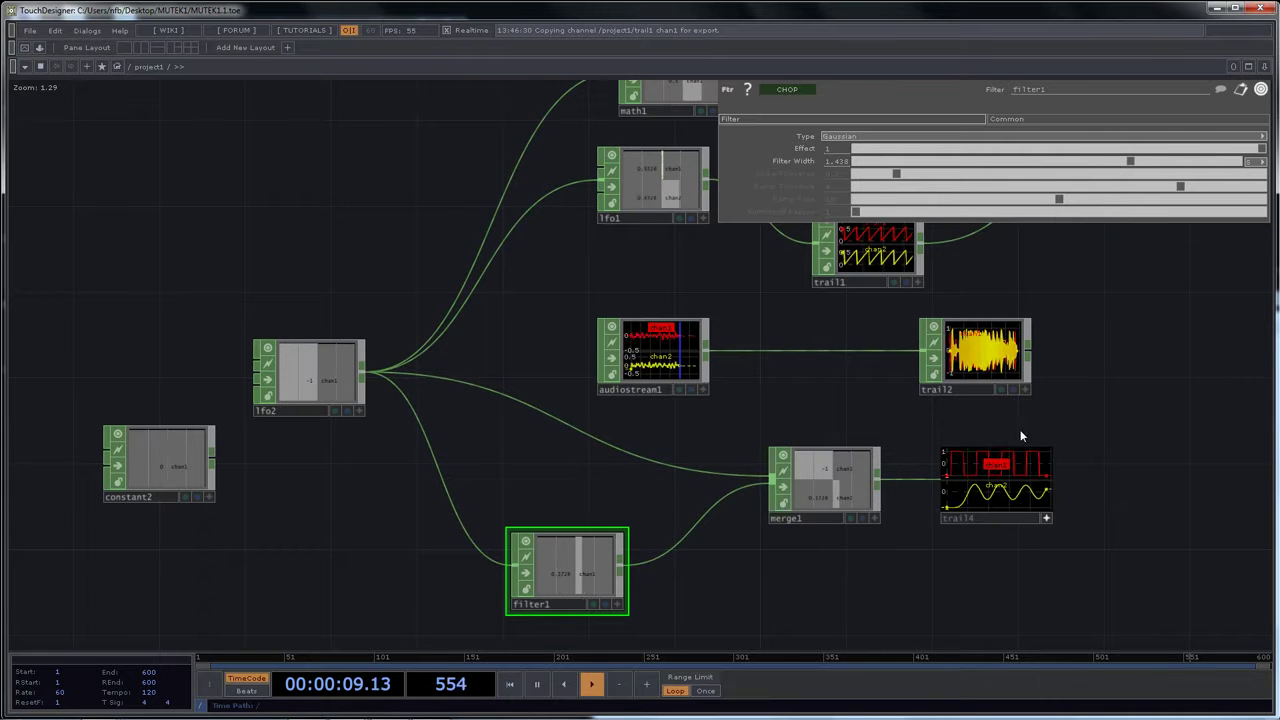
Set filter1's Filter Width to about 0.283
{"action": "scroll", "coordinate": [1018, 507], "scroll_direction": "up", "scroll_amount": 5}
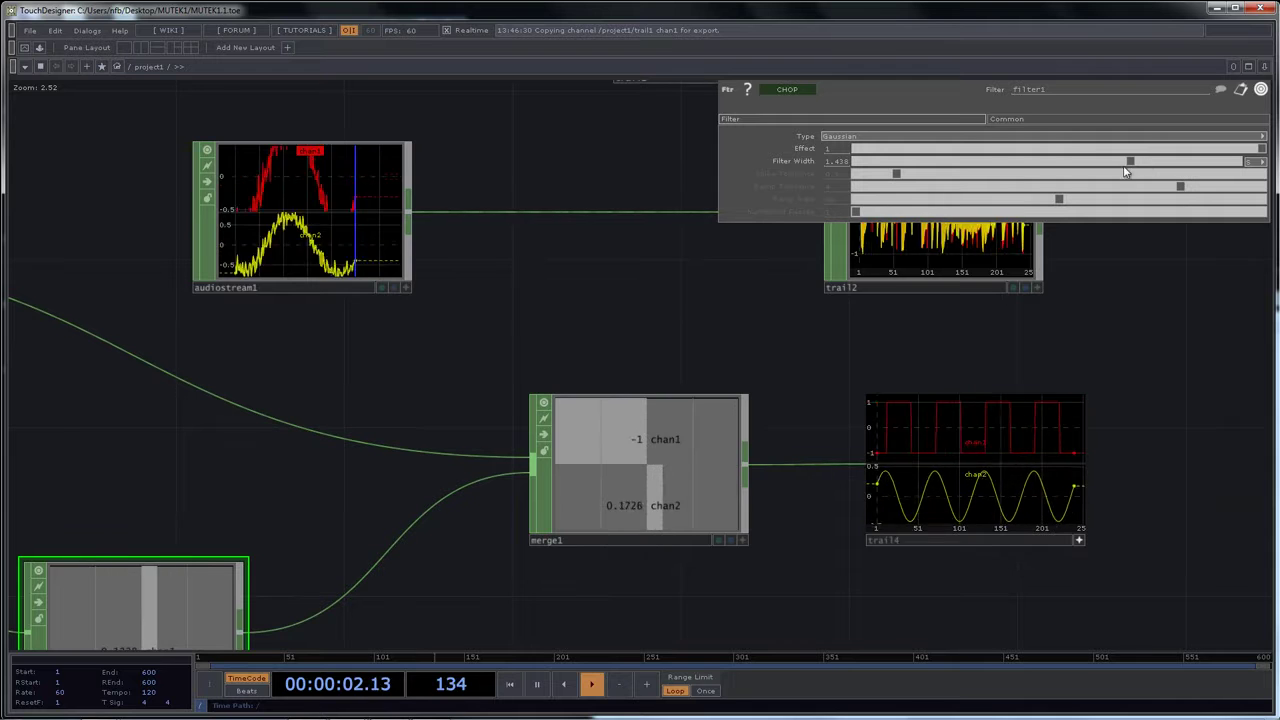
{"action": "left_click_drag", "start_coordinate": [1134, 163], "coordinate": [921, 160]}
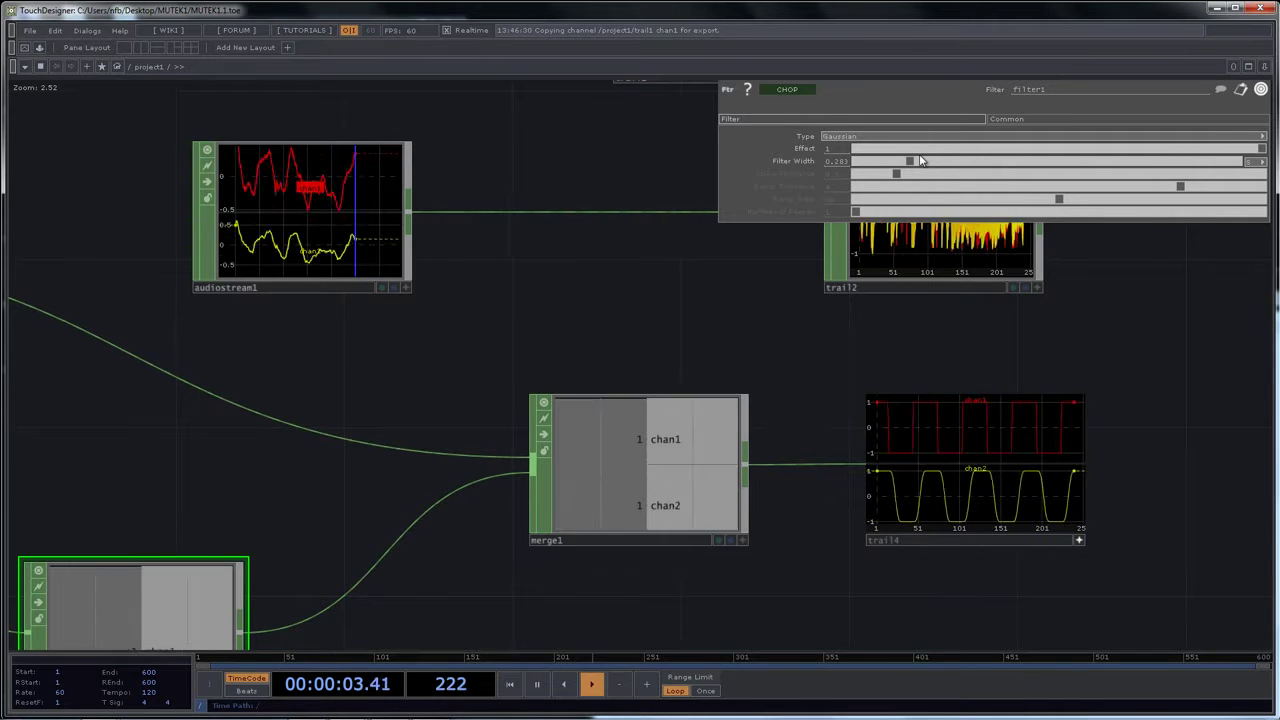
Move constant2 below merge1 and insert a Math CHOP between merge1 and trail4
{"action": "scroll", "coordinate": [662, 289], "scroll_direction": "down", "scroll_amount": 2}
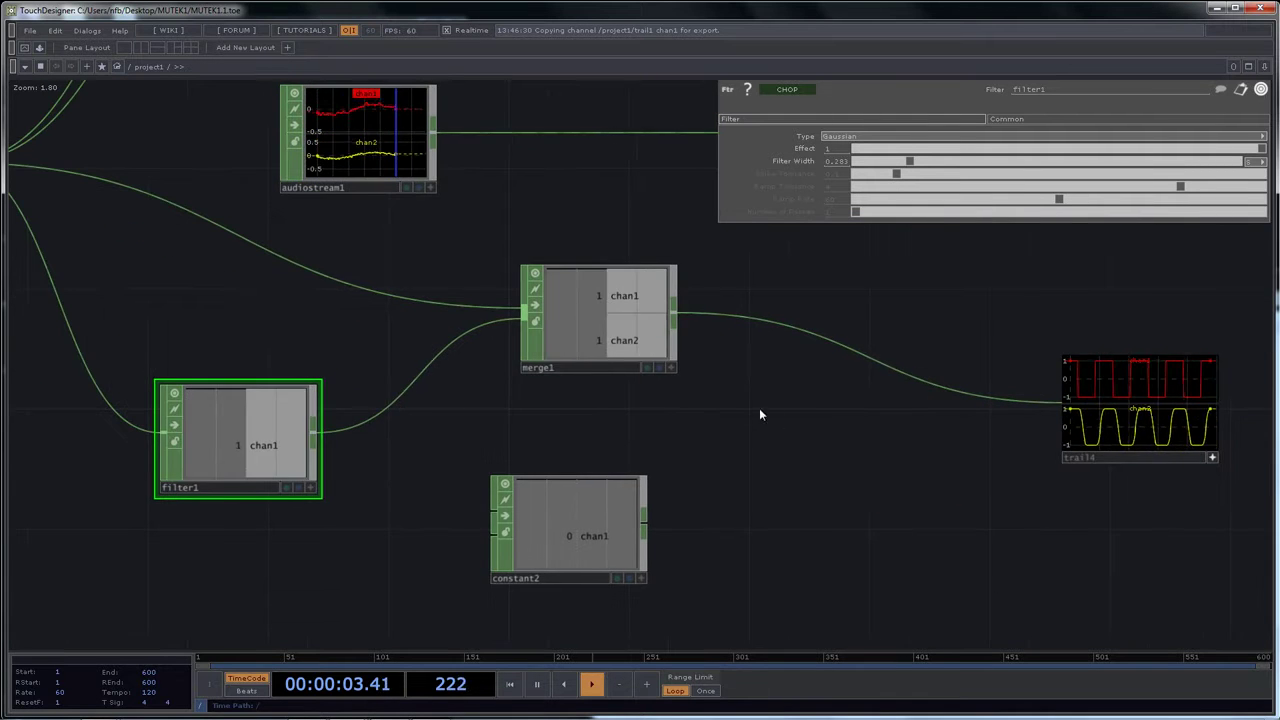
{"action": "left_click_drag", "start_coordinate": [759, 408], "coordinate": [704, 442]}
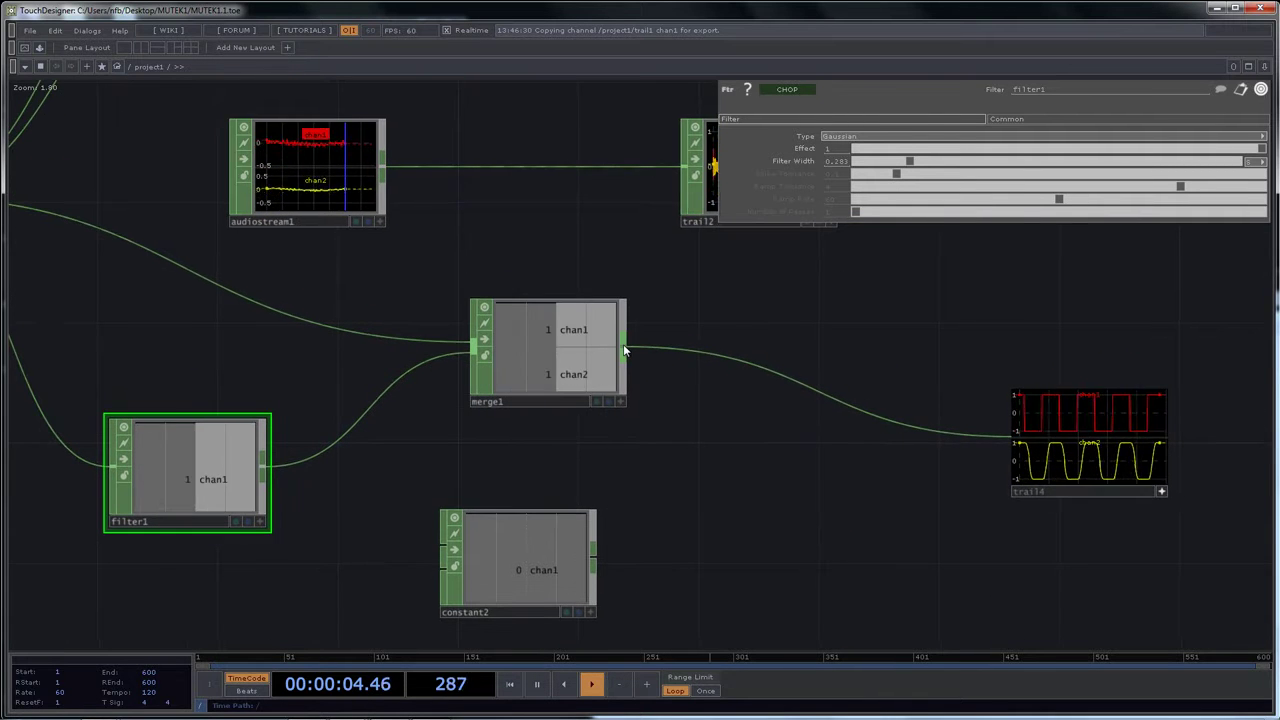
{"action": "right_click", "coordinate": [624, 349]}
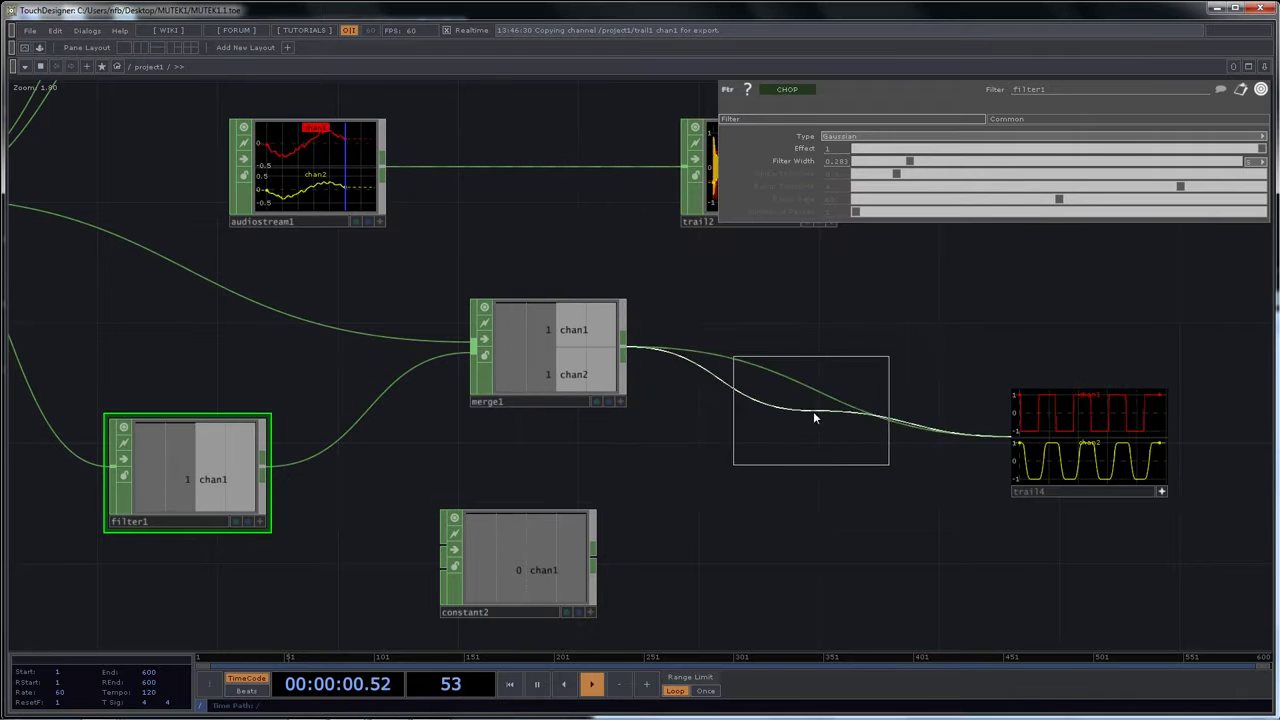
{"action": "left_click", "coordinate": [813, 411]}
{"action": "left_click_drag", "start_coordinate": [753, 554], "coordinate": [705, 547]}
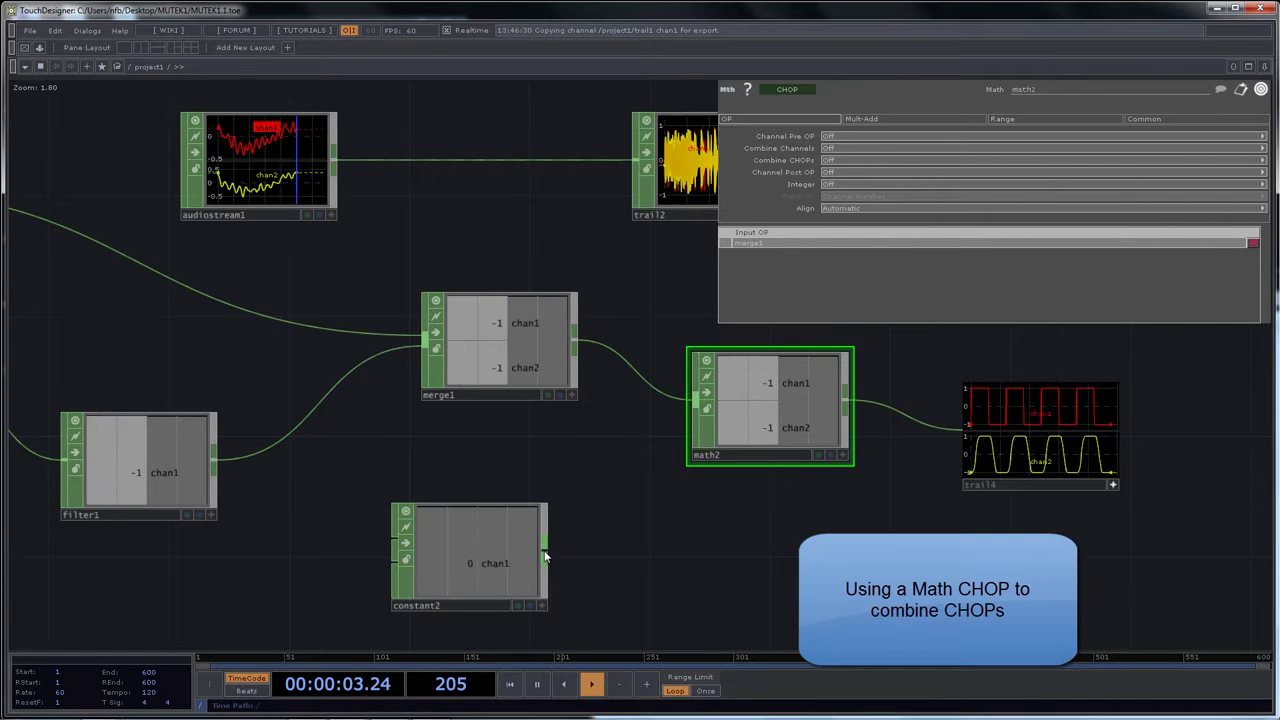
Connect constant2 to math2 as its second input and set Combine CHOPs to Multiply
{"action": "left_click_drag", "start_coordinate": [545, 549], "coordinate": [694, 401]}
{"action": "scroll", "coordinate": [700, 525], "scroll_direction": "down", "scroll_amount": 1}
{"action": "scroll", "coordinate": [700, 525], "scroll_direction": "down", "scroll_amount": 2}
{"action": "scroll", "coordinate": [545, 491], "scroll_direction": "up", "scroll_amount": 3}
{"action": "scroll", "coordinate": [614, 487], "scroll_direction": "down", "scroll_amount": 3}
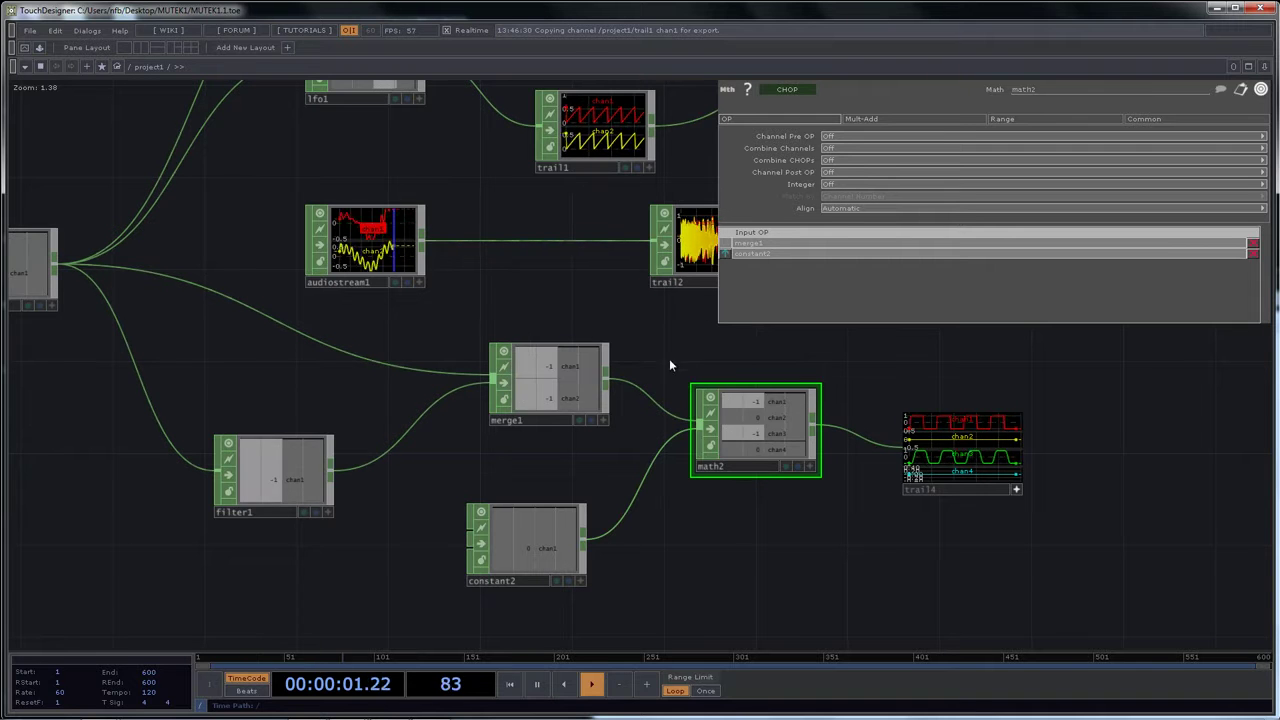
{"action": "left_click_drag", "start_coordinate": [808, 545], "coordinate": [752, 570]}
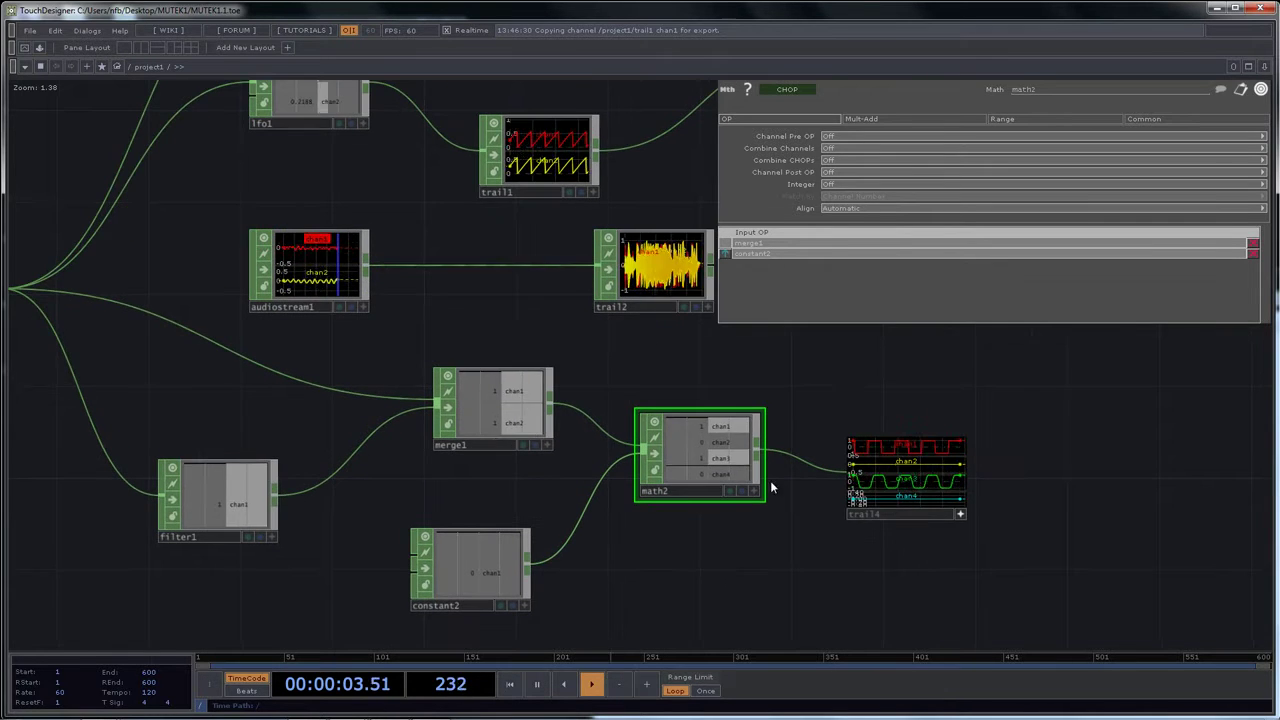
{"action": "left_click", "coordinate": [832, 159]}
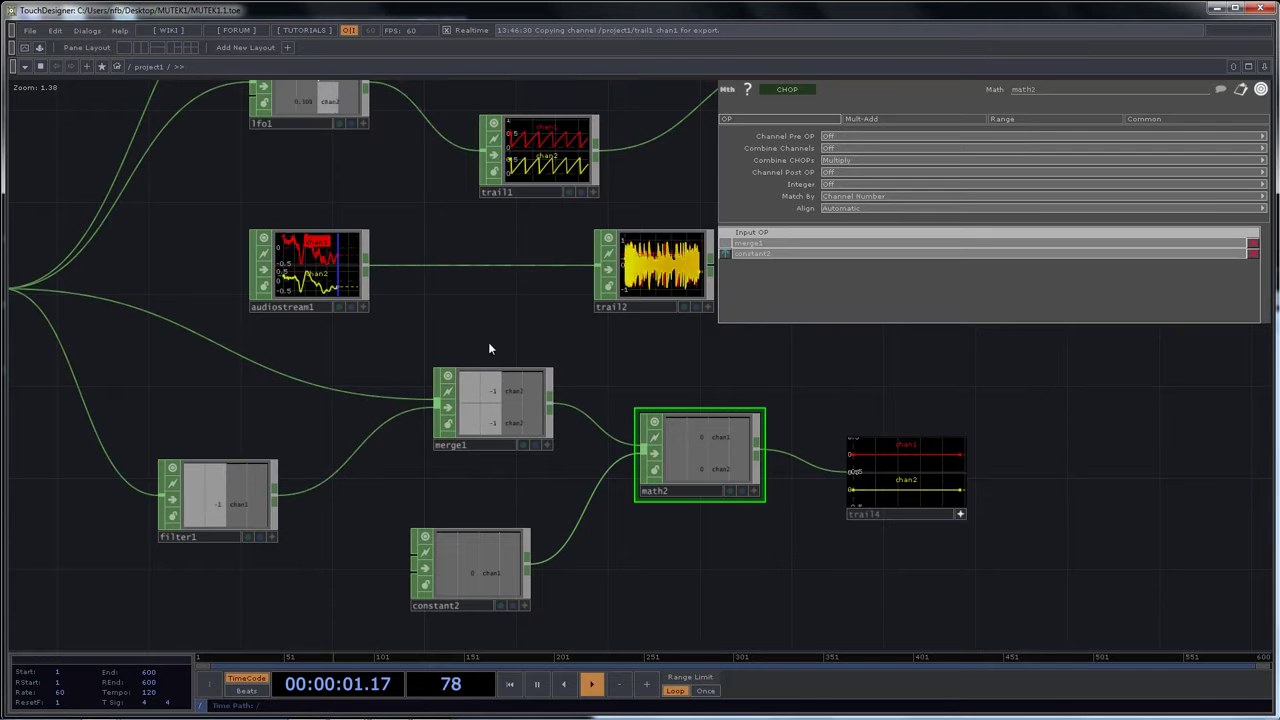
Set constant2's chan1 value to about 0.742
{"action": "left_click", "coordinate": [499, 414]}
{"action": "scroll", "coordinate": [509, 400], "scroll_direction": "up", "scroll_amount": 5}
{"action": "scroll", "coordinate": [509, 397], "scroll_direction": "down", "scroll_amount": 3}
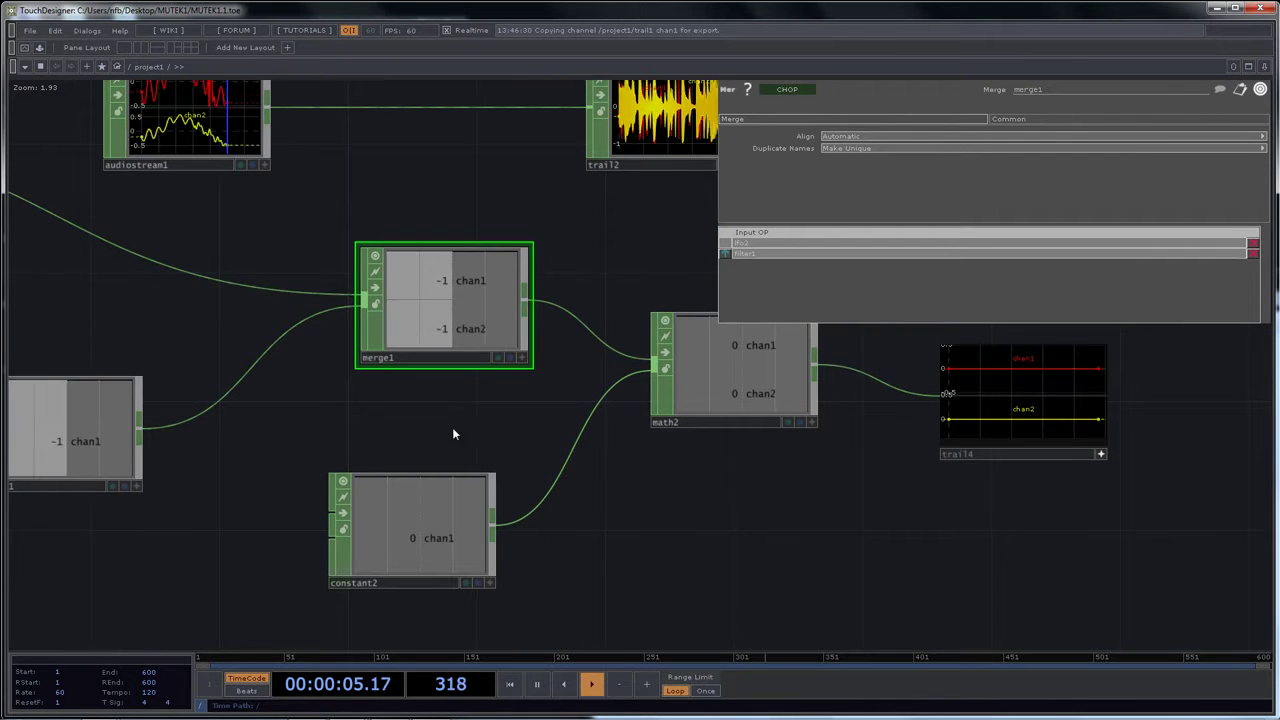
{"action": "left_click", "coordinate": [437, 537]}
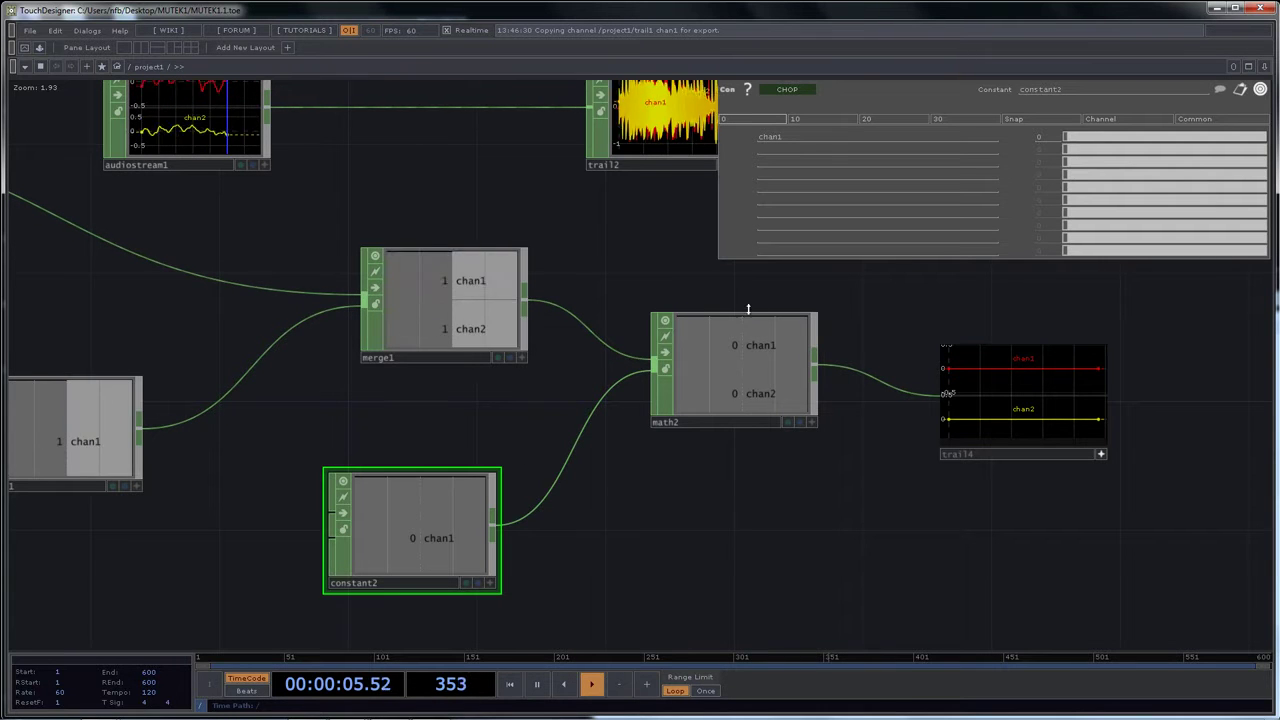
{"action": "left_click_drag", "start_coordinate": [1066, 137], "coordinate": [1213, 145]}
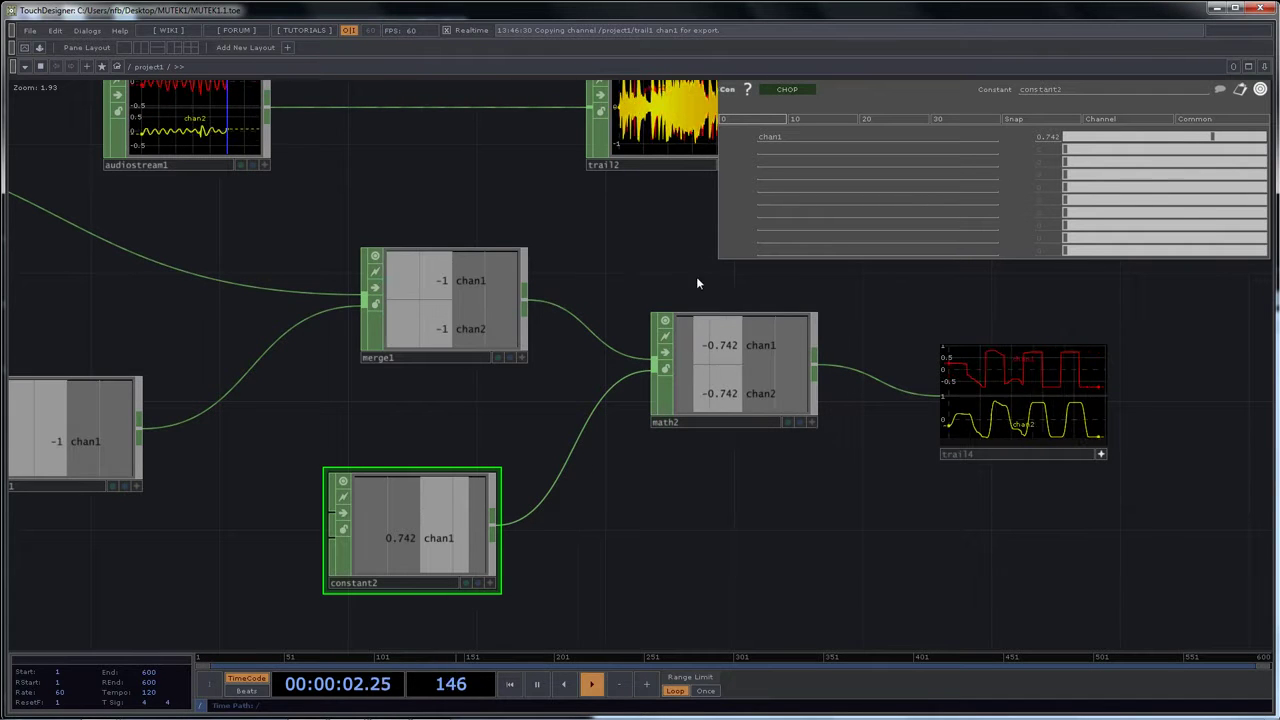
Branch a second Math CHOP off merge1's output and place it above math2
{"action": "scroll", "coordinate": [450, 229], "scroll_direction": "down", "scroll_amount": 3}
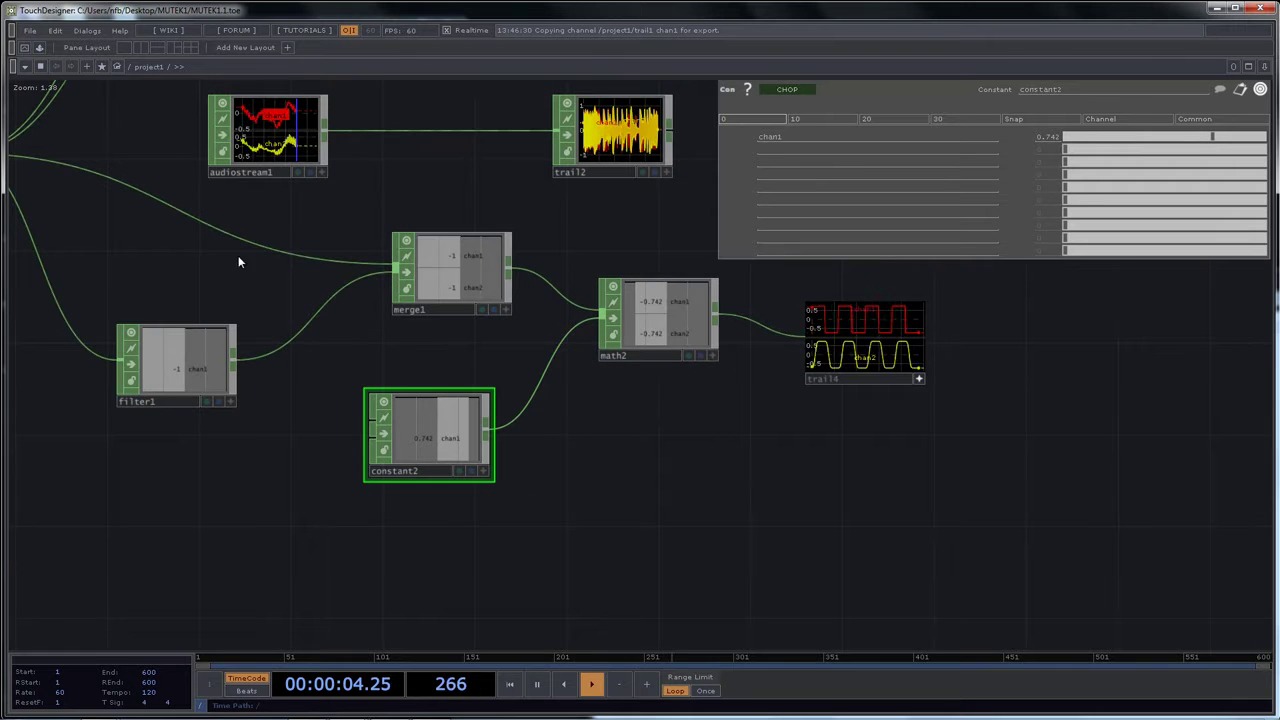
{"action": "scroll", "coordinate": [466, 259], "scroll_direction": "up", "scroll_amount": 6}
{"action": "scroll", "coordinate": [466, 259], "scroll_direction": "down", "scroll_amount": 3}
{"action": "left_click_drag", "start_coordinate": [628, 481], "coordinate": [461, 466]}
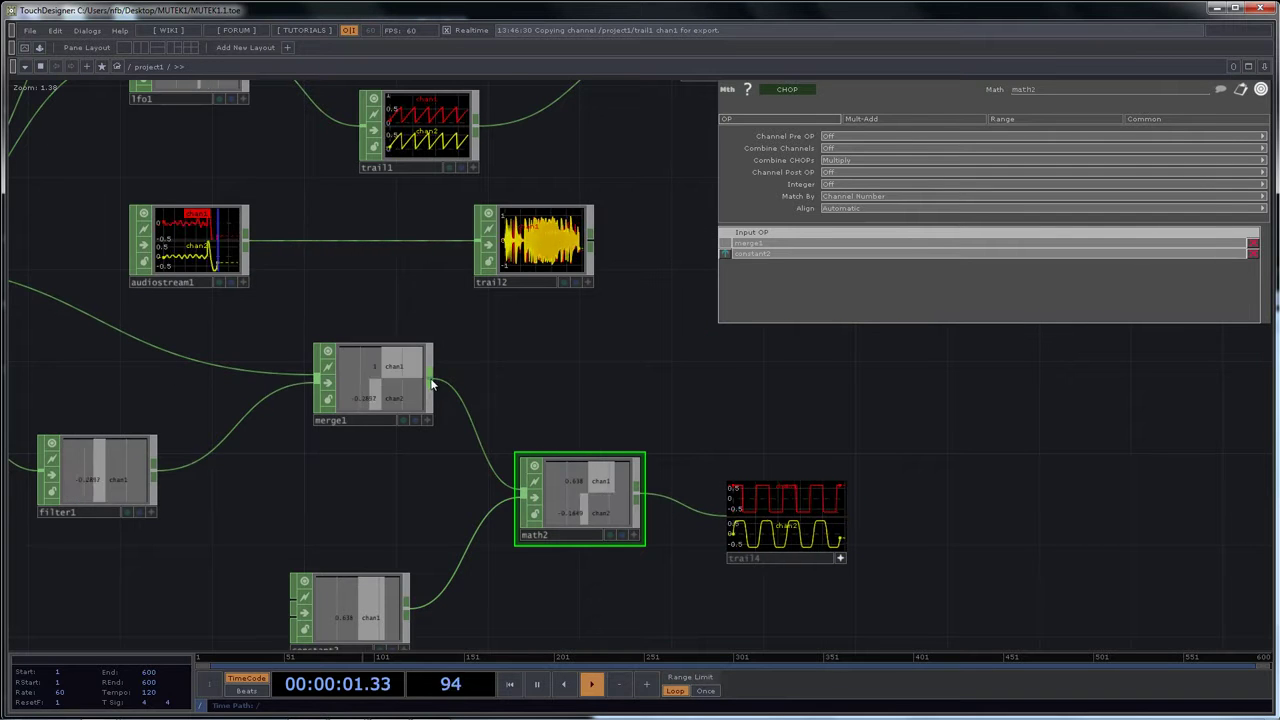
{"action": "right_click", "coordinate": [431, 382]}
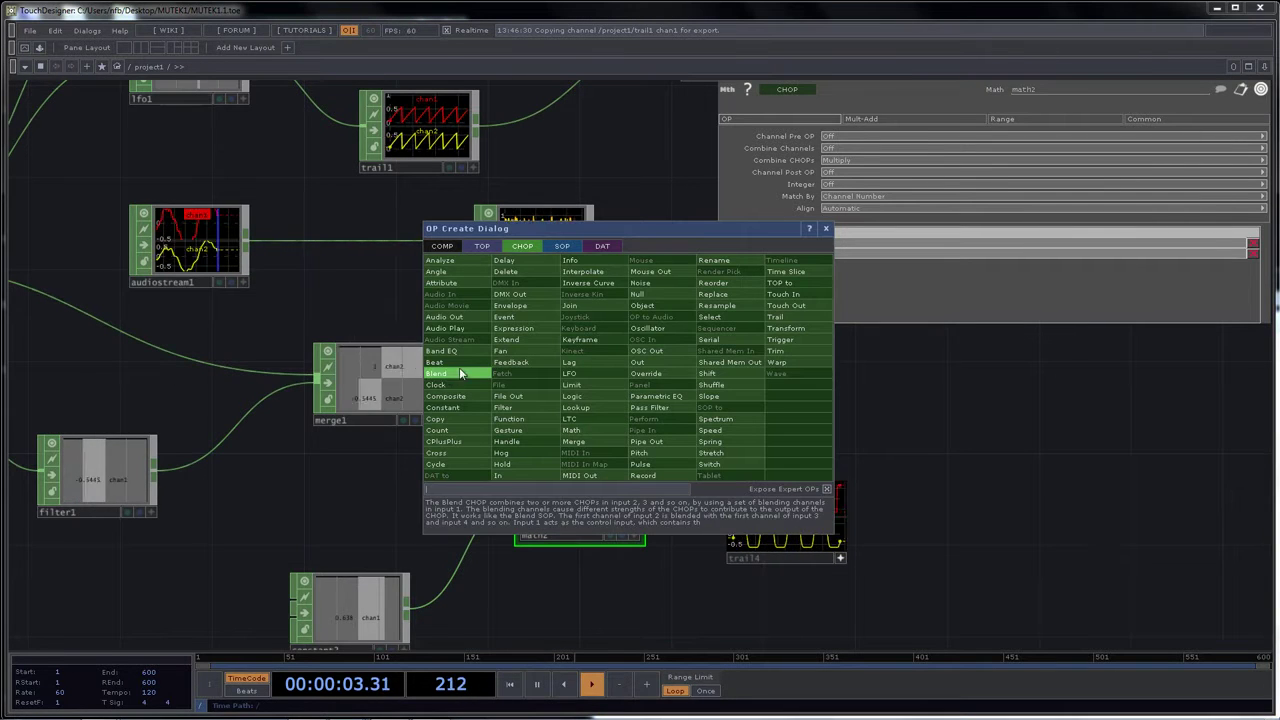
{"action": "left_click", "coordinate": [578, 431]}
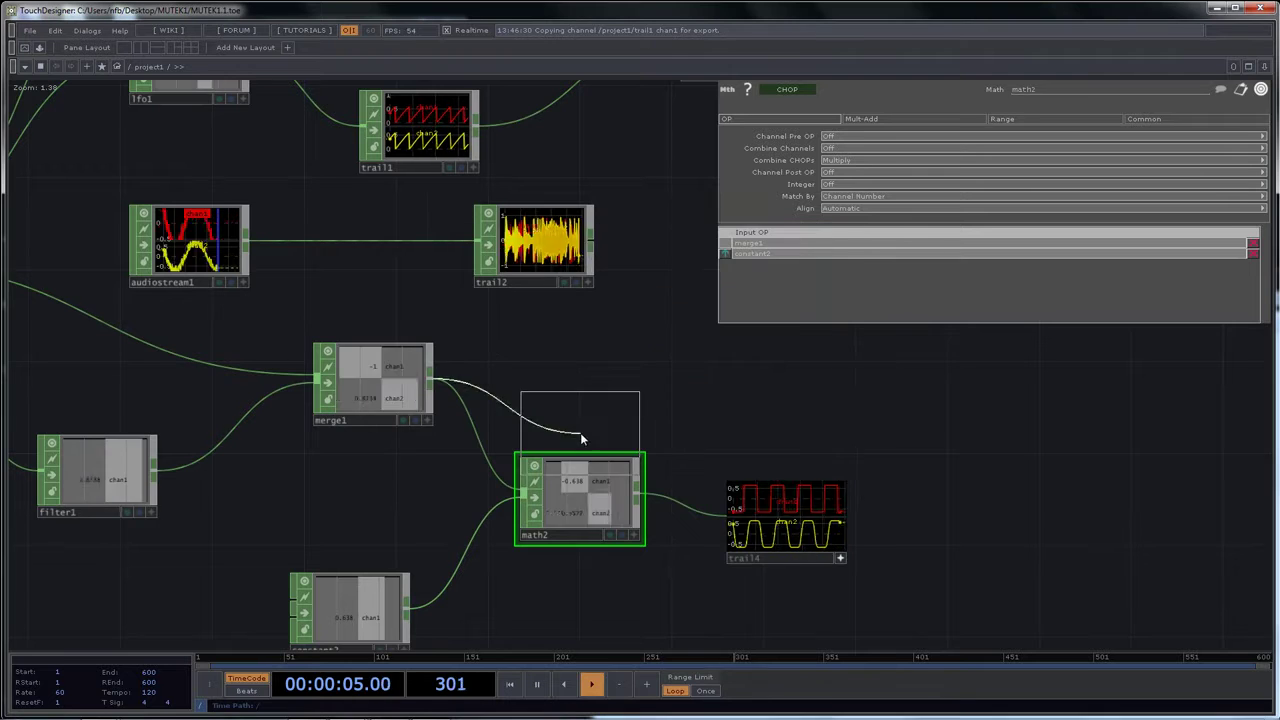
{"action": "left_click", "coordinate": [610, 360]}
{"action": "left_click_drag", "start_coordinate": [504, 334], "coordinate": [419, 339]}
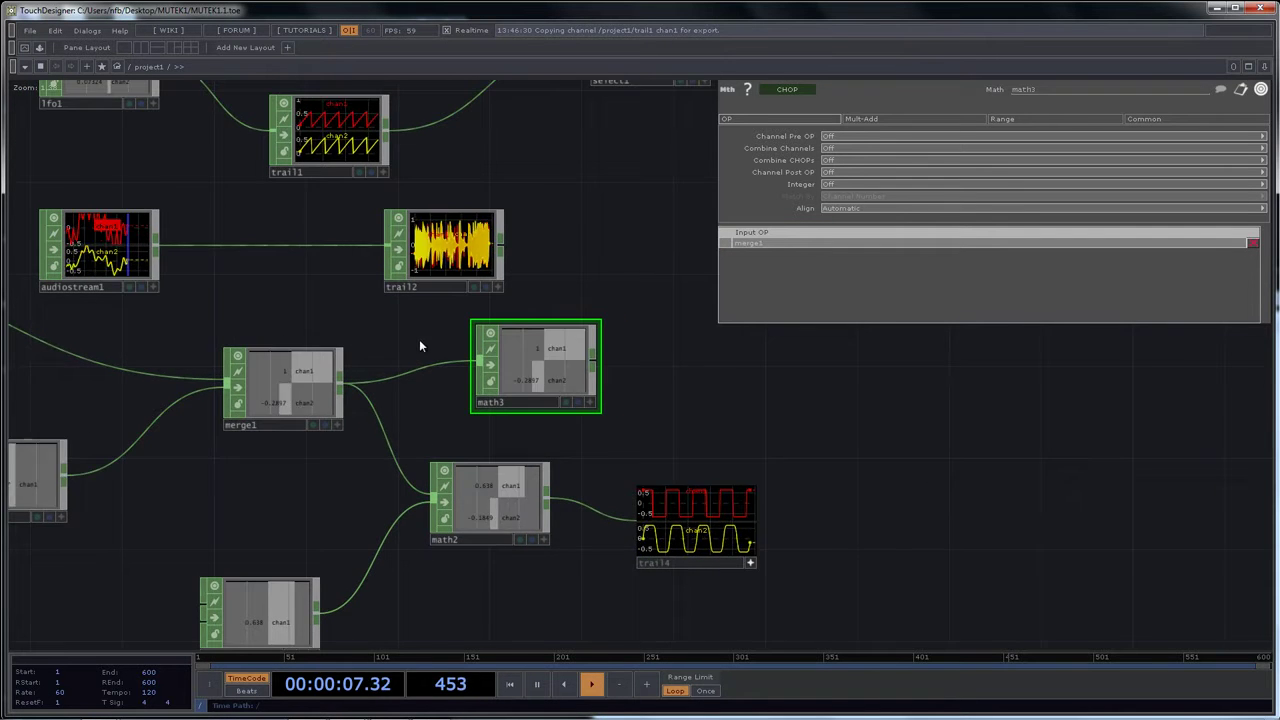
Set math3's Combine Channels option to Add
{"action": "scroll", "coordinate": [553, 355], "scroll_direction": "up", "scroll_amount": 3}
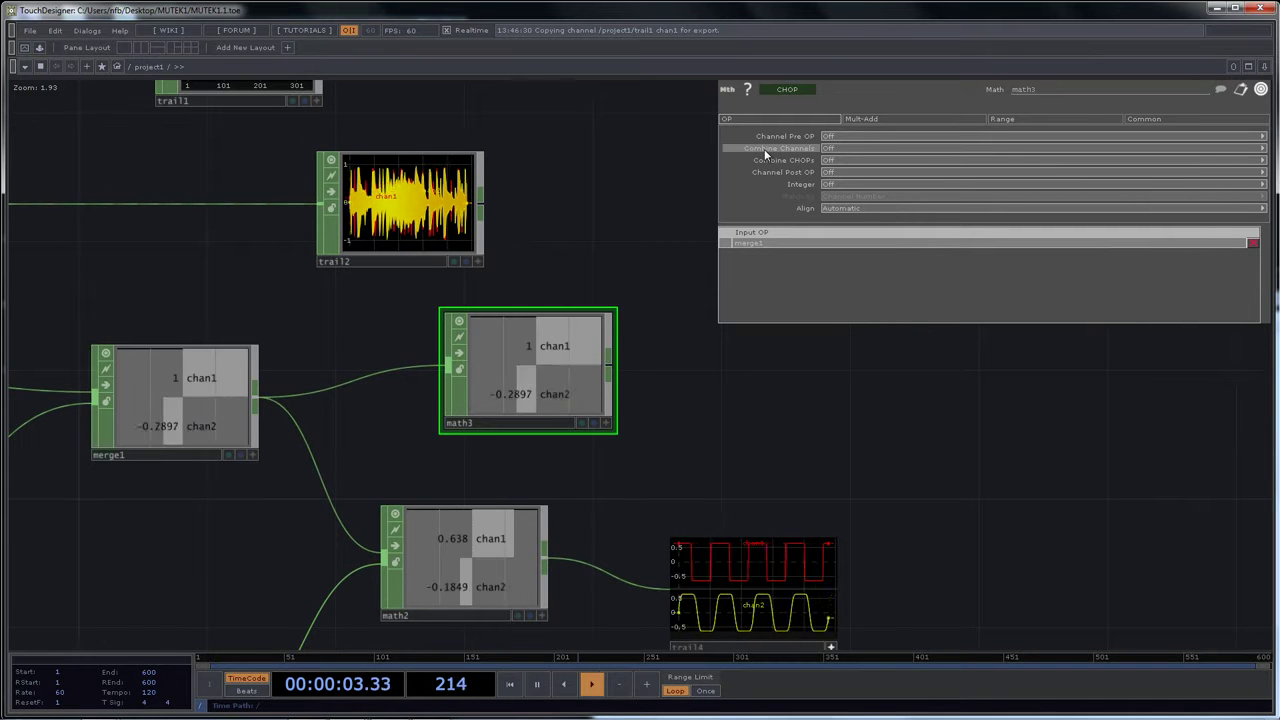
{"action": "left_click", "coordinate": [854, 147]}
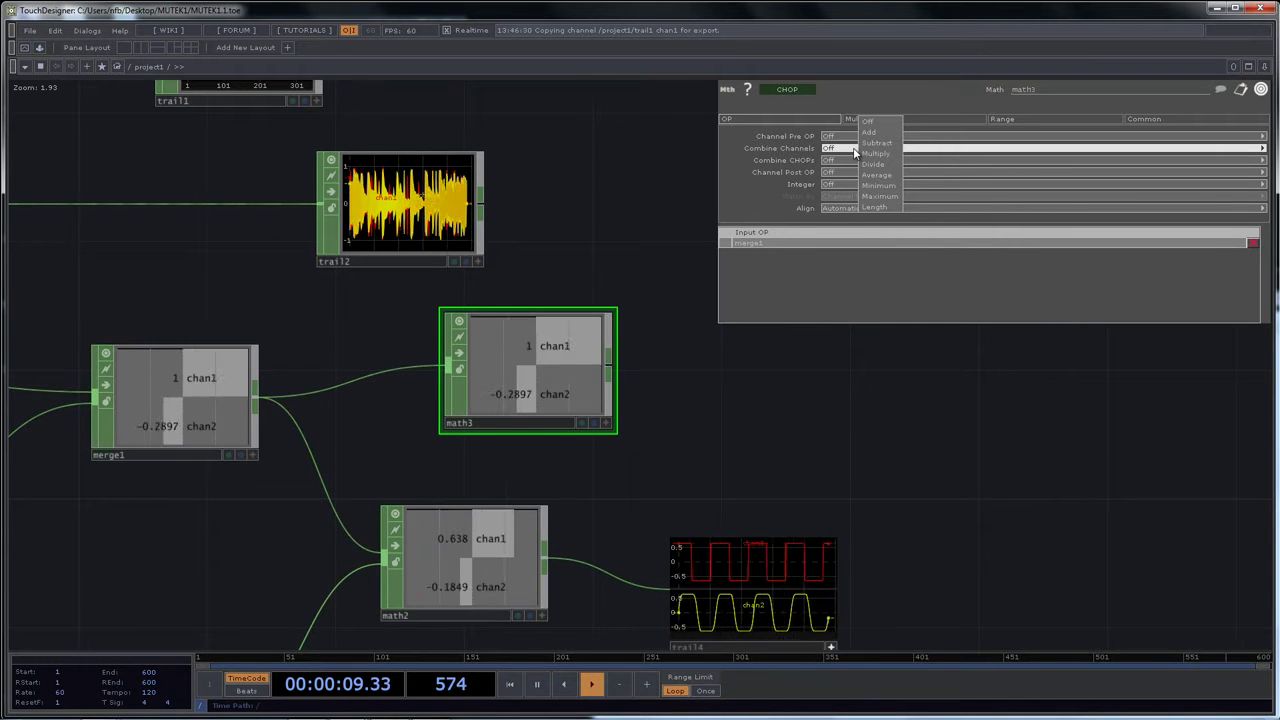
{"action": "left_click", "coordinate": [872, 131]}
Add a Trail CHOP to math3's output and place it to the right of math3
{"action": "left_click_drag", "start_coordinate": [669, 425], "coordinate": [548, 435]}
{"action": "left_click", "coordinate": [489, 377]}
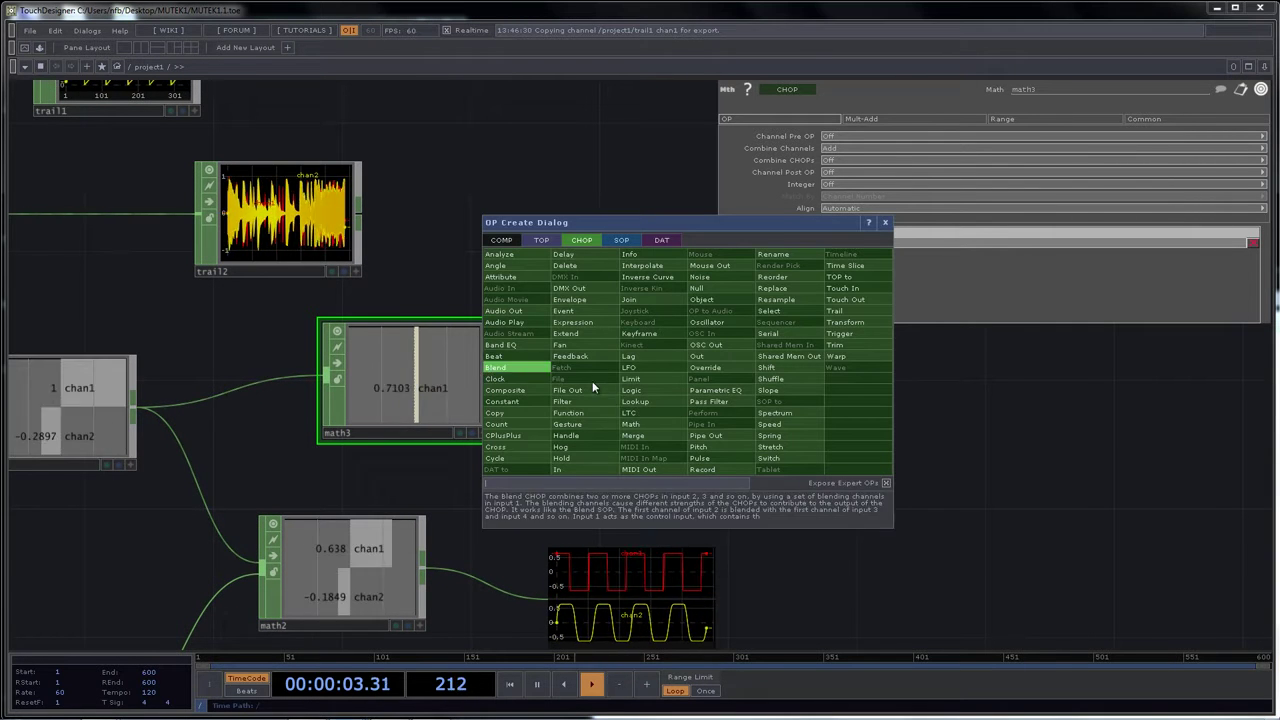
{"action": "left_click", "coordinate": [853, 312]}
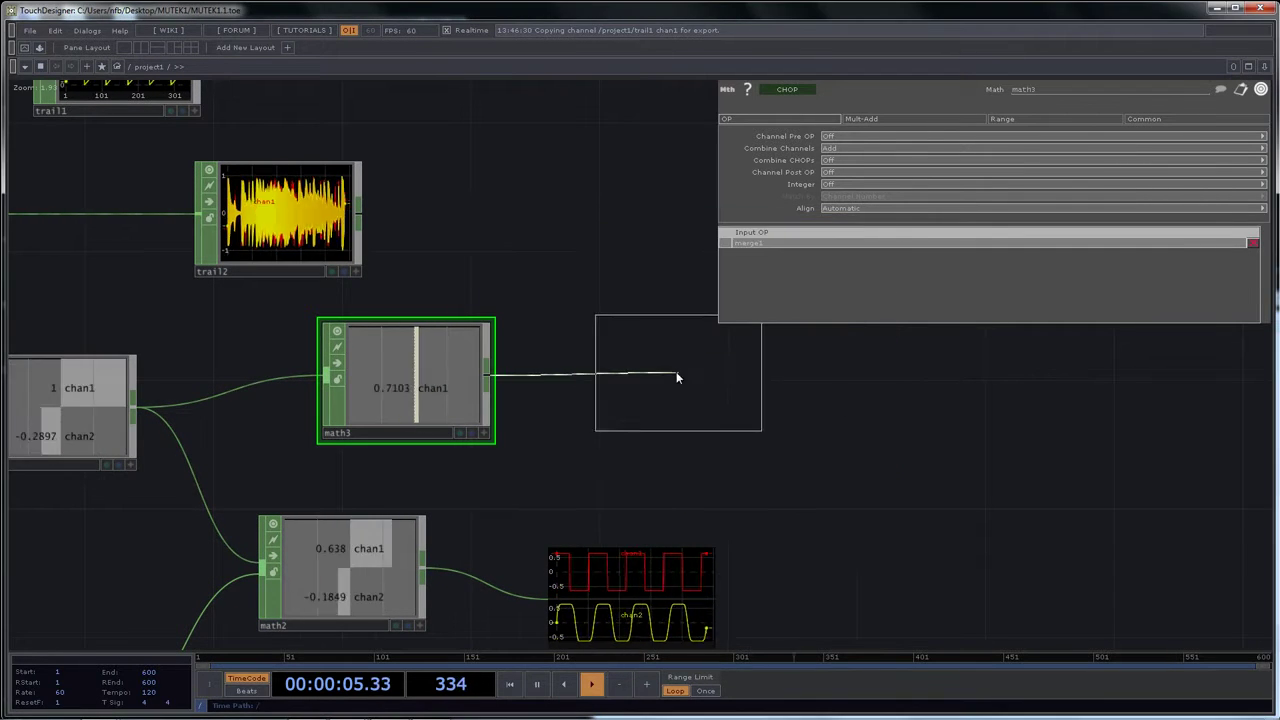
{"action": "left_click", "coordinate": [645, 368]}
{"action": "left_click_drag", "start_coordinate": [437, 263], "coordinate": [528, 268]}
{"action": "scroll", "coordinate": [528, 268], "scroll_direction": "down", "scroll_amount": 1}
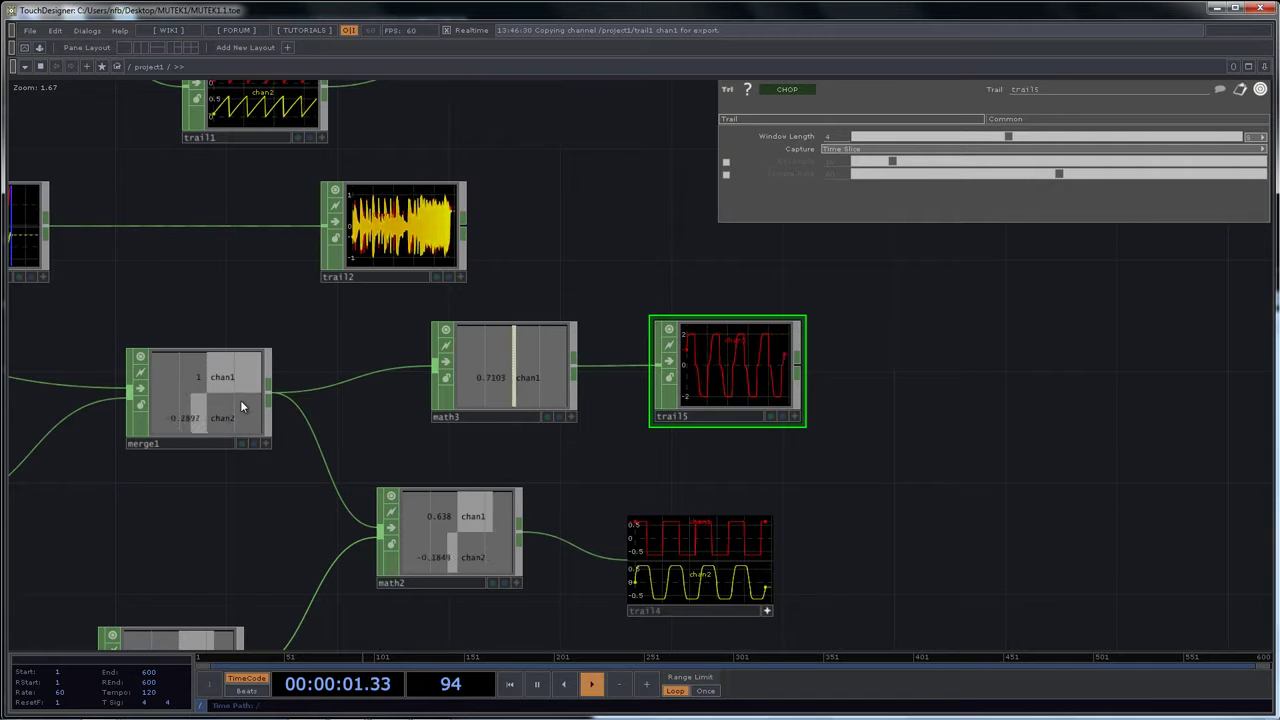
Examine the summed signal in trail5 and the channel information of math3
{"action": "scroll", "coordinate": [512, 368], "scroll_direction": "up", "scroll_amount": 4}
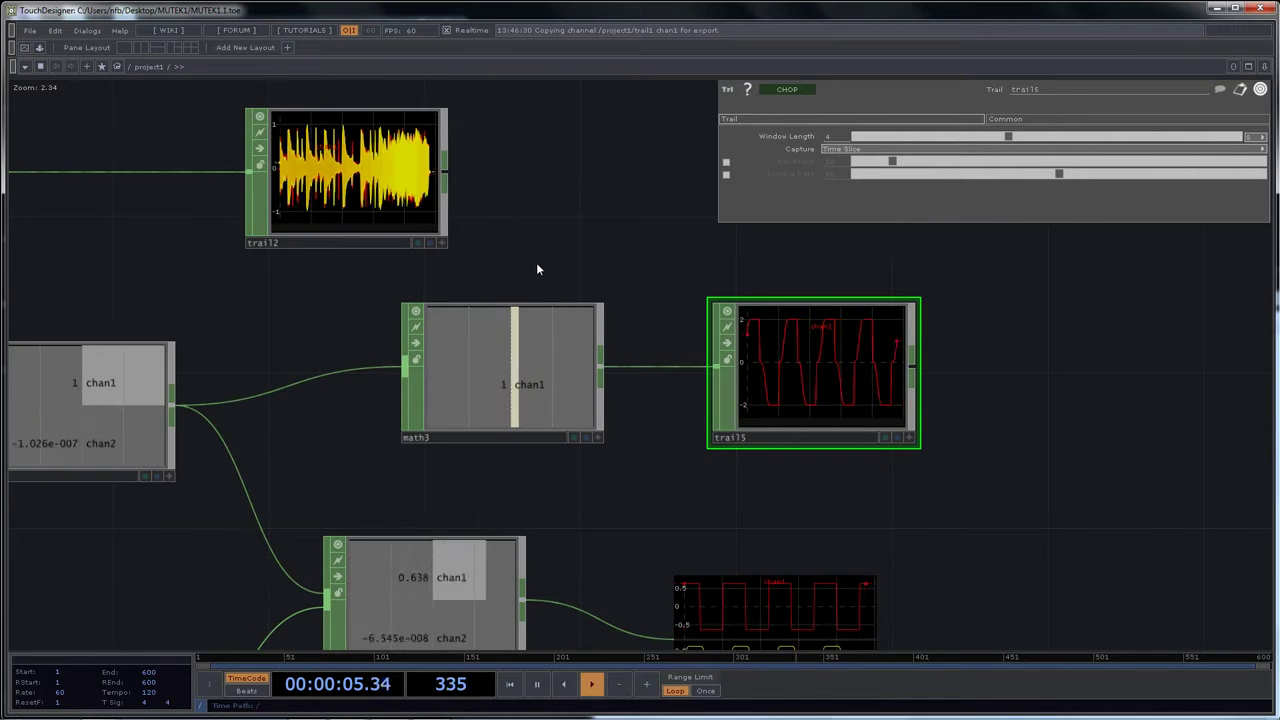
{"action": "left_click", "coordinate": [505, 368]}
{"action": "scroll", "coordinate": [524, 366], "scroll_direction": "down", "scroll_amount": 4}
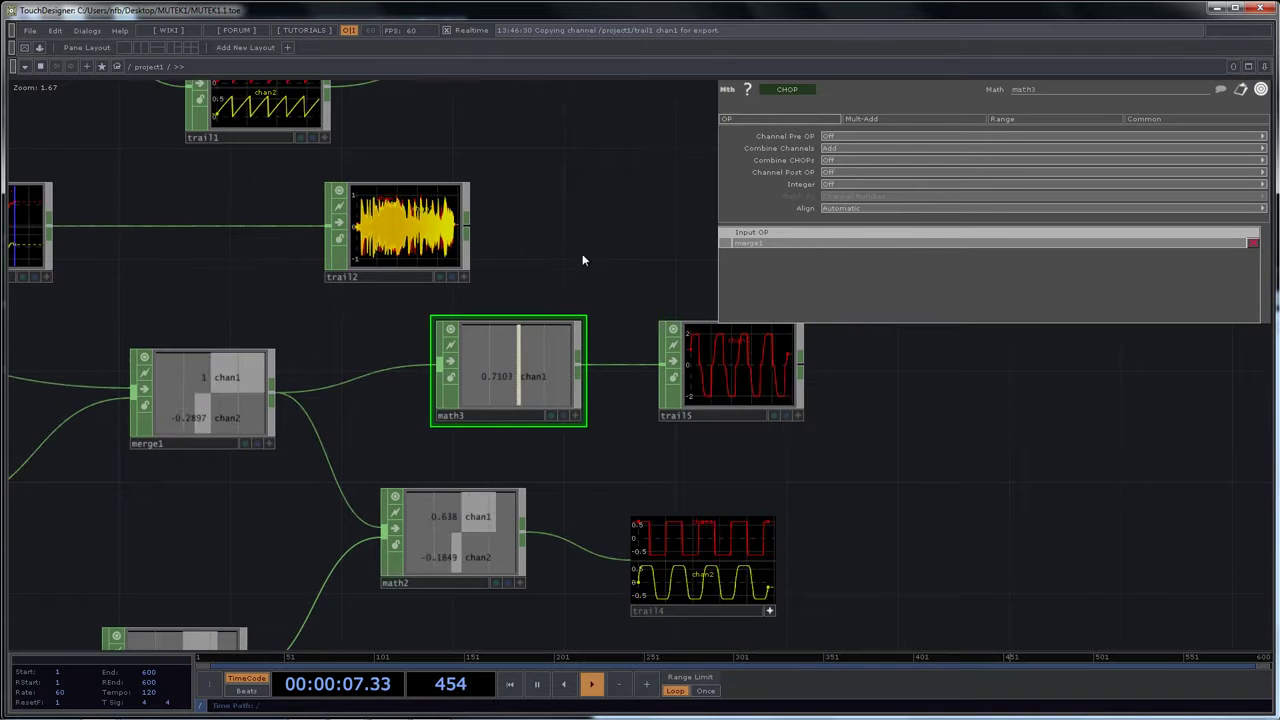
{"action": "middle_click", "coordinate": [486, 372]}
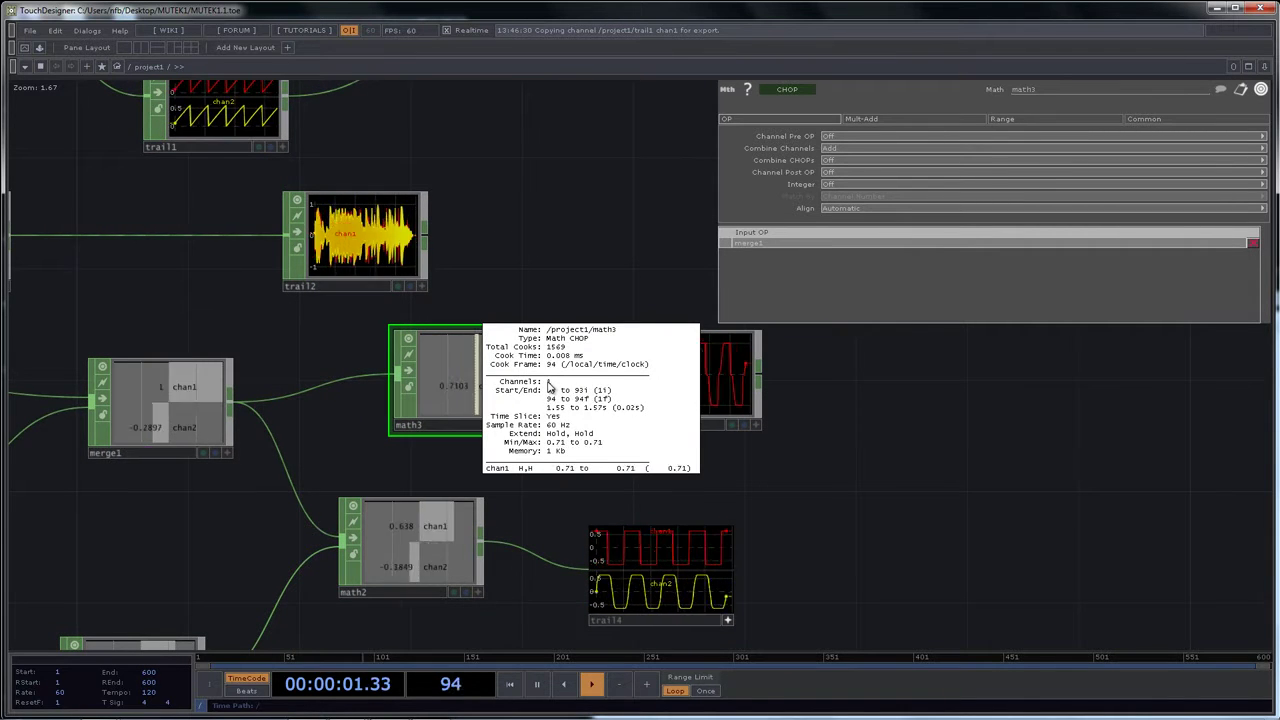
Examine trail5's added waveform up close and trace its signal path back through merge1 to lfo2
{"action": "scroll", "coordinate": [640, 340], "scroll_direction": "up", "scroll_amount": 4}
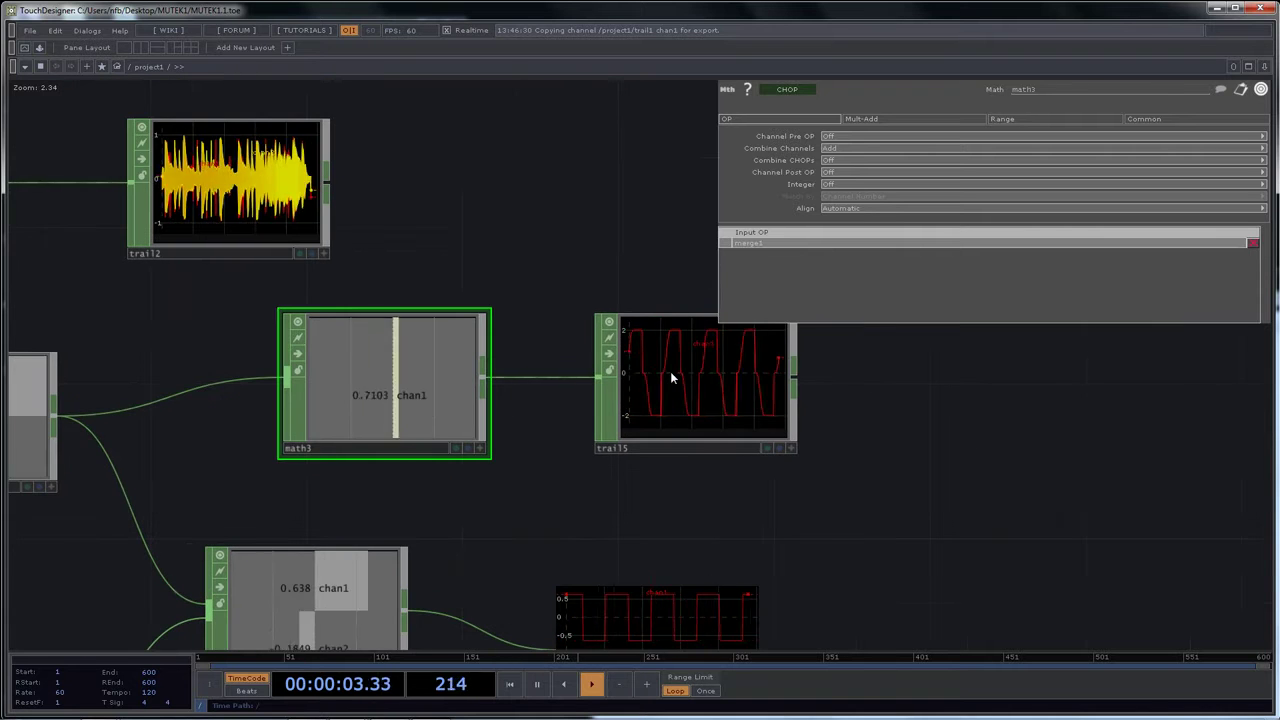
{"action": "scroll", "coordinate": [660, 288], "scroll_direction": "down", "scroll_amount": 4}
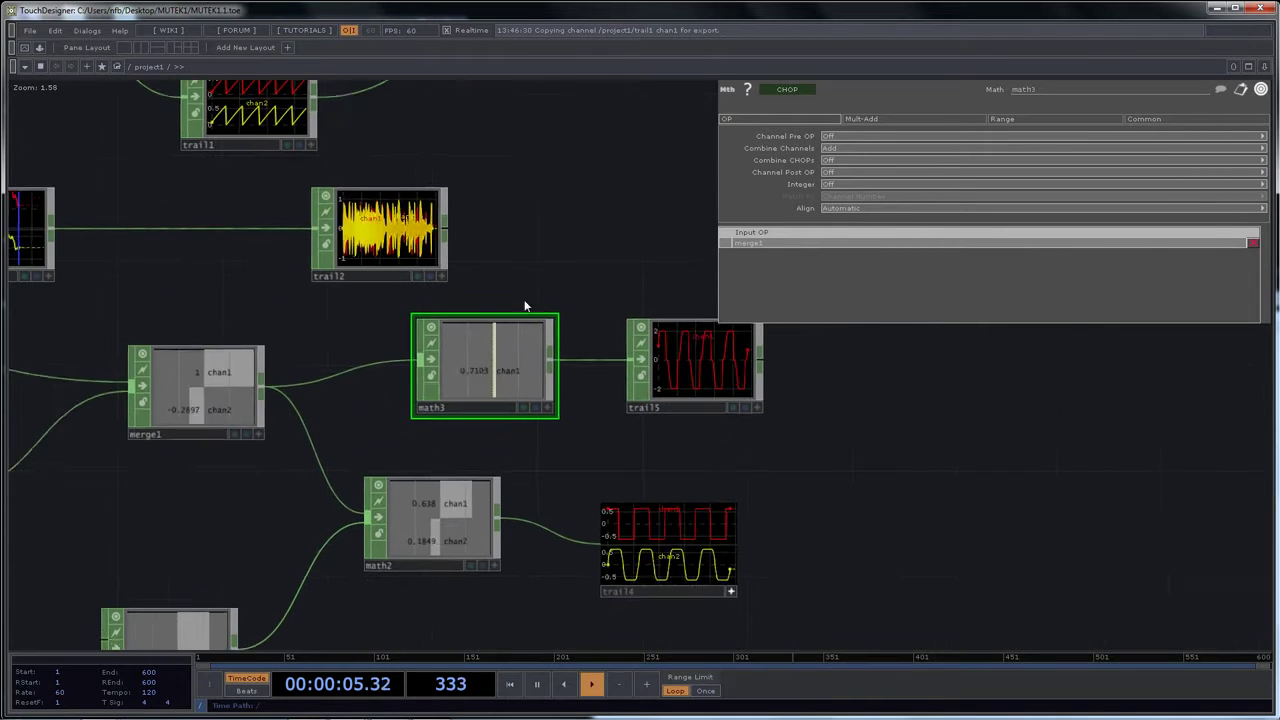
{"action": "left_click_drag", "start_coordinate": [592, 268], "coordinate": [434, 270]}
{"action": "scroll", "coordinate": [553, 370], "scroll_direction": "up", "scroll_amount": 7}
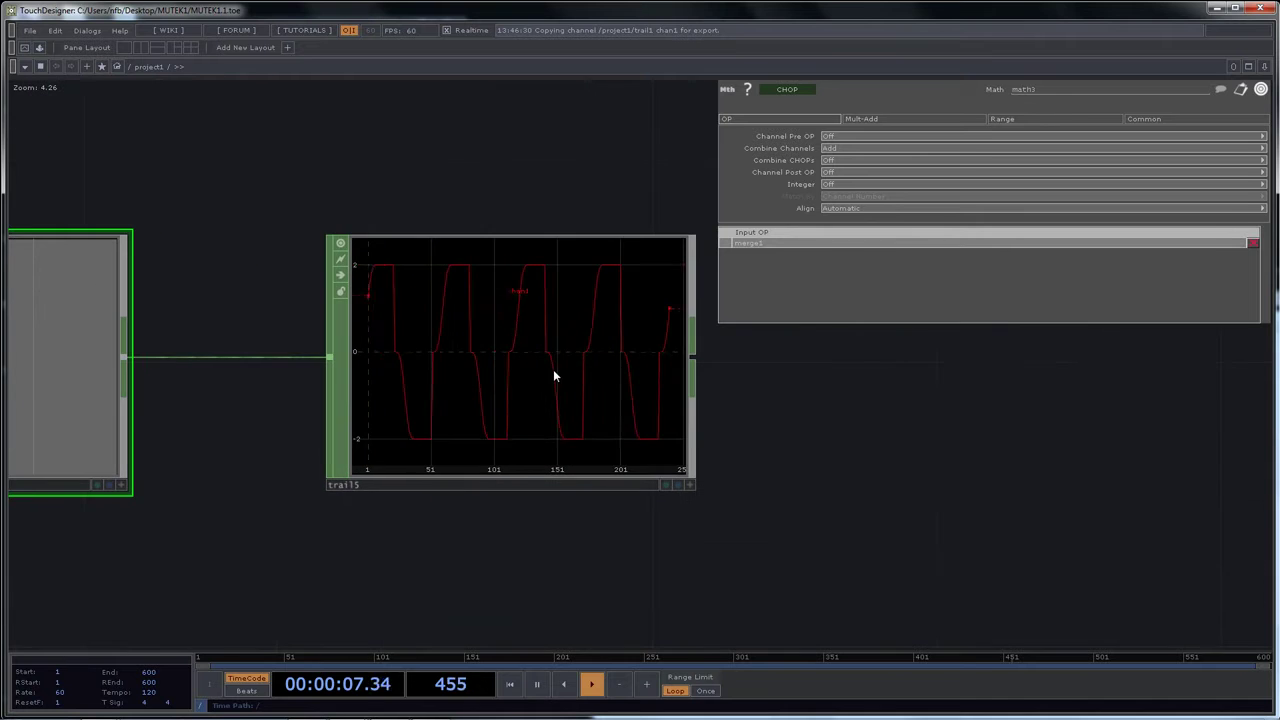
{"action": "scroll", "coordinate": [557, 372], "scroll_direction": "down", "scroll_amount": 7}
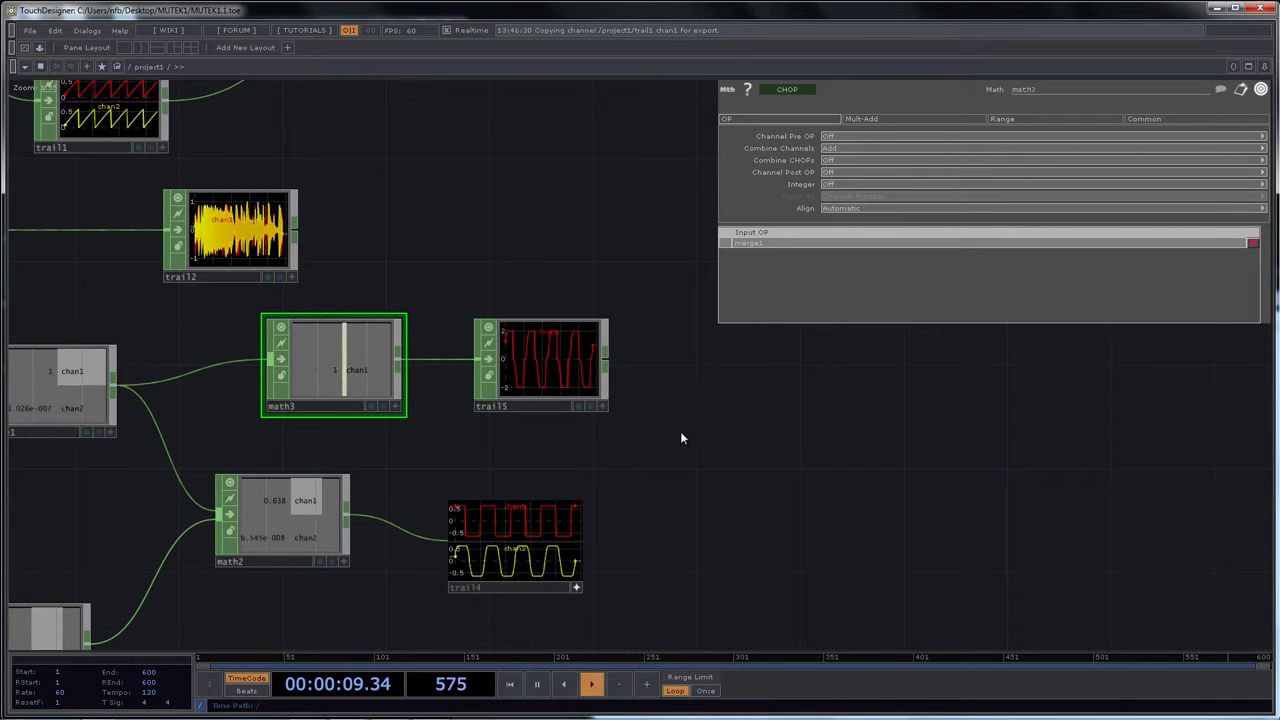
{"action": "scroll", "coordinate": [626, 365], "scroll_direction": "up", "scroll_amount": 5}
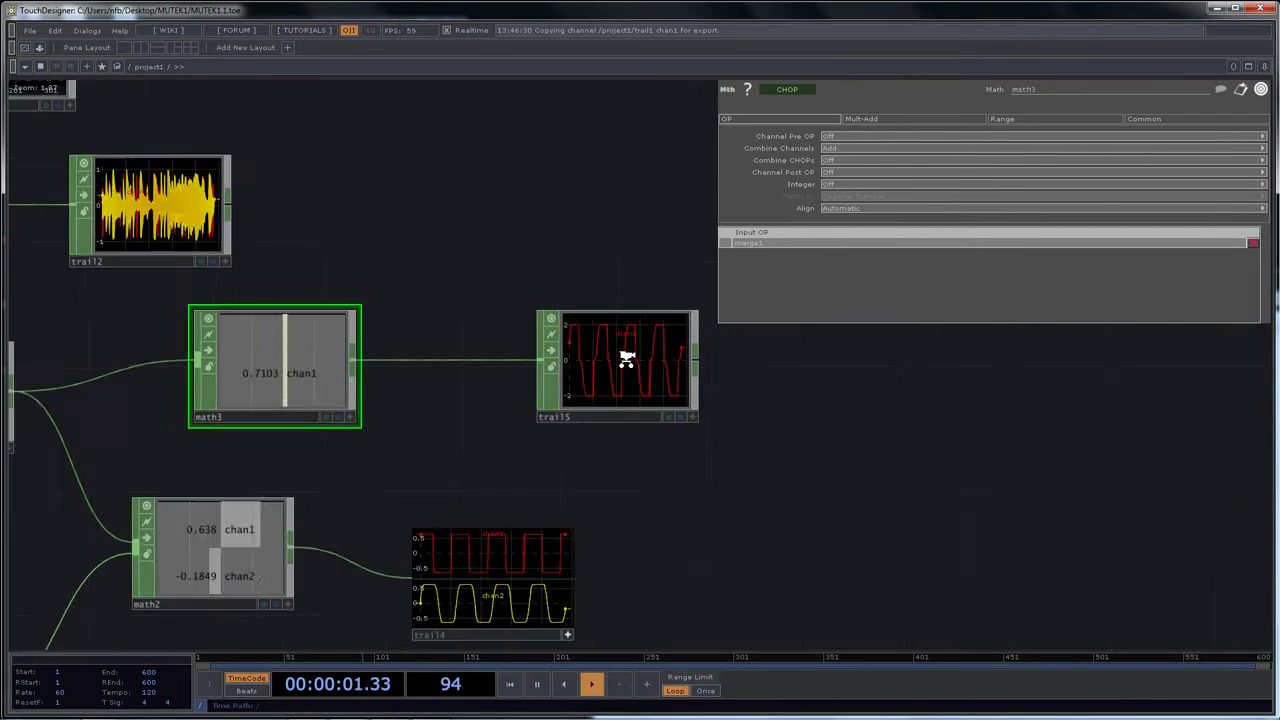
{"action": "scroll", "coordinate": [626, 365], "scroll_direction": "down", "scroll_amount": 12}
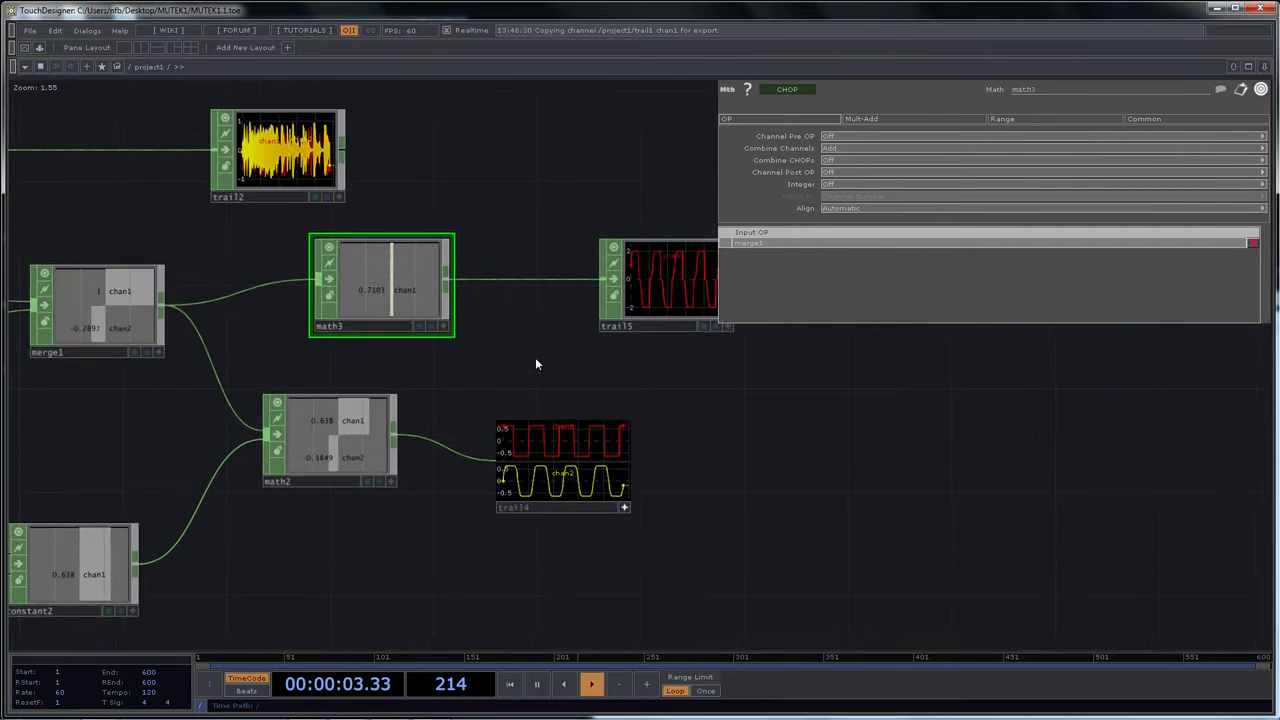
{"action": "scroll", "coordinate": [702, 377], "scroll_direction": "up", "scroll_amount": 2}
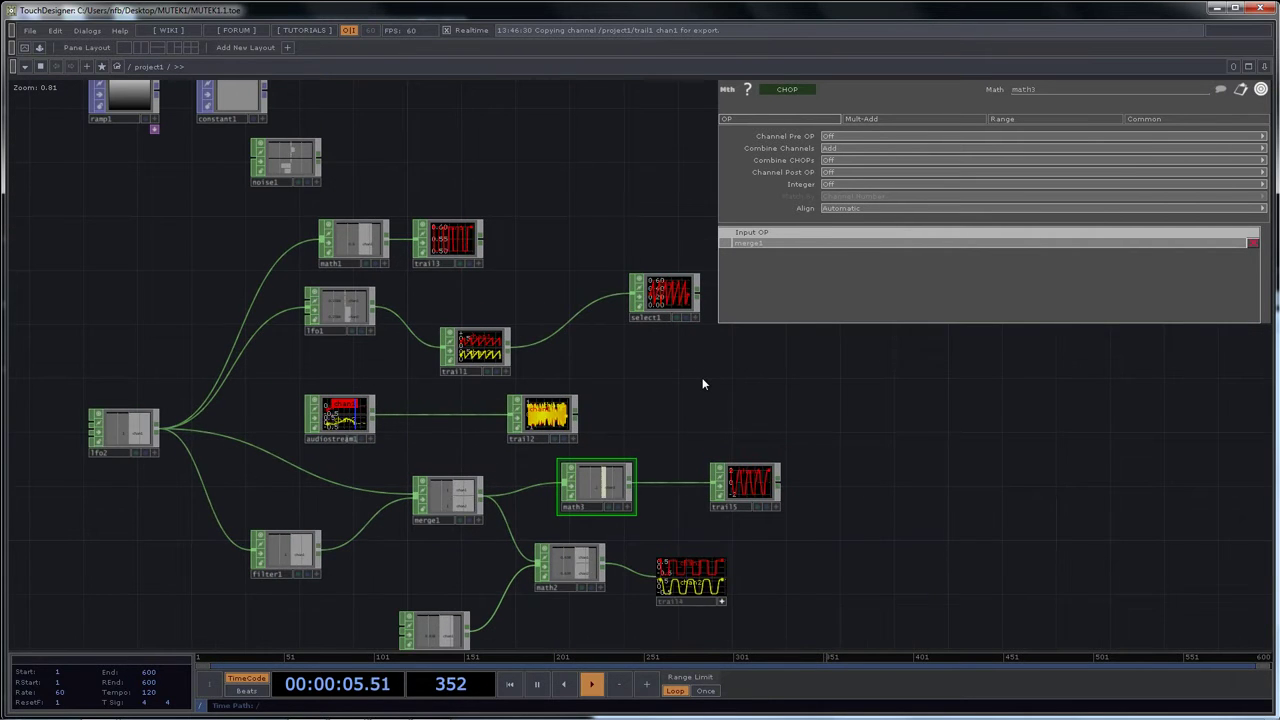
{"action": "left_click_drag", "start_coordinate": [747, 397], "coordinate": [931, 401]}
{"action": "scroll", "coordinate": [283, 430], "scroll_direction": "up", "scroll_amount": 4}
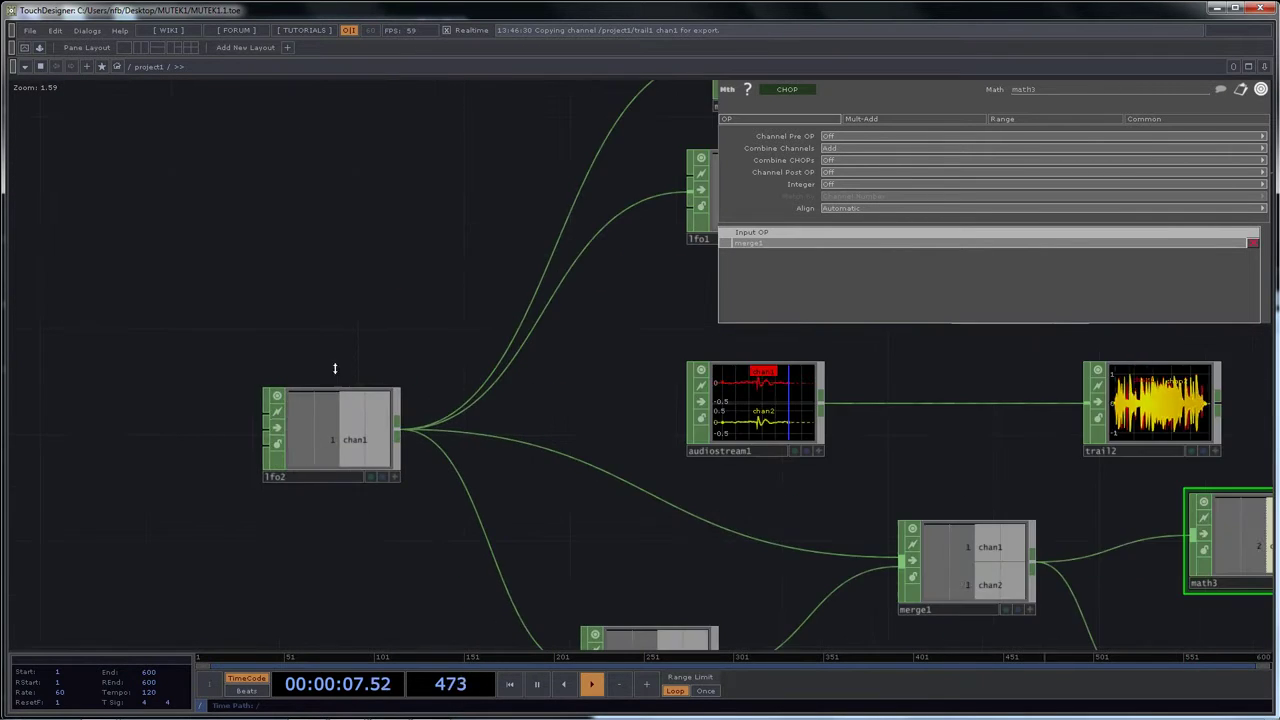
{"action": "scroll", "coordinate": [410, 304], "scroll_direction": "down", "scroll_amount": 4}
{"action": "left_click_drag", "start_coordinate": [665, 360], "coordinate": [571, 473]}
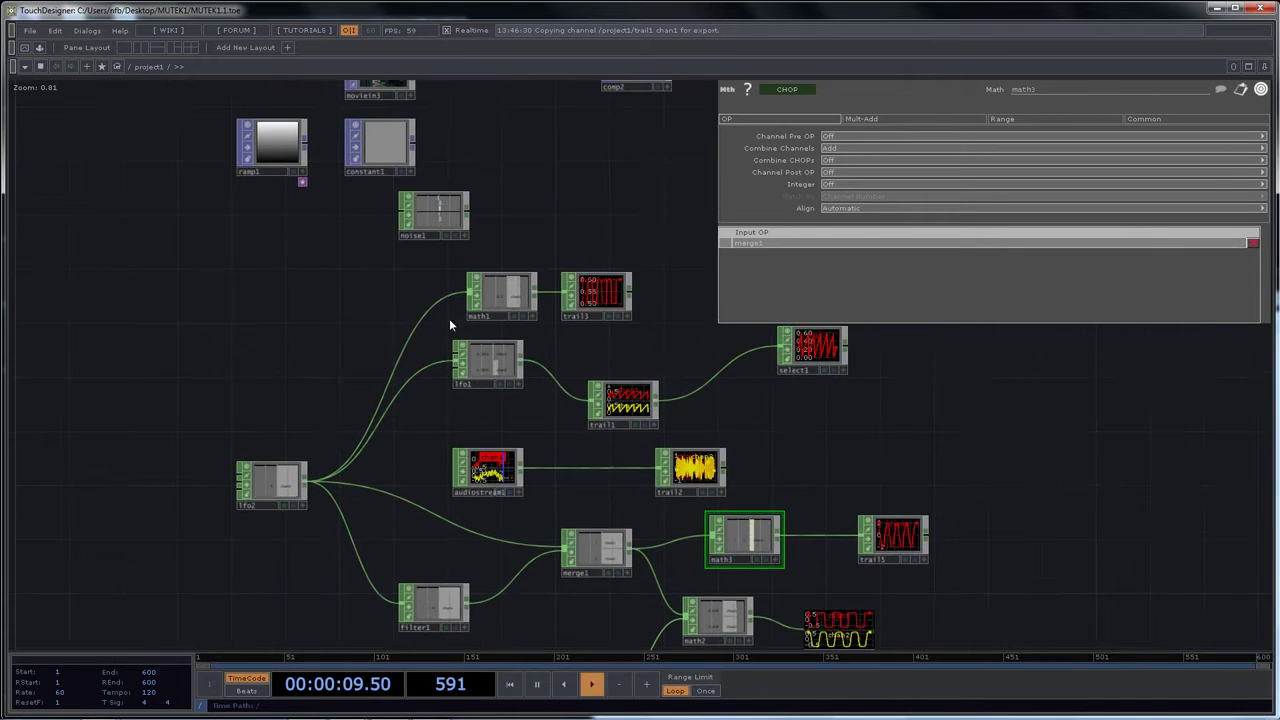
Set lfo1's Frequency to the expression .1+$C
{"action": "scroll", "coordinate": [495, 400], "scroll_direction": "up", "scroll_amount": 6}
{"action": "left_click", "coordinate": [500, 370]}
{"action": "scroll", "coordinate": [568, 426], "scroll_direction": "down", "scroll_amount": 4}
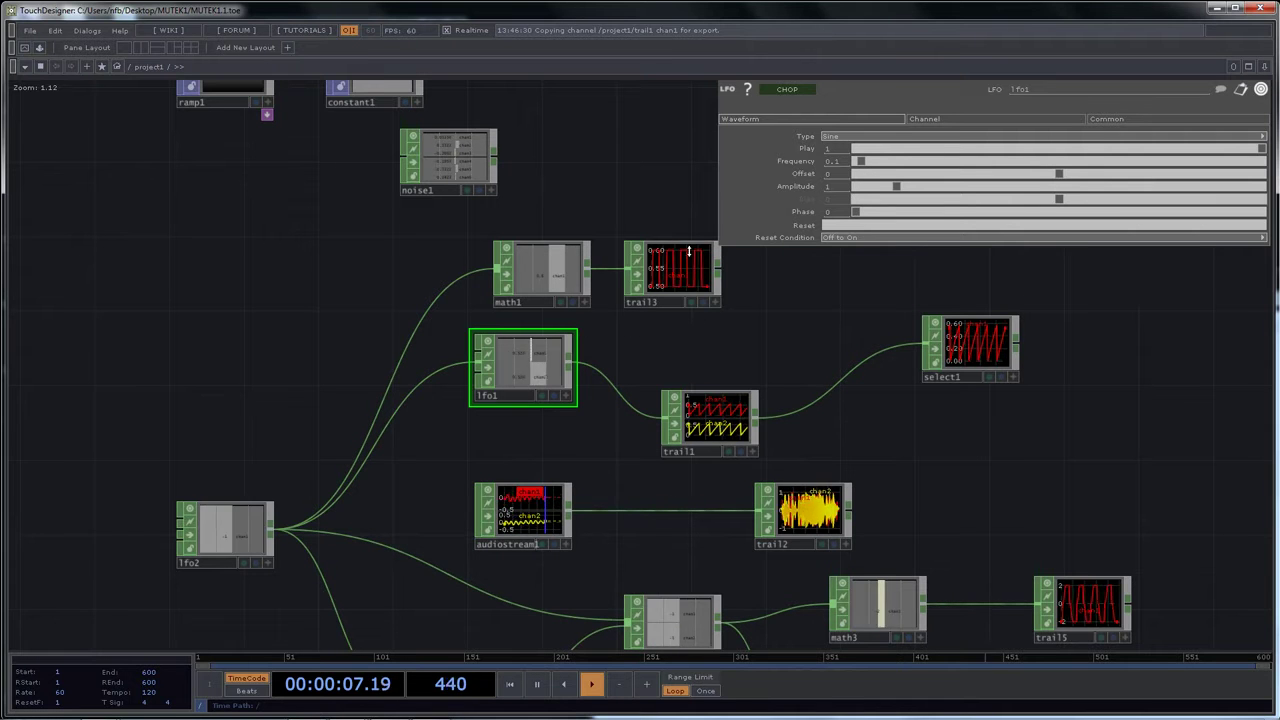
{"action": "left_click", "coordinate": [828, 163]}
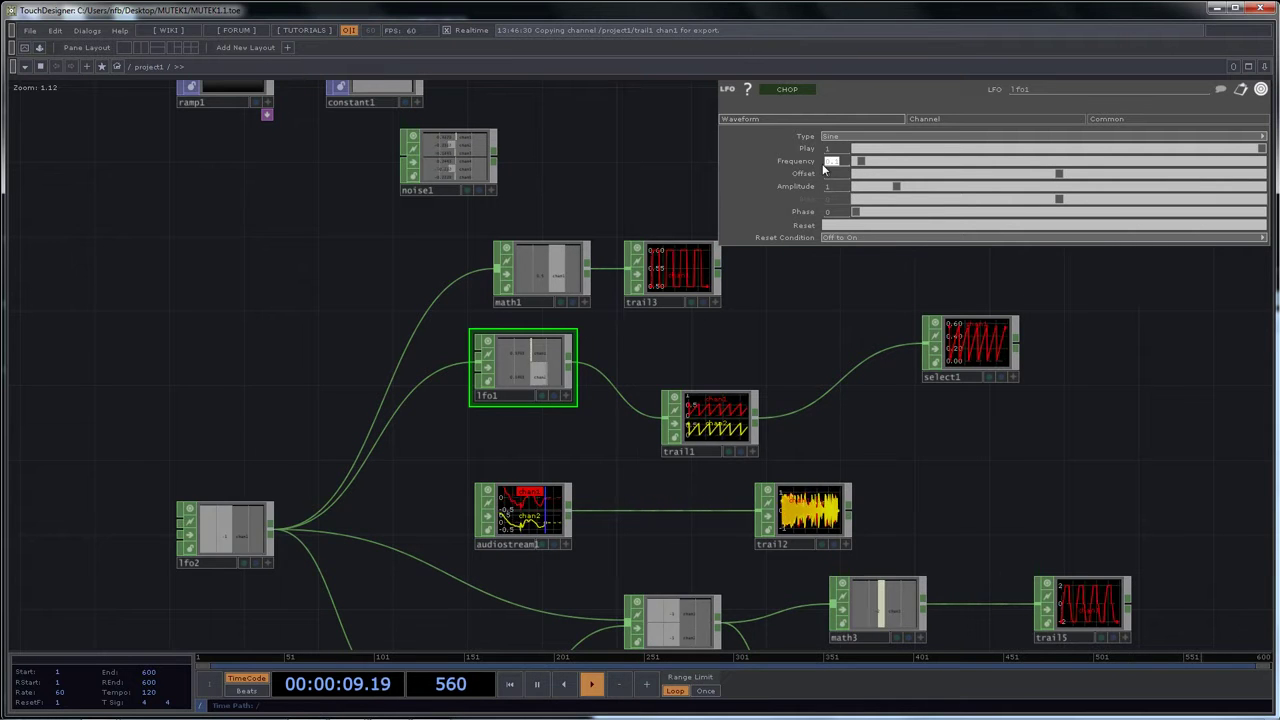
{"action": "type", "text": ".1"}
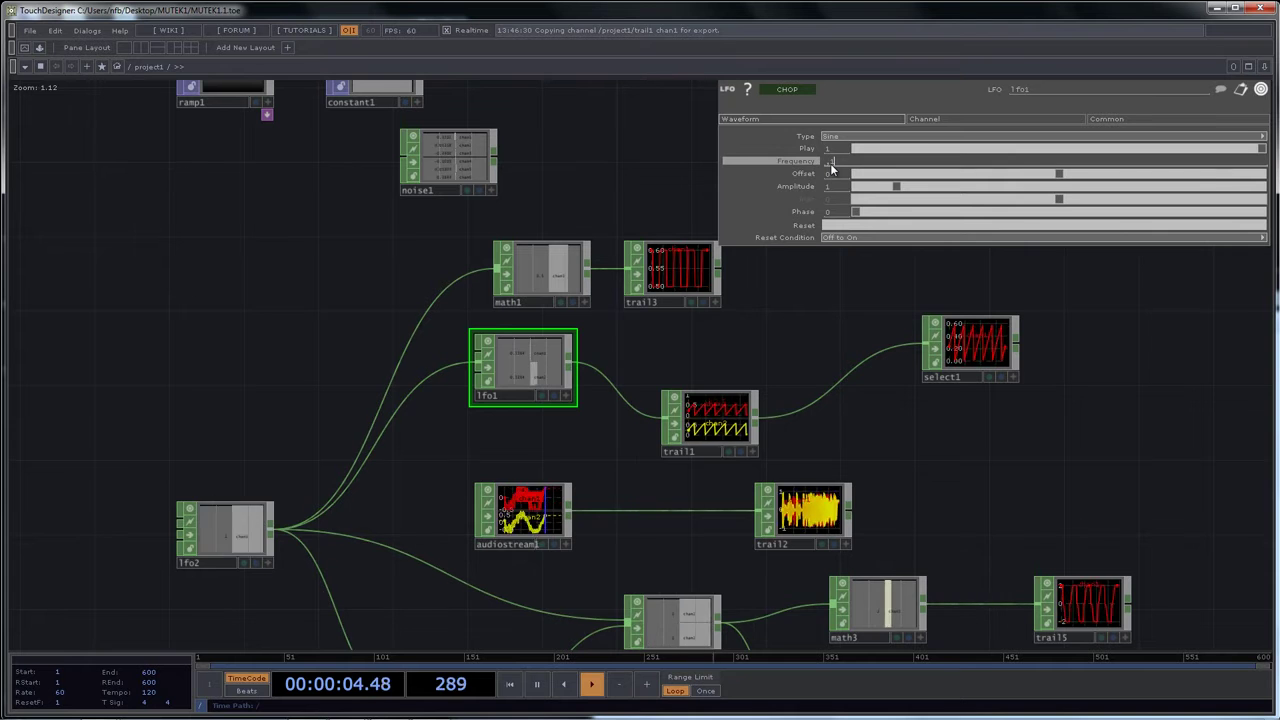
{"action": "type", "text": "4"}
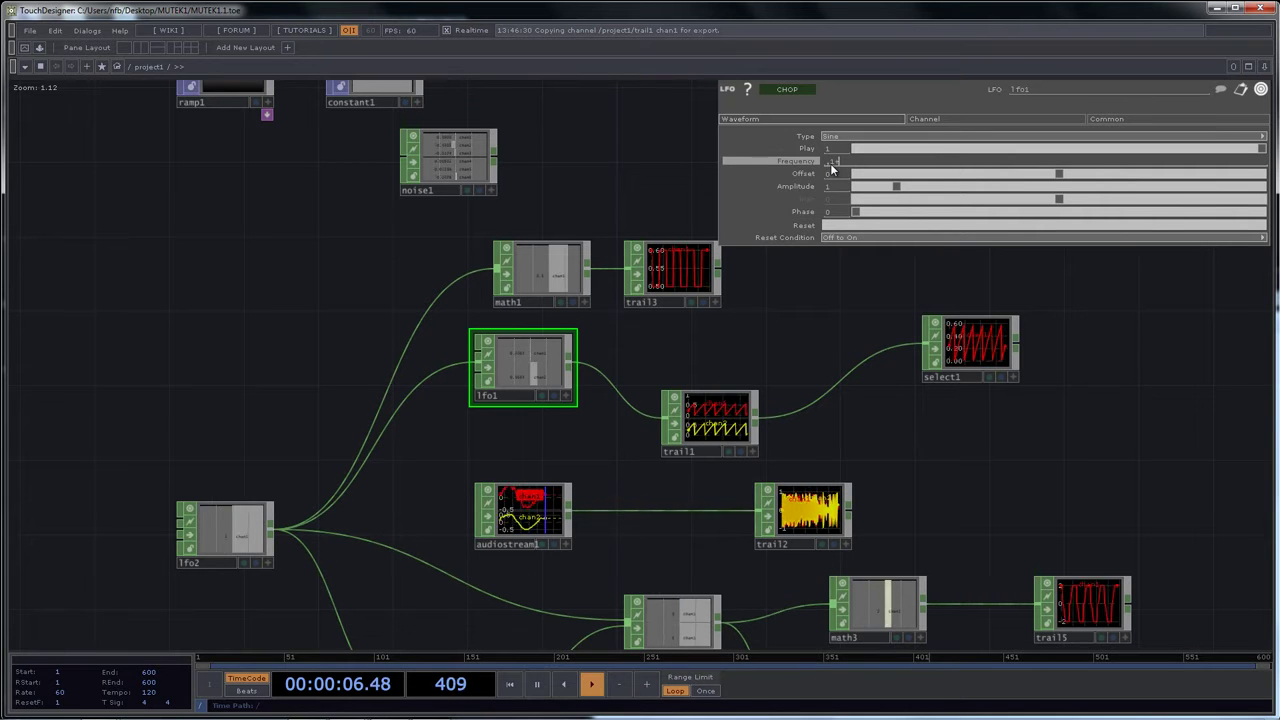
{"action": "type", "text": "$C"}
{"action": "key", "text": "Return"}
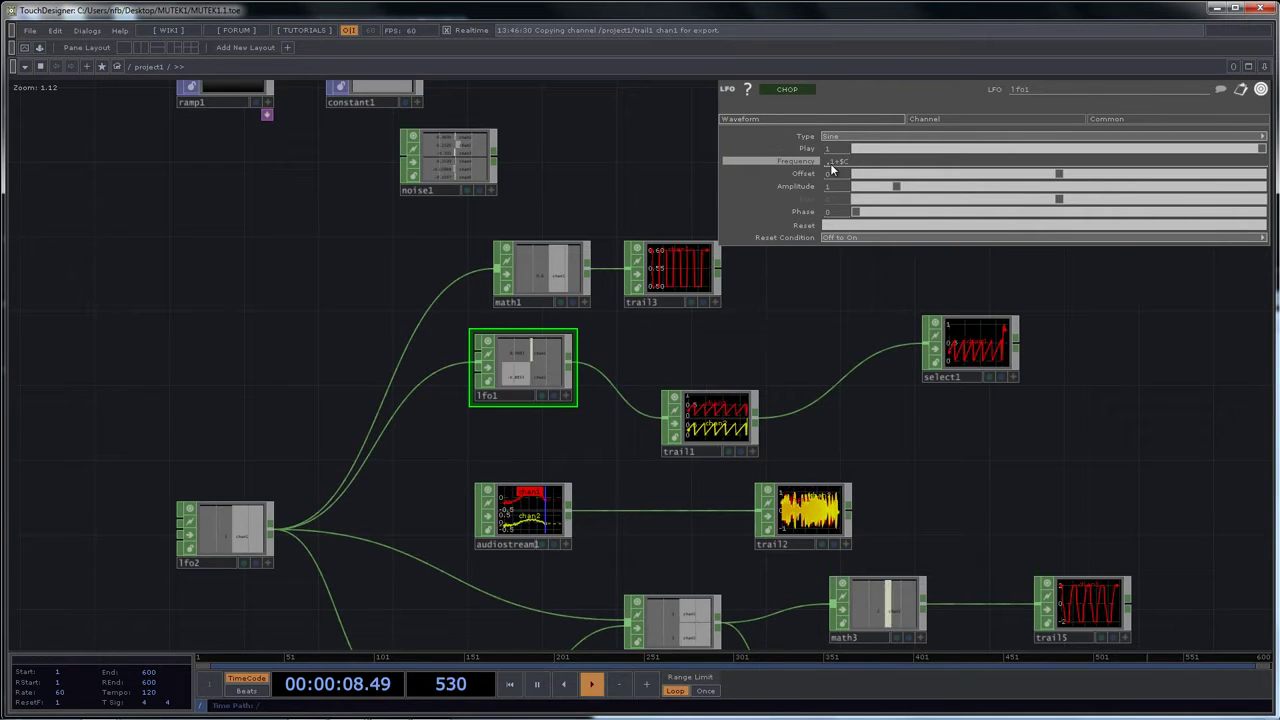
Inspect lfo1's two channels, and move trail1 and select1 together farther right of lfo1
{"action": "middle_click_drag", "start_coordinate": [496, 366], "coordinate": [589, 368]}
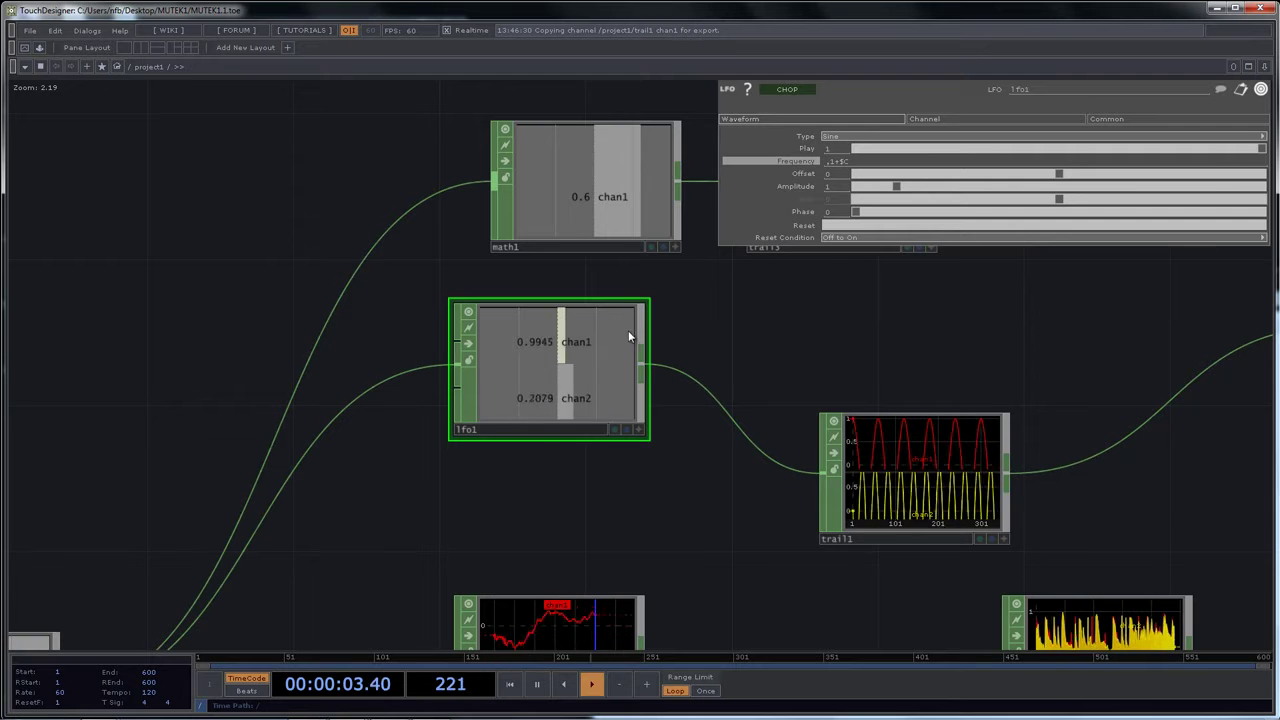
{"action": "scroll", "coordinate": [787, 341], "scroll_direction": "down", "scroll_amount": 1}
{"action": "left_click_drag", "start_coordinate": [785, 340], "coordinate": [608, 346]}
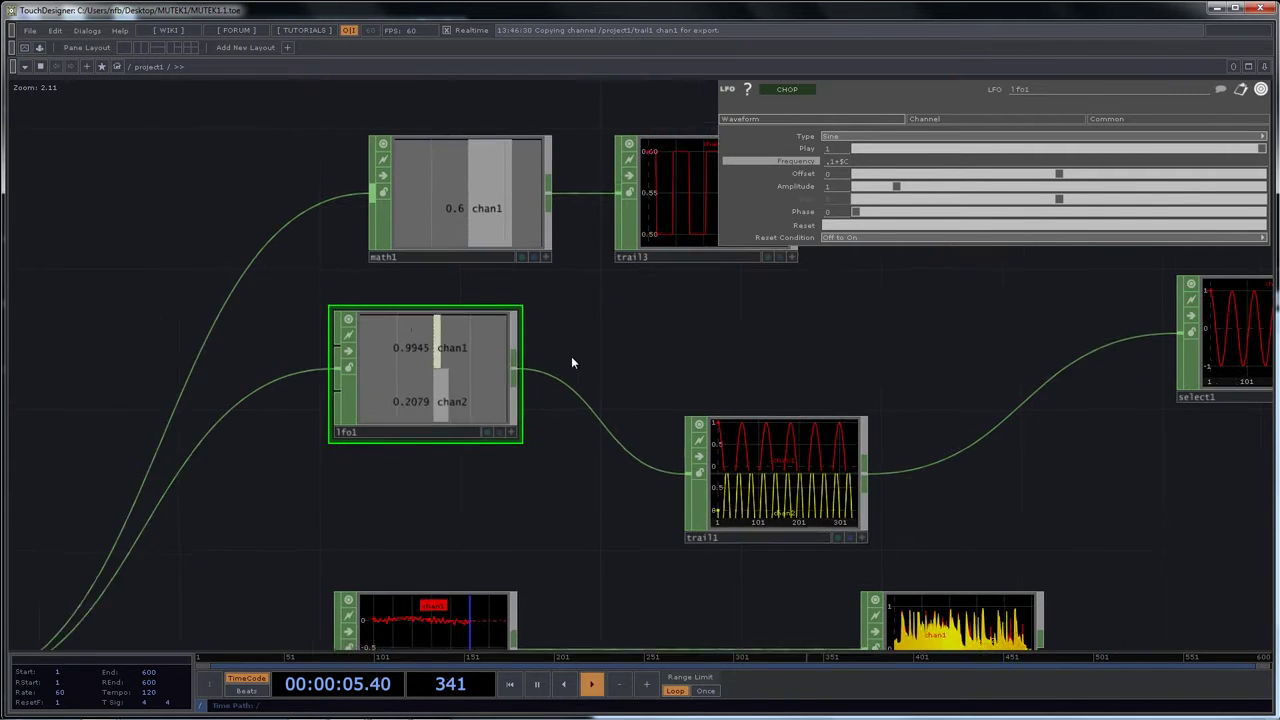
{"action": "left_click_drag", "start_coordinate": [503, 357], "coordinate": [241, 368]}
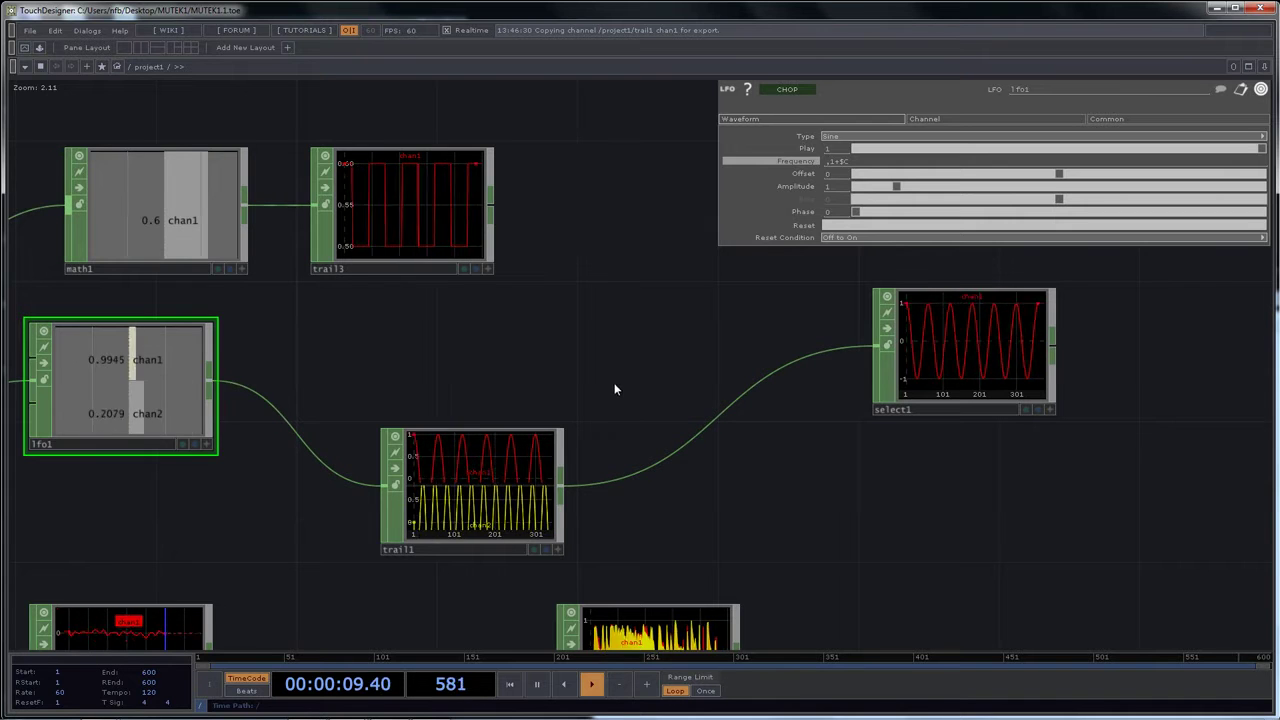
{"action": "scroll", "coordinate": [619, 367], "scroll_direction": "down", "scroll_amount": 4}
{"action": "middle_click_drag", "start_coordinate": [563, 363], "coordinate": [545, 373]}
{"action": "right_click_drag", "start_coordinate": [517, 346], "coordinate": [815, 425]}
{"action": "left_click_drag", "start_coordinate": [536, 421], "coordinate": [760, 421]}
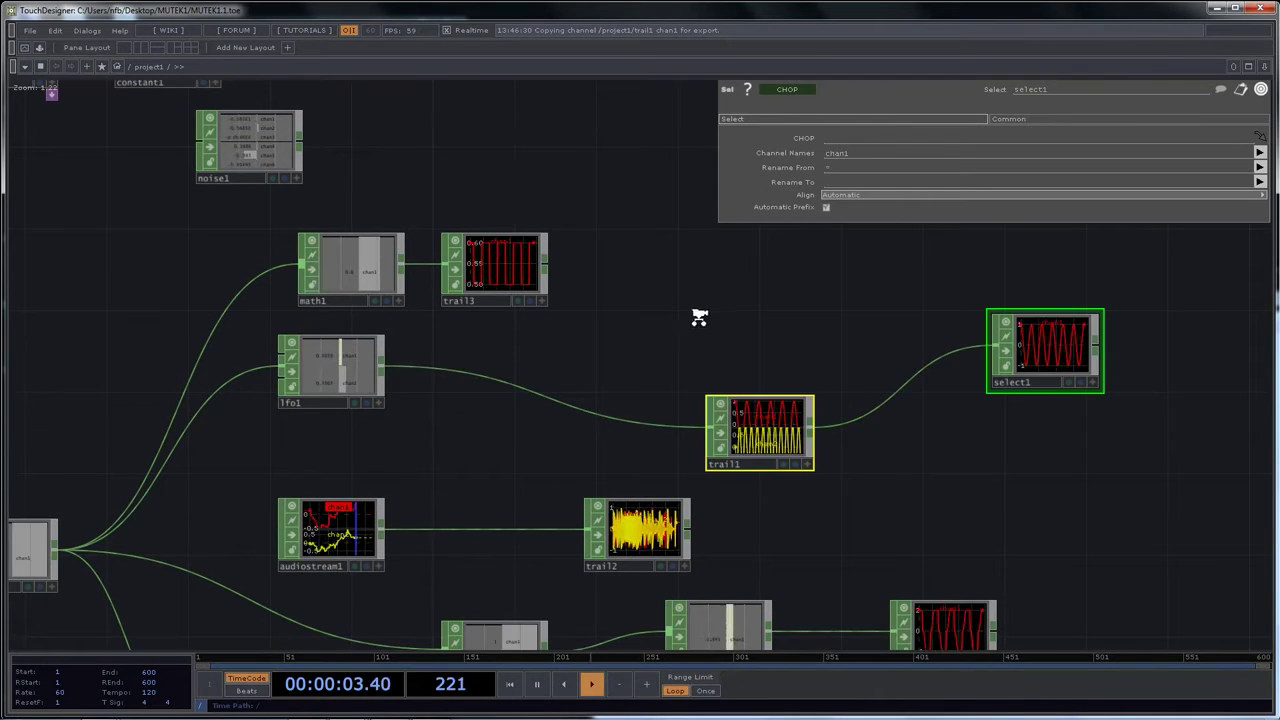
Review the Common parameters of trail1 and math2
{"action": "scroll", "coordinate": [672, 316], "scroll_direction": "down", "scroll_amount": 3}
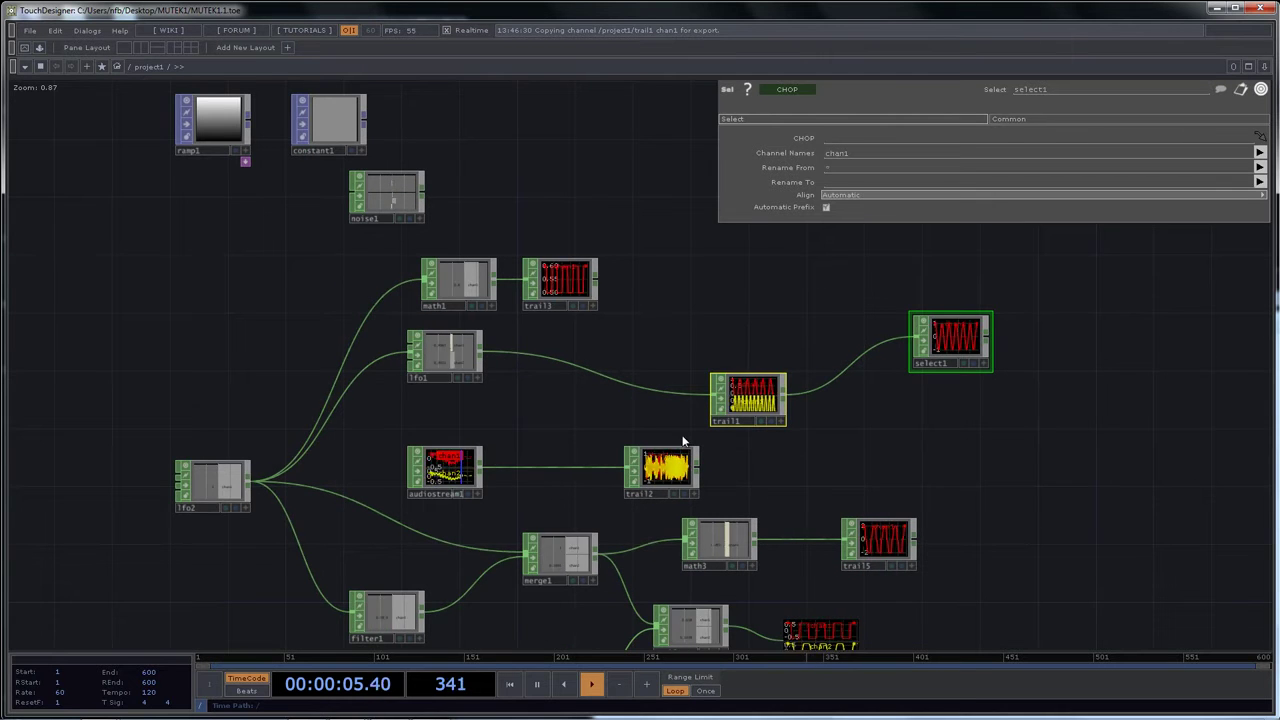
{"action": "left_click_drag", "start_coordinate": [580, 336], "coordinate": [612, 172]}
{"action": "left_click_drag", "start_coordinate": [569, 284], "coordinate": [478, 387]}
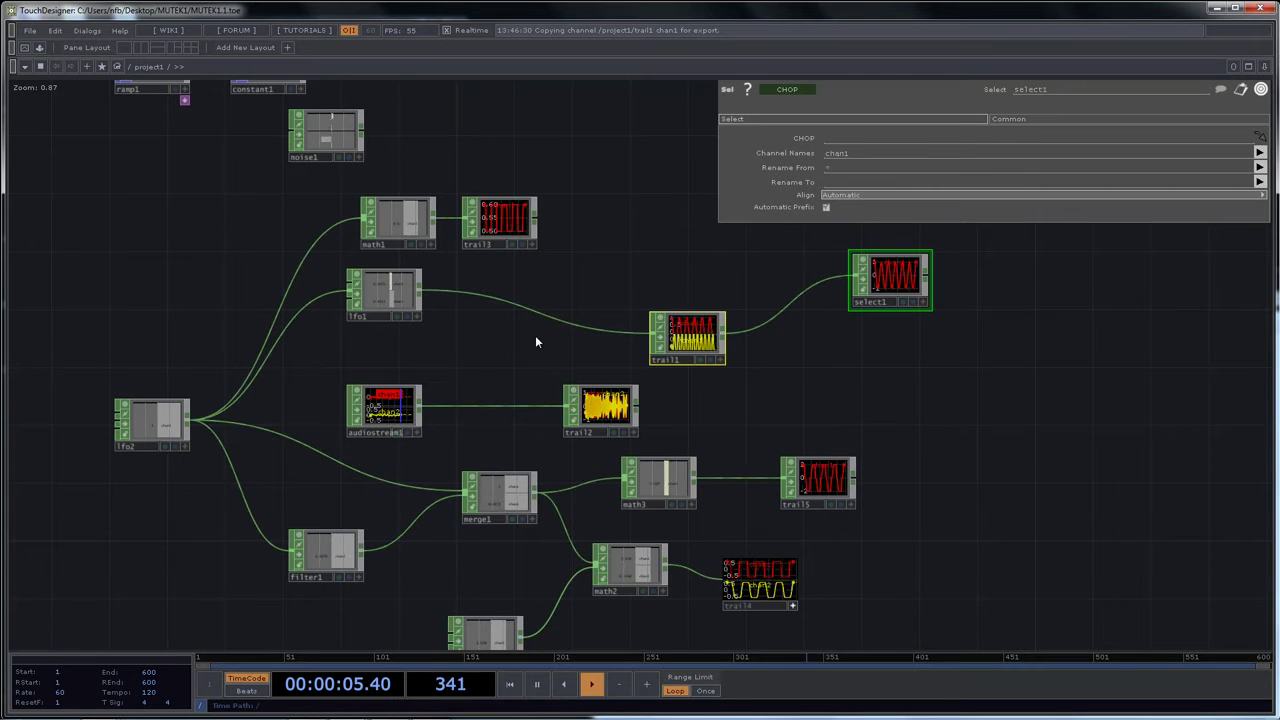
{"action": "left_click", "coordinate": [673, 343]}
{"action": "left_click", "coordinate": [1010, 118]}
{"action": "left_click_drag", "start_coordinate": [460, 373], "coordinate": [472, 311]}
{"action": "left_click_drag", "start_coordinate": [753, 395], "coordinate": [723, 349]}
{"action": "left_click", "coordinate": [608, 480]}
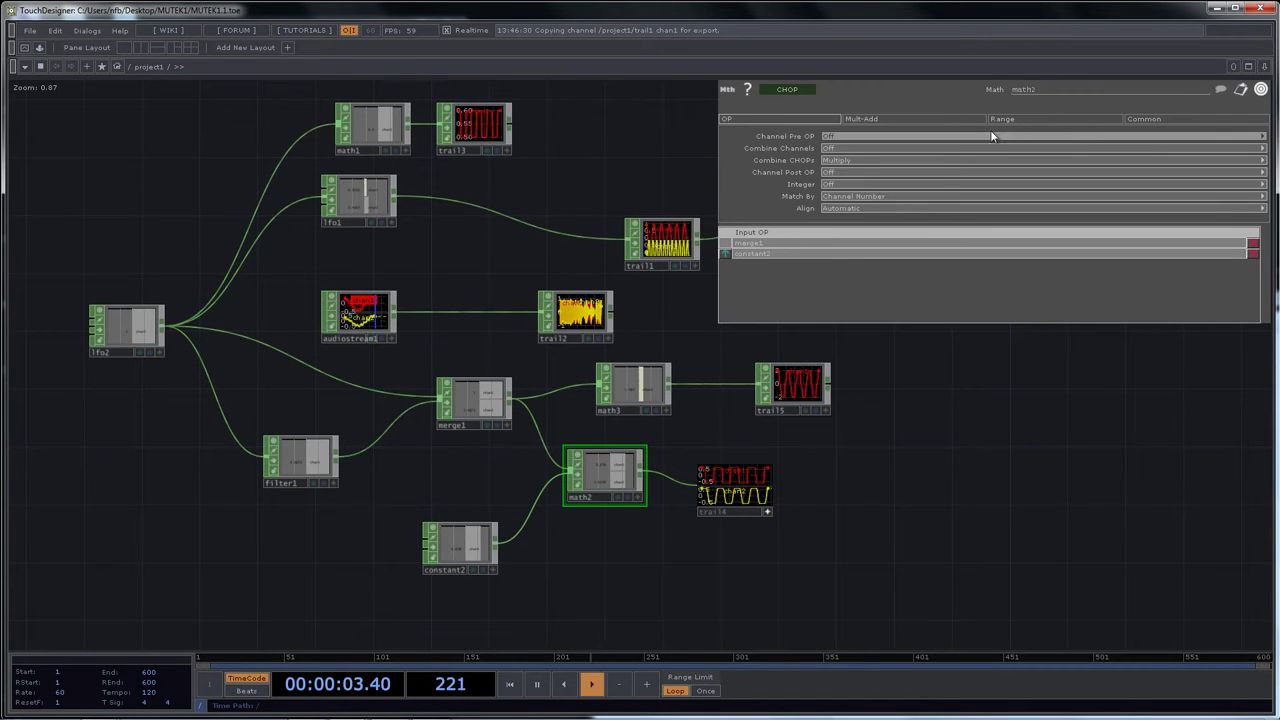
{"action": "left_click", "coordinate": [1144, 119]}
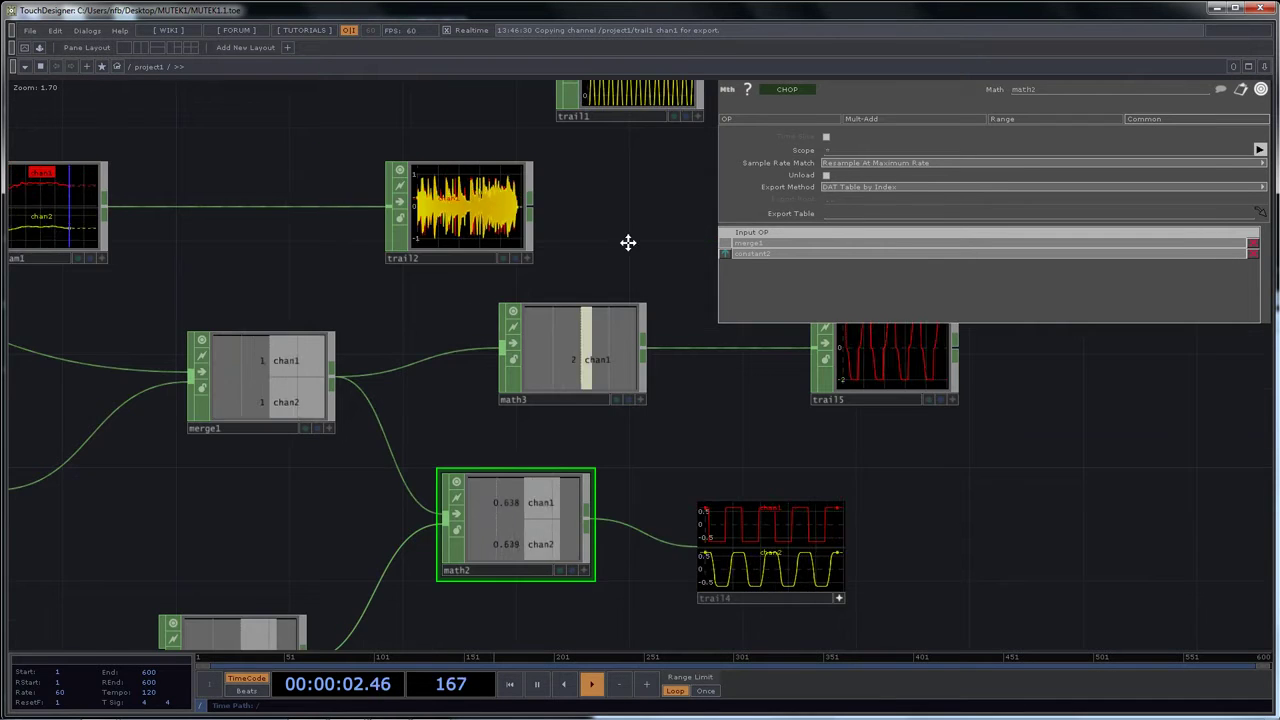
Move trail4 farther from math2 and insert a Math CHOP into the connection between them
{"action": "left_click", "coordinate": [795, 569]}
{"action": "left_click_drag", "start_coordinate": [804, 576], "coordinate": [1003, 631]}
{"action": "left_click_drag", "start_coordinate": [833, 477], "coordinate": [882, 471]}
{"action": "key", "text": "Tab"}
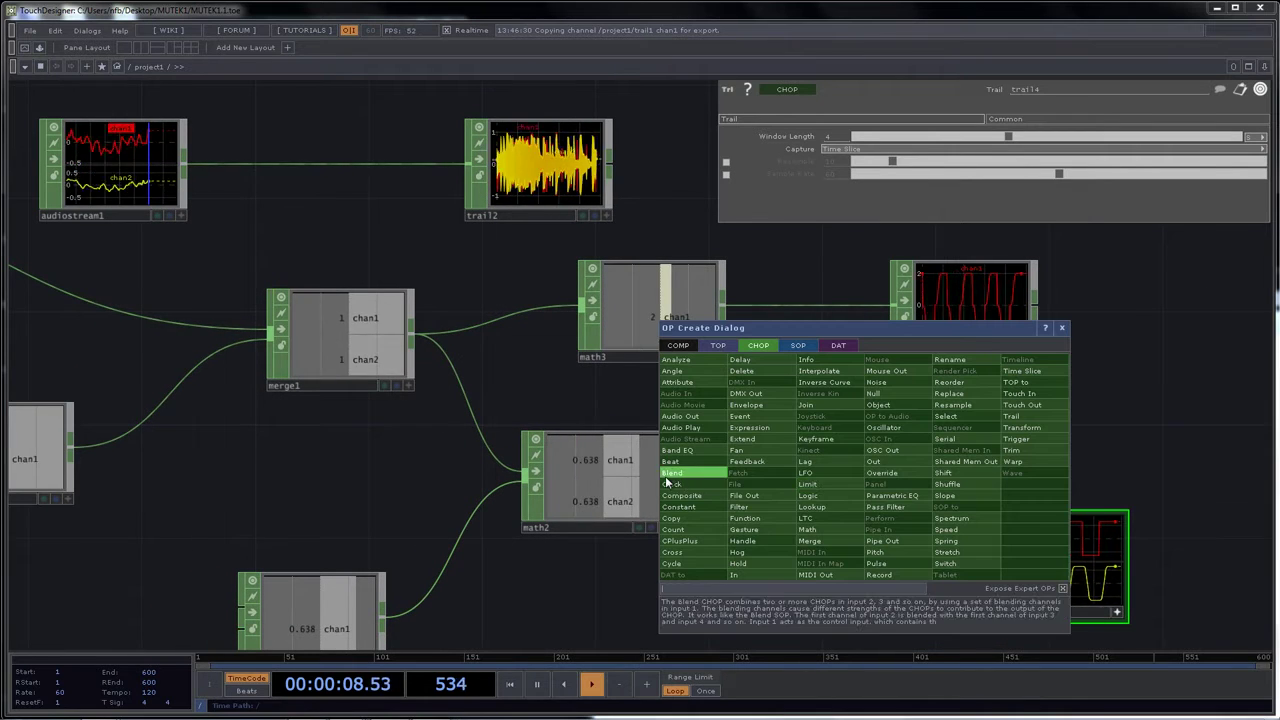
{"action": "left_click", "coordinate": [806, 529]}
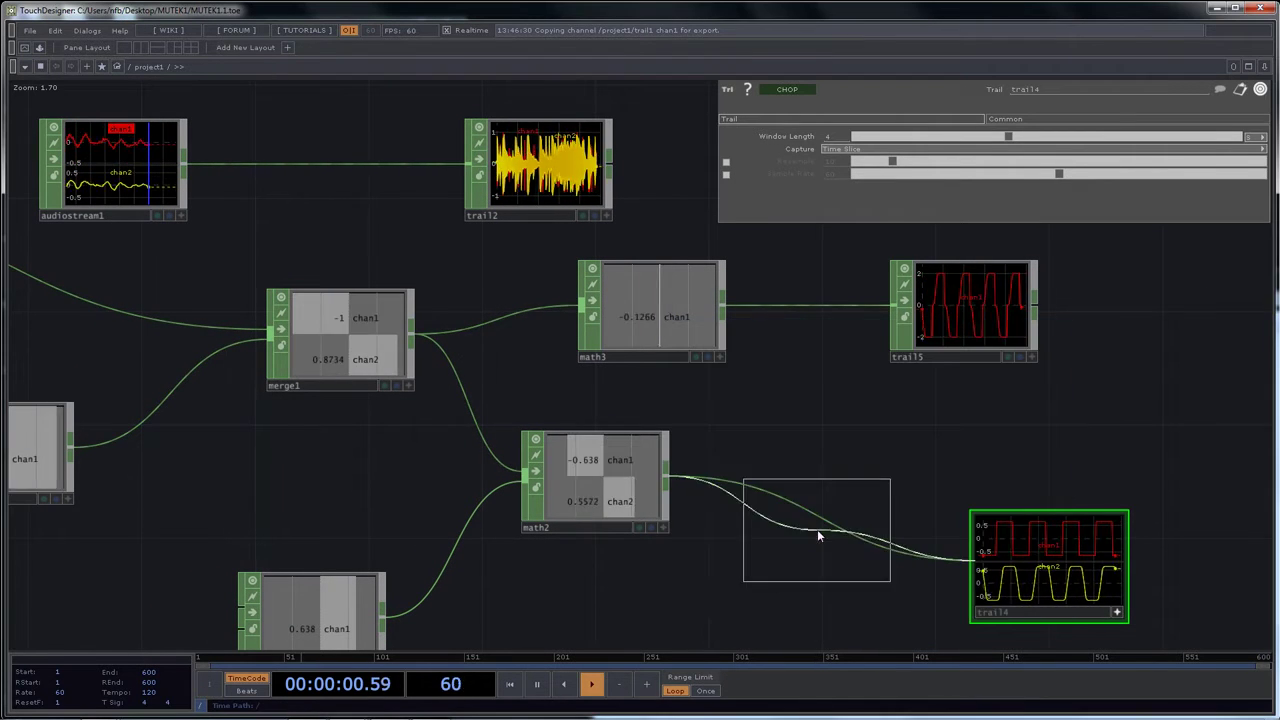
{"action": "left_click", "coordinate": [834, 482]}
{"action": "left_click_drag", "start_coordinate": [940, 444], "coordinate": [905, 448]}
{"action": "right_click_drag", "start_coordinate": [909, 449], "coordinate": [760, 473]}
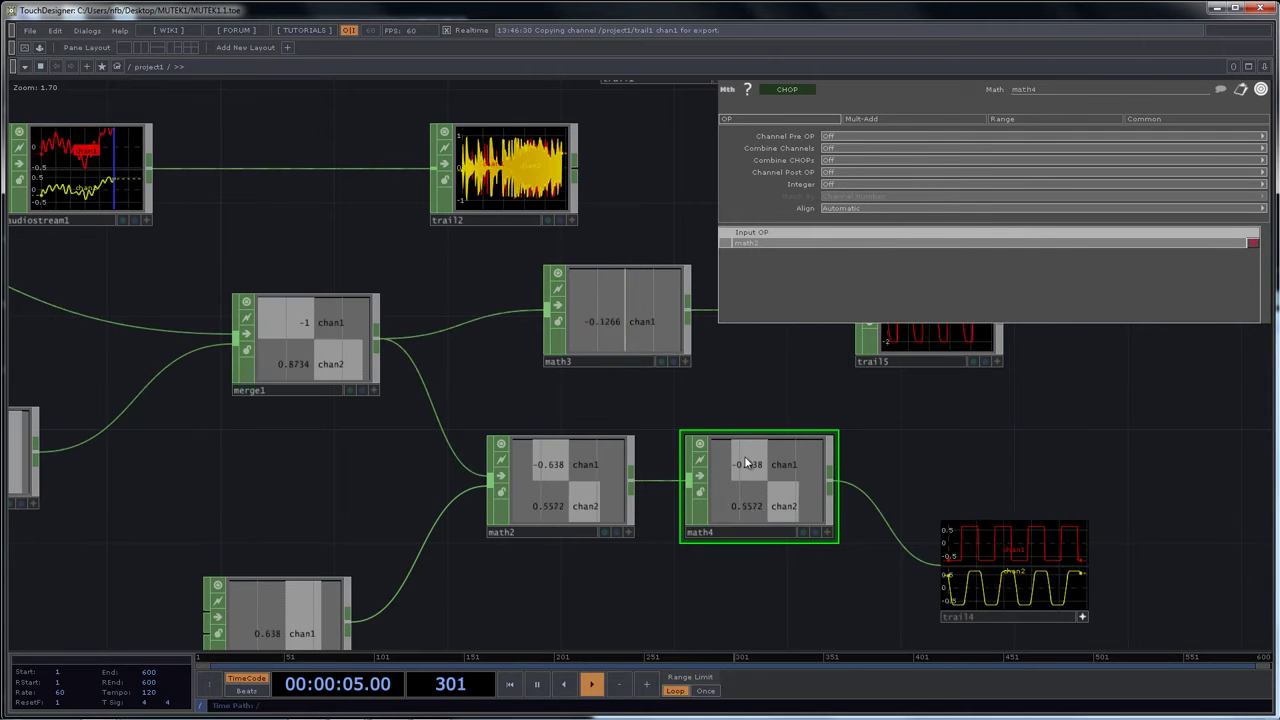
Set math4's Multiply value to 10
{"action": "left_click", "coordinate": [1002, 119]}
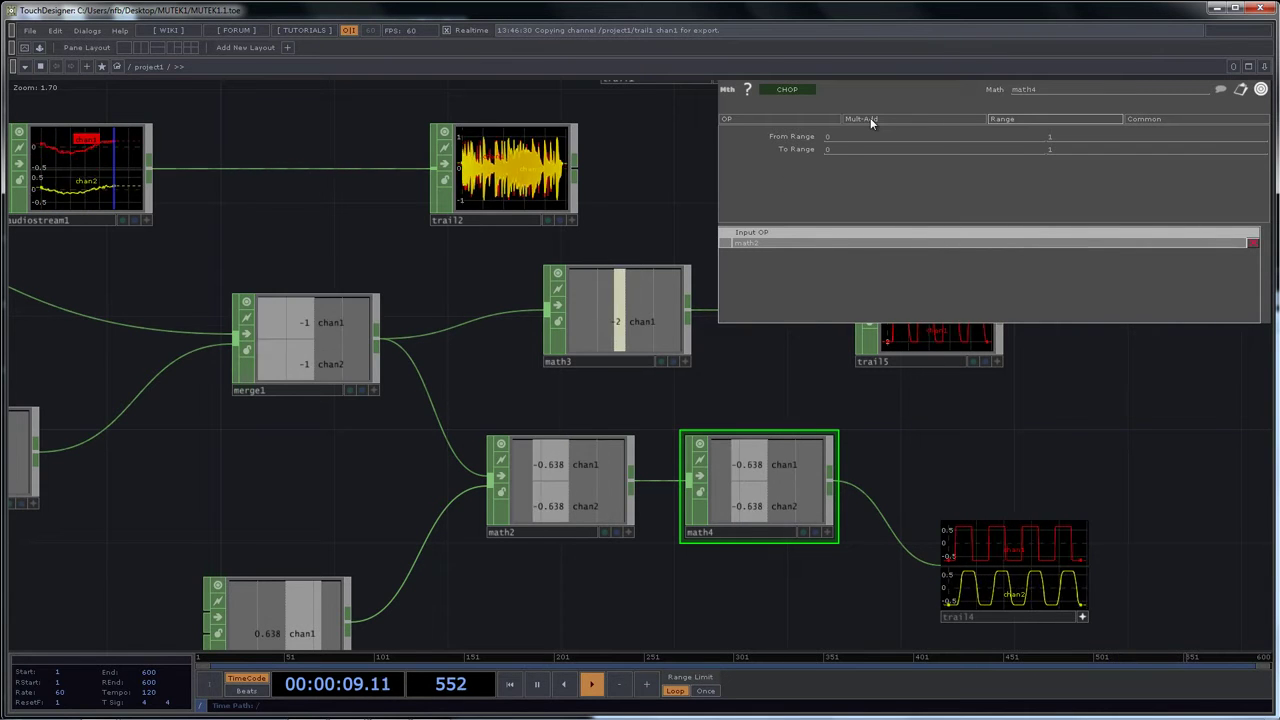
{"action": "left_click", "coordinate": [870, 118]}
{"action": "type", "text": "0"}
{"action": "key", "text": "Return"}
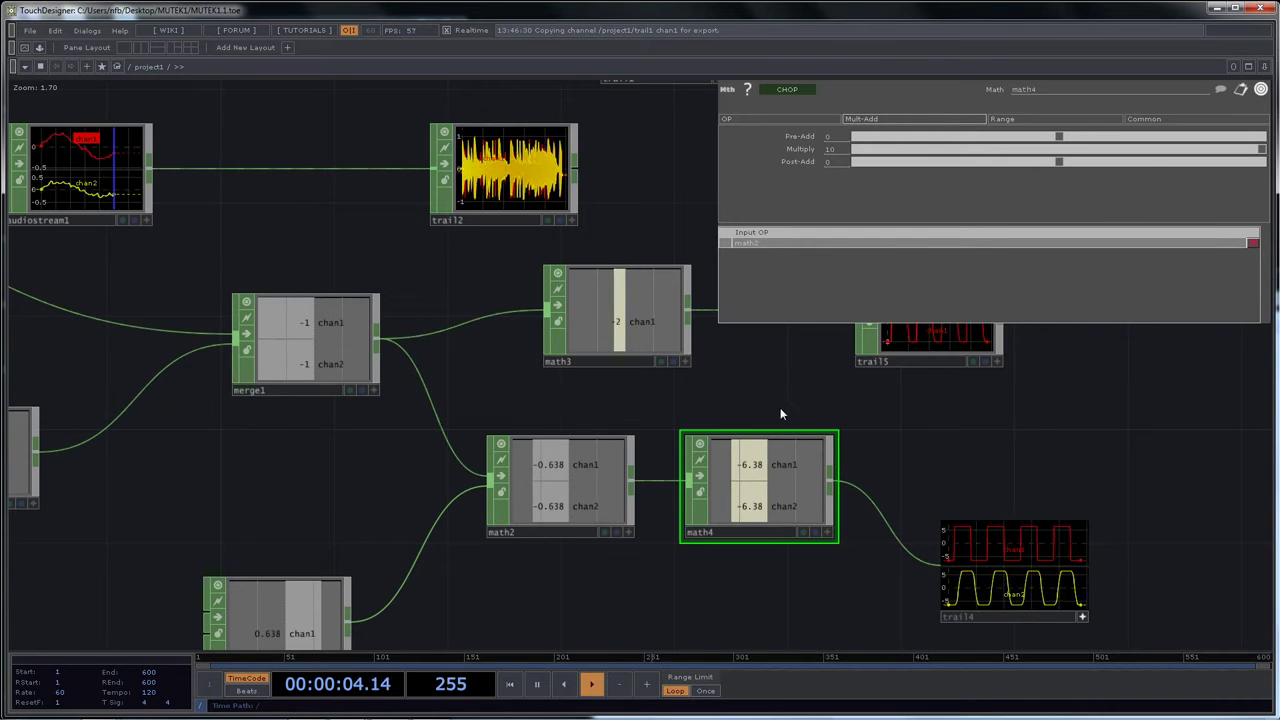
{"action": "scroll", "coordinate": [730, 490], "scroll_direction": "up", "scroll_amount": 2}
{"action": "scroll", "coordinate": [730, 490], "scroll_direction": "down", "scroll_amount": 2}
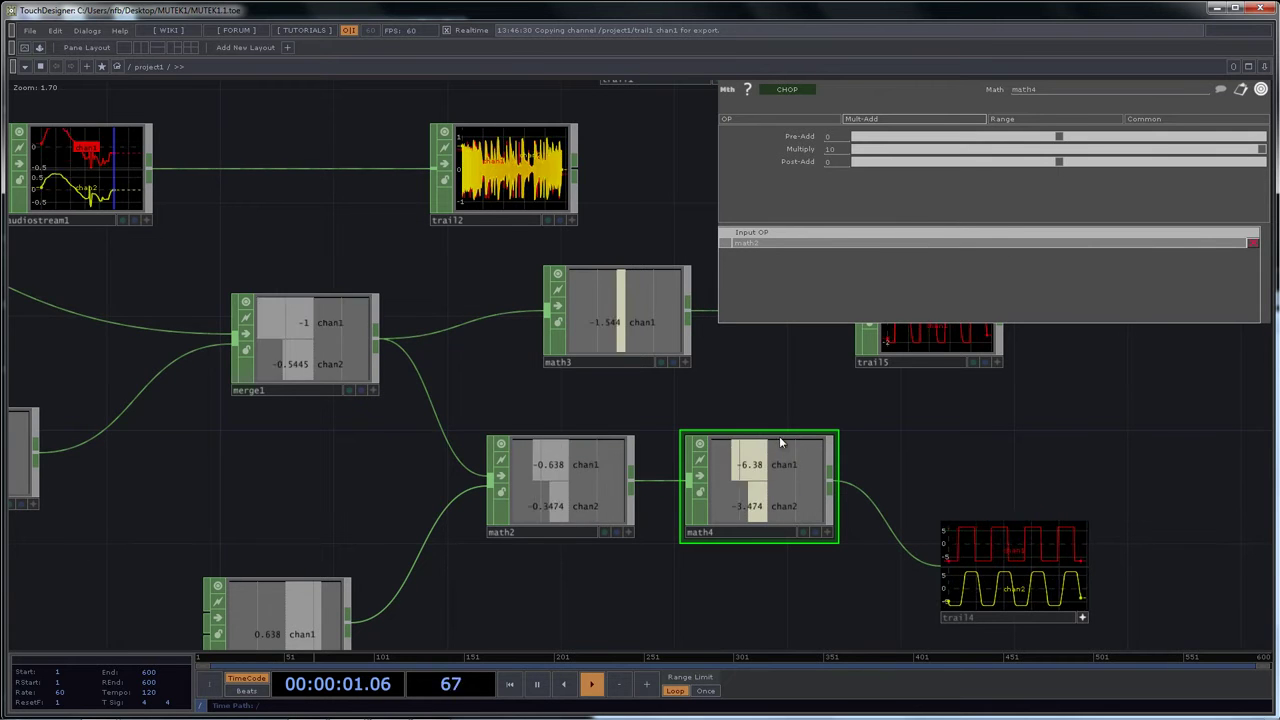
Limit math4's Scope to chan2 and compare its channels with those of math2
{"action": "left_click", "coordinate": [1190, 122]}
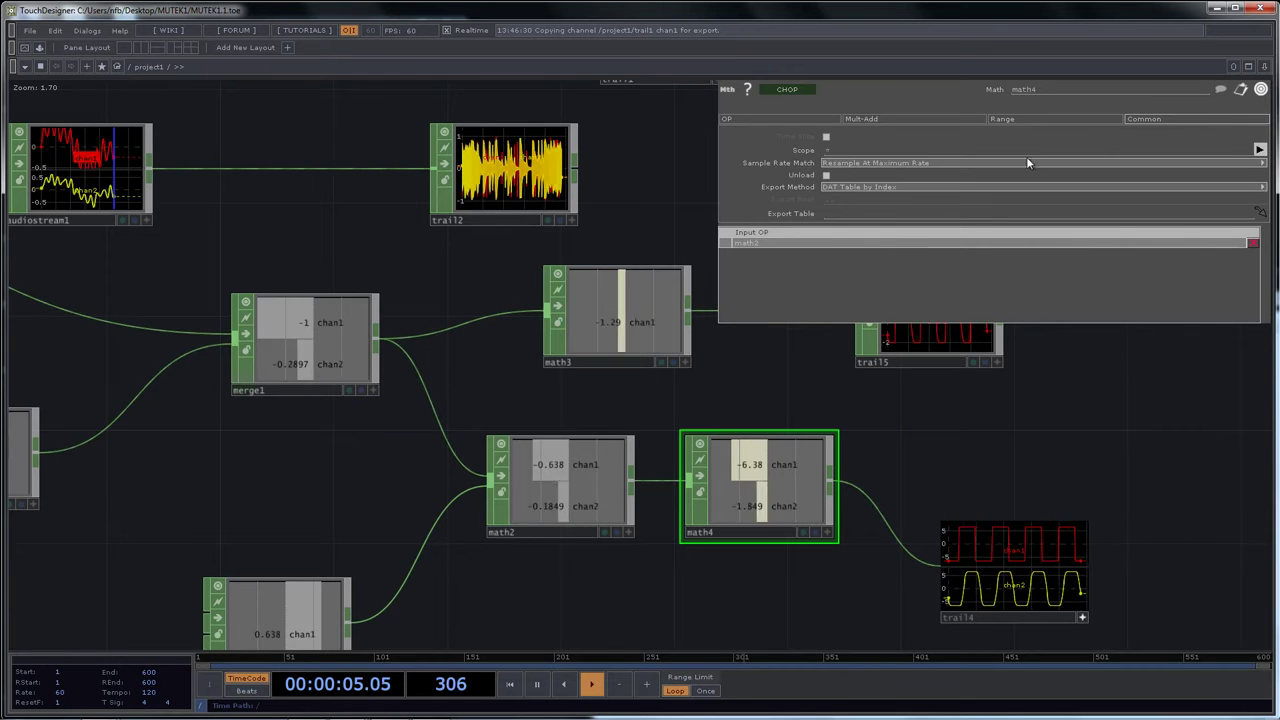
{"action": "left_click", "coordinate": [1260, 150]}
{"action": "left_click", "coordinate": [1243, 163]}
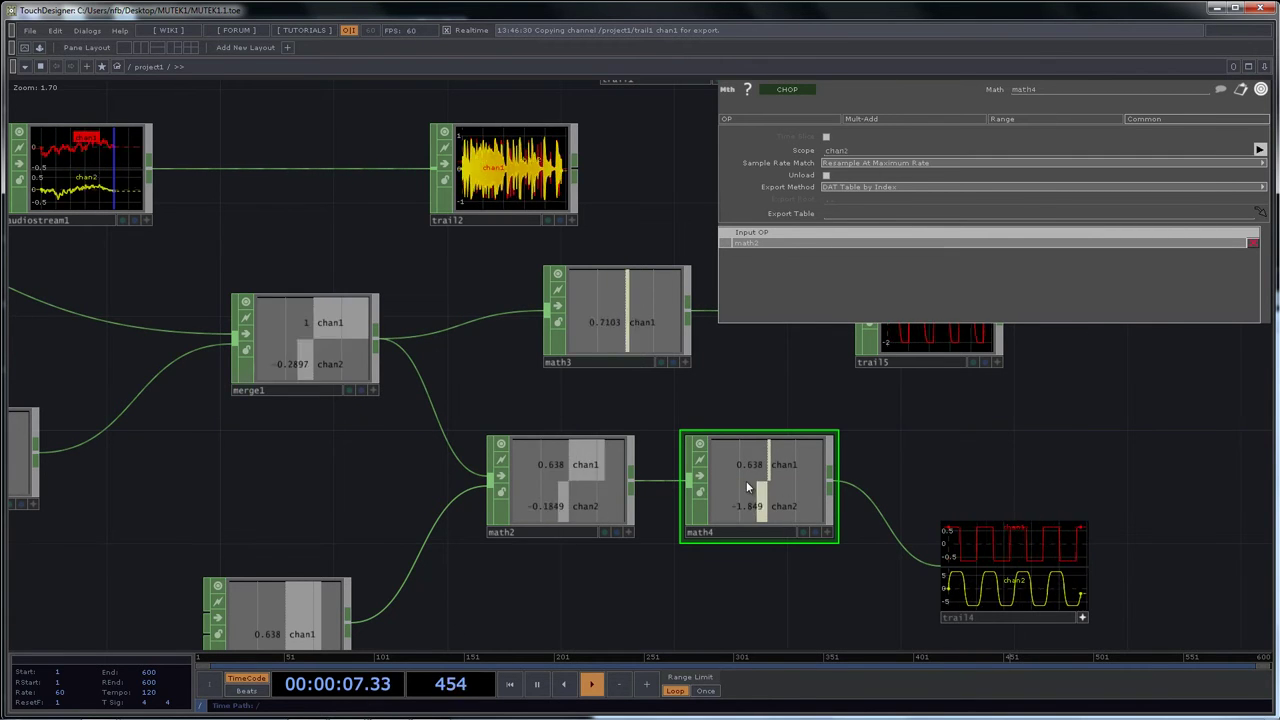
{"action": "scroll", "coordinate": [741, 482], "scroll_direction": "up", "scroll_amount": 6}
{"action": "scroll", "coordinate": [742, 484], "scroll_direction": "down", "scroll_amount": 3}
{"action": "left_click_drag", "start_coordinate": [997, 441], "coordinate": [969, 453]}
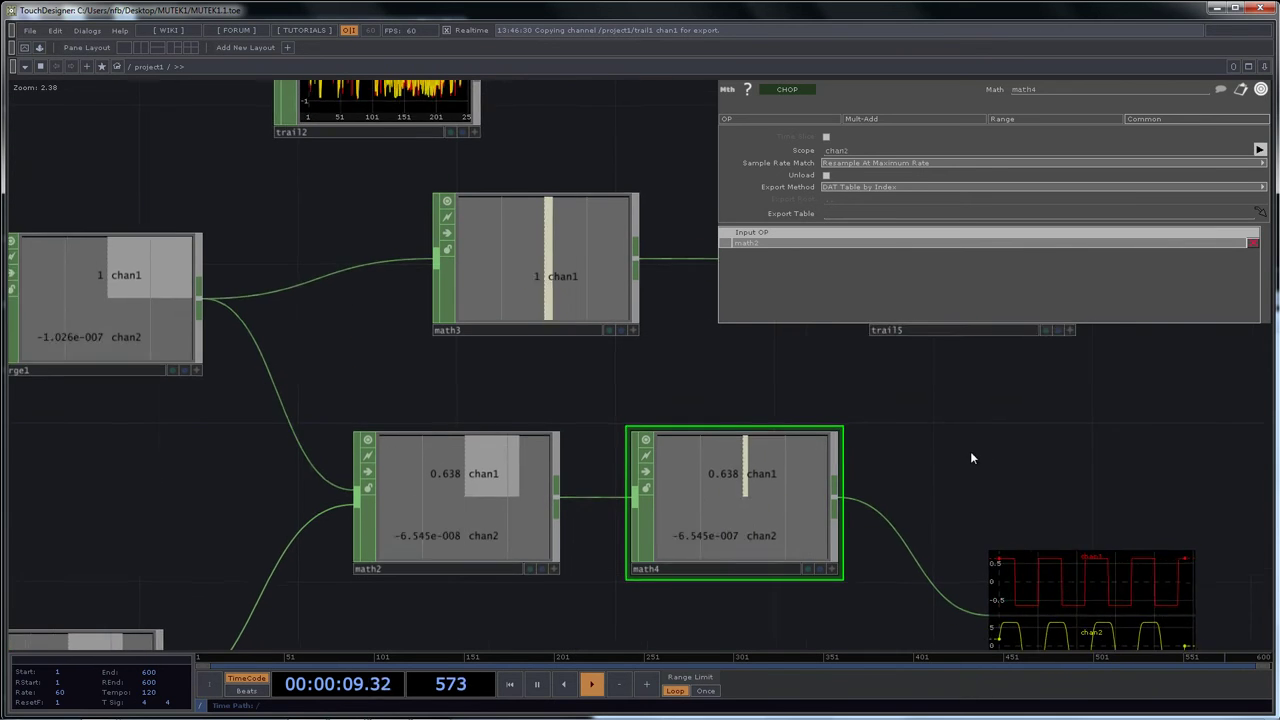
{"action": "scroll", "coordinate": [942, 460], "scroll_direction": "down", "scroll_amount": 2}
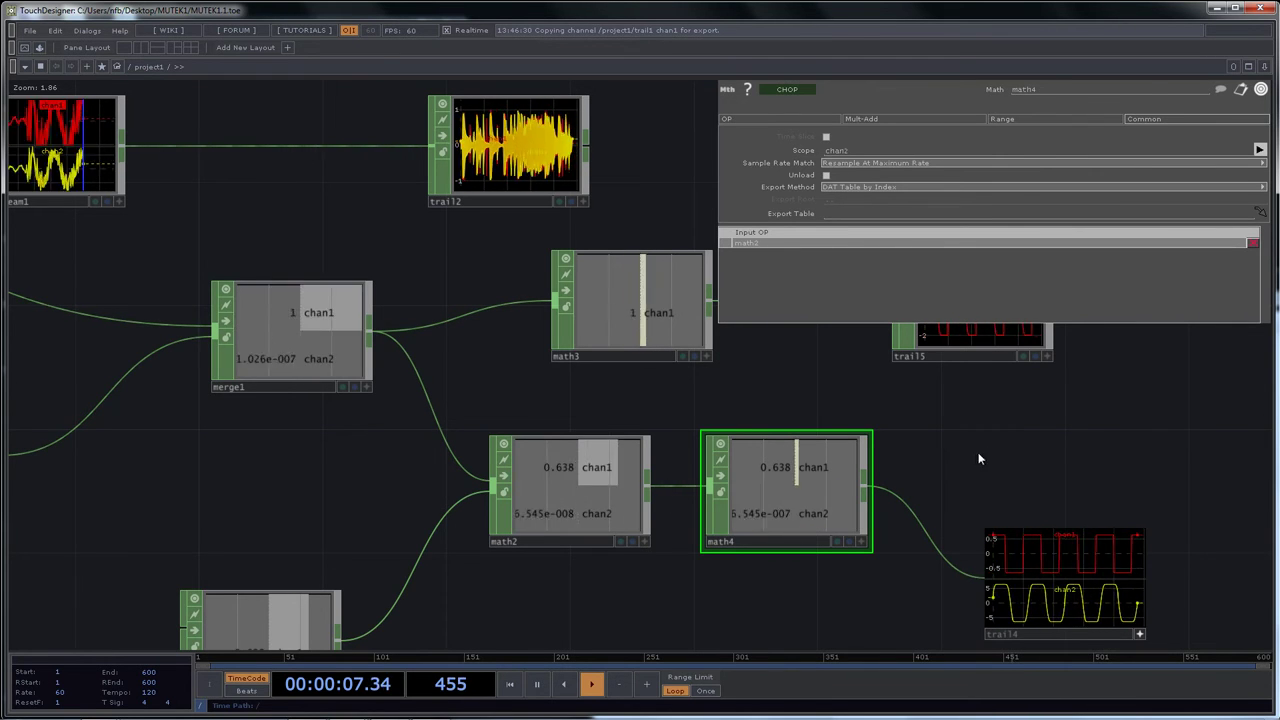
{"action": "scroll", "coordinate": [1090, 418], "scroll_direction": "down", "scroll_amount": 2}
{"action": "left_click_drag", "start_coordinate": [1108, 424], "coordinate": [1026, 462]}
Show math4's OP parameters again and save the project
{"action": "left_click", "coordinate": [978, 120]}
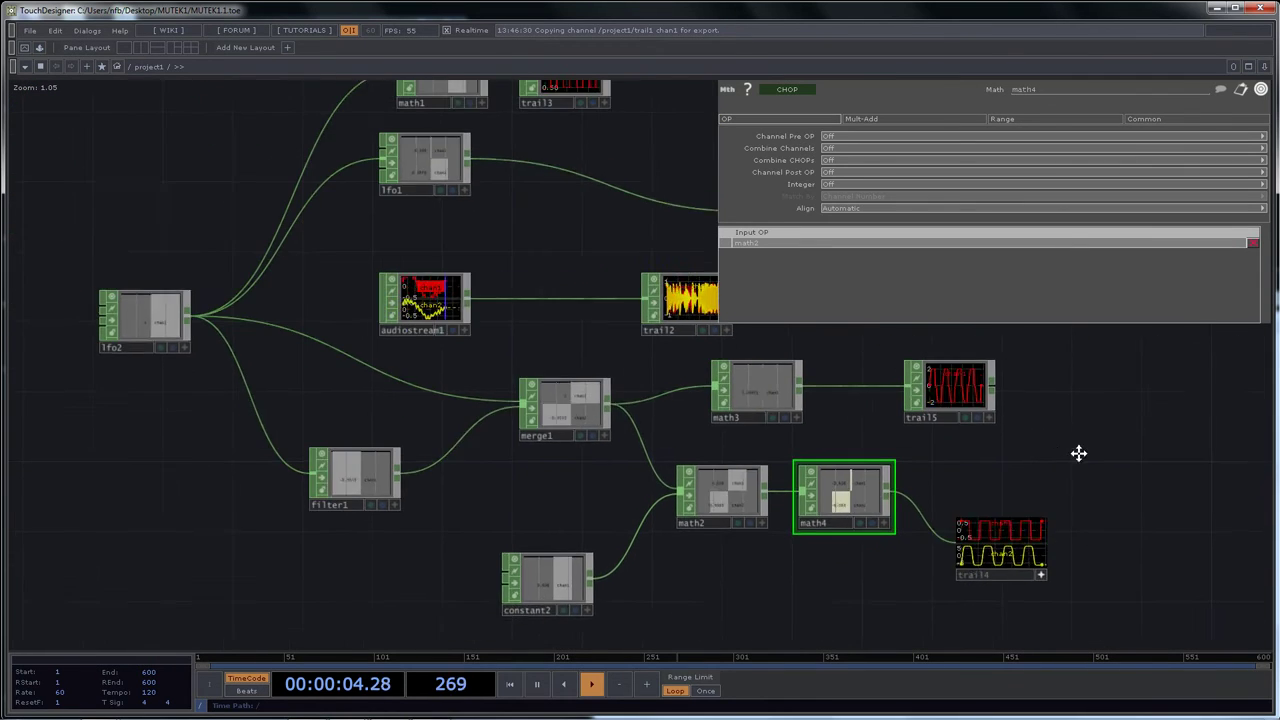
{"action": "left_click_drag", "start_coordinate": [1080, 451], "coordinate": [1070, 485]}
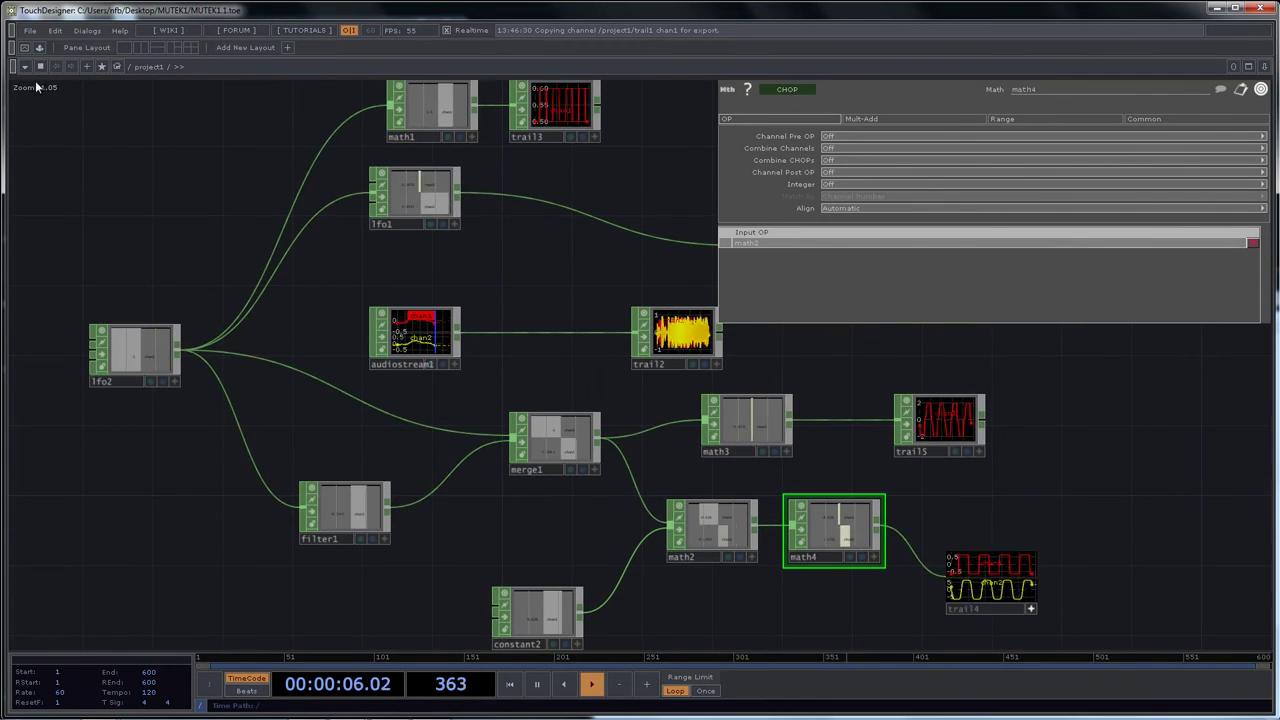
{"action": "left_click", "coordinate": [30, 30]}
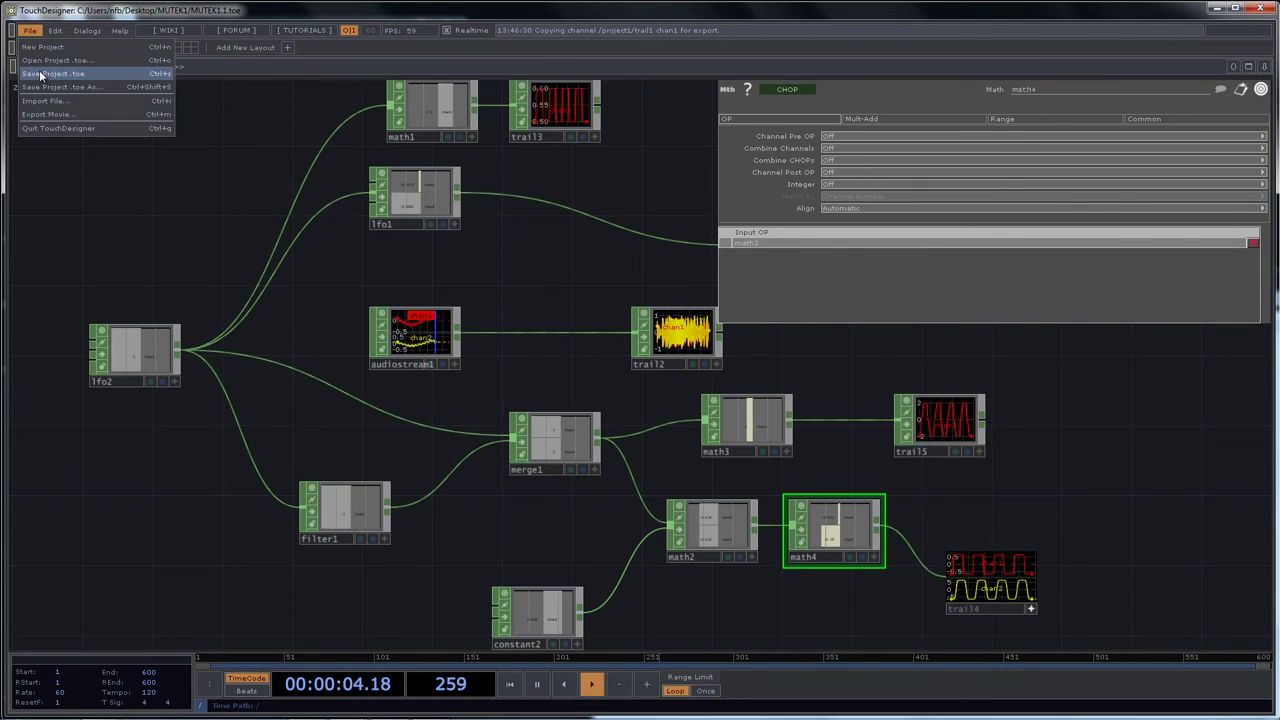
{"action": "left_click", "coordinate": [40, 74]}
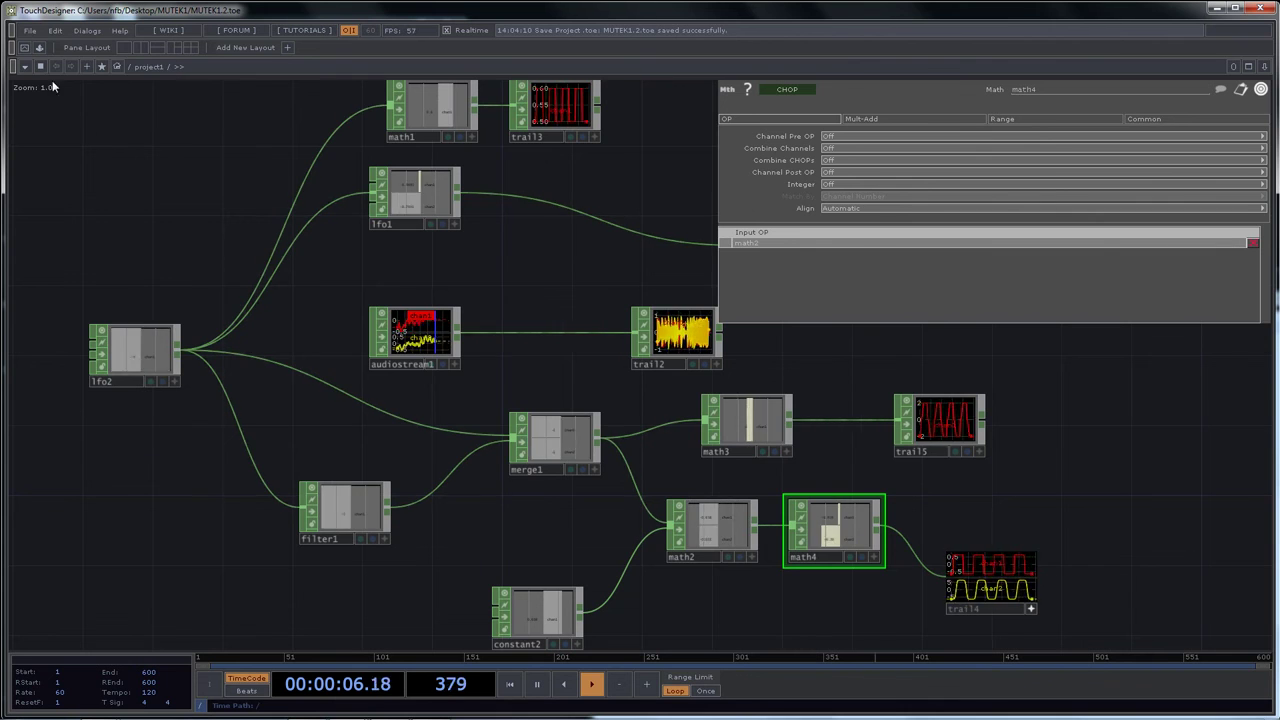